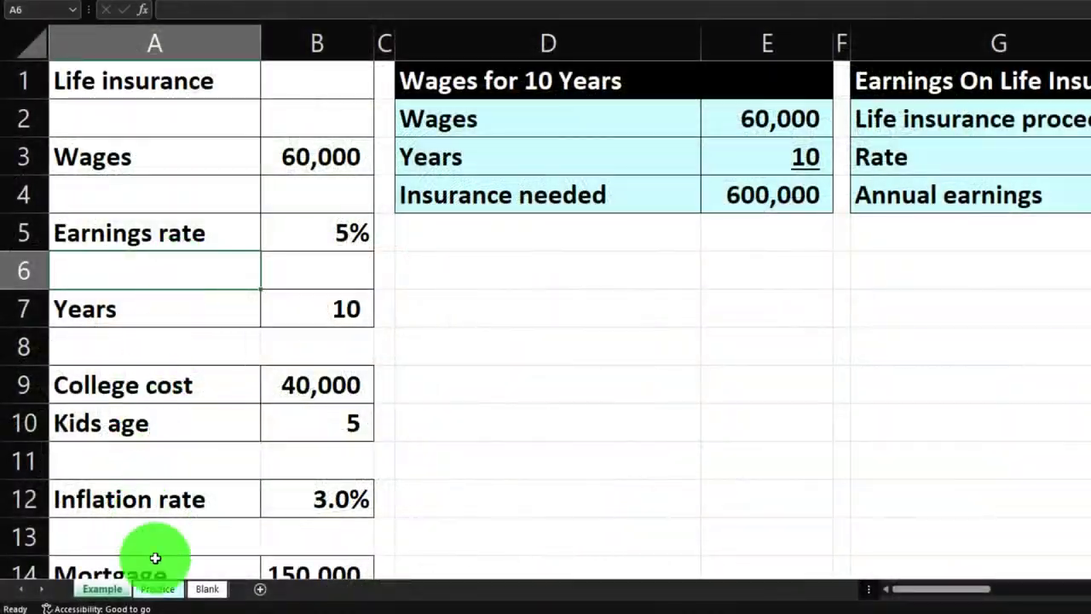
# Switch to the Blank worksheet and widen column B so the mortgage amount fits in its cell.
pyautogui.click(159, 590)
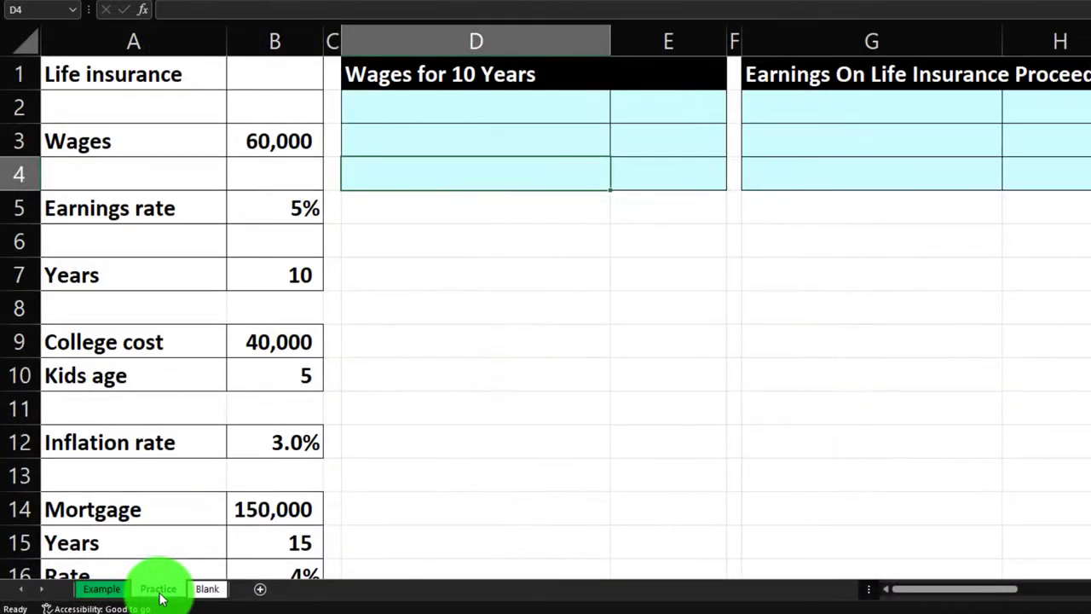
pyautogui.click(475, 126)
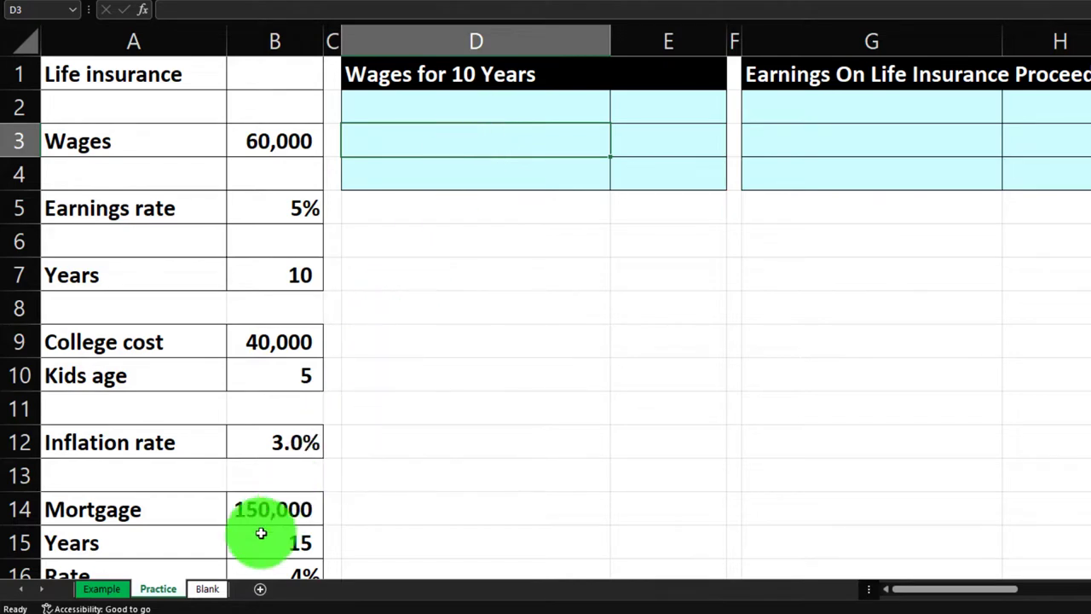
pyautogui.click(209, 589)
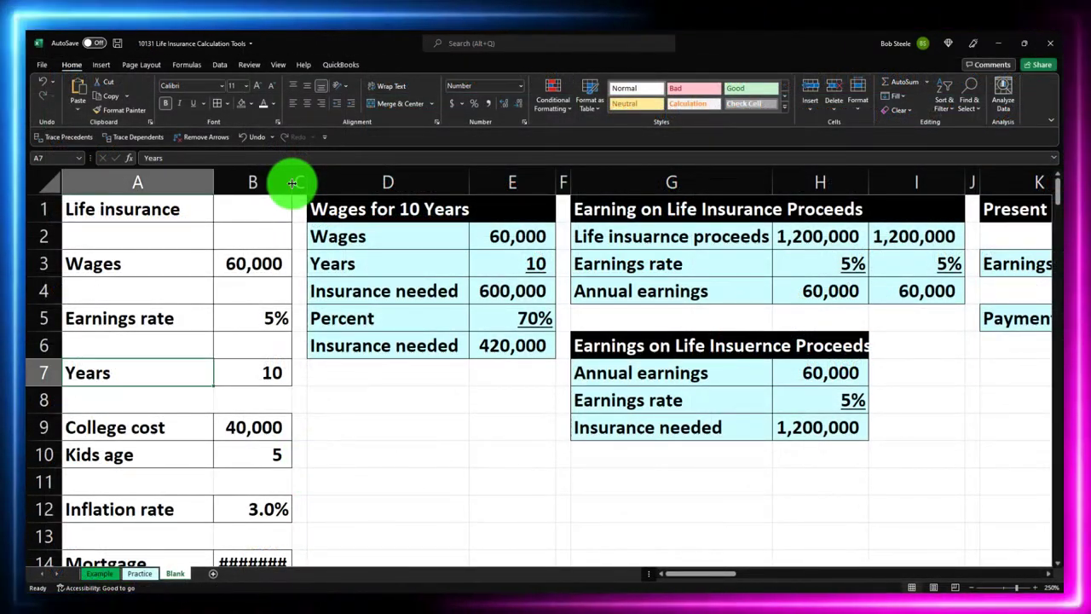
pyautogui.moveTo(292, 182); pyautogui.dragTo(294, 183)
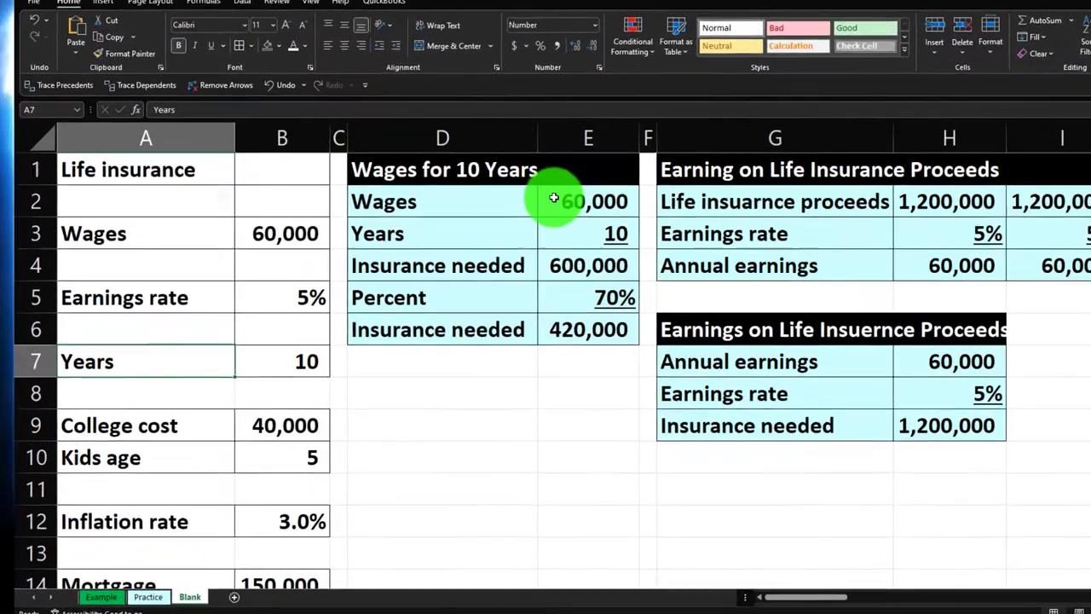
# Examine the formulas in the Wages for 10 Years table and in the two tables on life insurance proceeds earnings.
pyautogui.click(486, 233)
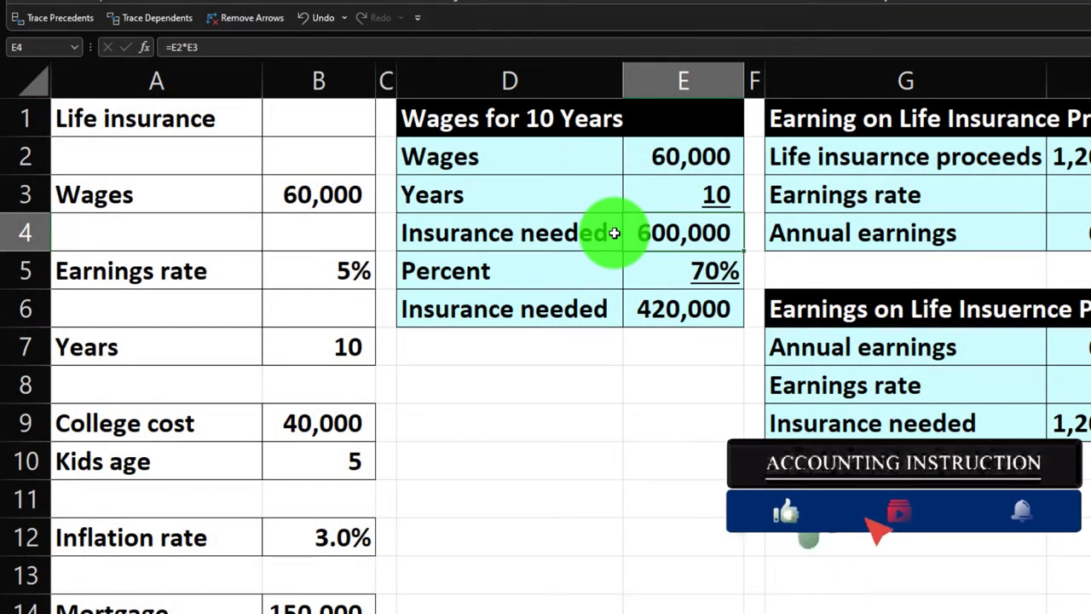
pyautogui.click(629, 256)
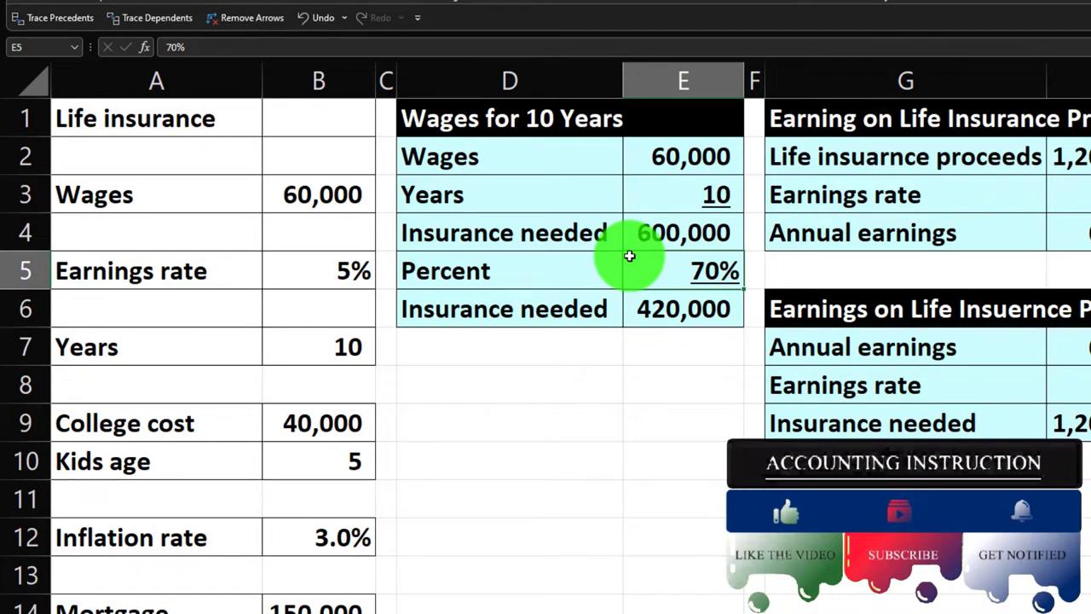
pyautogui.press('Down')
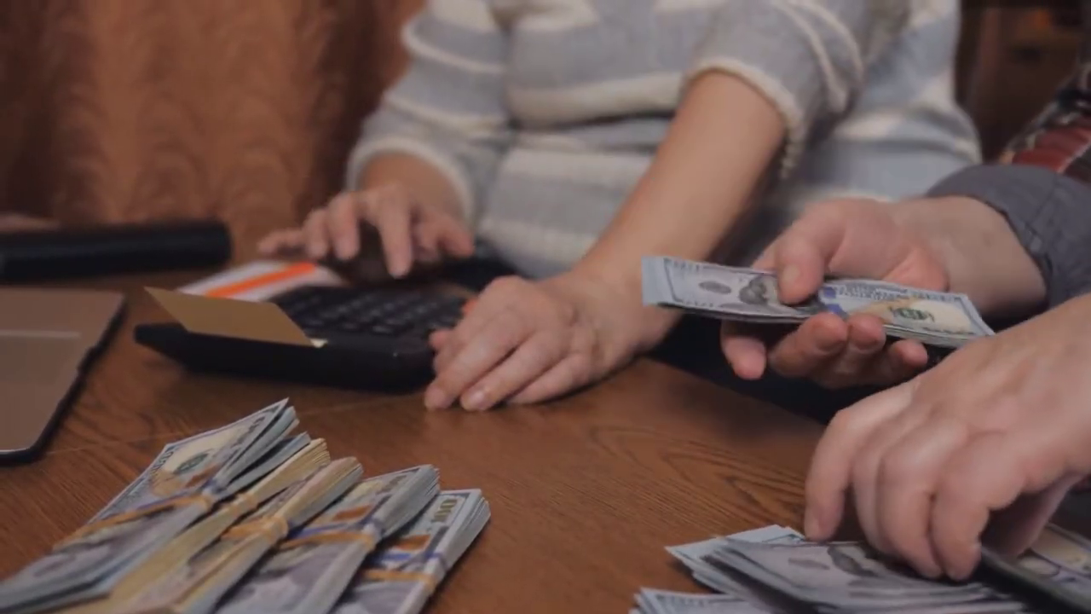
pyautogui.press('Right')
pyautogui.press('Right')
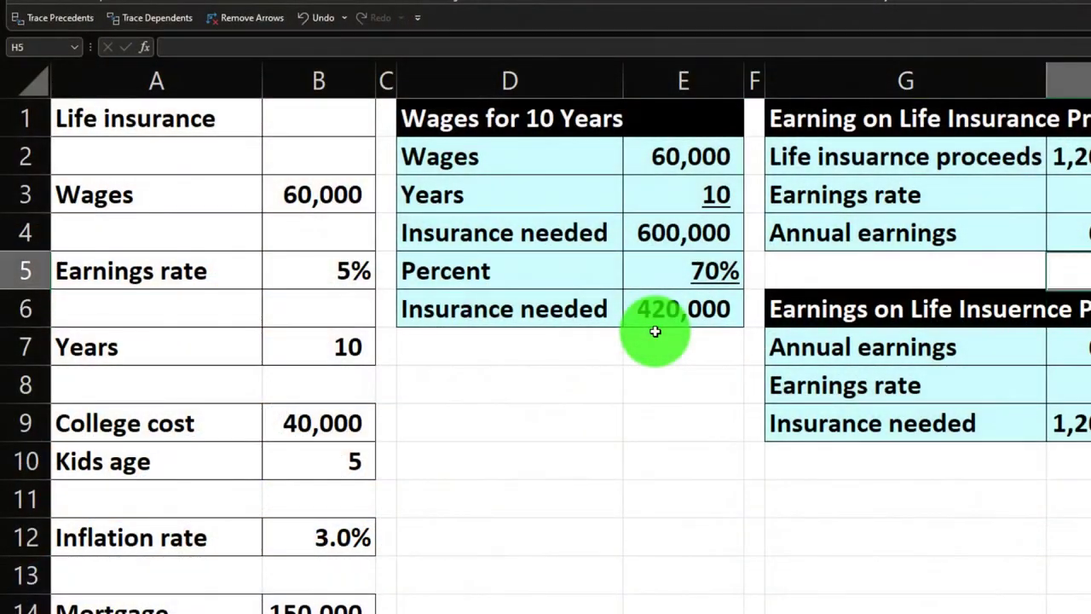
pyautogui.press('Up')
pyautogui.press('Up')
pyautogui.press('Up')
pyautogui.press('Up')
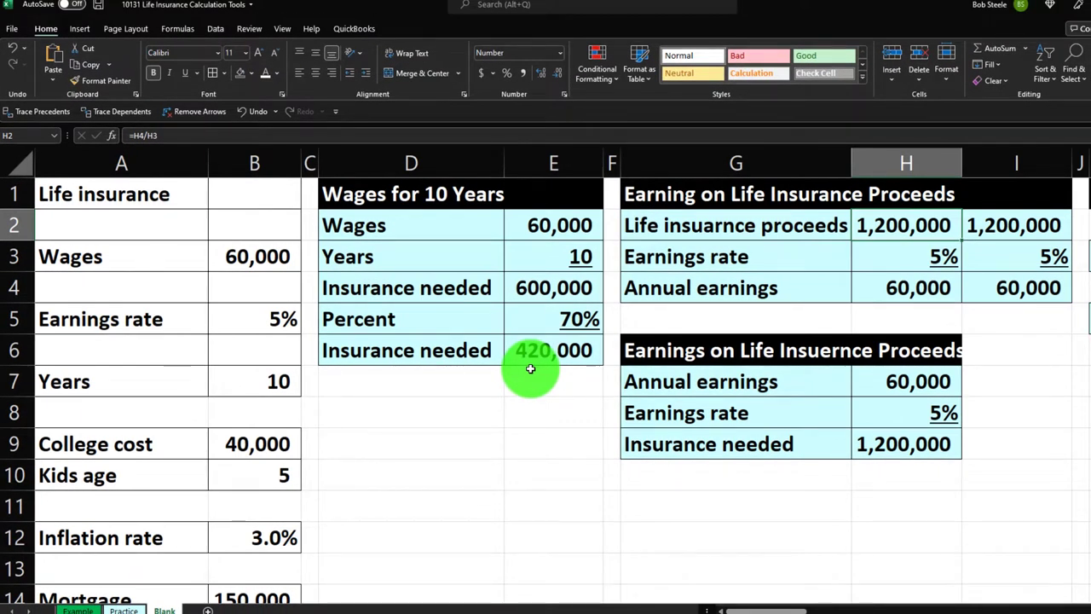
pyautogui.press('Down')
pyautogui.press('Down')
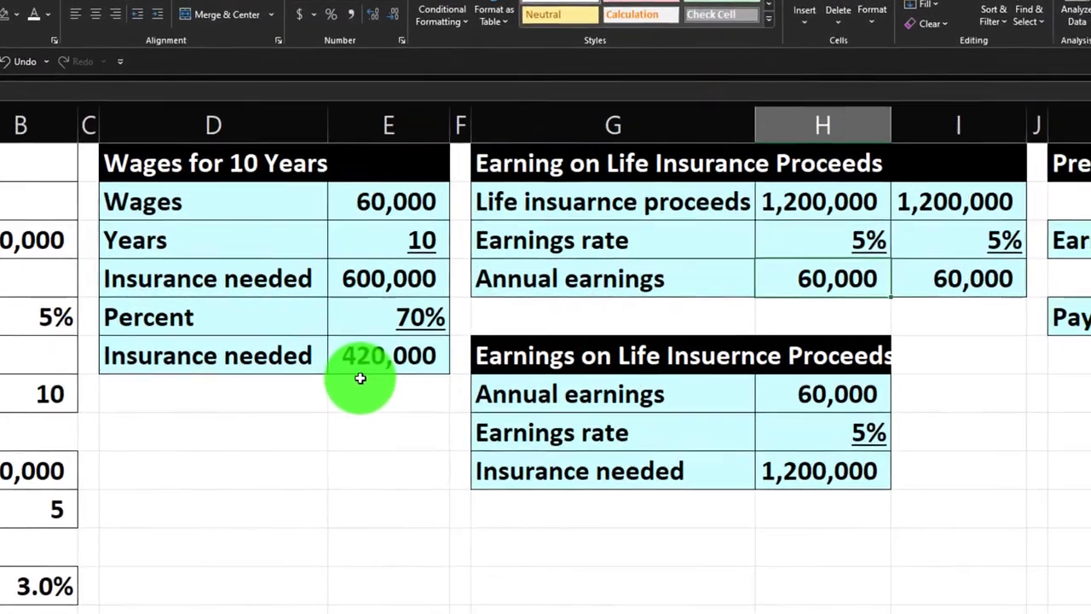
pyautogui.press('Down')
pyautogui.press('Down')
pyautogui.press('Down')
pyautogui.press('Down')
pyautogui.press('Down')
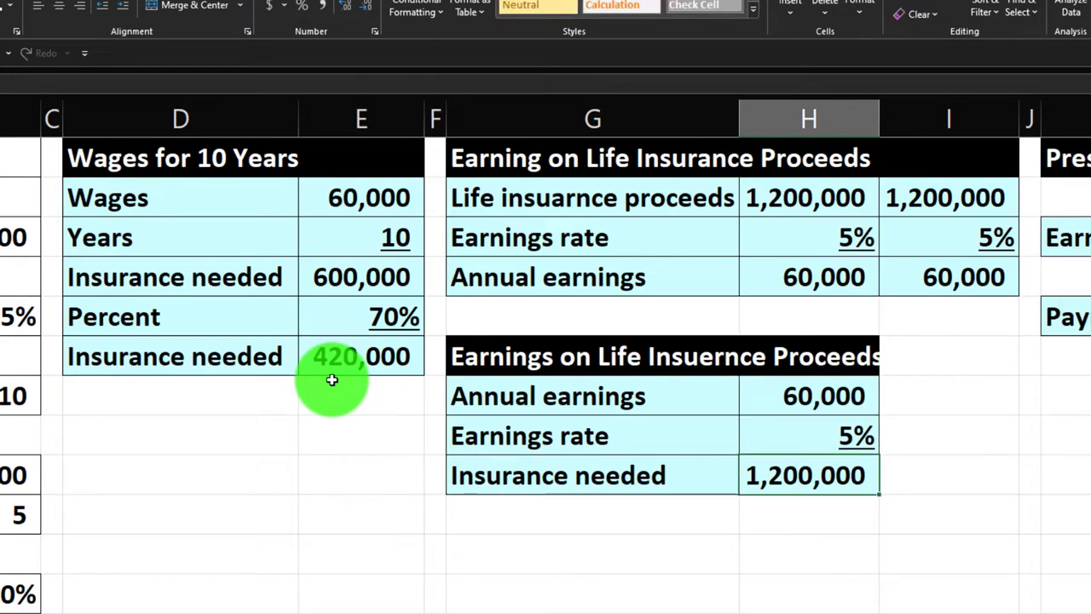
# Look across the present value, yearly balance and insurance tables, and return to the final insurance needed cell under Wages for 10 Years.
pyautogui.press('Right')
pyautogui.press('Right')
pyautogui.press('Right')
pyautogui.press('Right')
pyautogui.press('Right')
pyautogui.press('Right')
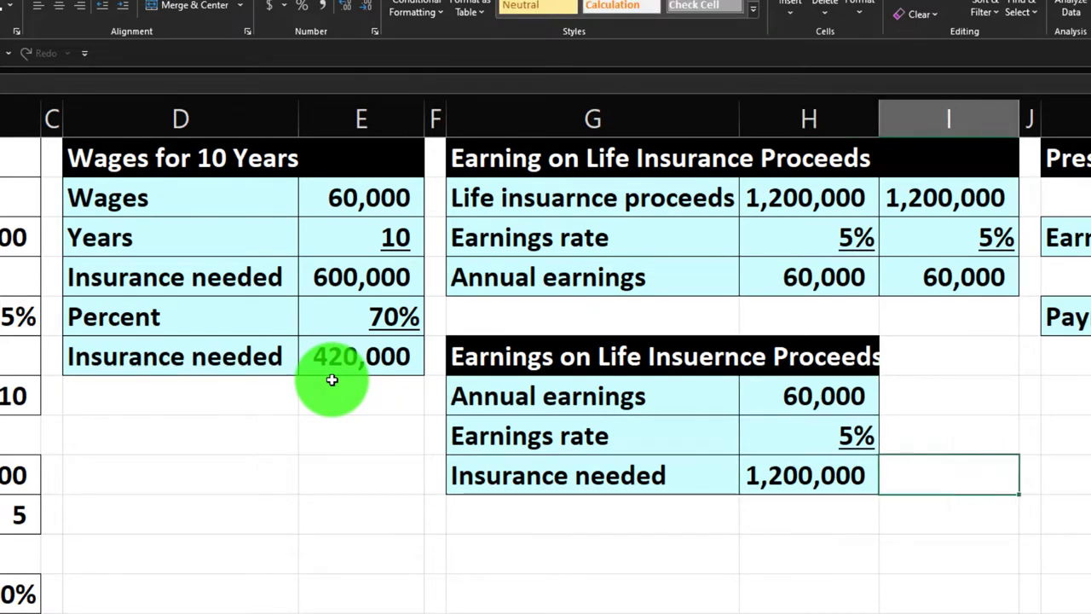
pyautogui.press('Right')
pyautogui.press('Right')
pyautogui.press('Right')
pyautogui.press('Right')
pyautogui.press('Right')
pyautogui.press('Right')
pyautogui.press('Right')
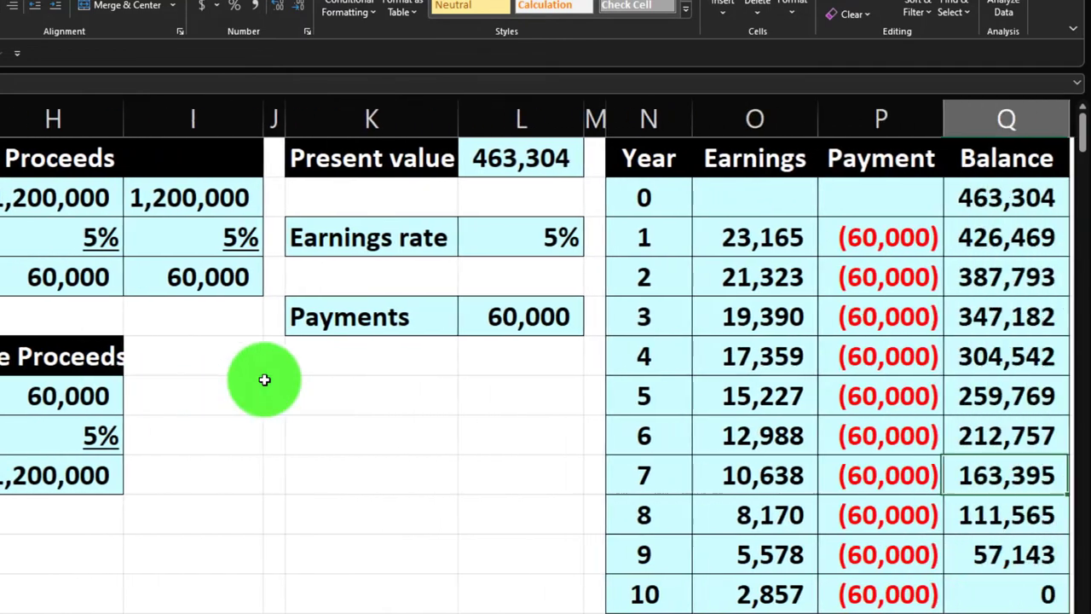
pyautogui.press('Right')
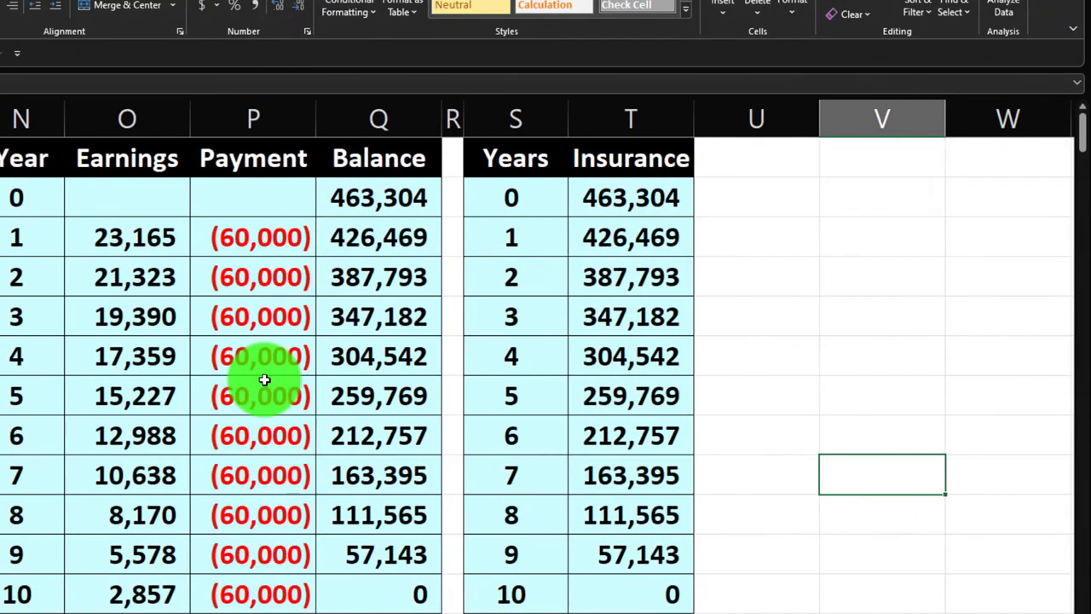
pyautogui.press('Left')
pyautogui.press('Home')
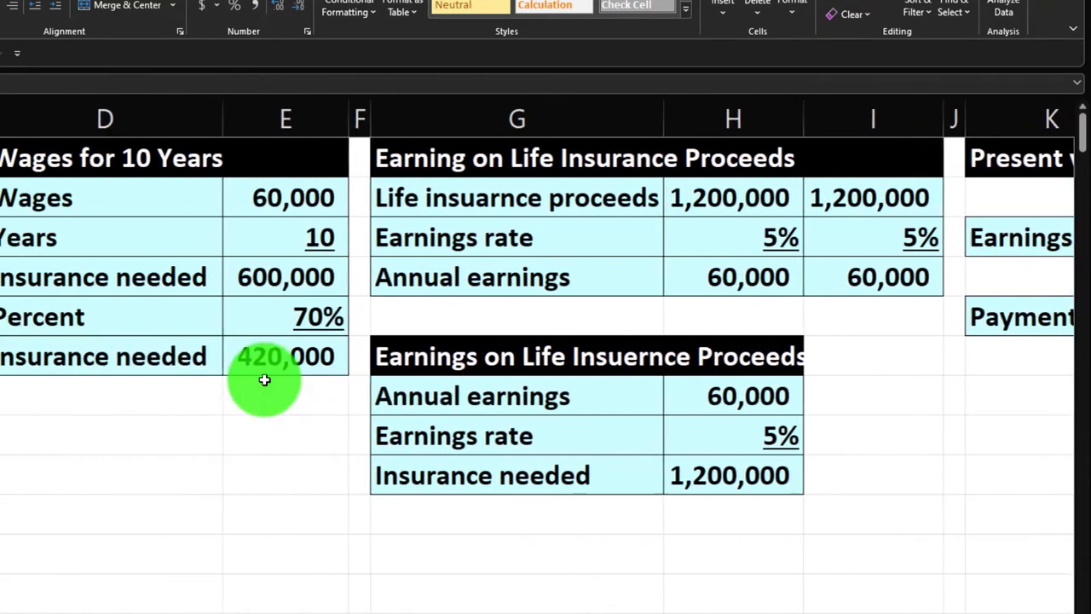
pyautogui.press('Right')
pyautogui.press('Right')
pyautogui.press('Right')
pyautogui.press('Right')
pyautogui.press('Up')
pyautogui.press('Up')
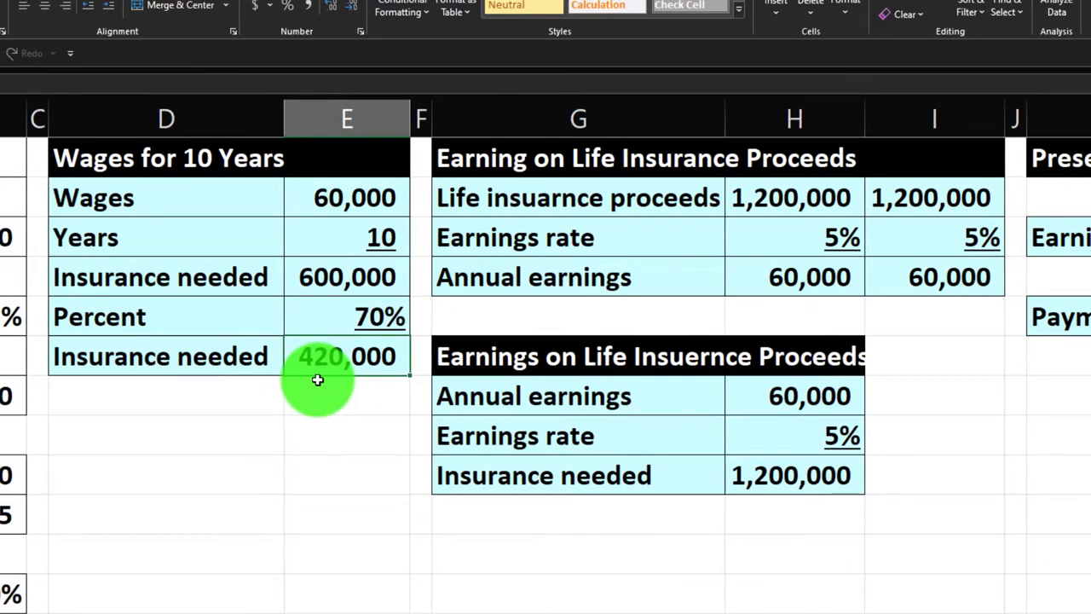
# Examine the yearly schedule's opening balance in Q2 and its year 1 payment formula in P3.
pyautogui.press('Right')
pyautogui.press('Right')
pyautogui.press('Right')
pyautogui.press('Right')
pyautogui.press('Right')
pyautogui.press('Right')
pyautogui.press('Right')
pyautogui.press('Right')
pyautogui.press('Right')
pyautogui.press('Right')
pyautogui.press('Right')
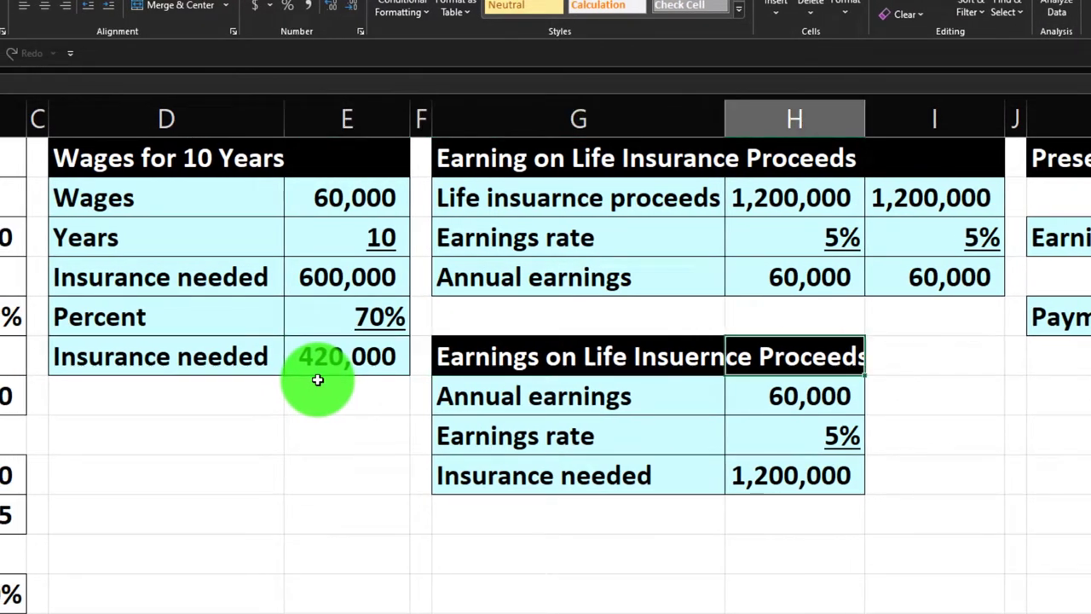
pyautogui.press('Right')
pyautogui.press('Right')
pyautogui.press('Right')
pyautogui.press('Right')
pyautogui.press('Right')
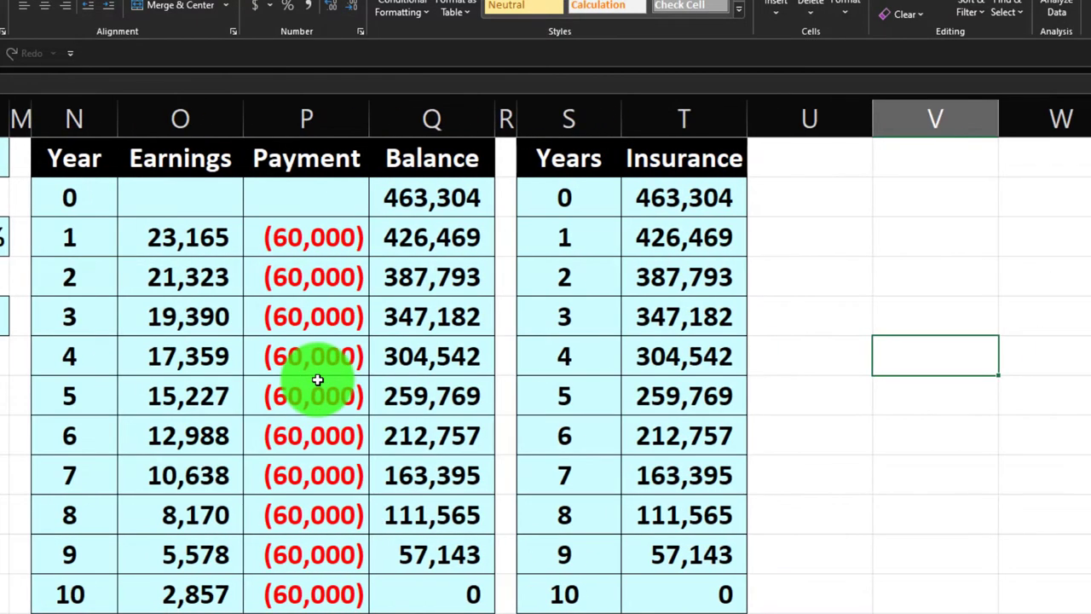
pyautogui.click(416, 199)
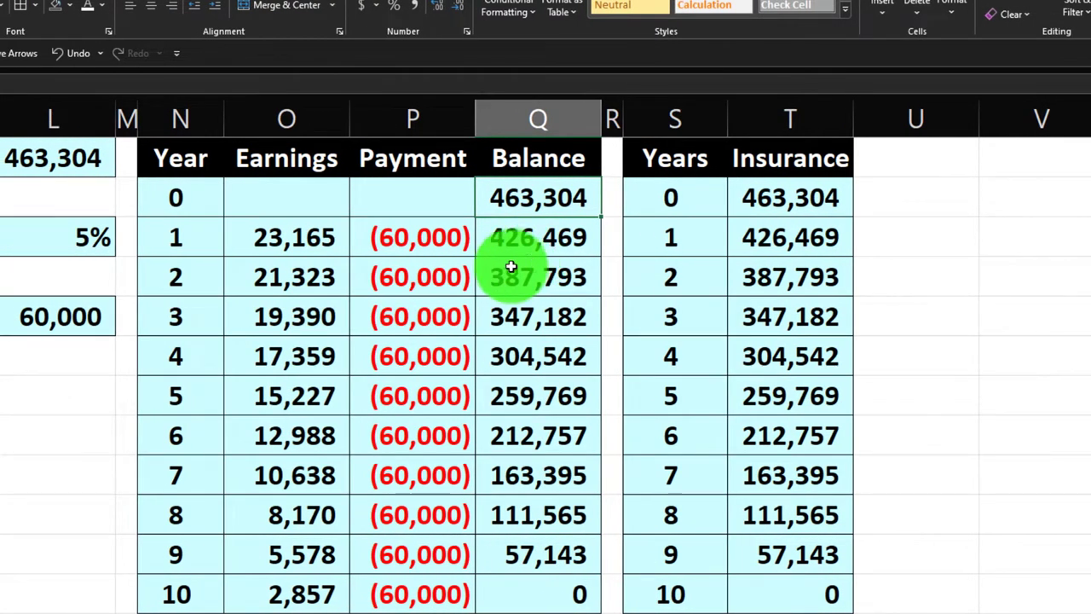
pyautogui.click(441, 245)
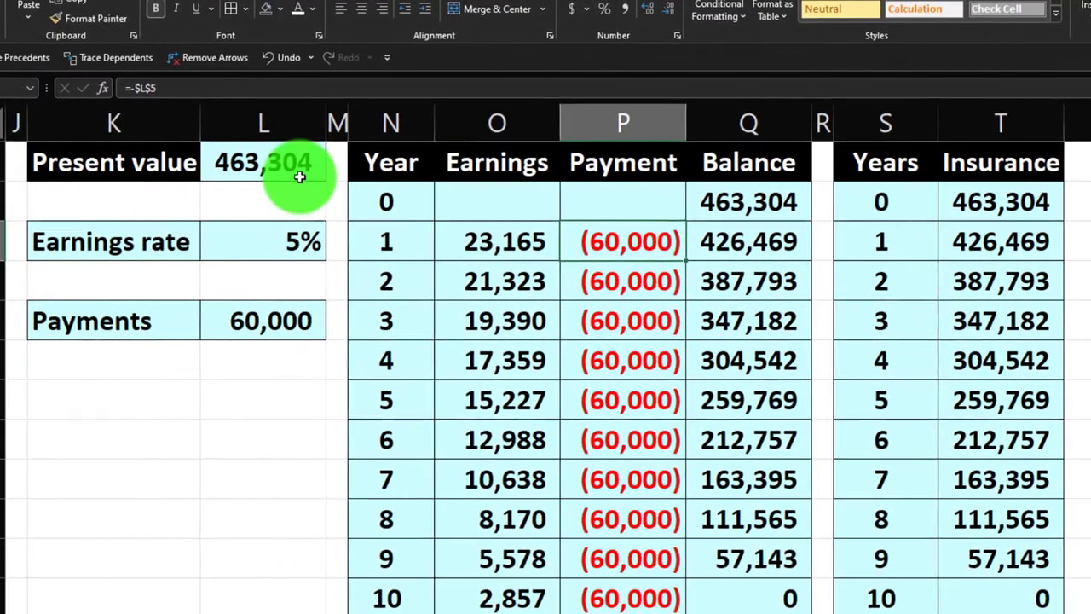
# Compare the earnings rate cell L3 with the opening balance and year 1 payment in the yearly schedule.
pyautogui.click(86, 169)
pyautogui.press('Down')
pyautogui.press('Down')
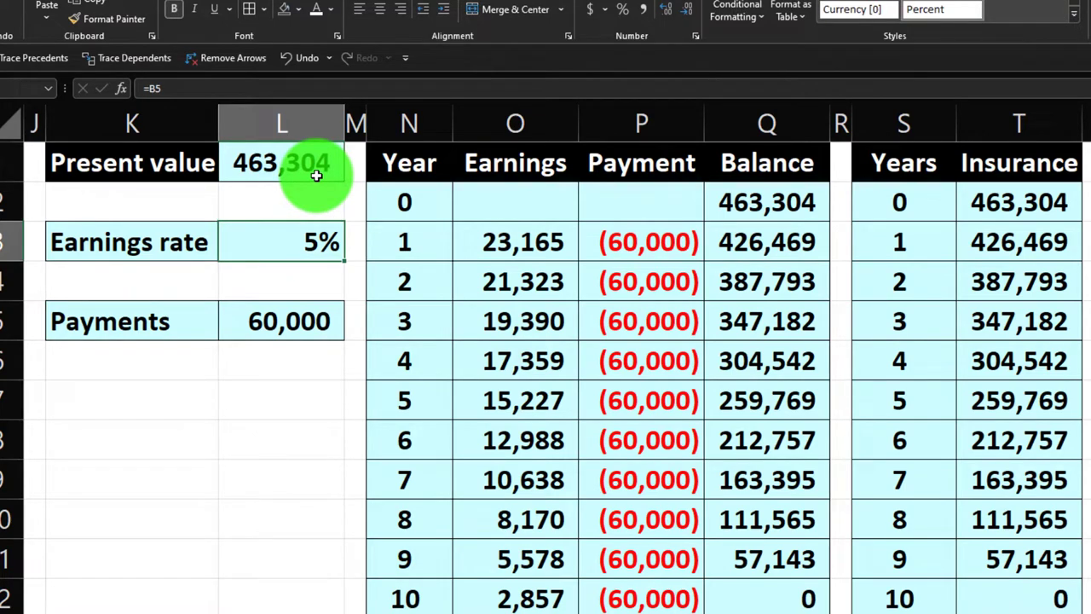
pyautogui.press('Right')
pyautogui.press('Right')
pyautogui.press('Right')
pyautogui.press('Right')
pyautogui.press('Right')
pyautogui.press('Up')
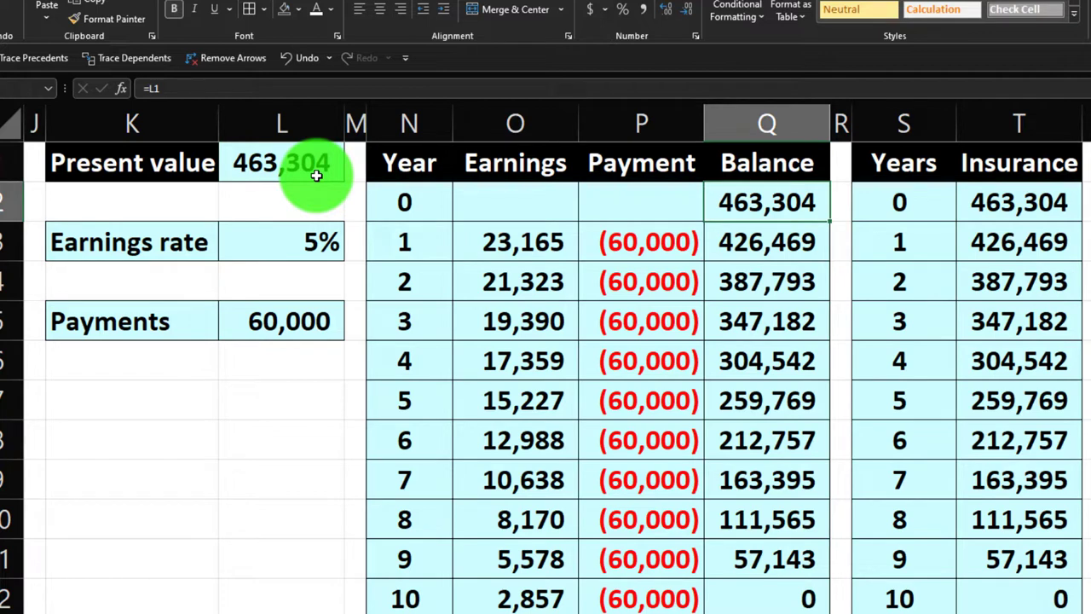
pyautogui.press('Down')
pyautogui.press('Left')
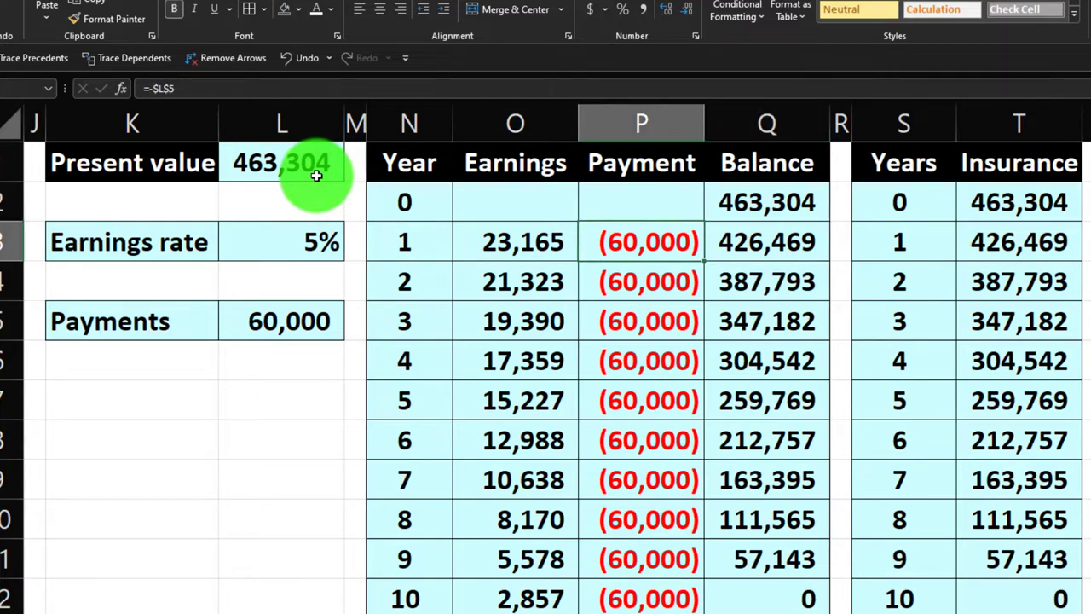
# Check the Payment column of the yearly schedule from year 2 down through year 10.
pyautogui.press('Down')
pyautogui.press('Down')
pyautogui.press('Down')
pyautogui.press('Down')
pyautogui.press('Down')
pyautogui.press('Down')
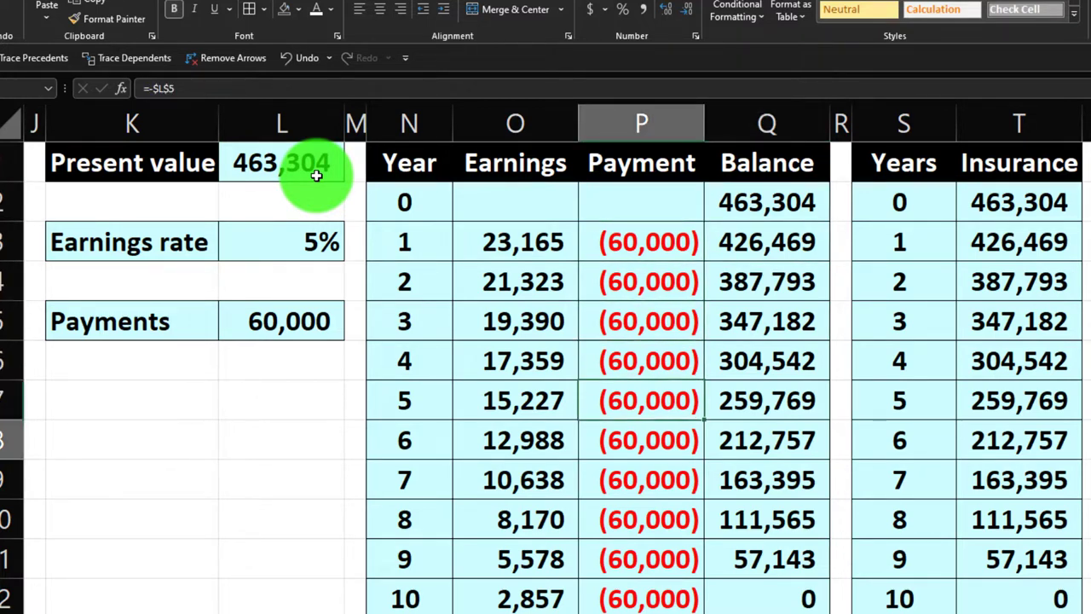
pyautogui.press('Down')
pyautogui.press('Down')
pyautogui.press('Down')
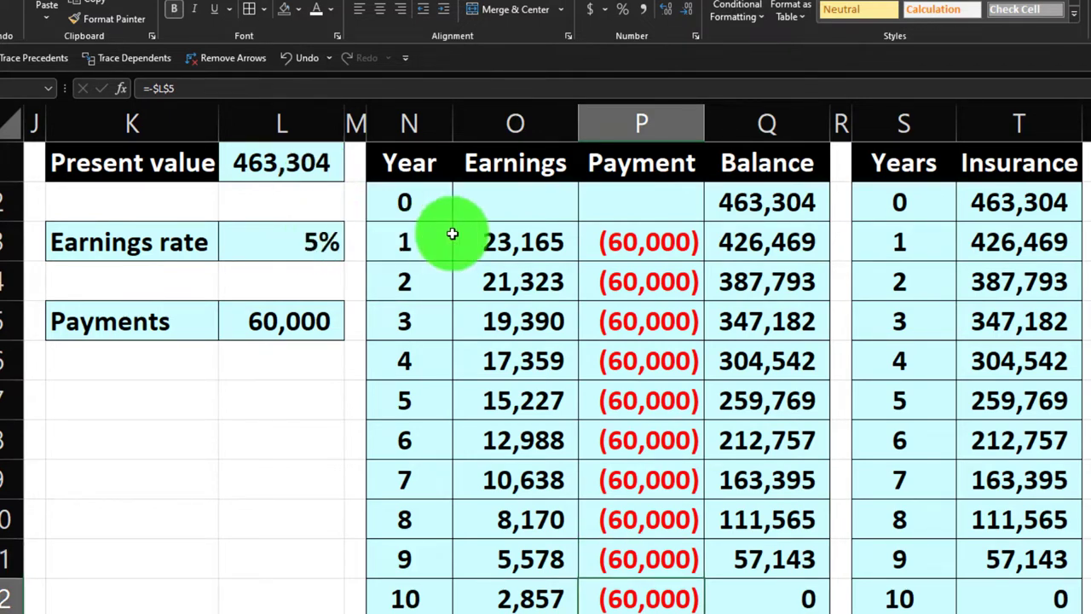
# Follow the Balance column formulas down from year 0 and inspect the earnings rate and payments cells L3 and L5.
pyautogui.click(741, 204)
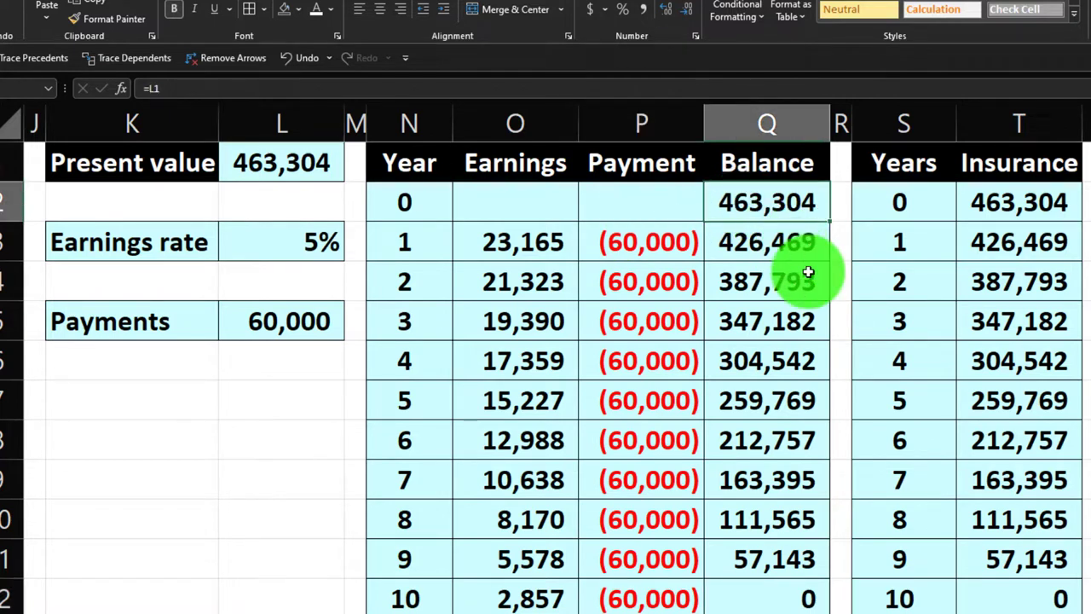
pyautogui.press('Down')
pyautogui.press('Down')
pyautogui.press('Down')
pyautogui.press('Down')
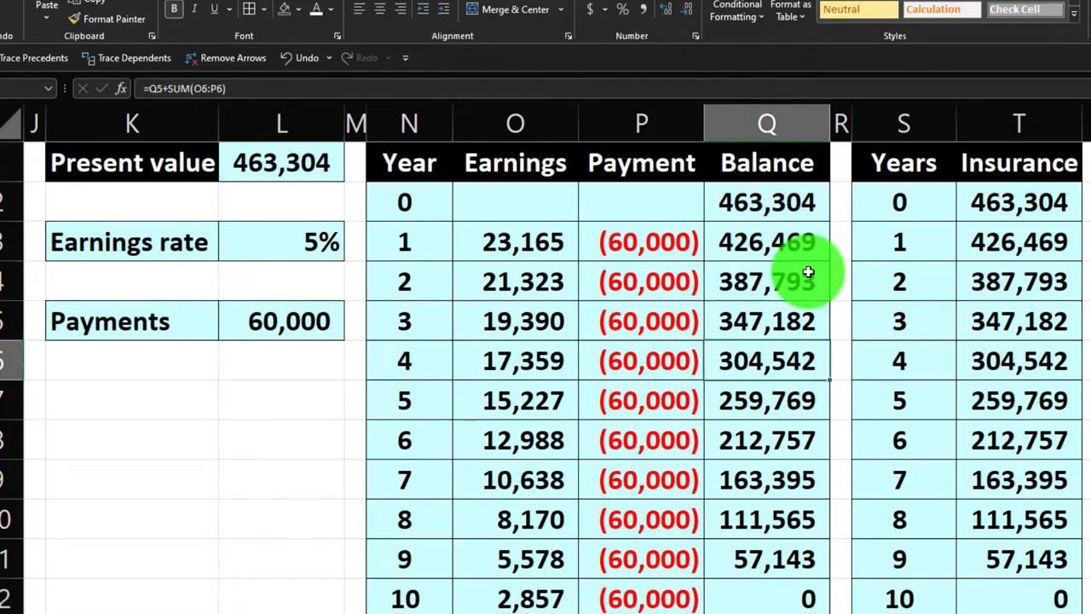
pyautogui.press('Down')
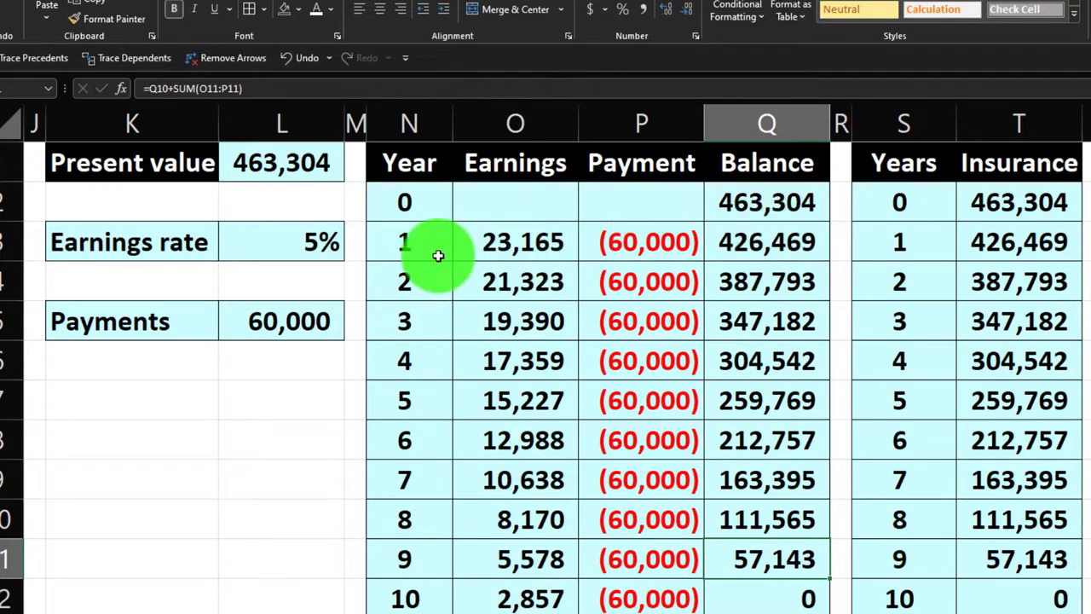
pyautogui.click(305, 243)
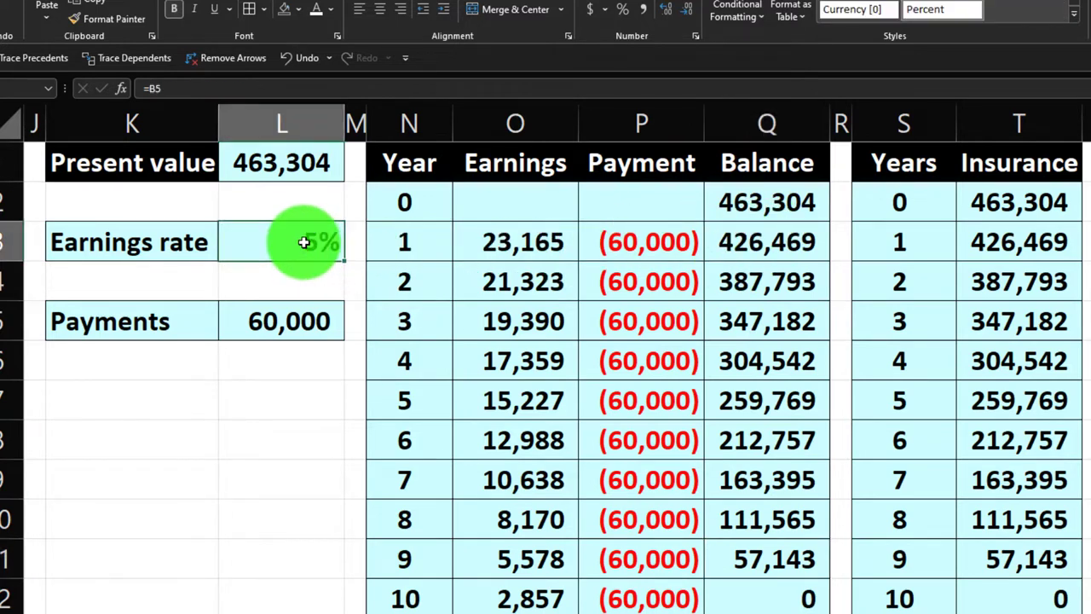
pyautogui.click(292, 316)
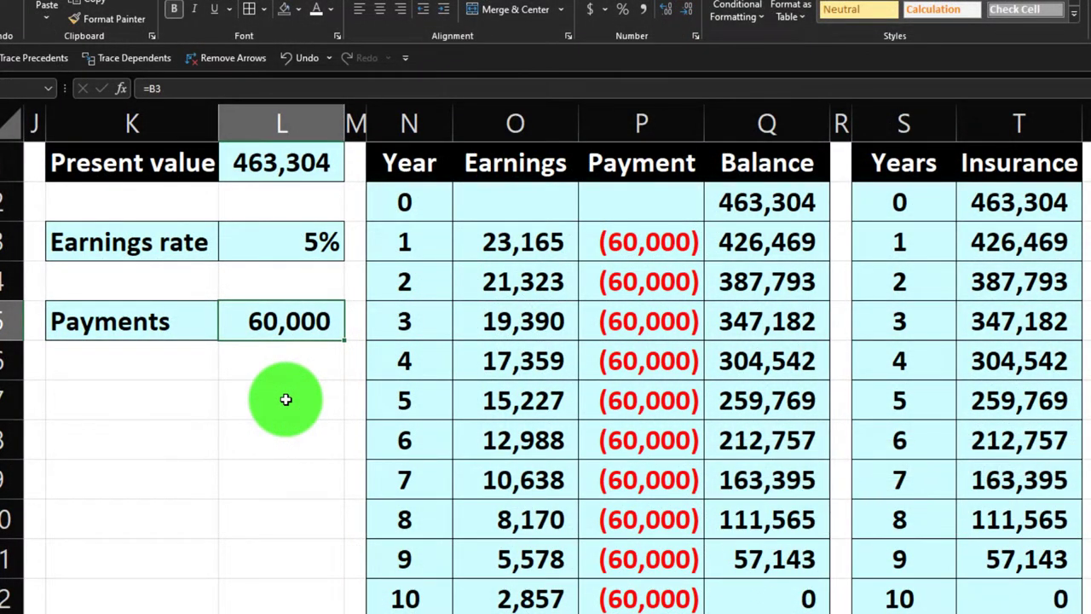
# Copy the narrow spacer formatting of column M onto column U with Format Painter.
pyautogui.click(355, 125)
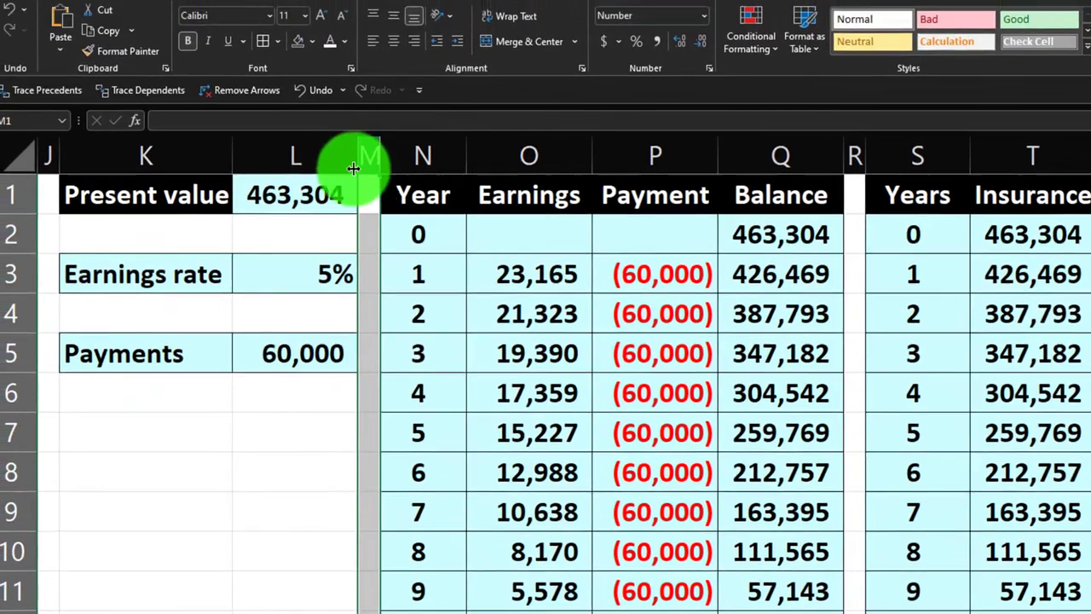
pyautogui.click(107, 26)
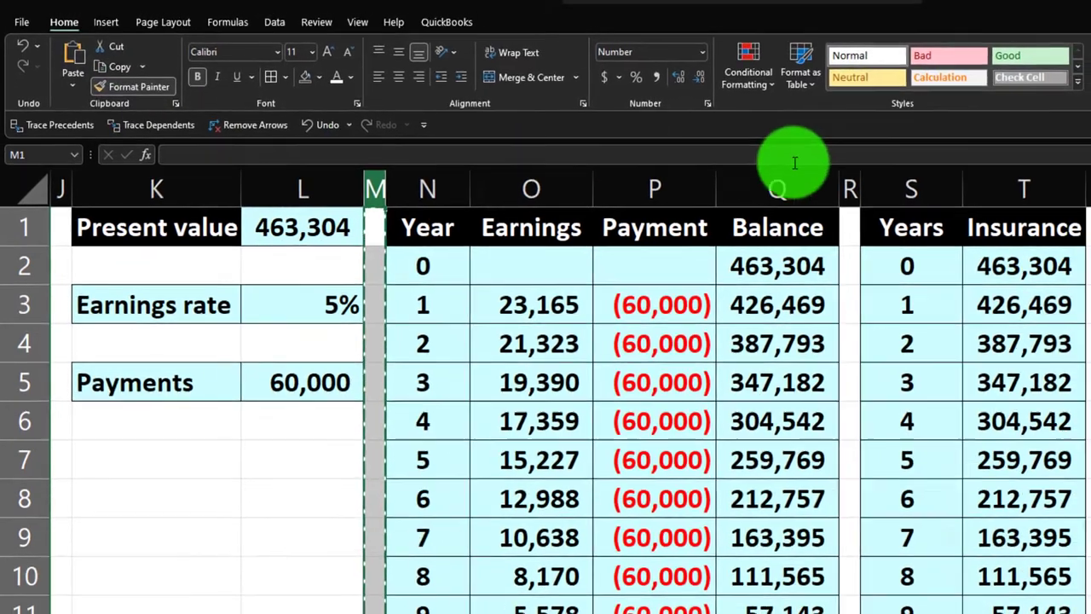
pyautogui.click(1006, 190)
pyautogui.hotkey('ctrl', 'v')
# Enter the heading "Present value" in cell V1.
pyautogui.click(1018, 224)
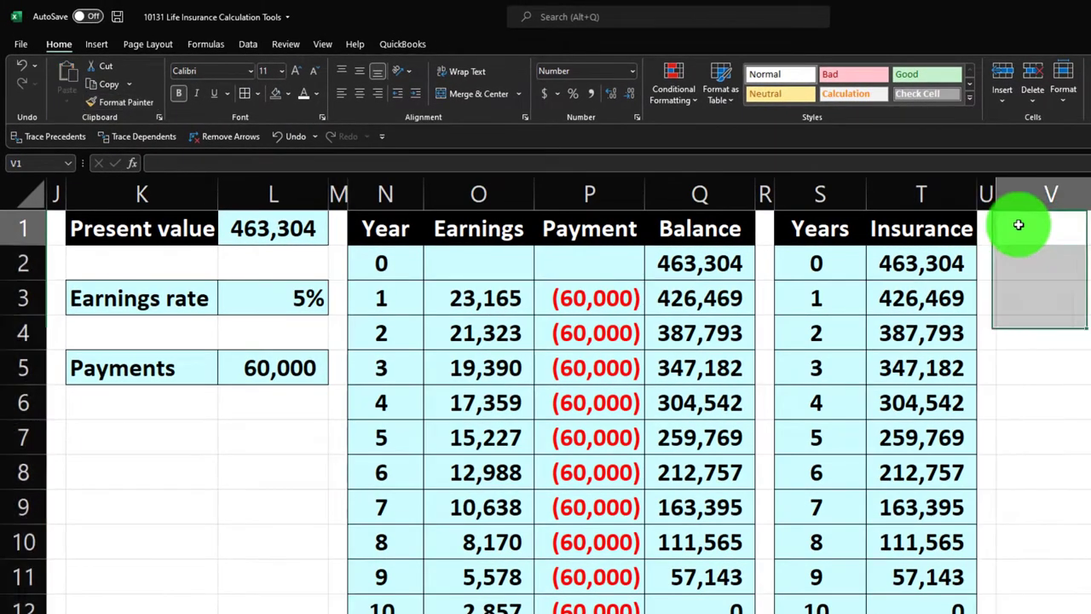
pyautogui.click(1018, 225)
pyautogui.write('Prese')
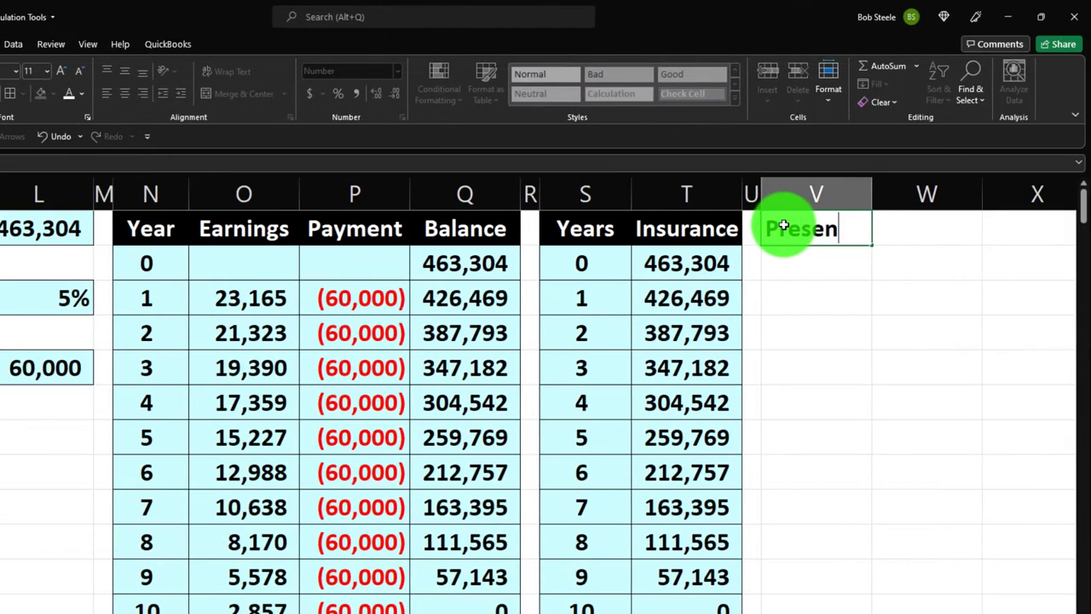
pyautogui.write('nt value')
pyautogui.press('Tab')
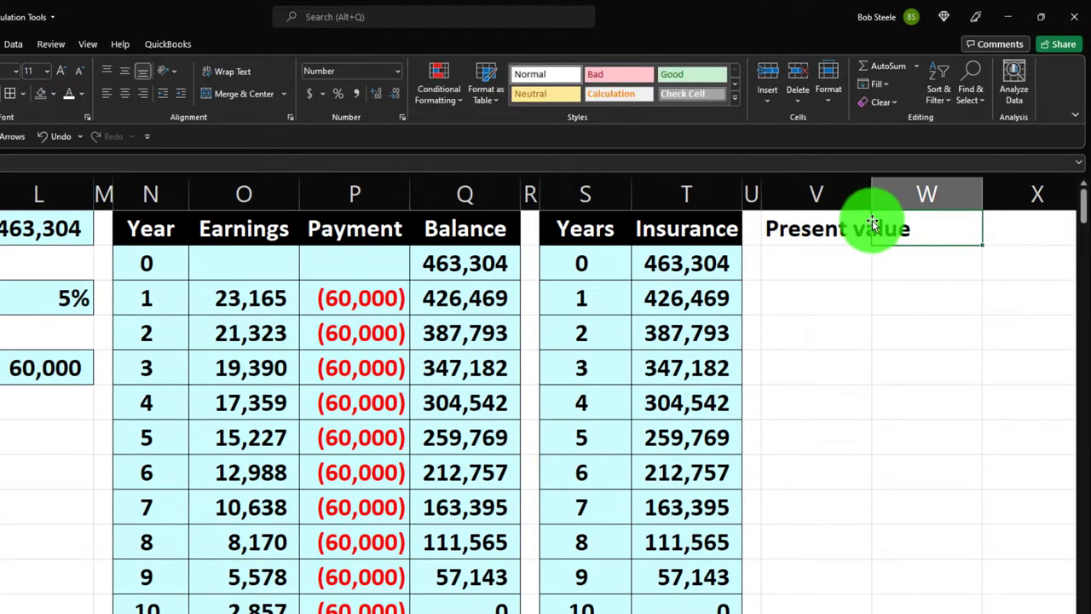
# Widen column V to fit its heading and link cell V3 to the Earnings rate label in K3.
pyautogui.moveTo(872, 196); pyautogui.dragTo(921, 204)
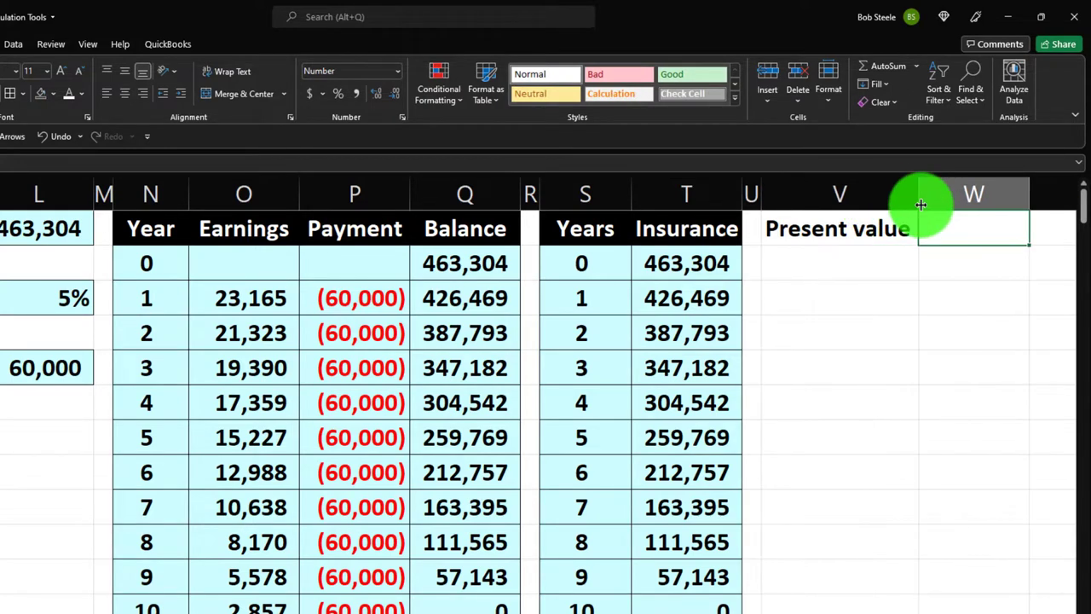
pyautogui.click(842, 261)
pyautogui.press('Down')
pyautogui.write('=')
pyautogui.press('Left')
pyautogui.press('Left')
pyautogui.press('Left')
pyautogui.press('Left')
pyautogui.press('Left')
pyautogui.press('Left')
pyautogui.press('Left')
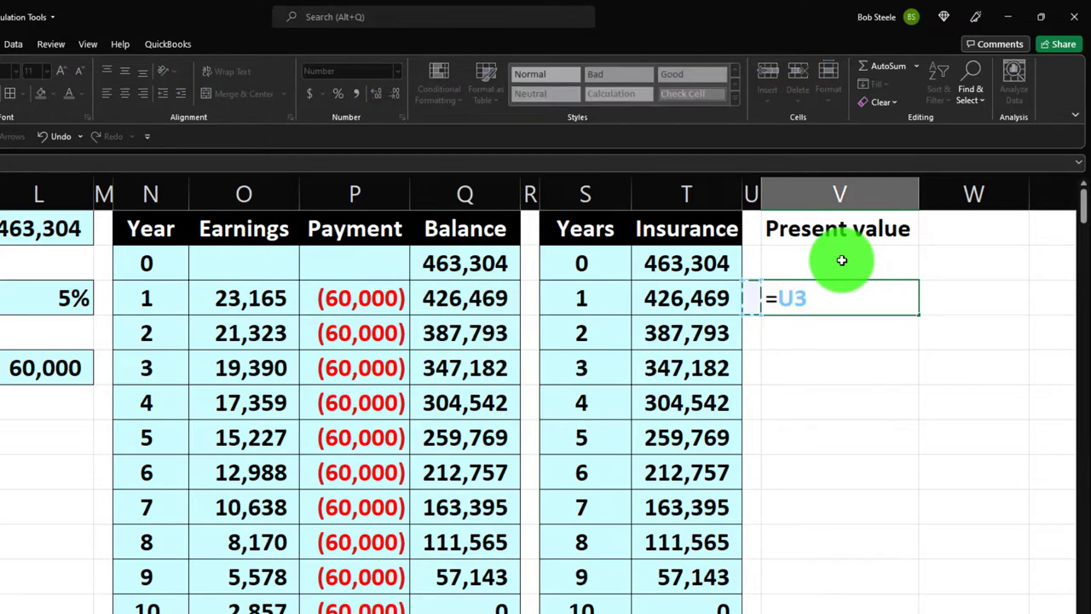
pyautogui.press('Left')
pyautogui.press('Left')
pyautogui.press('Left')
pyautogui.press('Left')
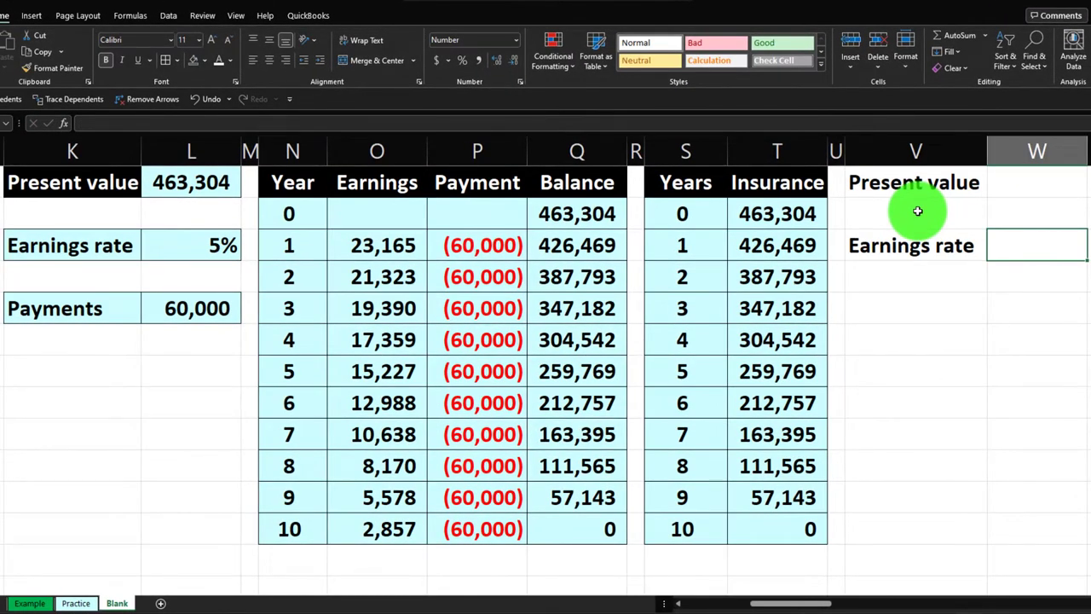
# Link cell W3 to the earnings rate value in L3.
pyautogui.press('Left')
pyautogui.press('Left')
pyautogui.press('Left')
pyautogui.press('Left')
pyautogui.press('Left')
pyautogui.press('Left')
pyautogui.press('Left')
pyautogui.press('Left')
pyautogui.press('Left')
pyautogui.press('Left')
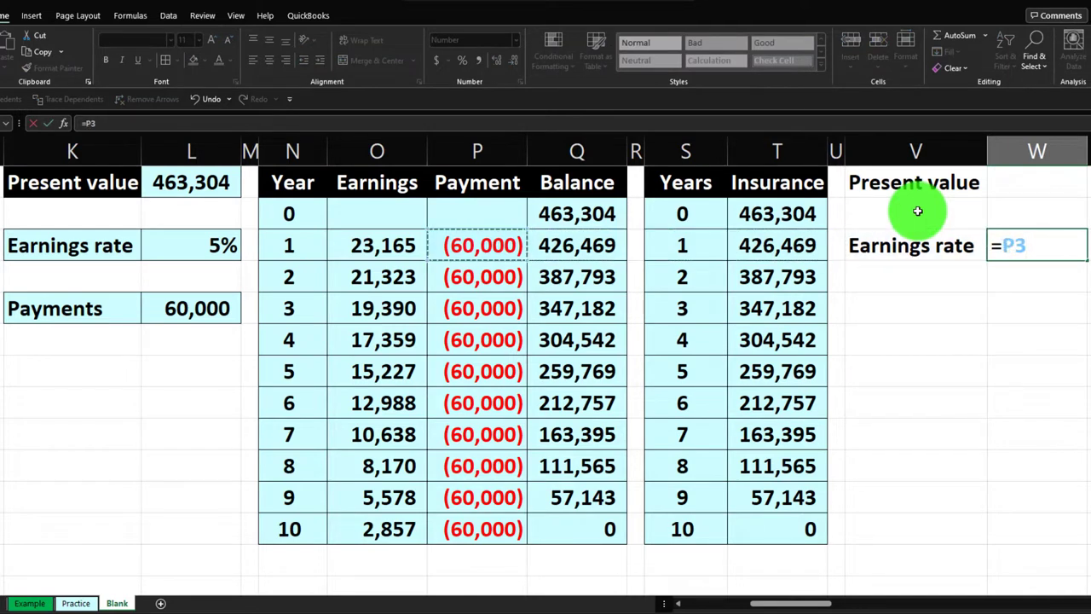
pyautogui.press('Left')
pyautogui.press('Return')
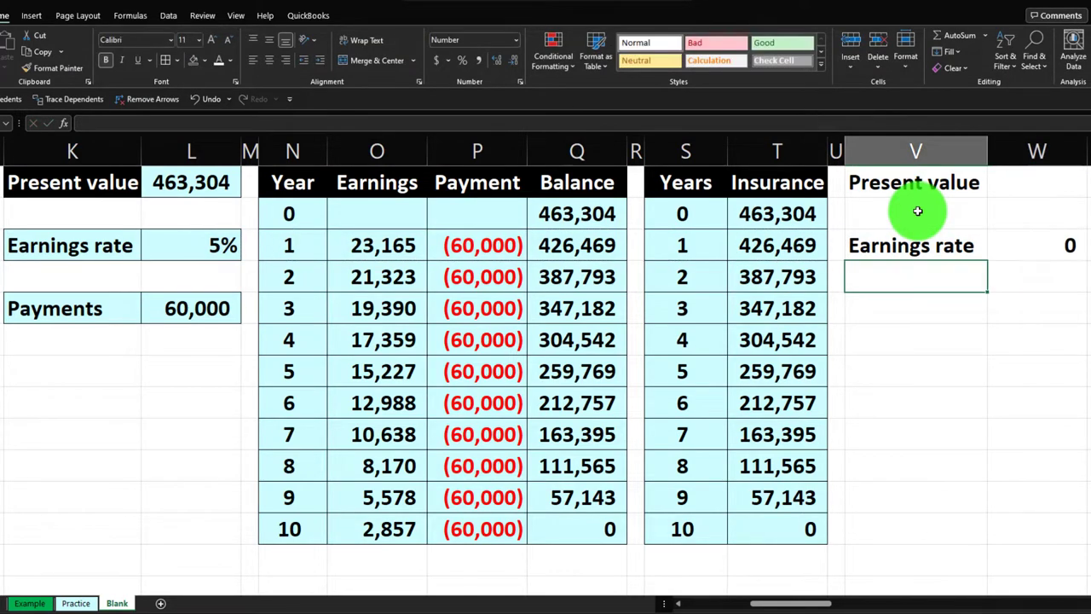
# Link cell V4 to the Inflation rate label in A12 of the input data.
pyautogui.write('=')
pyautogui.press('Left')
pyautogui.press('Left')
pyautogui.press('Left')
pyautogui.press('Left')
pyautogui.press('Left')
pyautogui.press('Left')
pyautogui.press('Left')
pyautogui.press('Left')
pyautogui.press('Left')
pyautogui.press('Left')
pyautogui.press('Left')
pyautogui.press('Left')
pyautogui.press('Left')
pyautogui.press('Left')
pyautogui.press('Left')
pyautogui.press('Left')
pyautogui.press('Left')
pyautogui.press('Left')
pyautogui.press('Left')
pyautogui.press('Left')
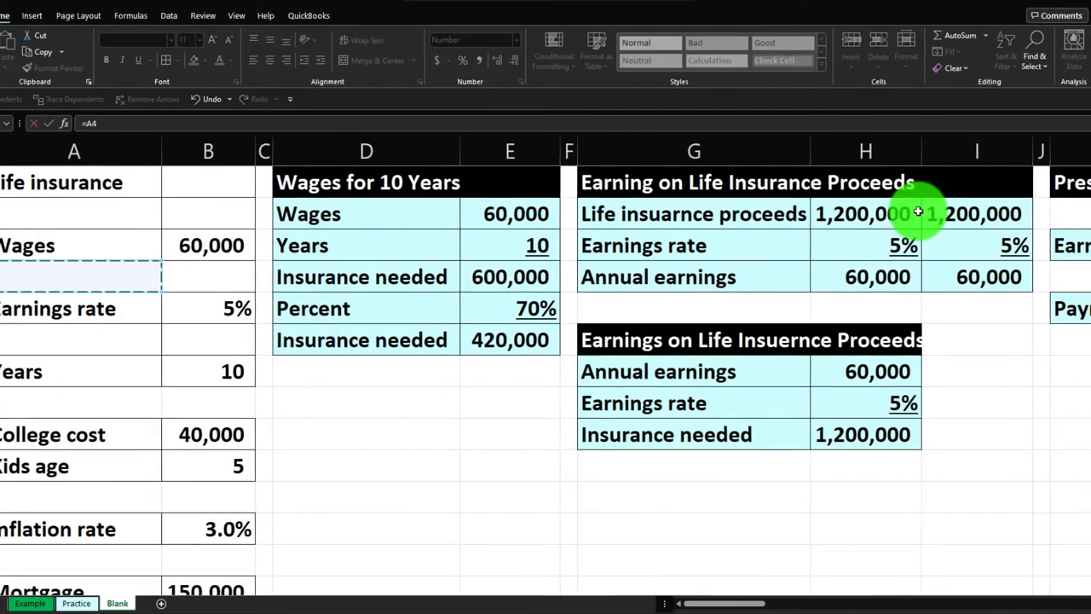
pyautogui.press('Down')
pyautogui.press('Down')
pyautogui.press('Down')
pyautogui.press('Down')
pyautogui.press('Down')
pyautogui.press('Down')
pyautogui.press('Down')
pyautogui.press('Down')
pyautogui.press('Down')
pyautogui.press('Down')
pyautogui.press('Down')
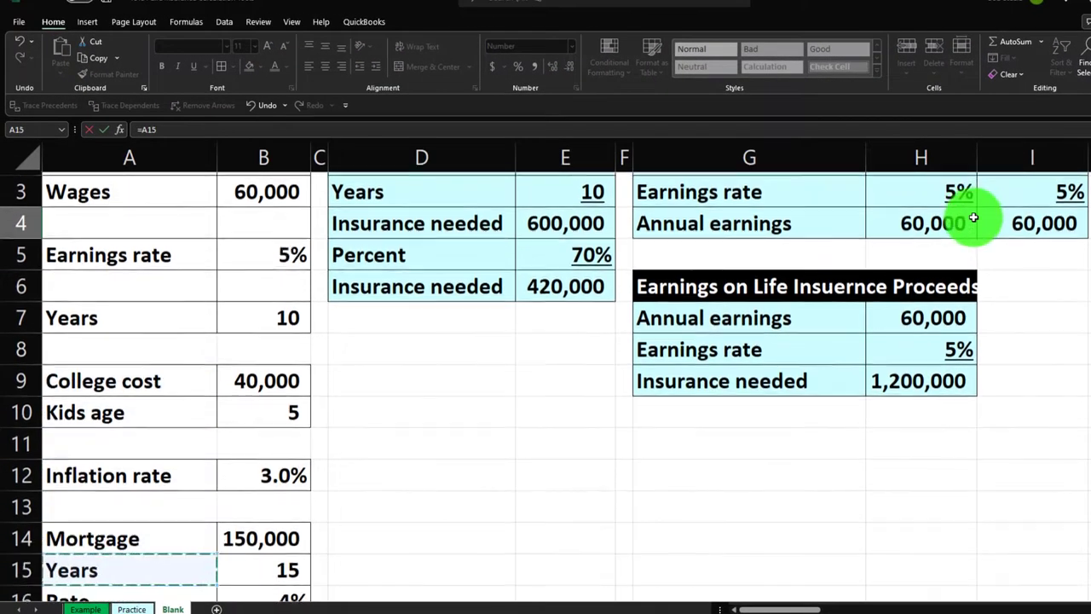
pyautogui.press('Up')
pyautogui.press('Up')
pyautogui.press('Up')
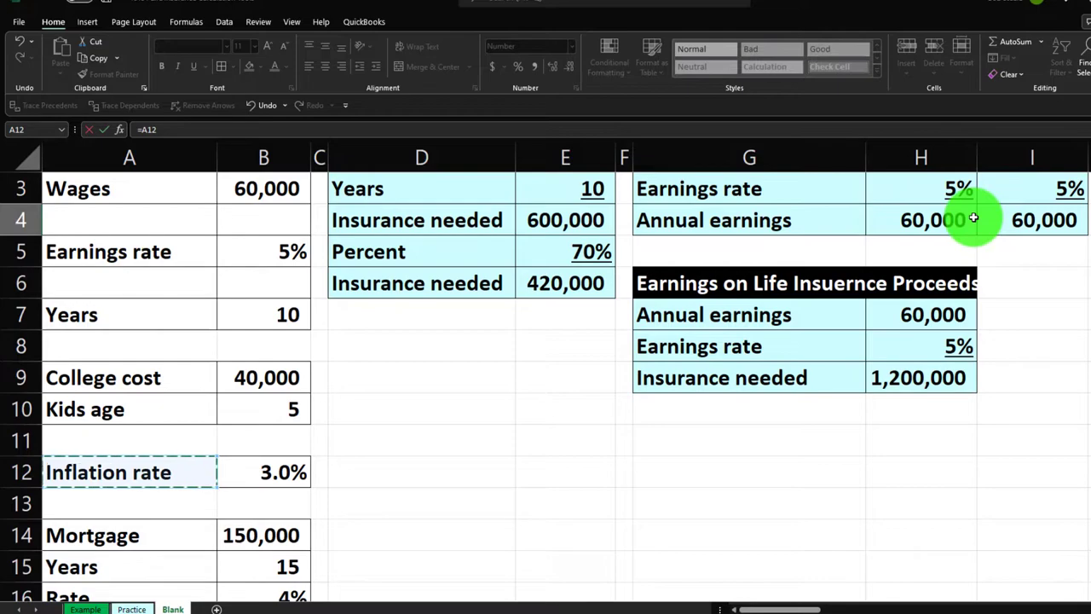
pyautogui.press('Tab')
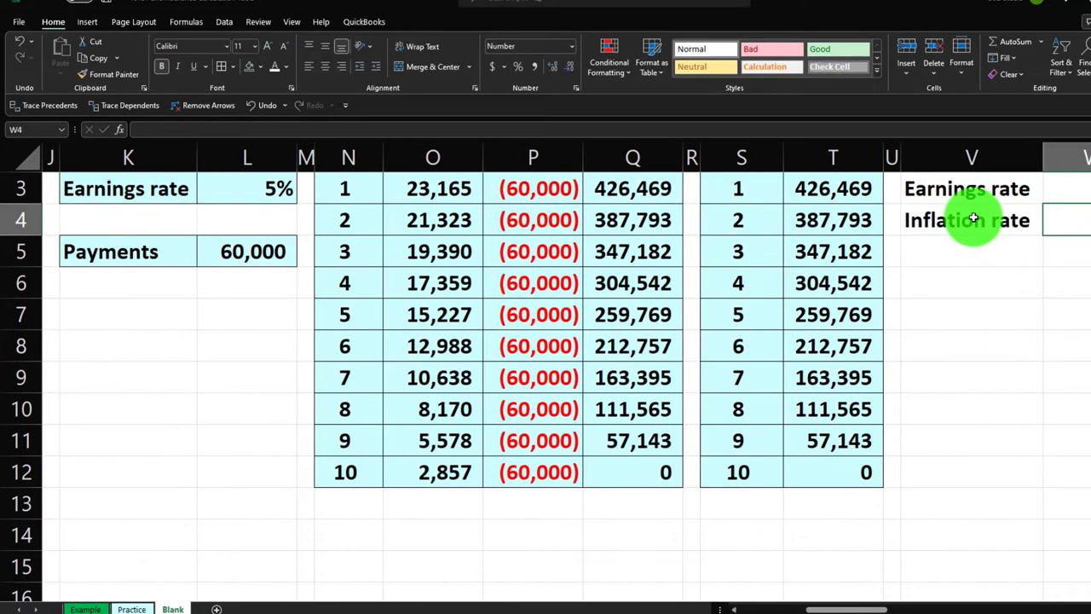
# Link cell W4 to the inflation rate value in B12 of the input data.
pyautogui.write('=')
pyautogui.press('Left')
pyautogui.press('Left')
pyautogui.press('Left')
pyautogui.press('Left')
pyautogui.press('Left')
pyautogui.press('Left')
pyautogui.press('Left')
pyautogui.press('Left')
pyautogui.press('Left')
pyautogui.press('Left')
pyautogui.press('Left')
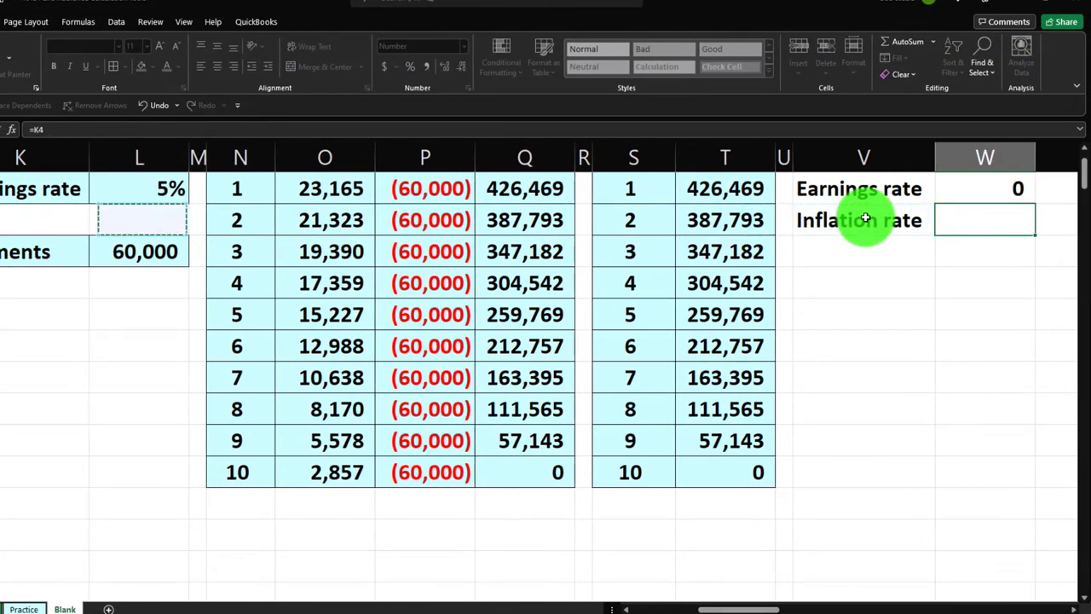
pyautogui.press('Left')
pyautogui.press('Left')
pyautogui.press('Left')
pyautogui.press('Left')
pyautogui.press('Left')
pyautogui.press('Left')
pyautogui.press('Left')
pyautogui.press('Left')
pyautogui.press('Left')
pyautogui.press('Left')
pyautogui.press('Left')
pyautogui.press('Down')
pyautogui.press('Down')
pyautogui.press('Down')
pyautogui.press('Down')
pyautogui.press('Down')
pyautogui.press('Down')
pyautogui.press('Down')
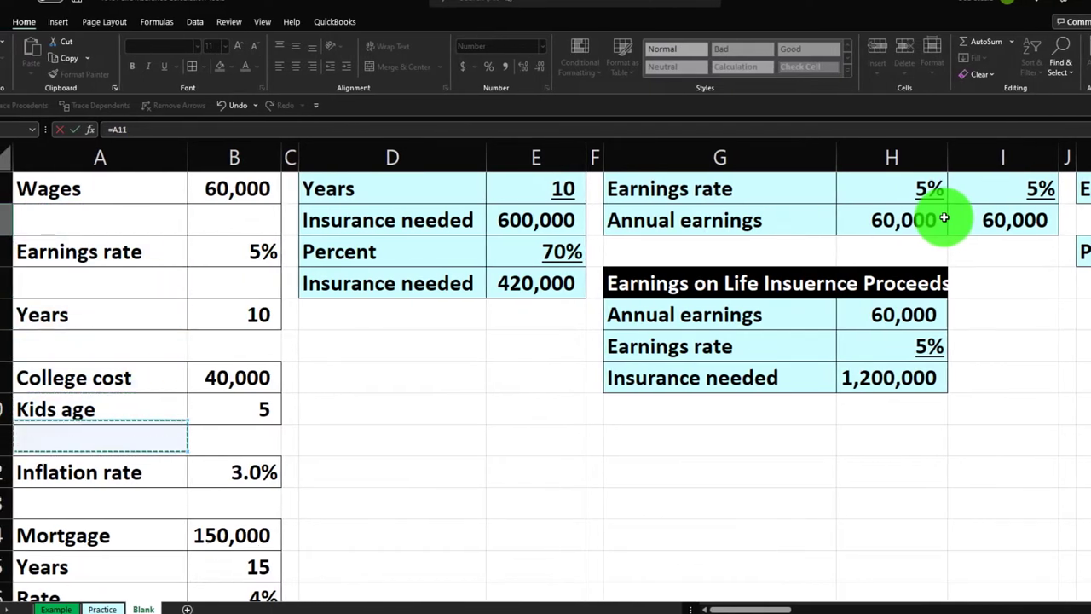
pyautogui.press('Down')
pyautogui.press('Right')
pyautogui.press('Tab')
# Format the rate cells W3:W4 as percentages and narrow column W.
pyautogui.scroll(2, 944, 218)
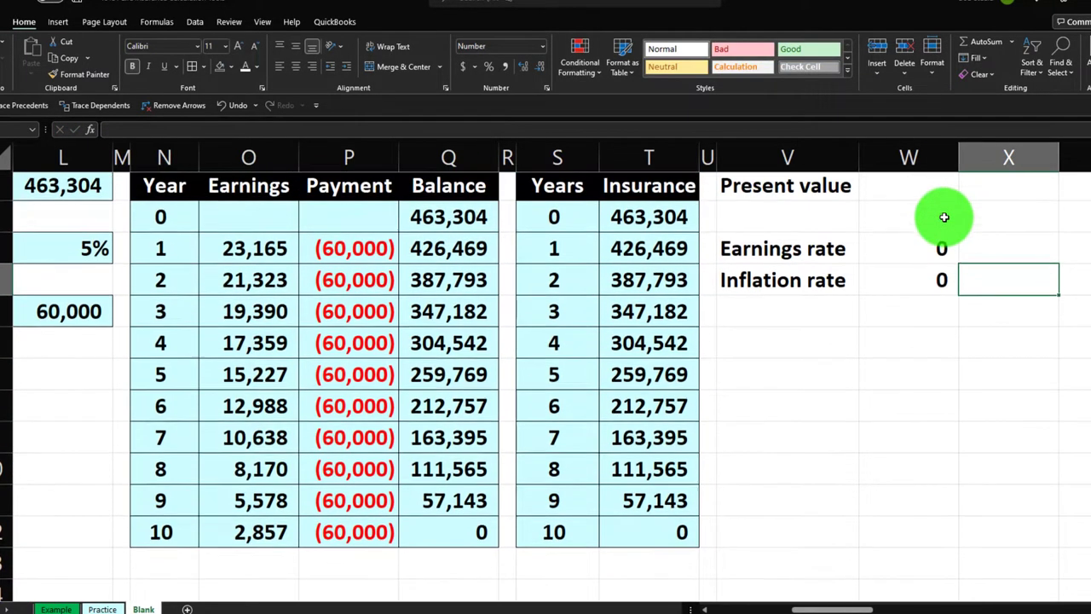
pyautogui.moveTo(937, 250); pyautogui.dragTo(927, 271)
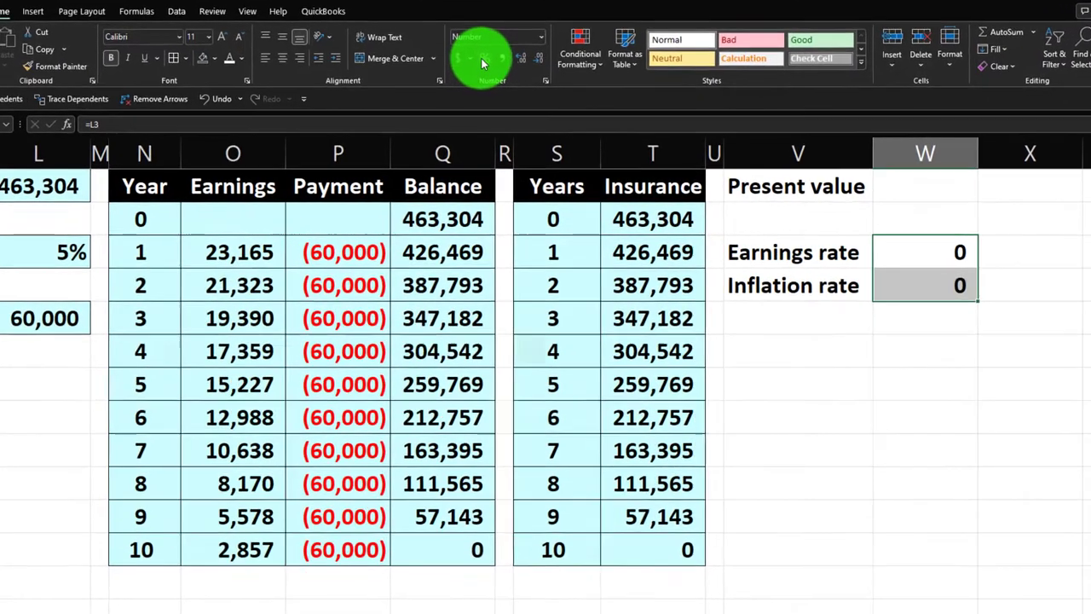
pyautogui.click(487, 67)
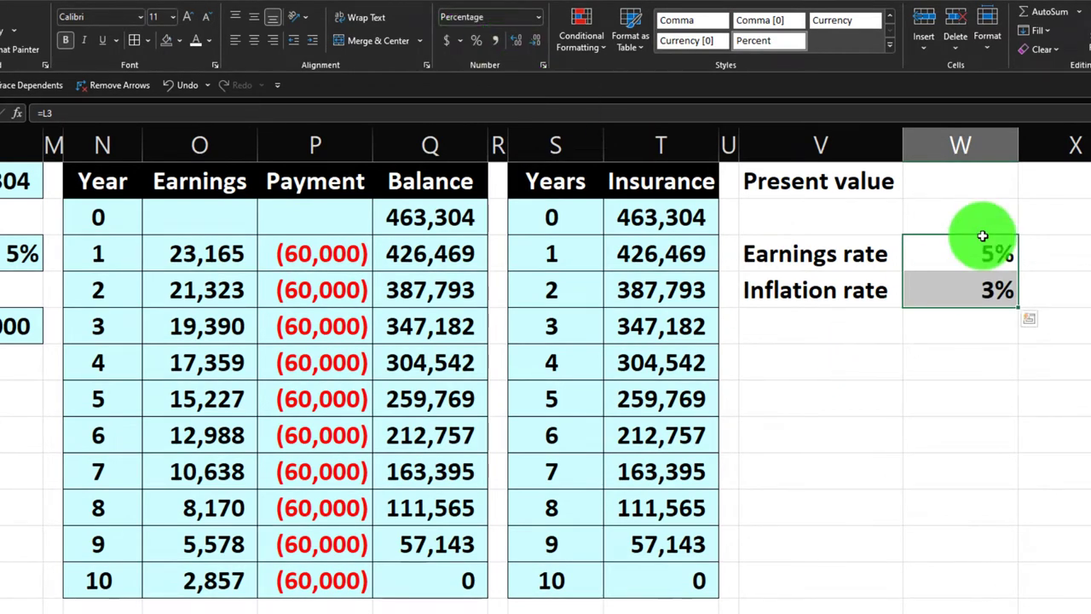
pyautogui.moveTo(1013, 150); pyautogui.dragTo(972, 151)
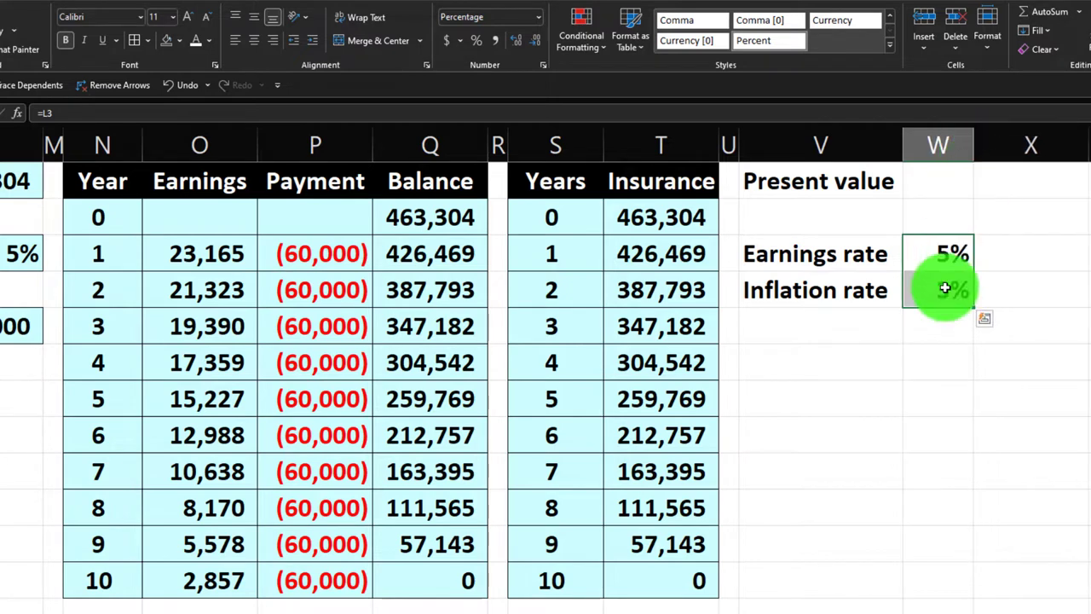
# Add a "Real rate" row in V5:W5, calculated as W3-W4 and formatted as a percentage.
pyautogui.click(879, 338)
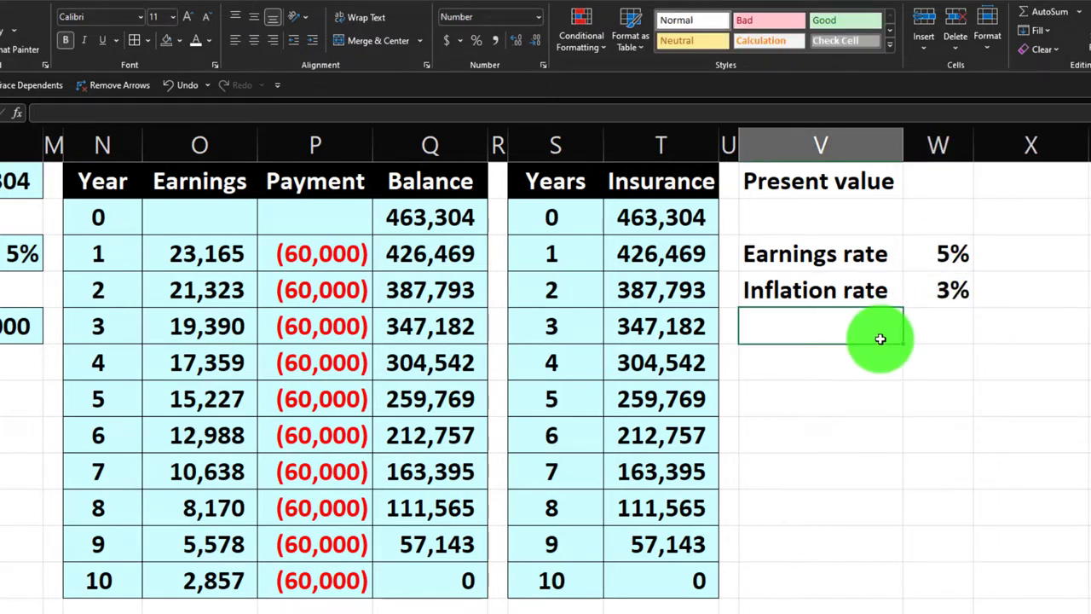
pyautogui.write('Real rate')
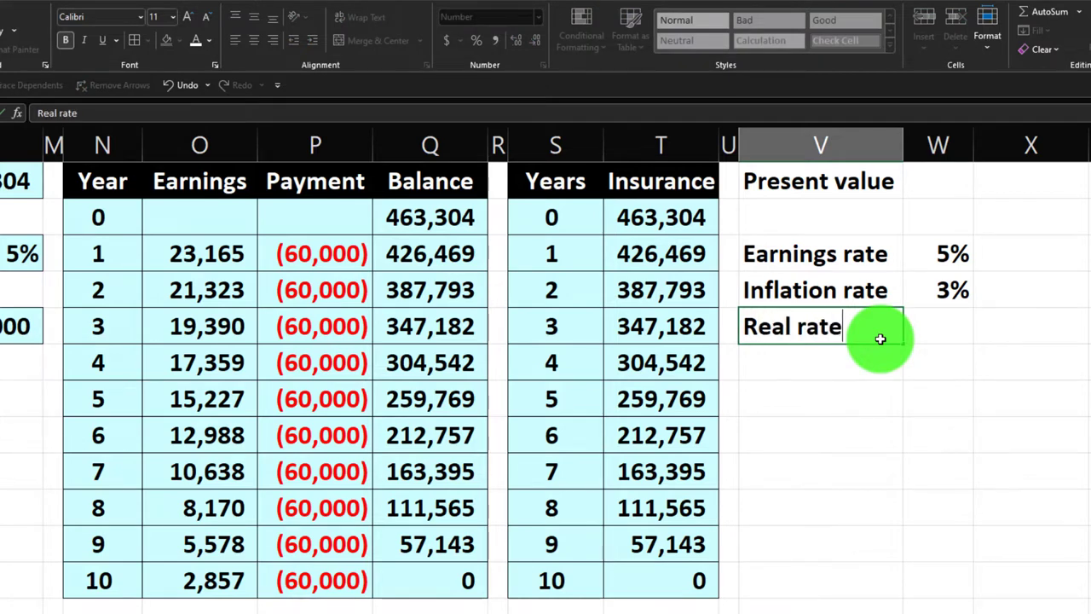
pyautogui.press('Tab')
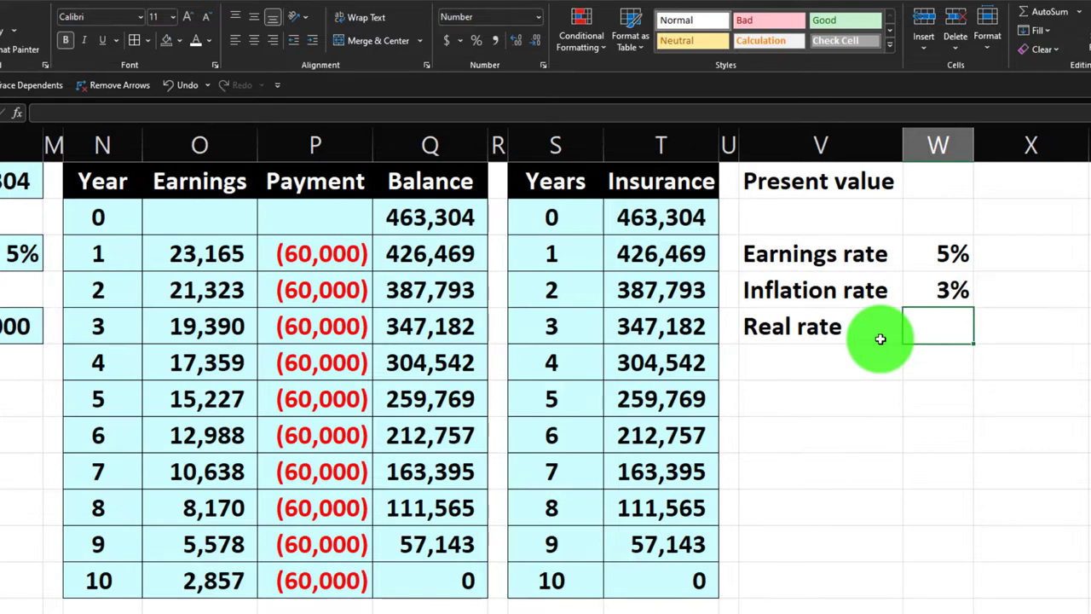
pyautogui.write('=')
pyautogui.press('Up')
pyautogui.press('Up')
pyautogui.write('-')
pyautogui.press('Up')
pyautogui.press('Return')
pyautogui.press('Up')
pyautogui.press('Right')
pyautogui.click(476, 40)
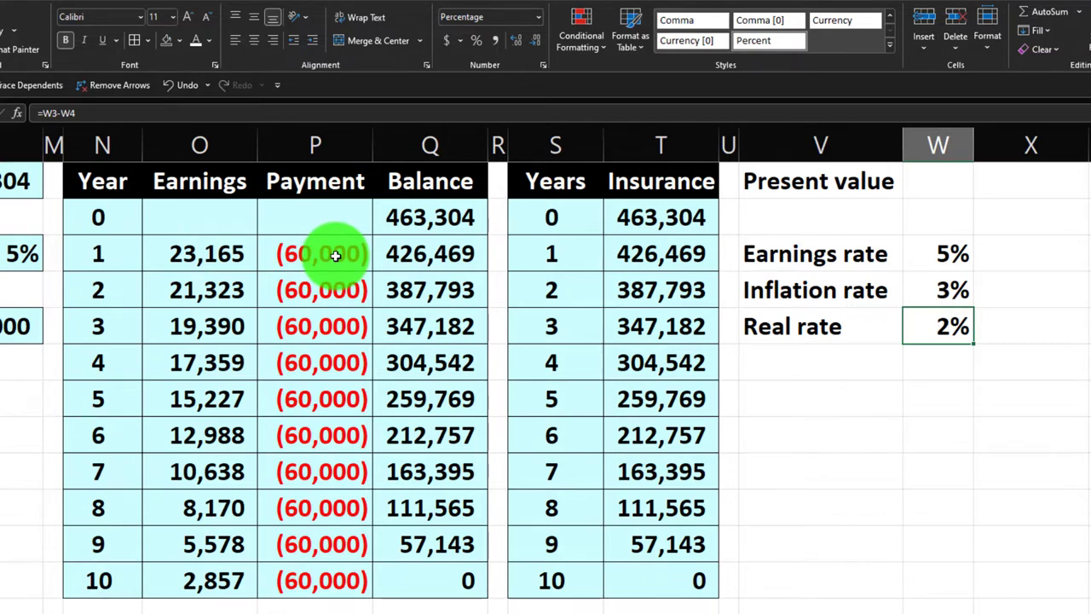
# Check the formulas of the rate cells W3 to W5 and widen column W.
pyautogui.click(948, 254)
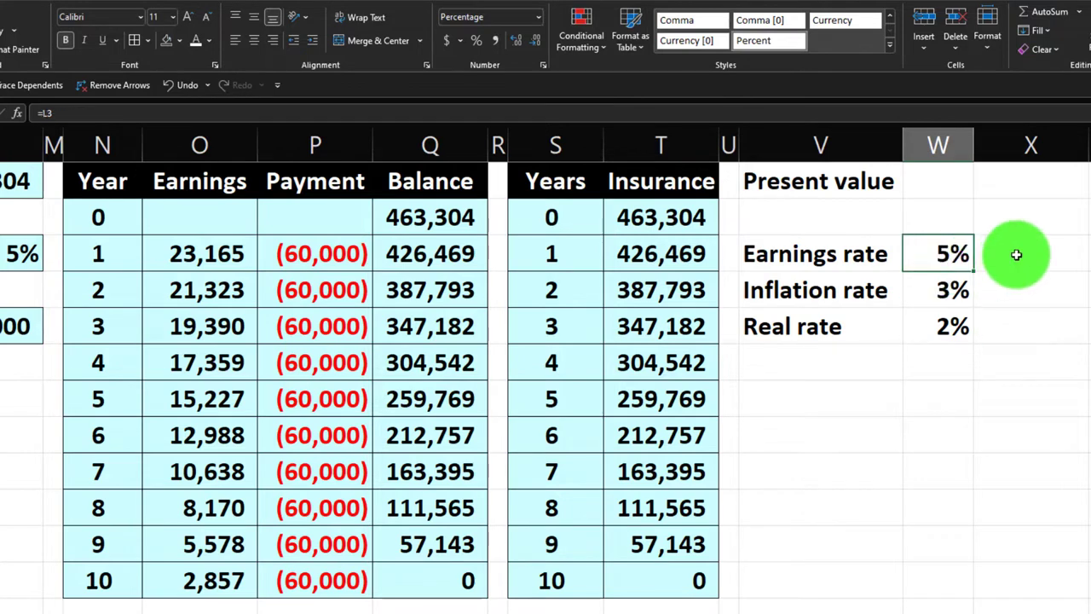
pyautogui.press('Down')
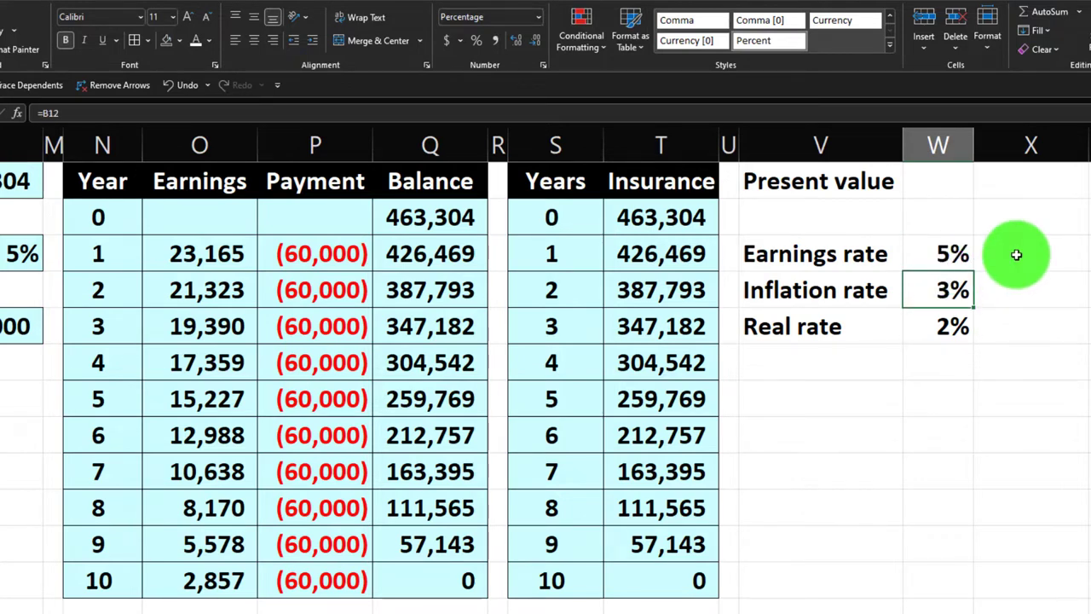
pyautogui.press('Down')
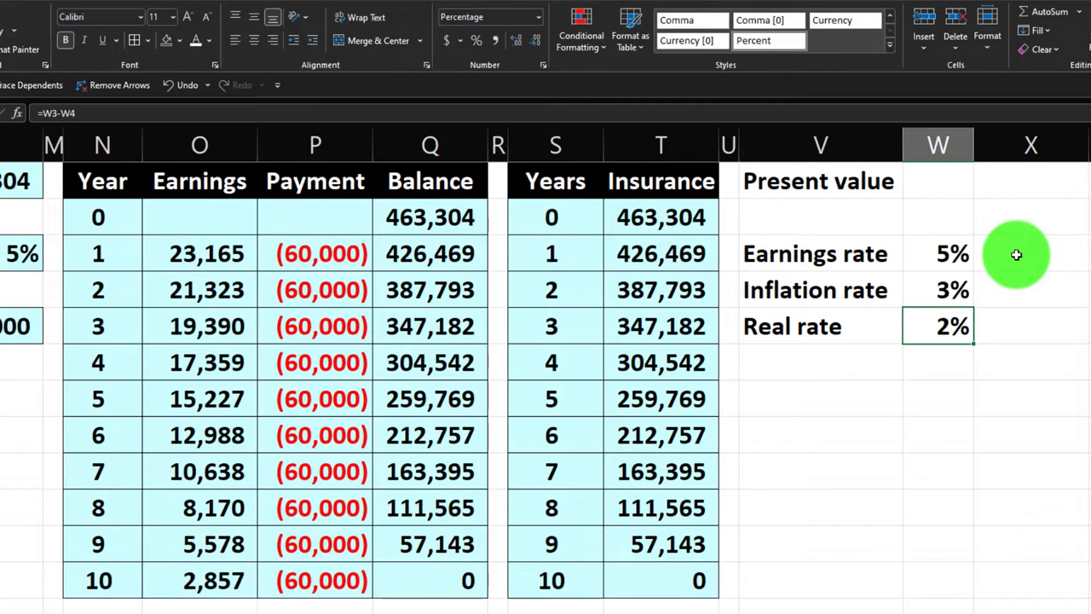
pyautogui.moveTo(976, 151); pyautogui.dragTo(1036, 142)
pyautogui.click(986, 179)
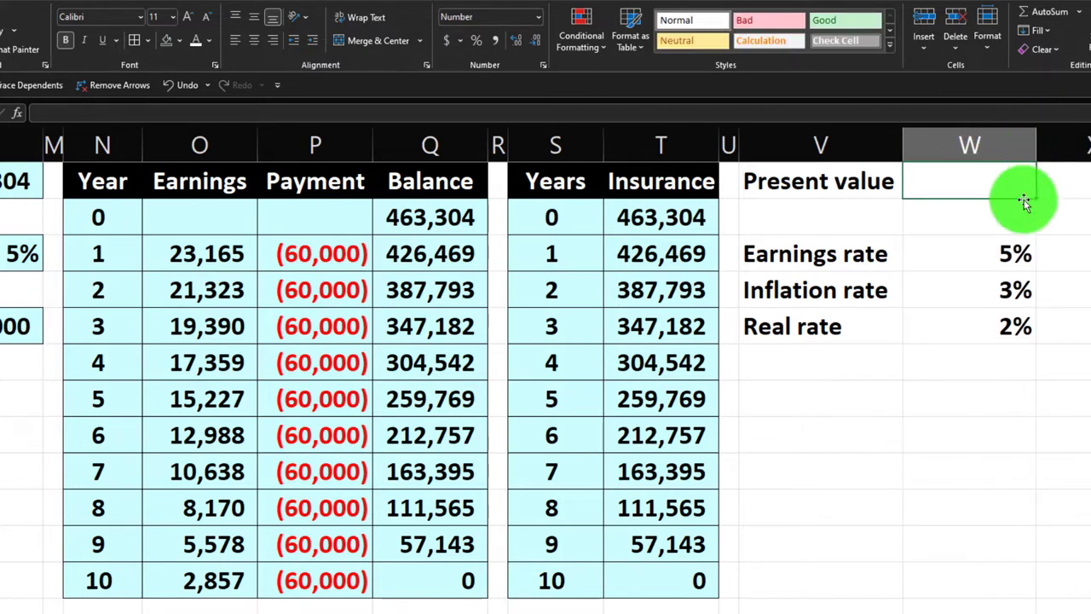
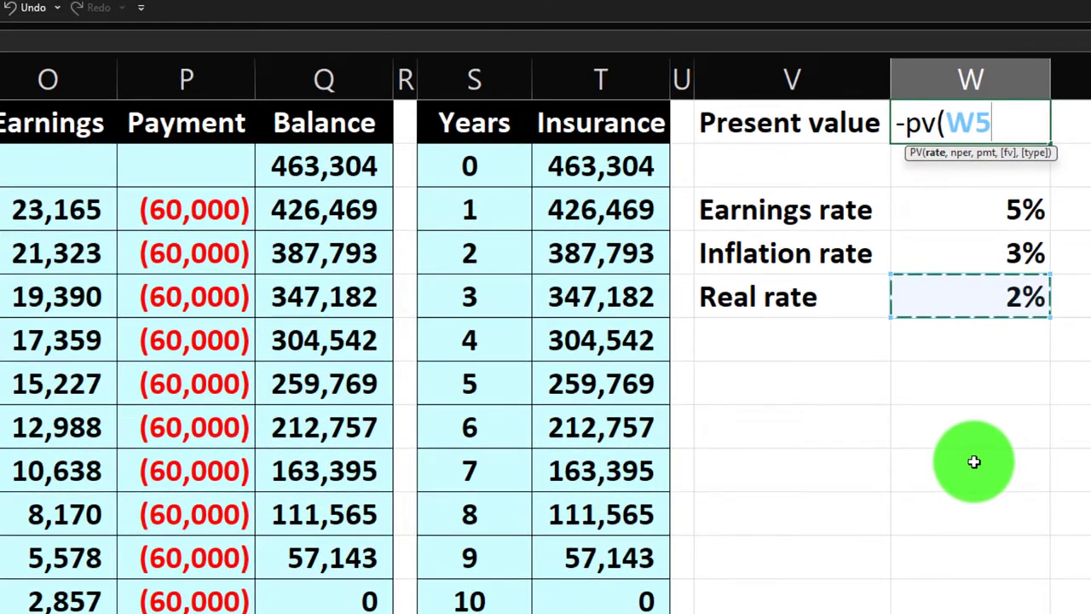
pyautogui.write(',')
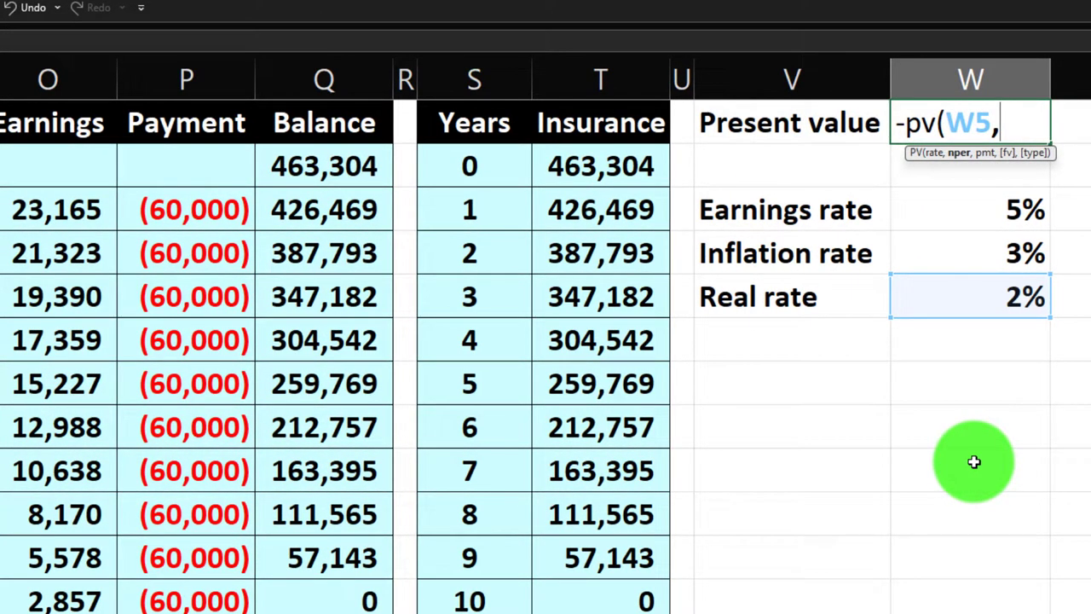
pyautogui.press('BackSpace')
pyautogui.press('BackSpace')
pyautogui.press('BackSpace')
pyautogui.press('BackSpace')
pyautogui.press('BackSpace')
pyautogui.press('BackSpace')
pyautogui.press('BackSpace')
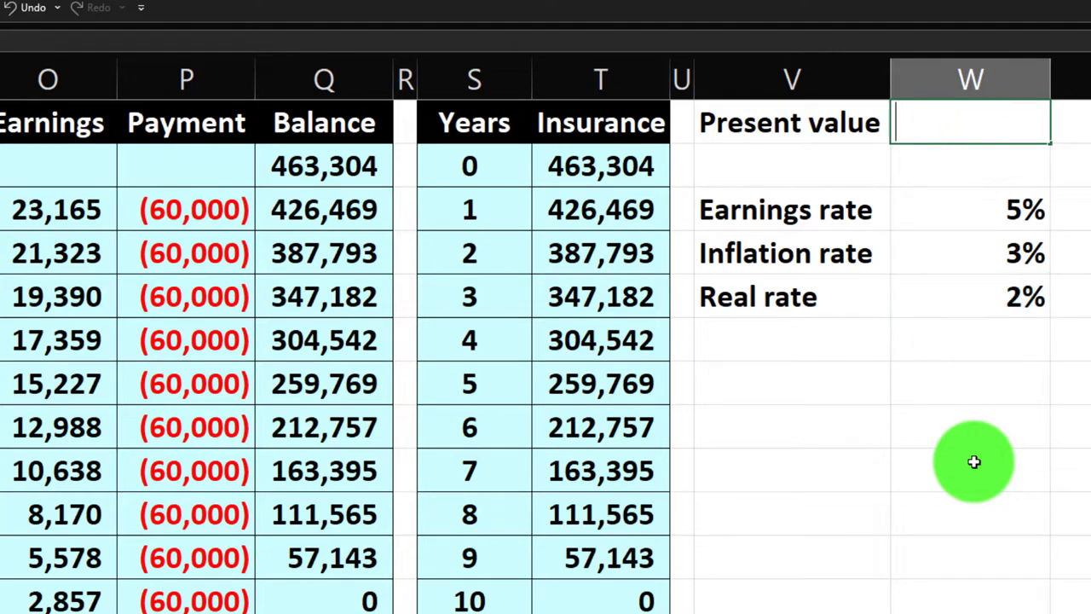
# Enter the label "Periods" in cell V7, leaving a blank row below the Real rate.
pyautogui.press('Down')
pyautogui.press('Down')
pyautogui.press('Down')
pyautogui.press('Down')
pyautogui.press('Down')
pyautogui.press('Down')
pyautogui.press('Left')
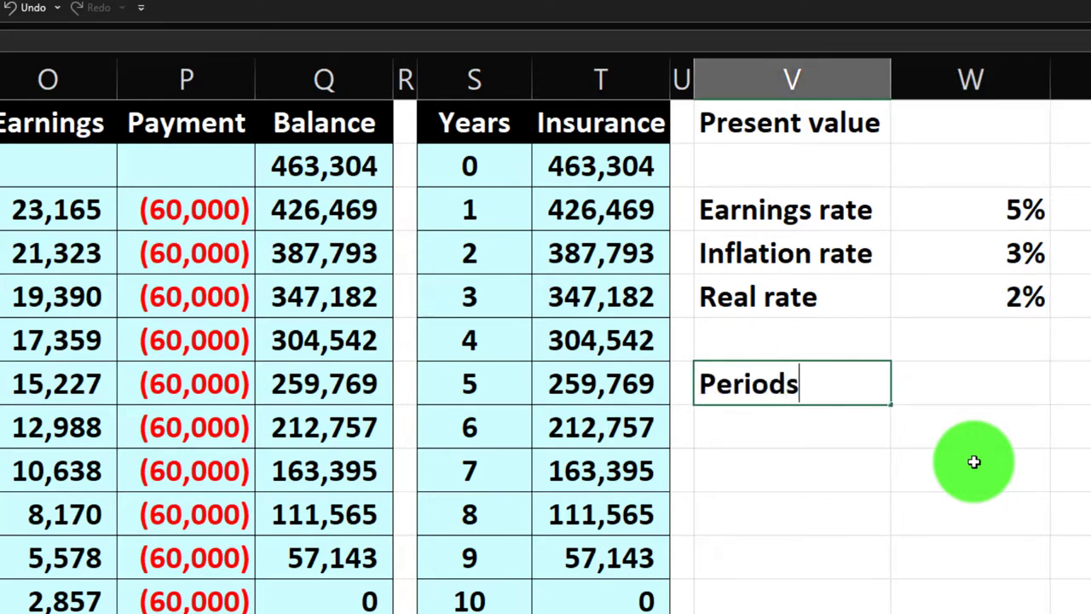
pyautogui.press('Tab')
# Link cell W7 to the Years value in B7 of the input data.
pyautogui.press('Left')
pyautogui.press('Left')
pyautogui.press('Left')
pyautogui.press('Left')
pyautogui.press('Left')
pyautogui.press('Left')
pyautogui.press('Left')
pyautogui.press('Left')
pyautogui.press('Left')
pyautogui.press('Left')
pyautogui.press('Left')
pyautogui.press('Left')
pyautogui.press('Left')
pyautogui.press('Left')
pyautogui.press('Left')
pyautogui.press('Left')
pyautogui.press('Left')
pyautogui.press('Left')
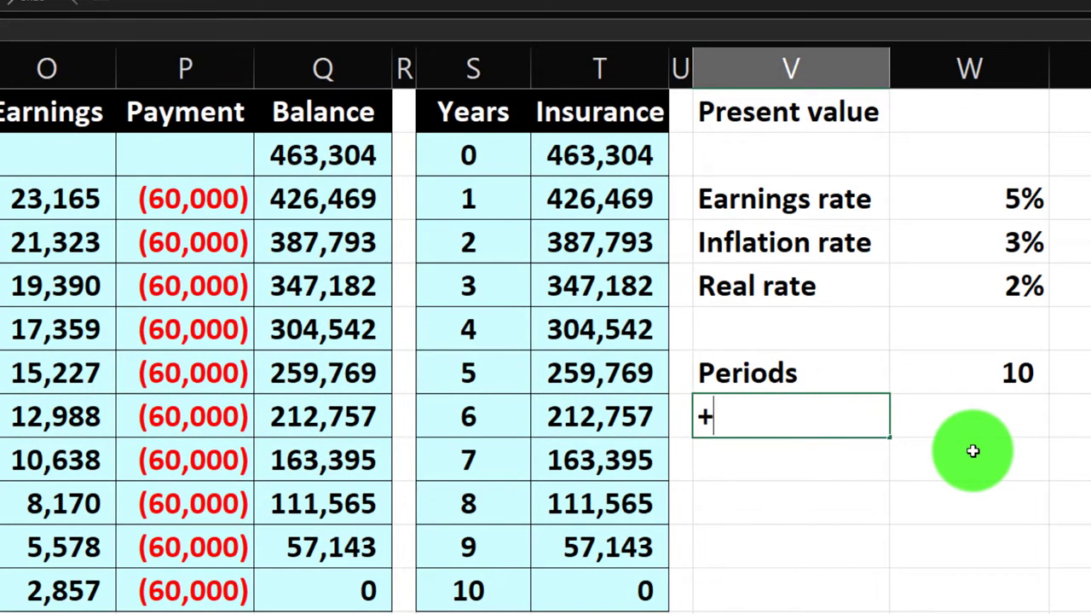
# Link the label cell V8 to the Payments label in K5.
pyautogui.press('Left')
pyautogui.press('Left')
pyautogui.press('Left')
pyautogui.press('Left')
pyautogui.press('Left')
pyautogui.press('Left')
pyautogui.press('Left')
pyautogui.press('Left')
pyautogui.press('Left')
pyautogui.press('Left')
pyautogui.press('Left')
pyautogui.press('Left')
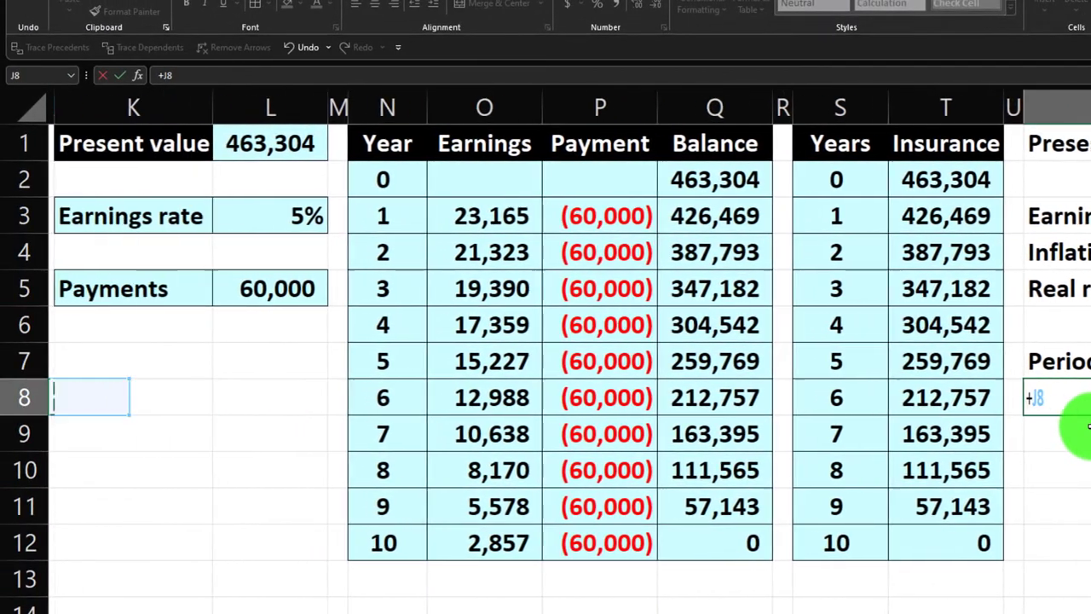
pyautogui.press('Up')
pyautogui.press('Up')
pyautogui.press('Up')
pyautogui.press('Right')
pyautogui.press('Tab')
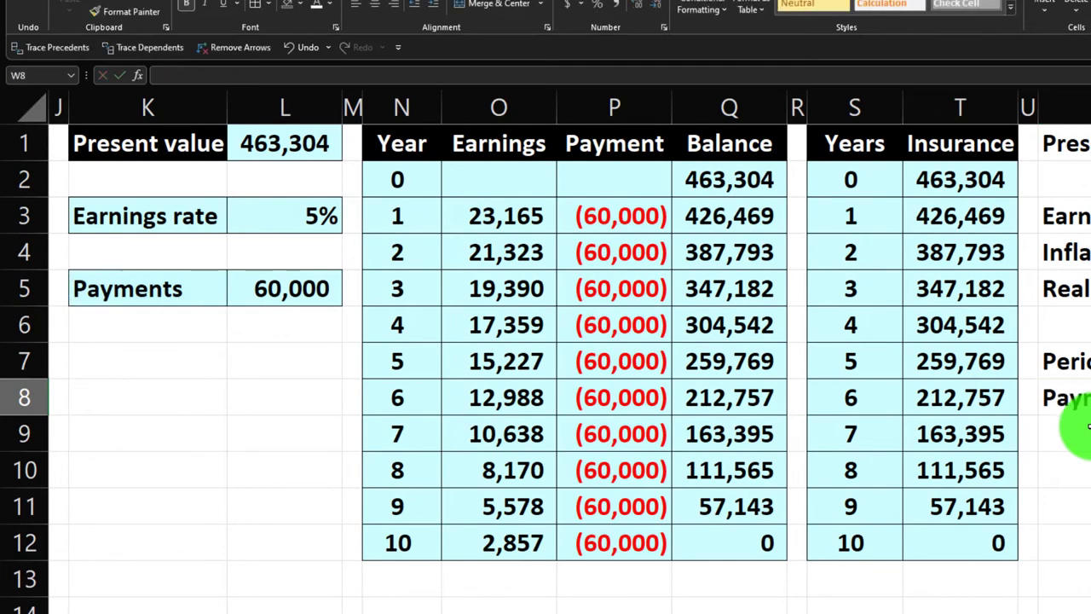
# Link cell W8 to the Payments amount in L5.
pyautogui.write('=')
pyautogui.press('Left')
pyautogui.press('Left')
pyautogui.press('Left')
pyautogui.press('Left')
pyautogui.press('Left')
pyautogui.press('Left')
pyautogui.press('Left')
pyautogui.press('Left')
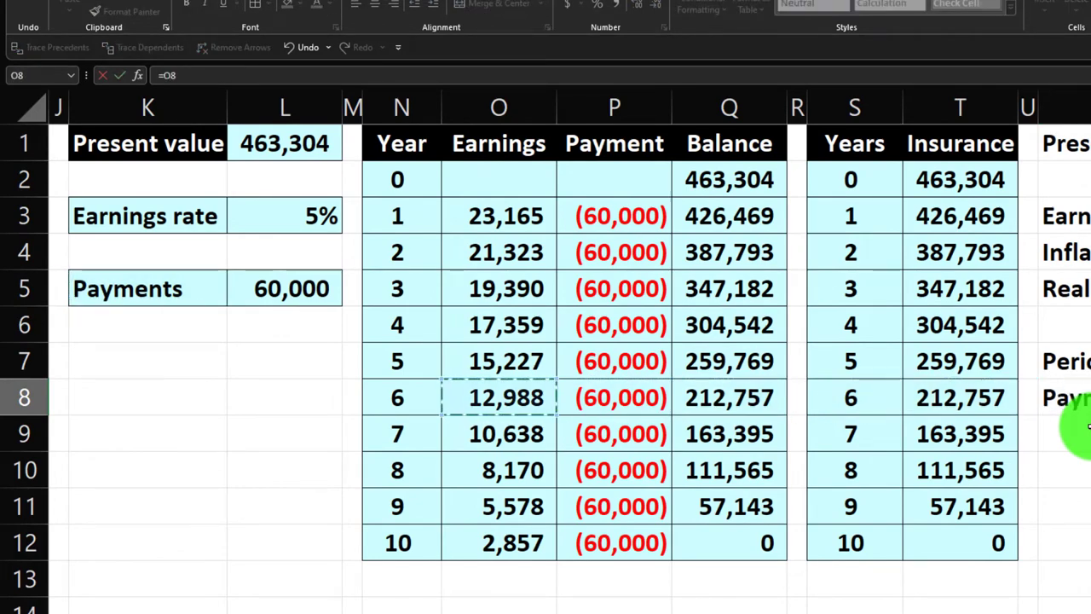
pyautogui.press('Left')
pyautogui.press('Left')
pyautogui.press('Left')
pyautogui.press('Up')
pyautogui.press('Up')
pyautogui.press('Up')
pyautogui.press('Return')
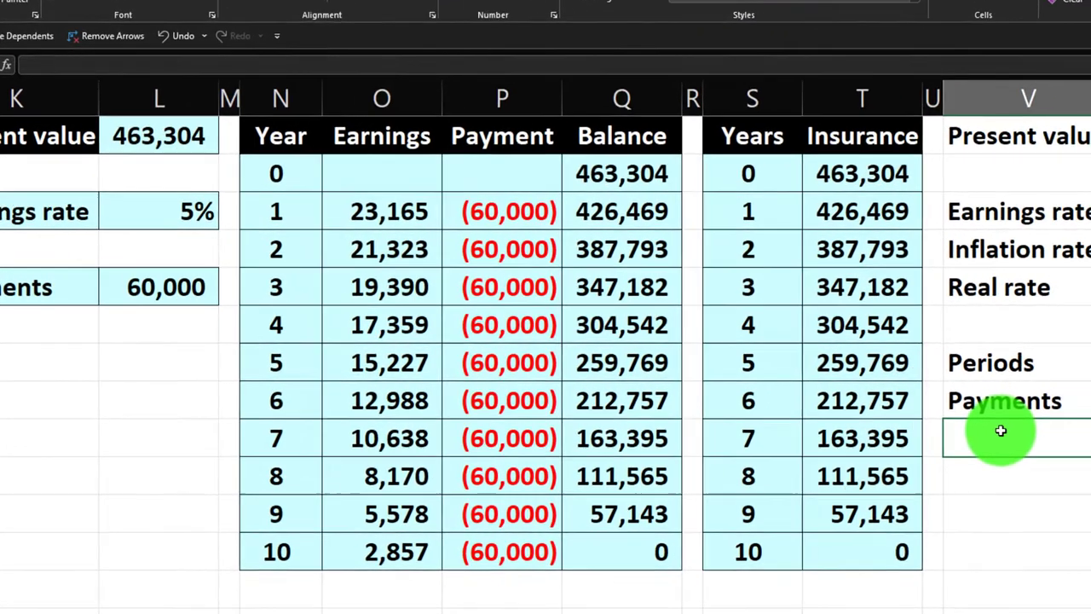
# Apply borders and a light blue fill to the rate block V3:W5.
pyautogui.press('Right')
pyautogui.press('Right')
pyautogui.press('Right')
pyautogui.press('Right')
pyautogui.press('Right')
pyautogui.press('Right')
pyautogui.press('Right')
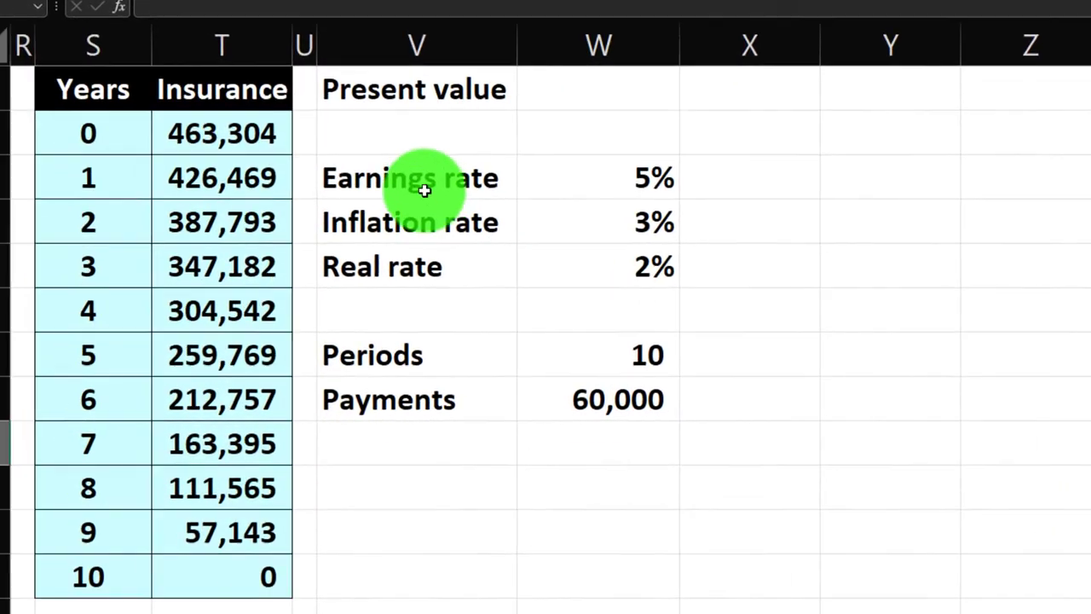
pyautogui.click(181, 209)
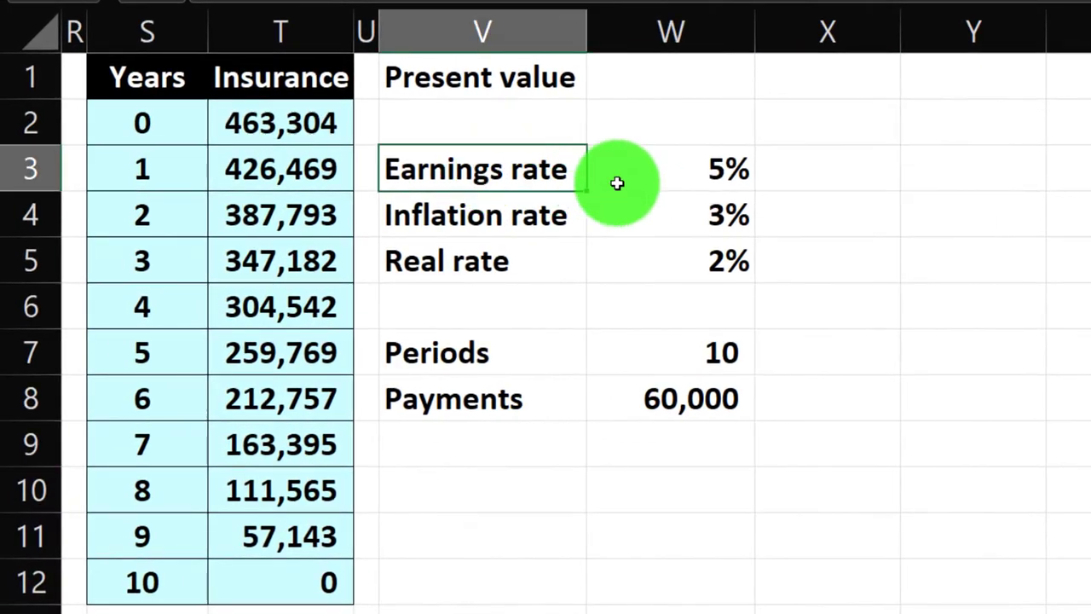
pyautogui.moveTo(618, 183); pyautogui.dragTo(674, 253)
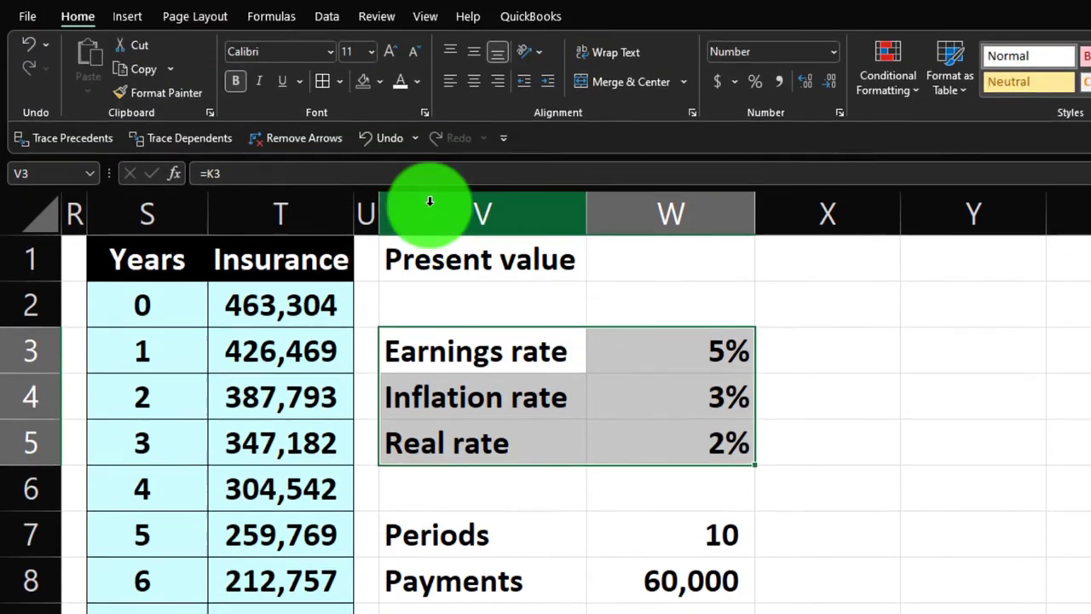
pyautogui.click(378, 82)
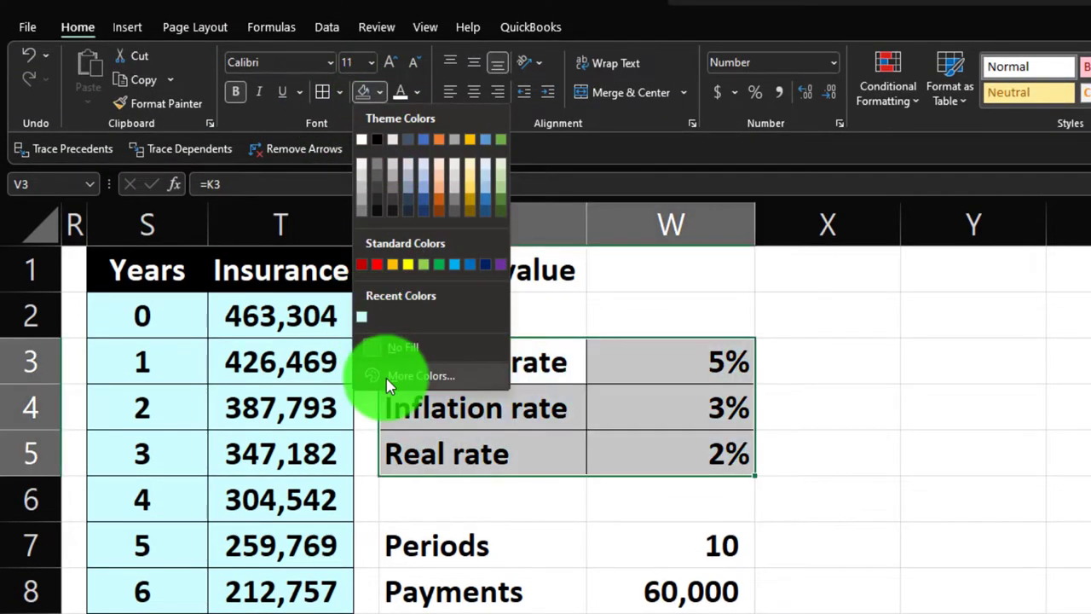
pyautogui.click(386, 378)
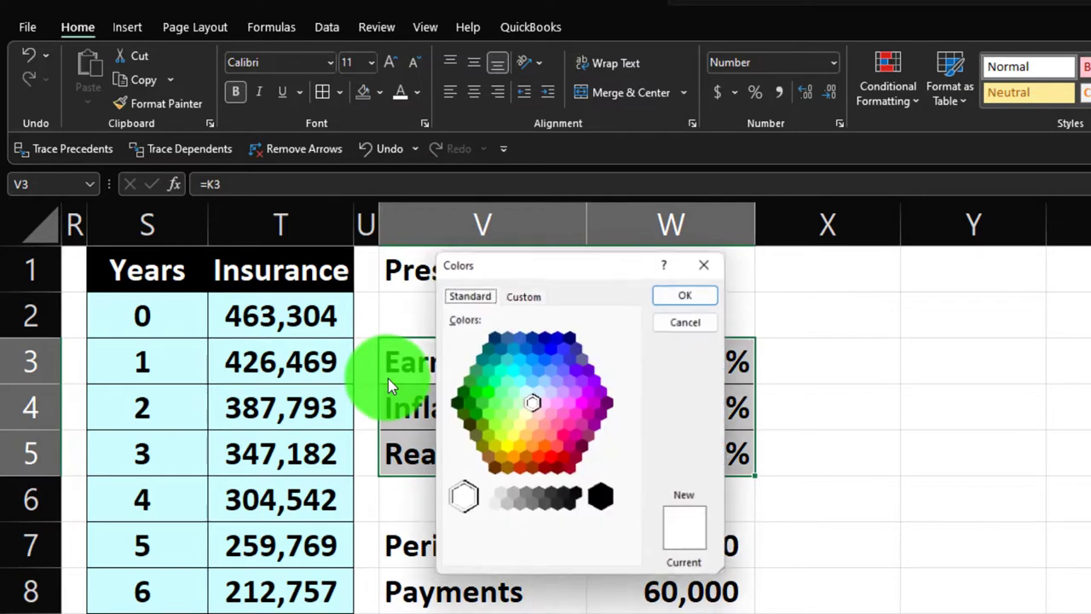
pyautogui.click(523, 389)
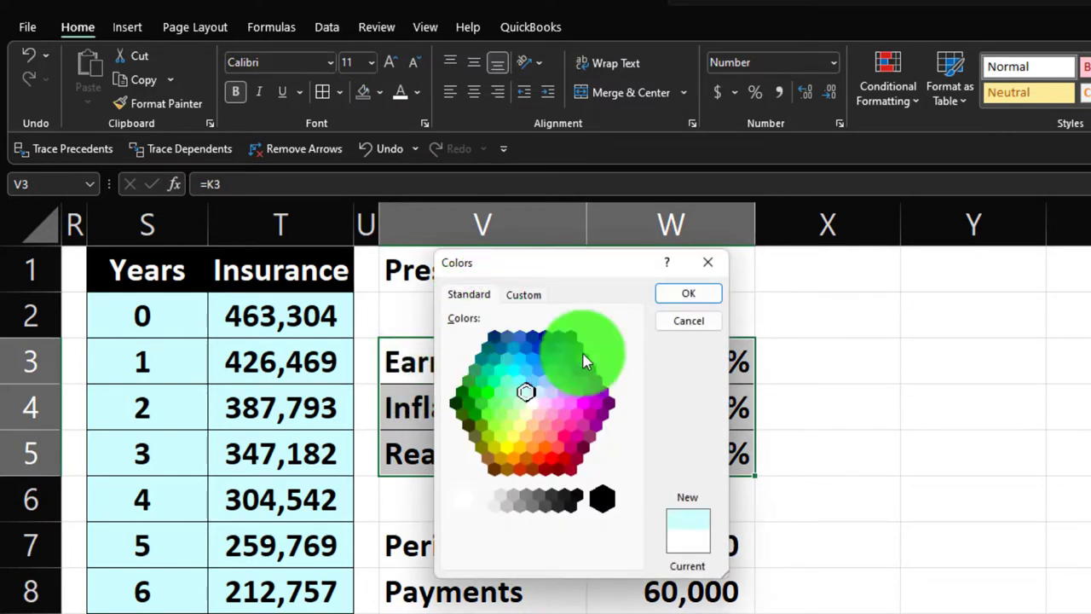
pyautogui.click(680, 294)
# Give the Periods and Payments block V7:W8 the same light blue fill and borders.
pyautogui.moveTo(548, 536); pyautogui.dragTo(638, 577)
pyautogui.click(362, 78)
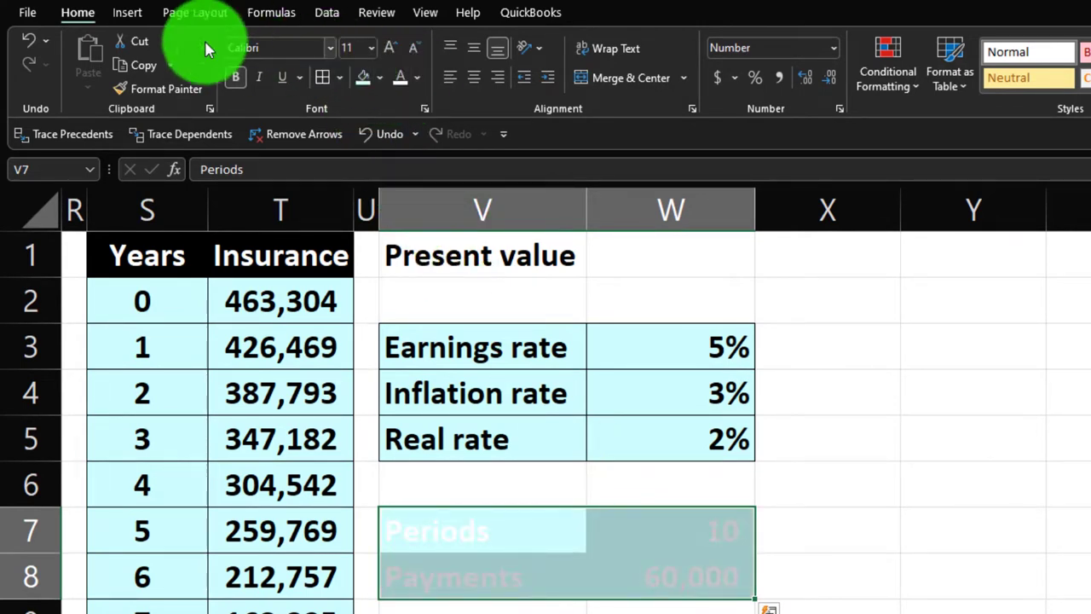
pyautogui.click(30, 40)
pyautogui.click(321, 78)
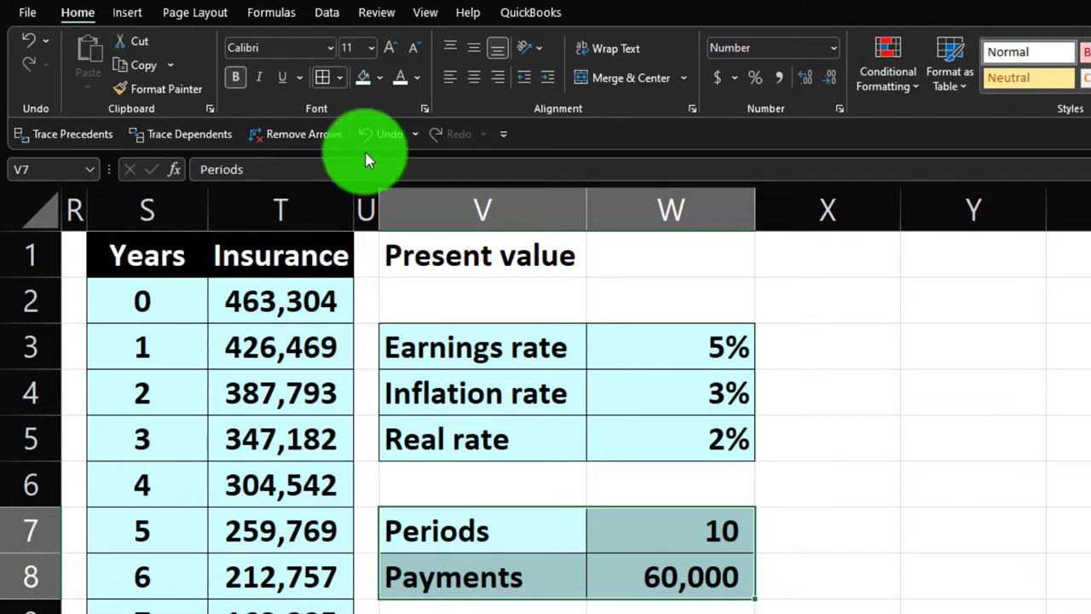
# Format the Present value label in V1 with a black fill and white font.
pyautogui.click(474, 259)
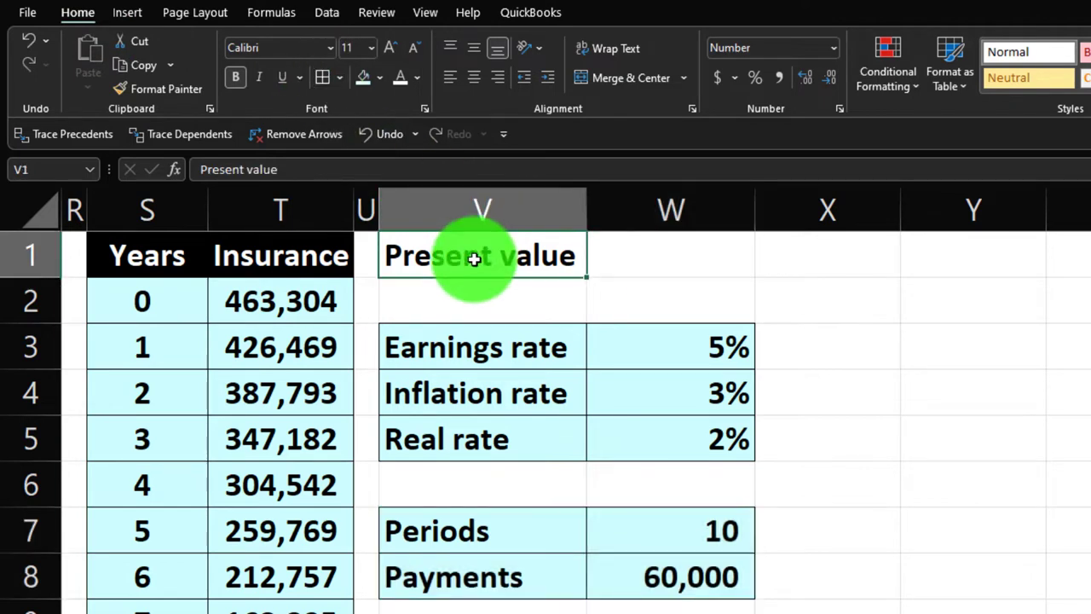
pyautogui.click(379, 78)
pyautogui.click(378, 125)
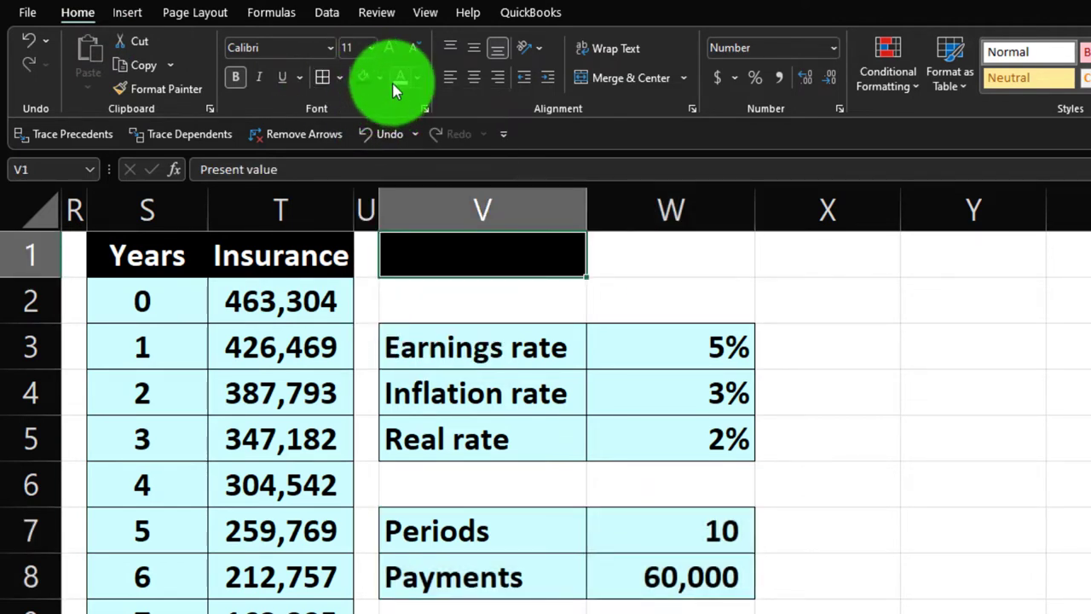
pyautogui.click(400, 77)
# Calculate the present value in W1 with -PV(W5,W7,W8), using the real rate, periods and payments.
pyautogui.click(667, 260)
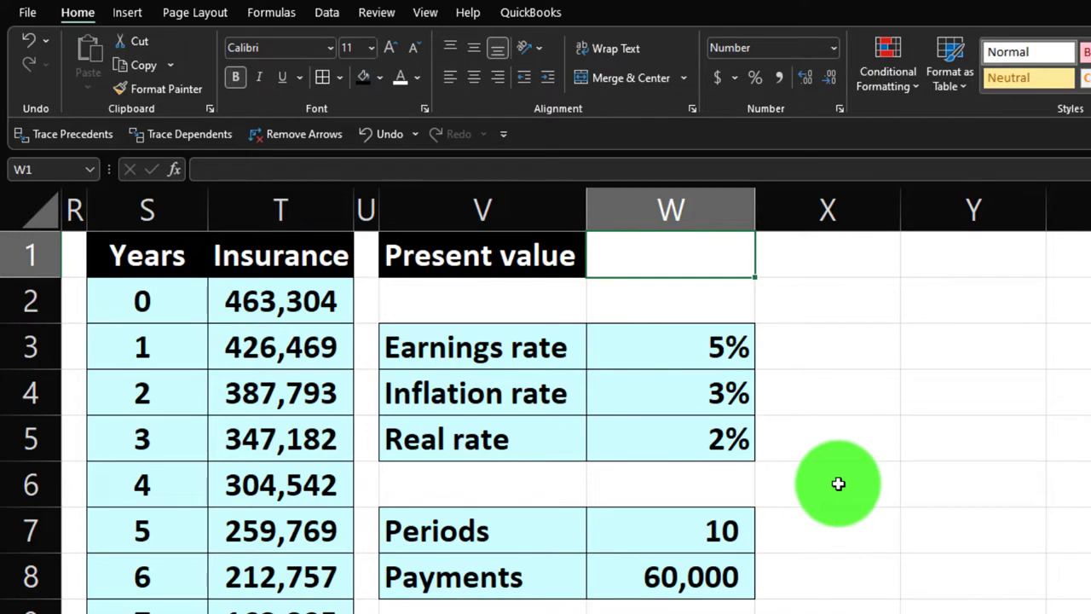
pyautogui.write('-')
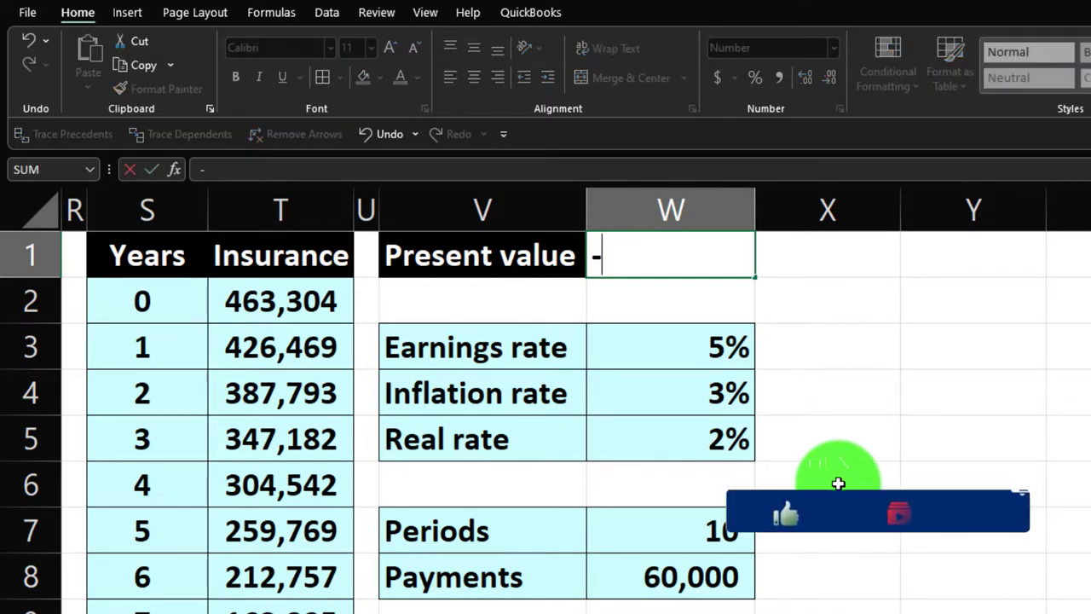
pyautogui.write('pv')
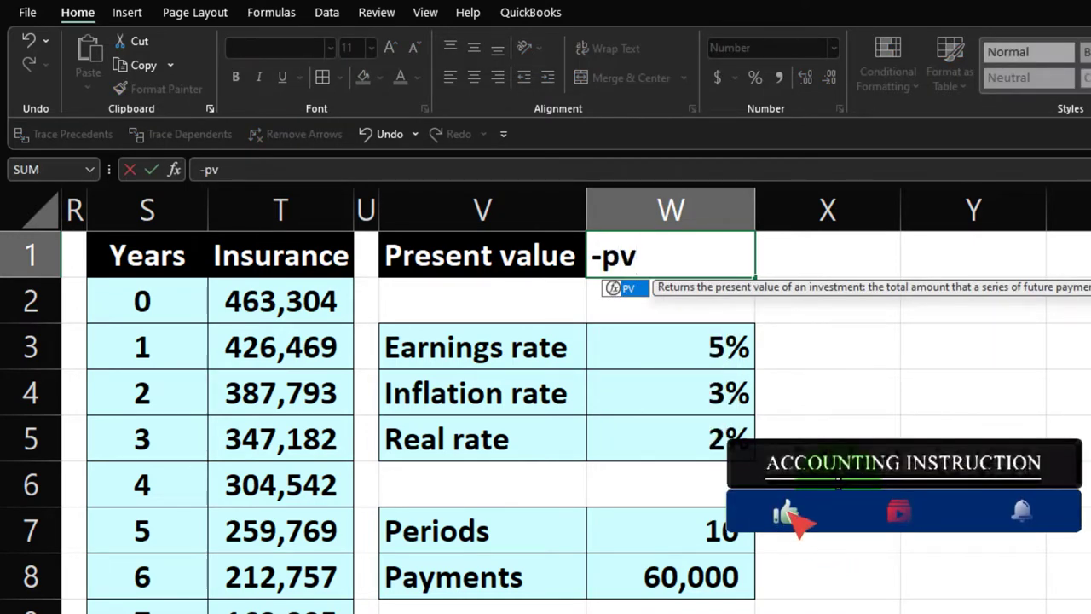
pyautogui.write('(')
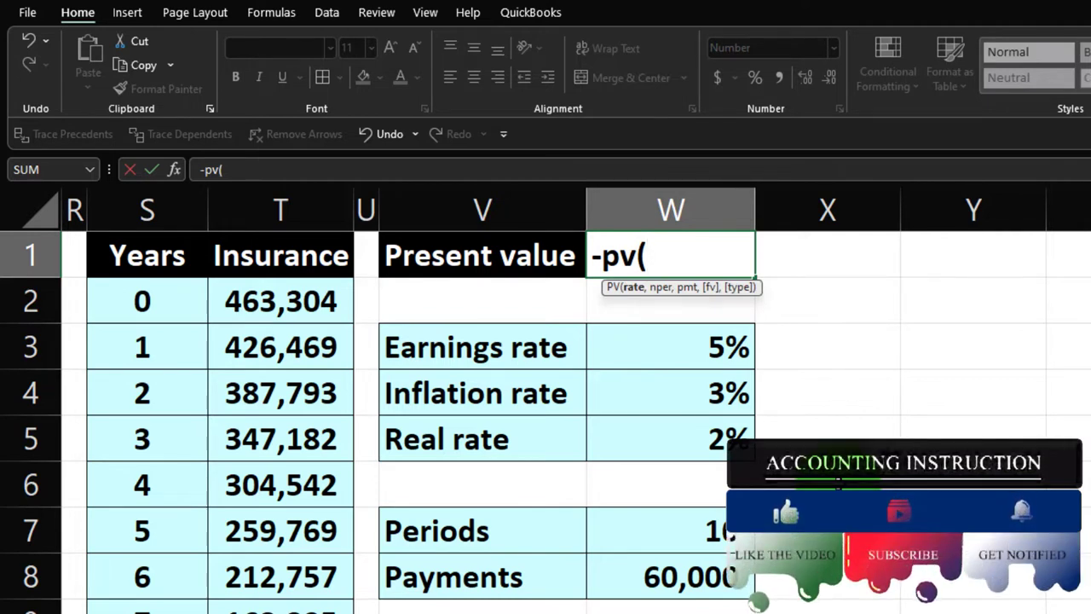
pyautogui.press('Down')
pyautogui.press('Down')
pyautogui.press('Down')
pyautogui.press('Down')
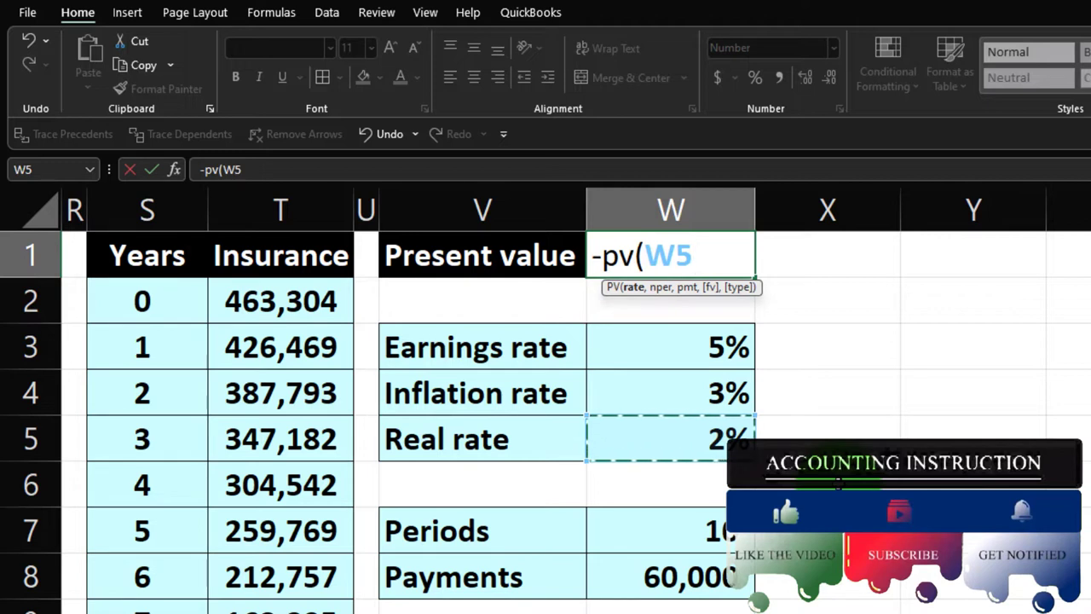
pyautogui.write(',')
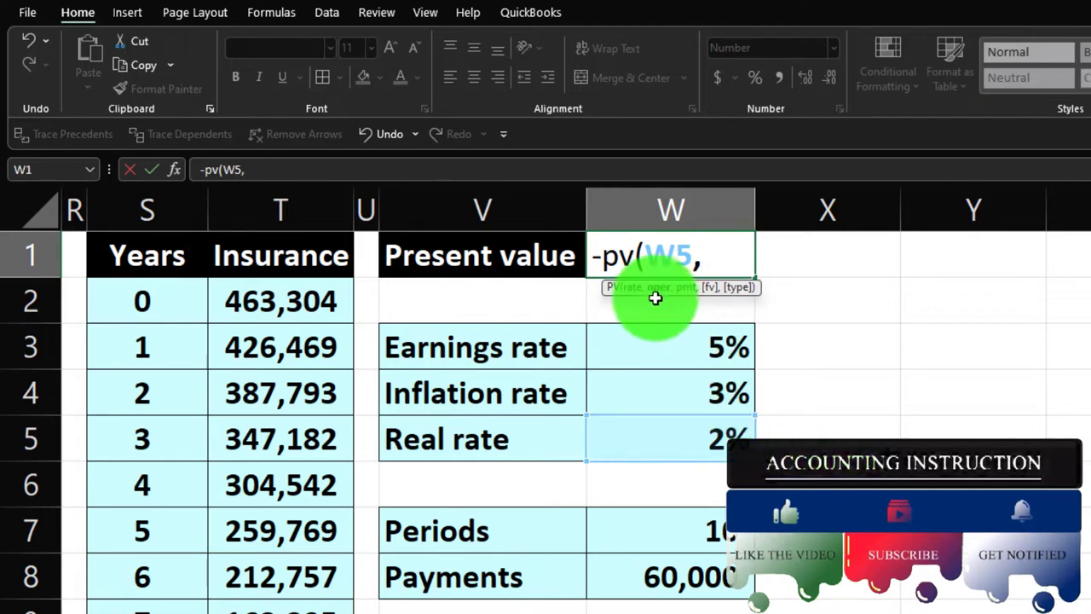
pyautogui.press('Down')
pyautogui.press('Down')
pyautogui.press('Down')
pyautogui.press('Down')
pyautogui.press('Down')
pyautogui.press('Down')
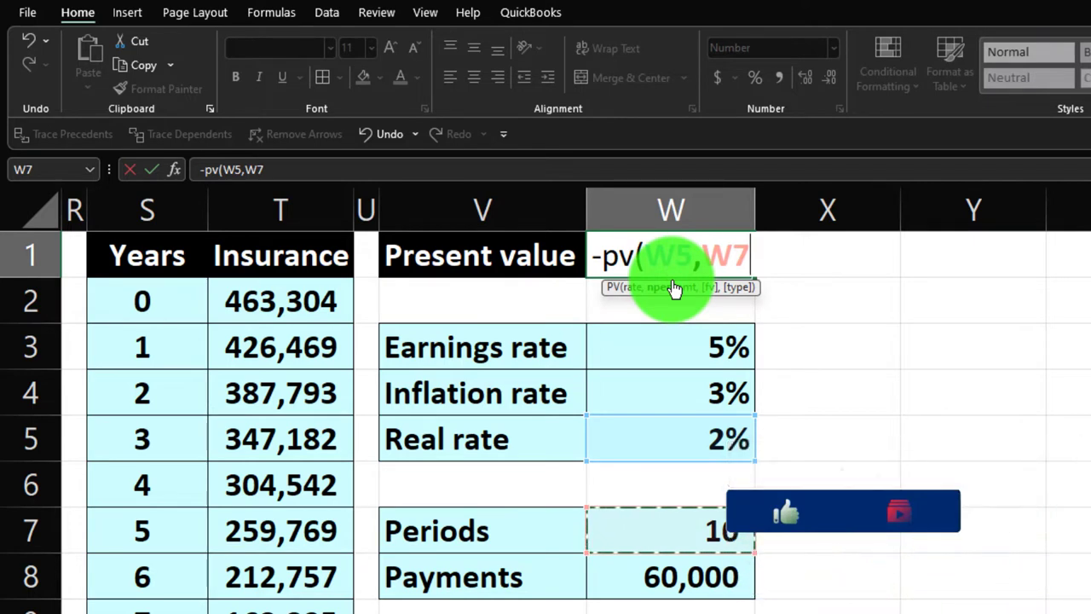
pyautogui.write(',')
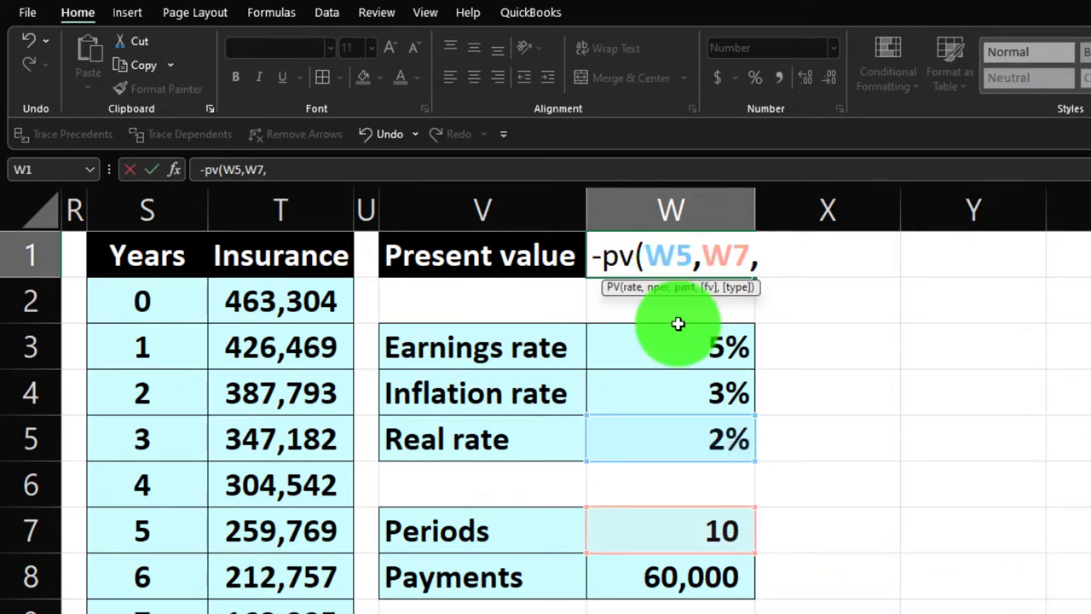
pyautogui.click(698, 571)
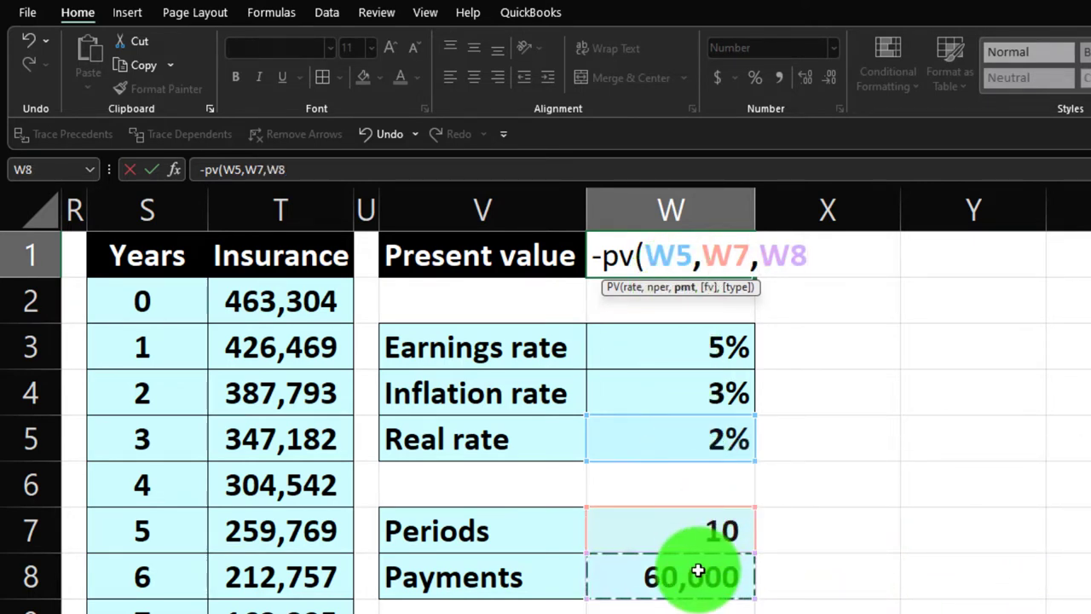
pyautogui.press('Return')
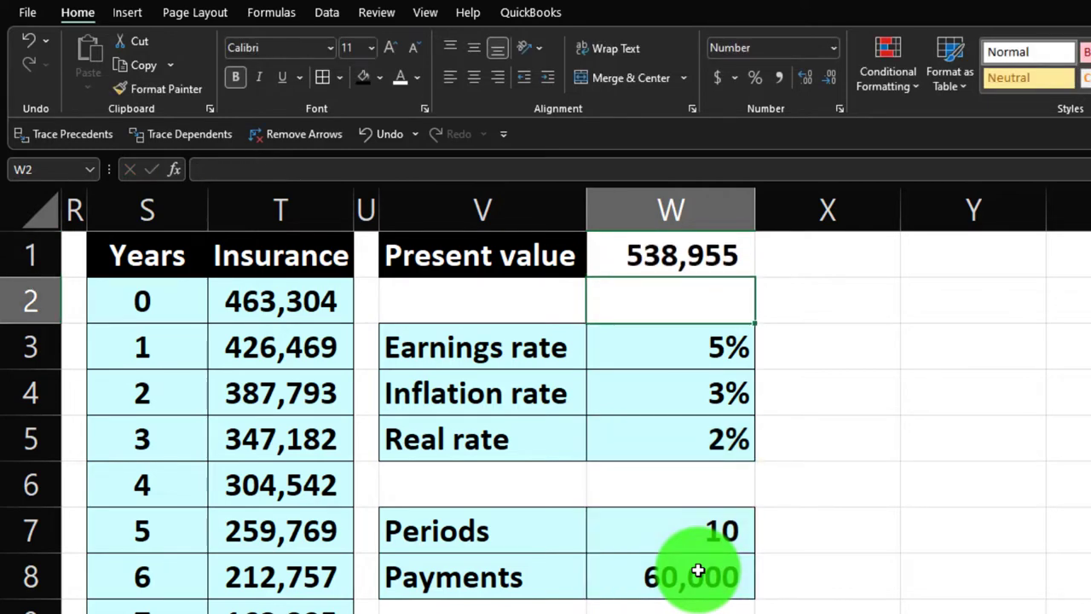
# Compare the inflation-adjusted present value with the original calculation in L1, and check the Payments link in W8.
pyautogui.press('Left')
pyautogui.press('Left')
pyautogui.press('Left')
pyautogui.press('Left')
pyautogui.press('Left')
pyautogui.press('Left')
pyautogui.press('Left')
pyautogui.press('Left')
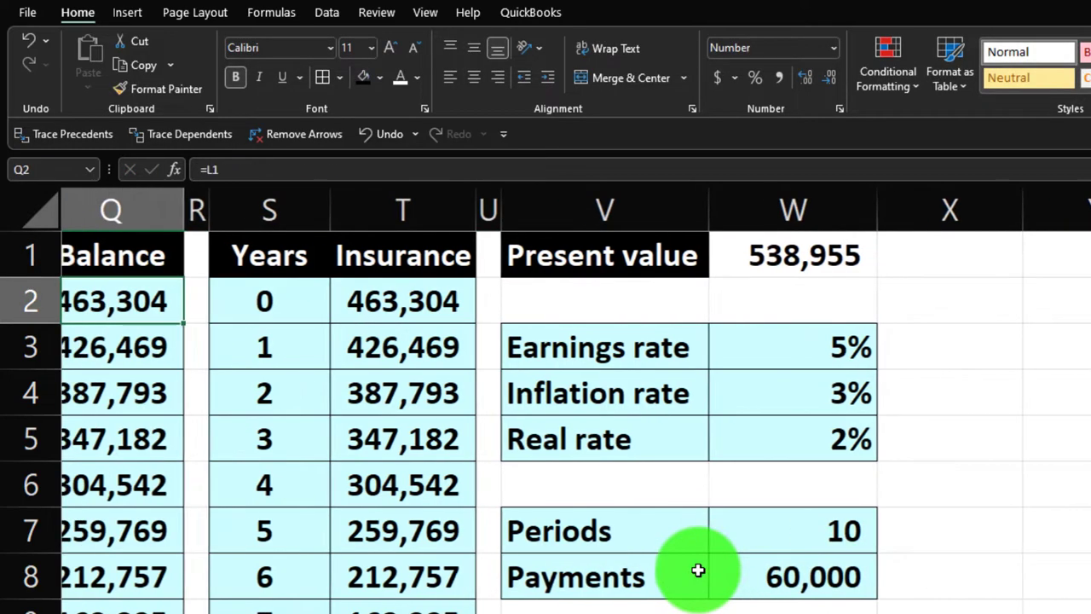
pyautogui.press('Left')
pyautogui.press('Left')
pyautogui.press('Left')
pyautogui.press('Up')
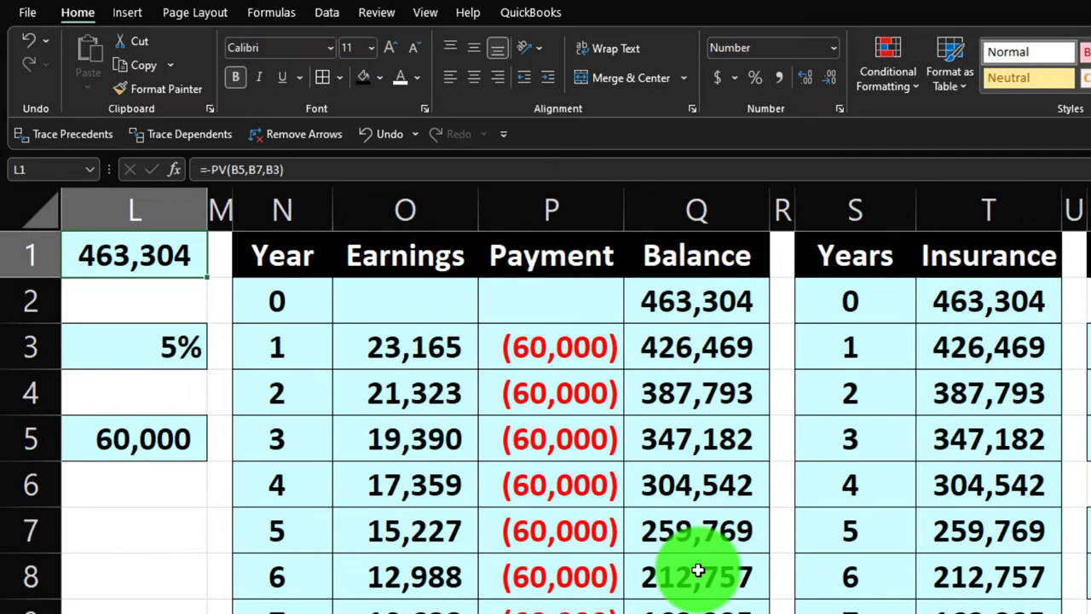
pyautogui.press('Right')
pyautogui.press('Right')
pyautogui.press('Right')
pyautogui.press('Right')
pyautogui.press('Right')
pyautogui.press('Right')
pyautogui.press('Right')
pyautogui.press('Right')
pyautogui.press('Right')
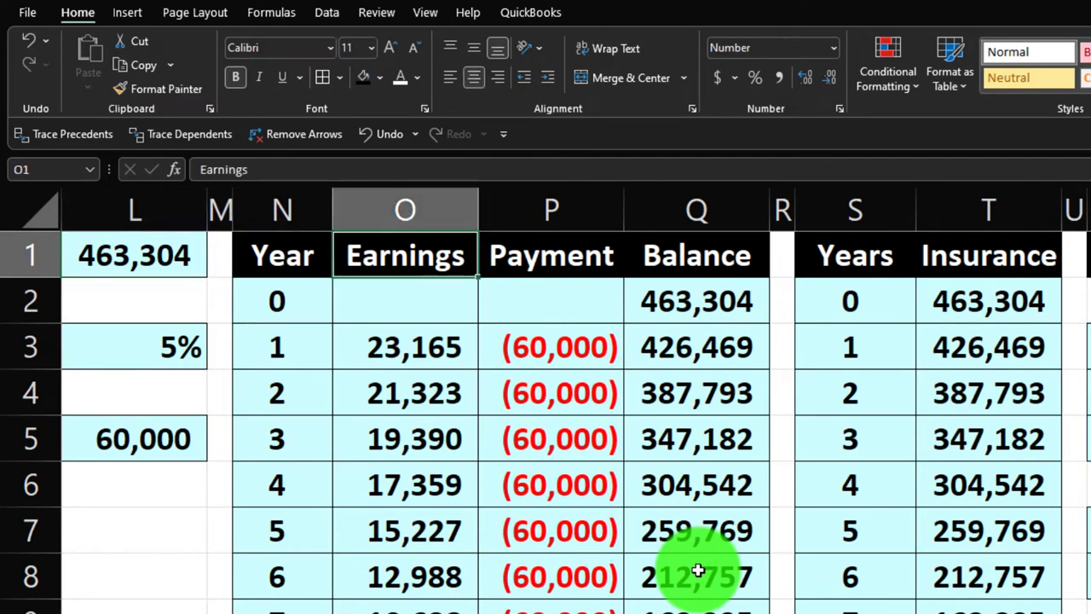
pyautogui.press('Right')
pyautogui.press('Right')
pyautogui.press('Right')
pyautogui.press('Right')
pyautogui.press('Right')
pyautogui.press('Right')
pyautogui.press('Right')
pyautogui.press('Right')
pyautogui.press('Right')
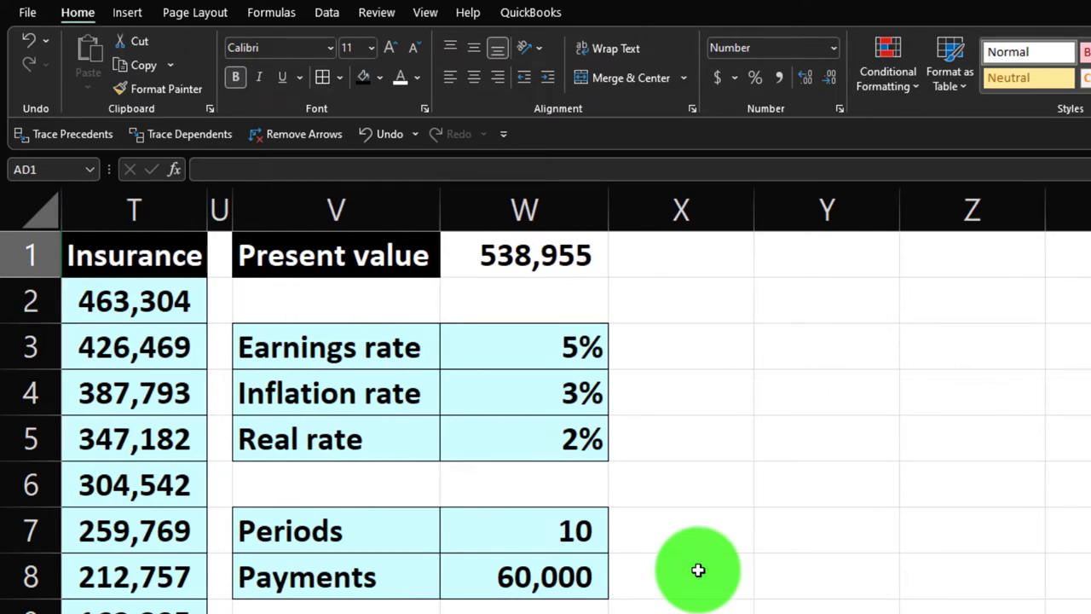
pyautogui.click(575, 580)
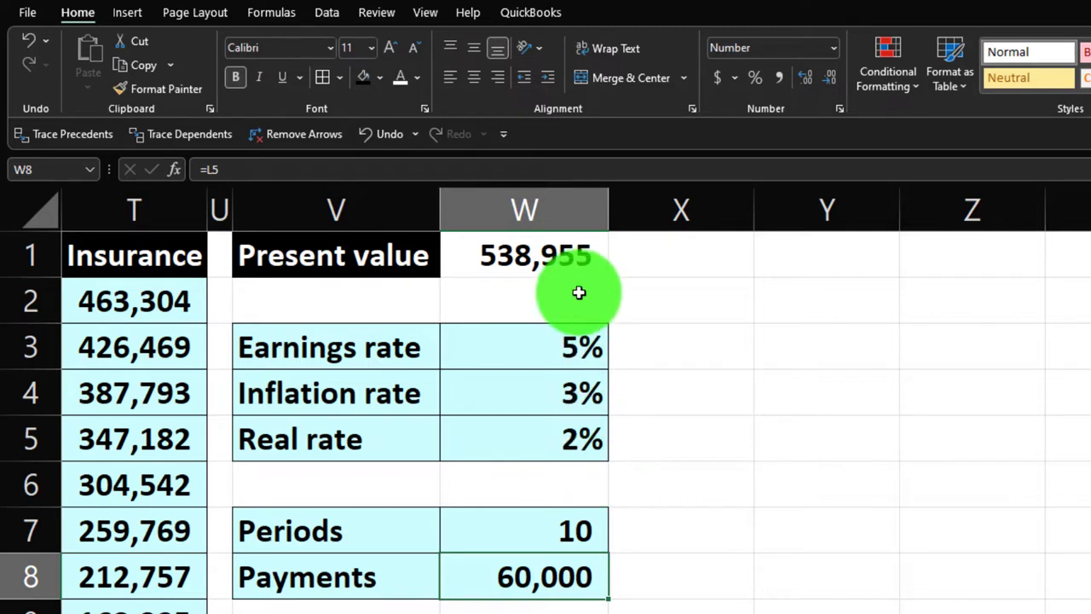
# Fill the Present value result cell W1 with the recently used light blue.
pyautogui.click(562, 254)
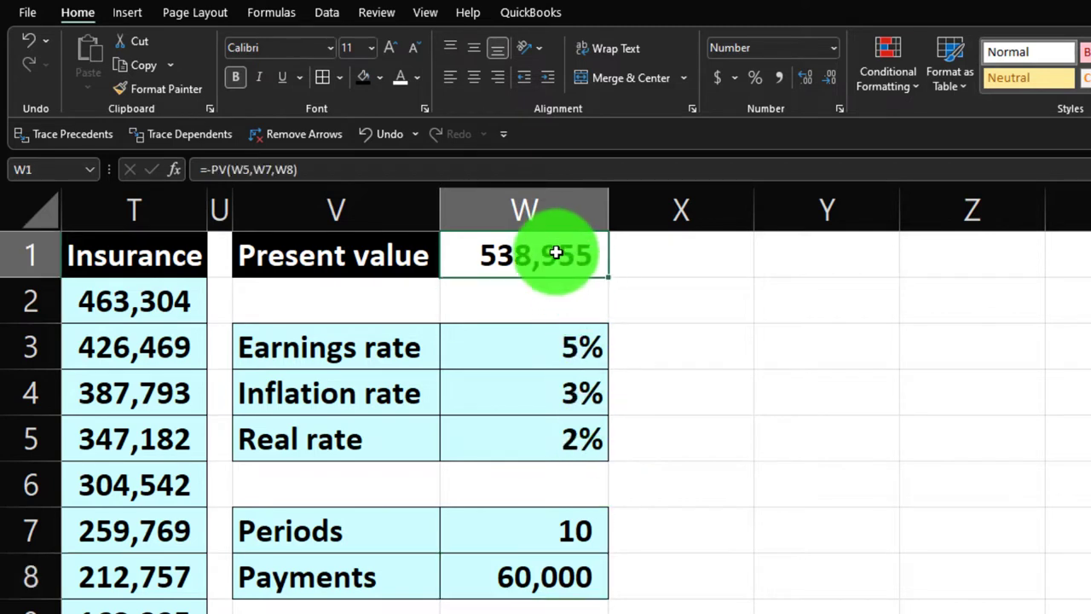
pyautogui.click(381, 77)
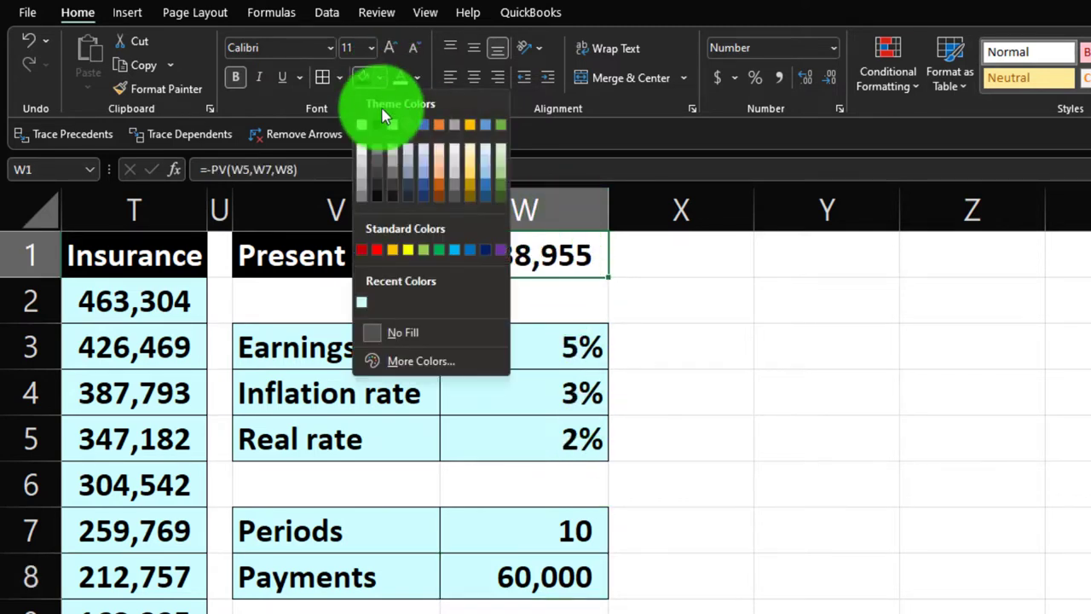
pyautogui.click(363, 301)
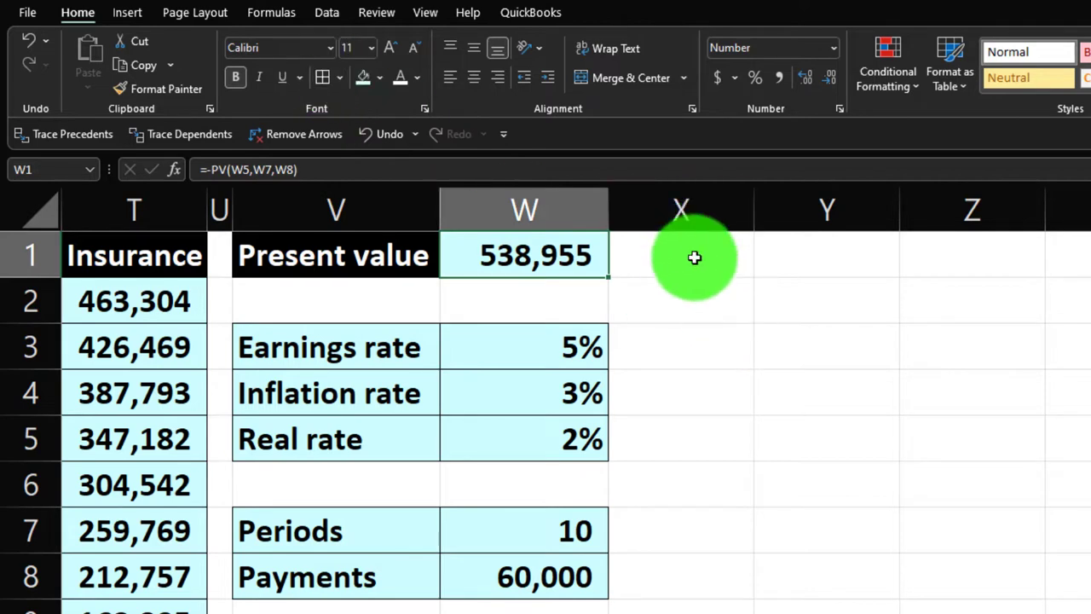
# Copy the narrow spacer column U's format and width to column X.
pyautogui.click(219, 205)
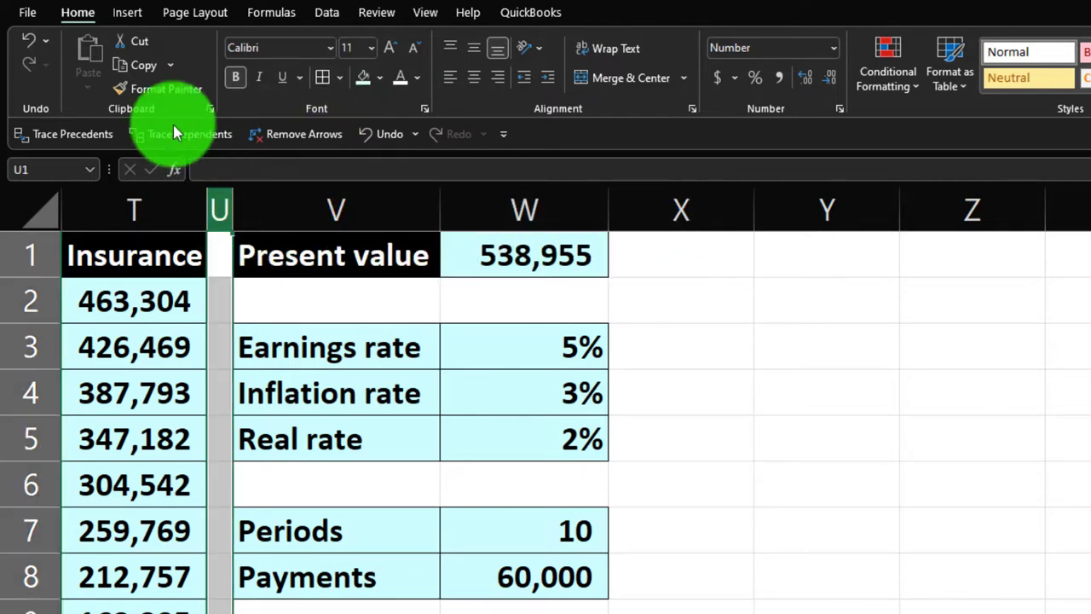
pyautogui.click(141, 84)
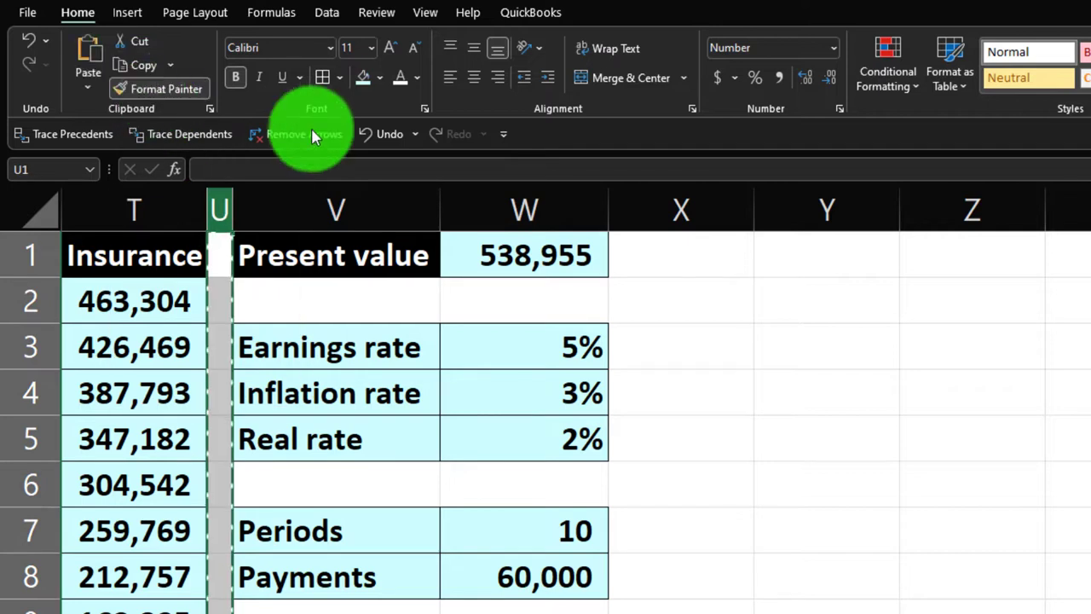
pyautogui.click(681, 206)
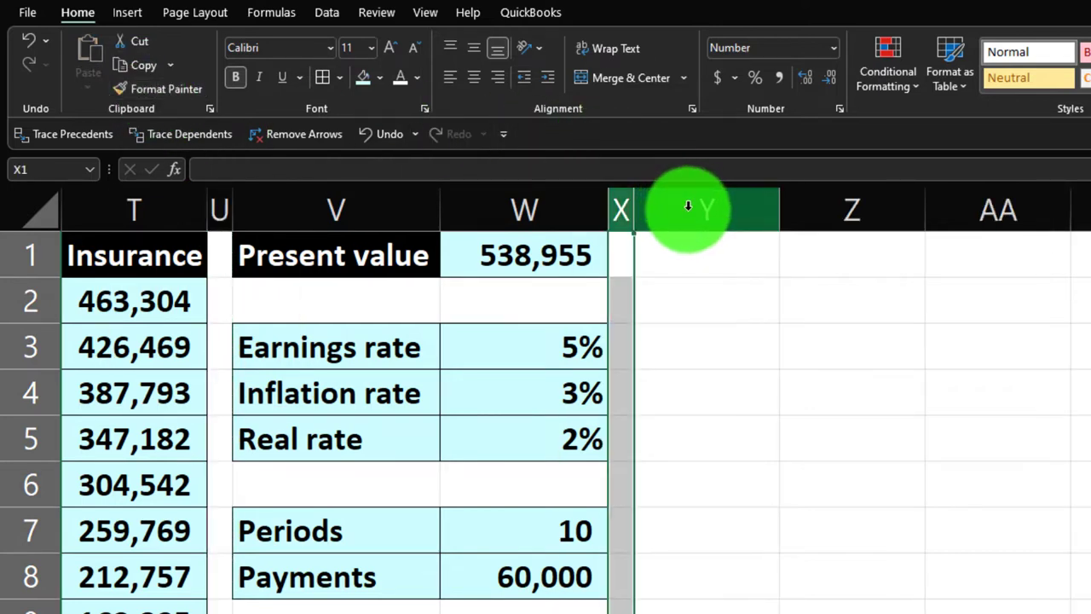
# Copy the Year, Earnings, Payment and Balance headers from N1:Q1 to Y1:AB1.
pyautogui.click(721, 258)
pyautogui.press('Left')
pyautogui.press('Left')
pyautogui.press('Left')
pyautogui.press('Left')
pyautogui.press('Left')
pyautogui.press('Left')
pyautogui.press('Left')
pyautogui.press('Left')
pyautogui.press('Left')
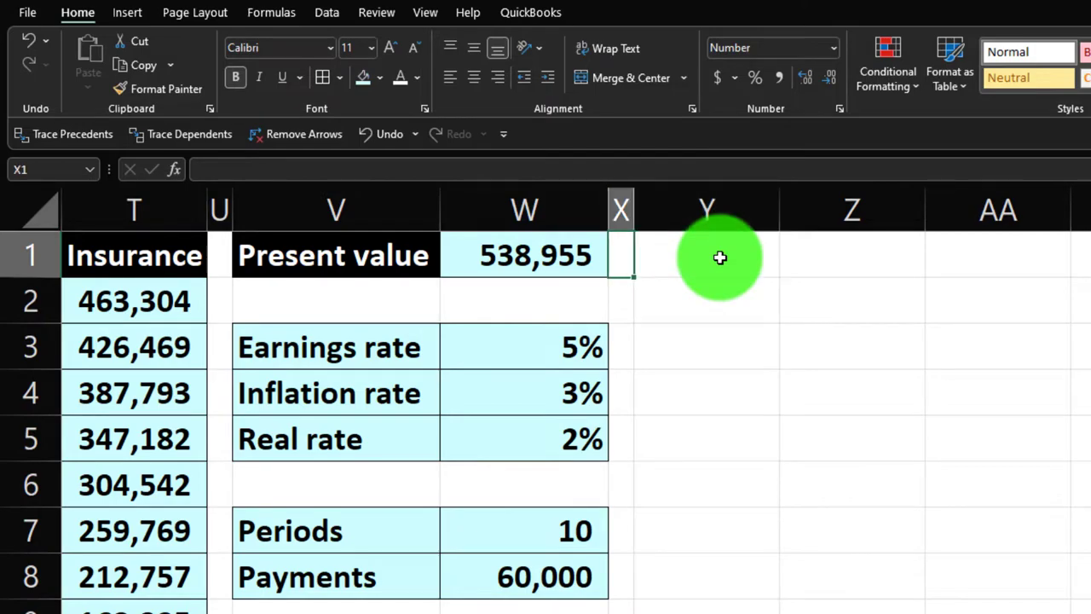
pyautogui.press('Left')
pyautogui.press('Left')
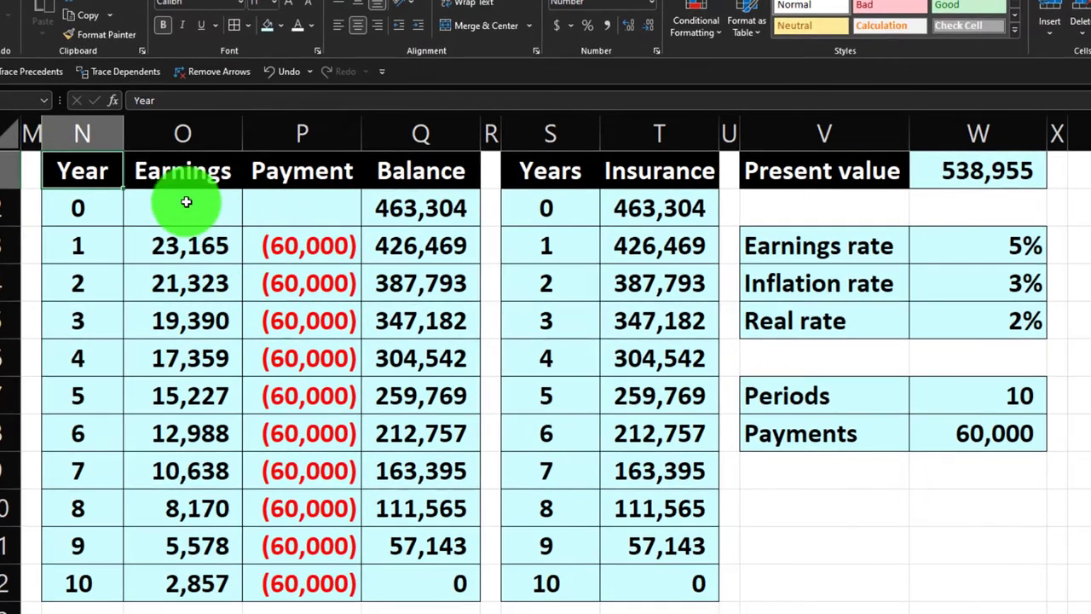
pyautogui.moveTo(93, 168); pyautogui.dragTo(371, 173)
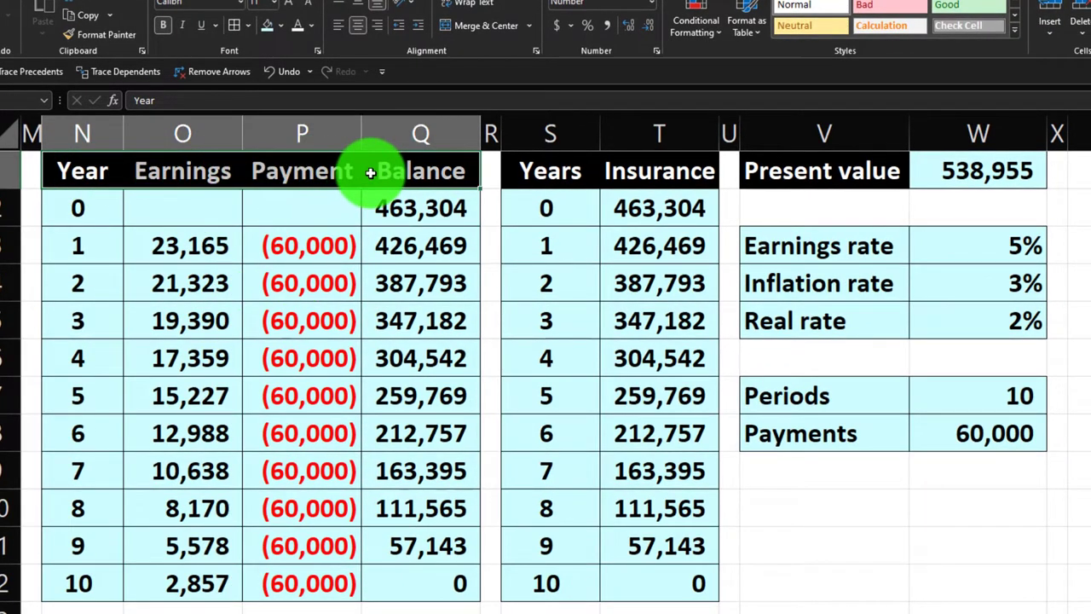
pyautogui.hotkey('ctrl', 'c')
pyautogui.click(1071, 166)
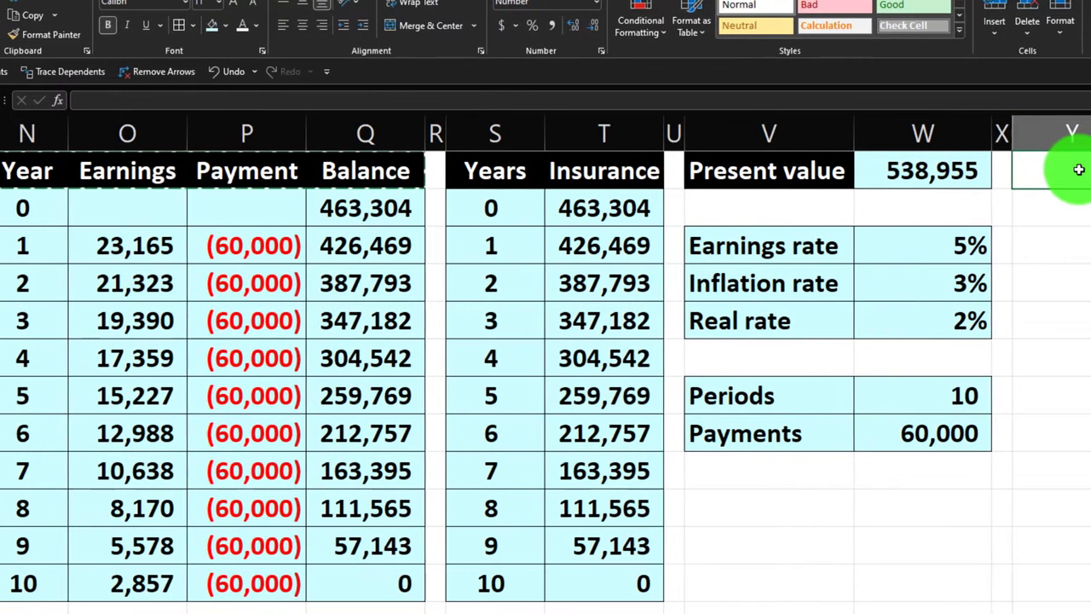
pyautogui.hotkey('ctrl', 'v')
# Enter the years 0 to 10 under the new Year header in Y2:Y12, extending the series from 0, 1 and 2.
pyautogui.press('Right')
pyautogui.press('Right')
pyautogui.press('Right')
pyautogui.press('Right')
pyautogui.press('Right')
pyautogui.press('Right')
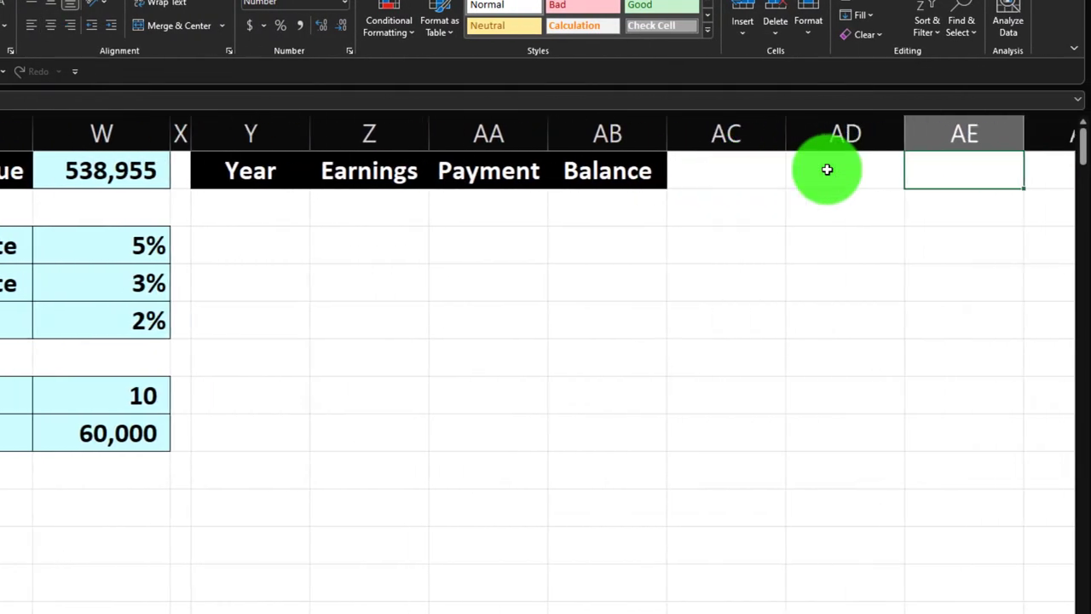
pyautogui.press('Left')
pyautogui.press('Left')
pyautogui.press('Left')
pyautogui.press('Left')
pyautogui.press('Left')
pyautogui.press('Left')
pyautogui.press('Down')
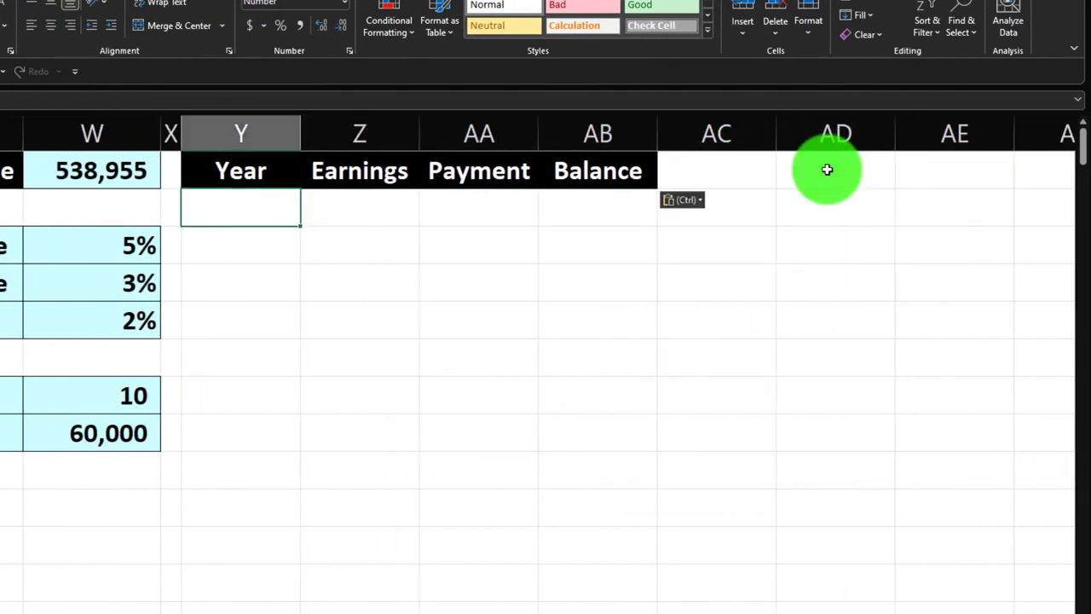
pyautogui.write('0')
pyautogui.press('Return')
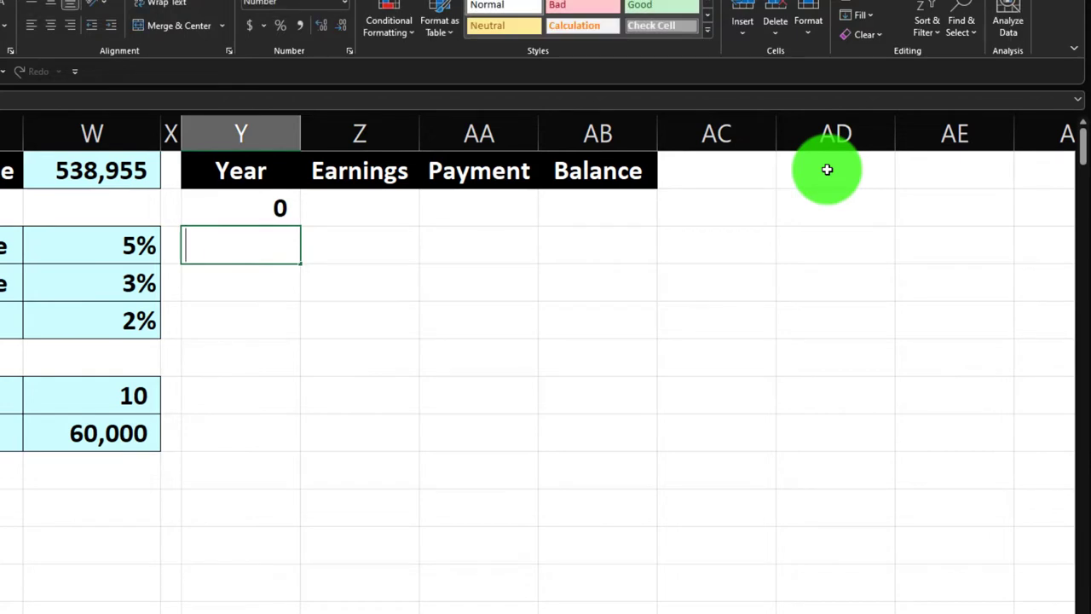
pyautogui.write('1')
pyautogui.press('Return')
pyautogui.write('2')
pyautogui.press('Return')
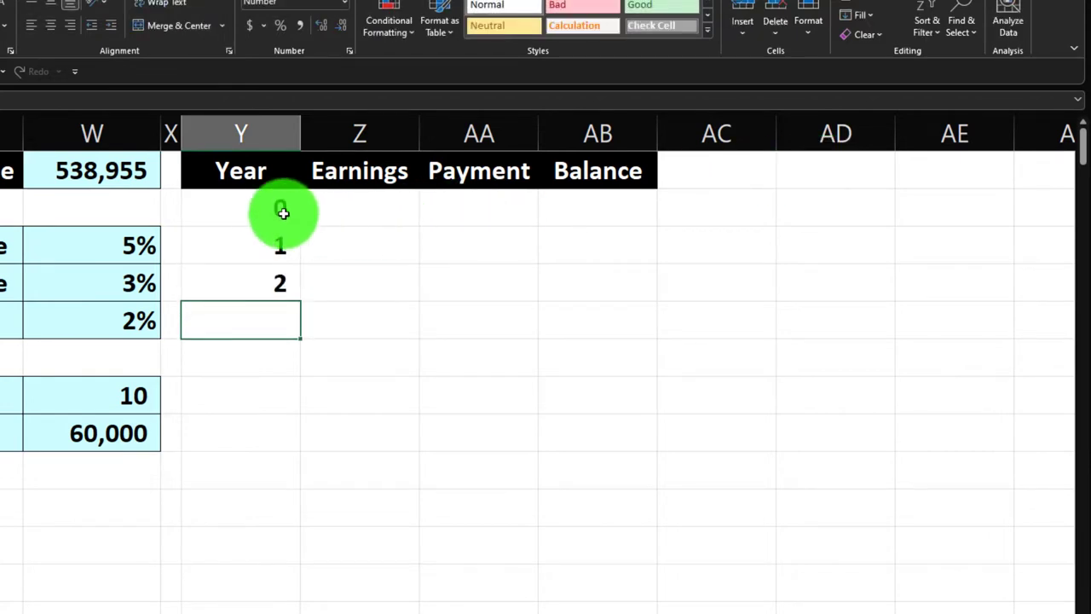
pyautogui.moveTo(279, 209); pyautogui.dragTo(285, 583)
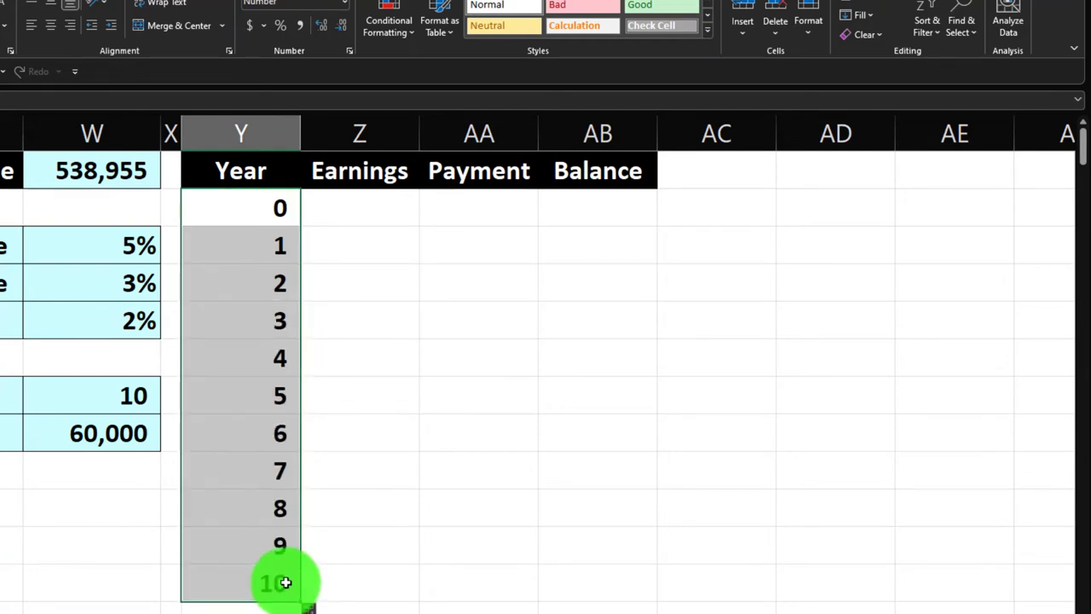
# Center the years in Y2:Y12 and narrow column Y.
pyautogui.click(52, 29)
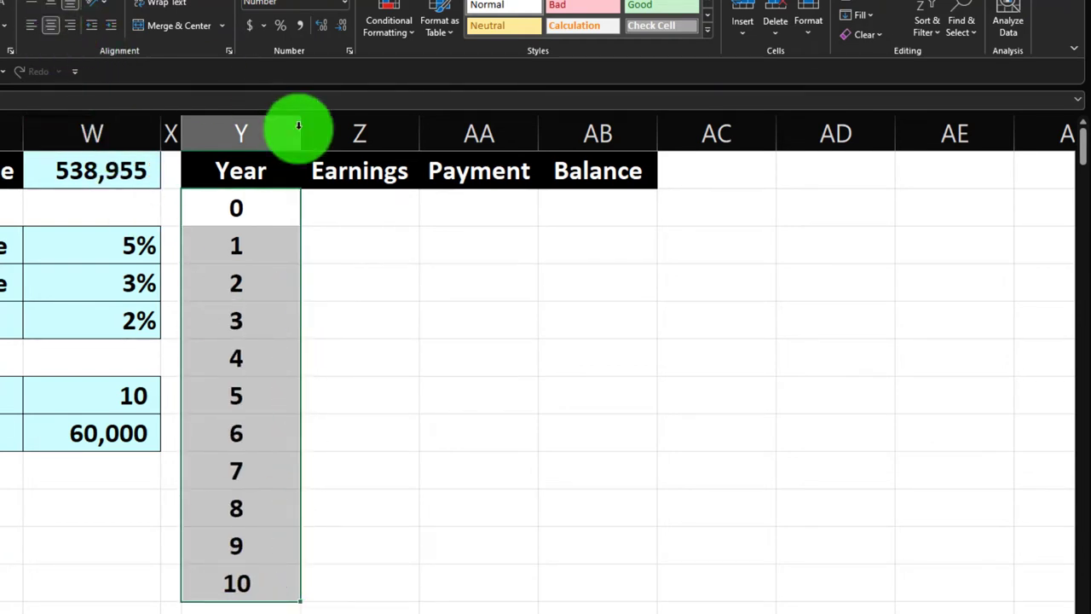
pyautogui.moveTo(297, 127); pyautogui.dragTo(268, 136)
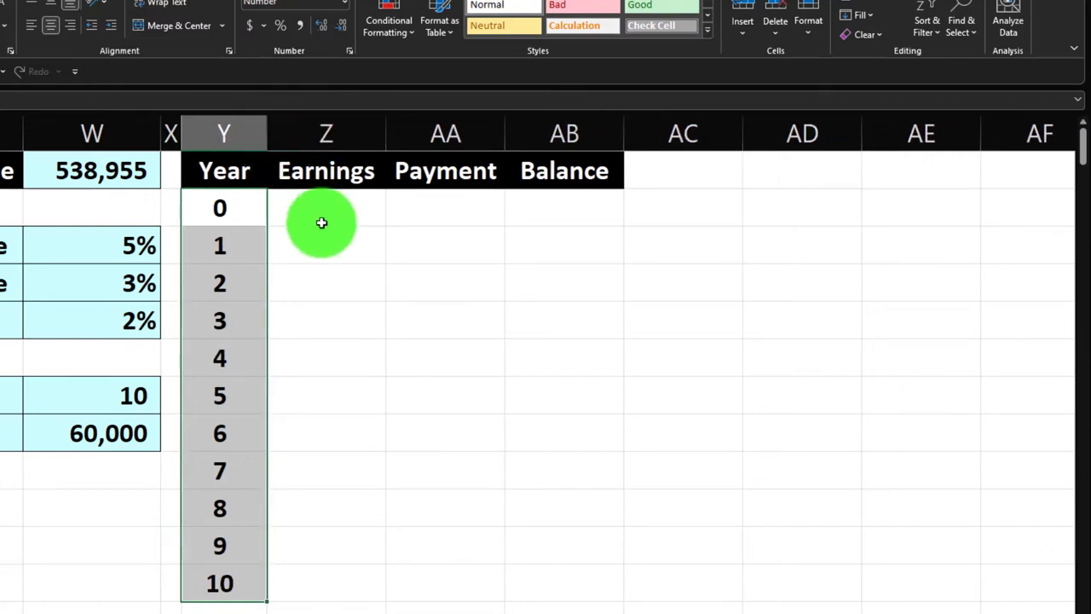
# Link the year 0 Balance in AB2 to the inflation-adjusted present value with =W1.
pyautogui.click(322, 213)
pyautogui.press('Right')
pyautogui.press('Right')
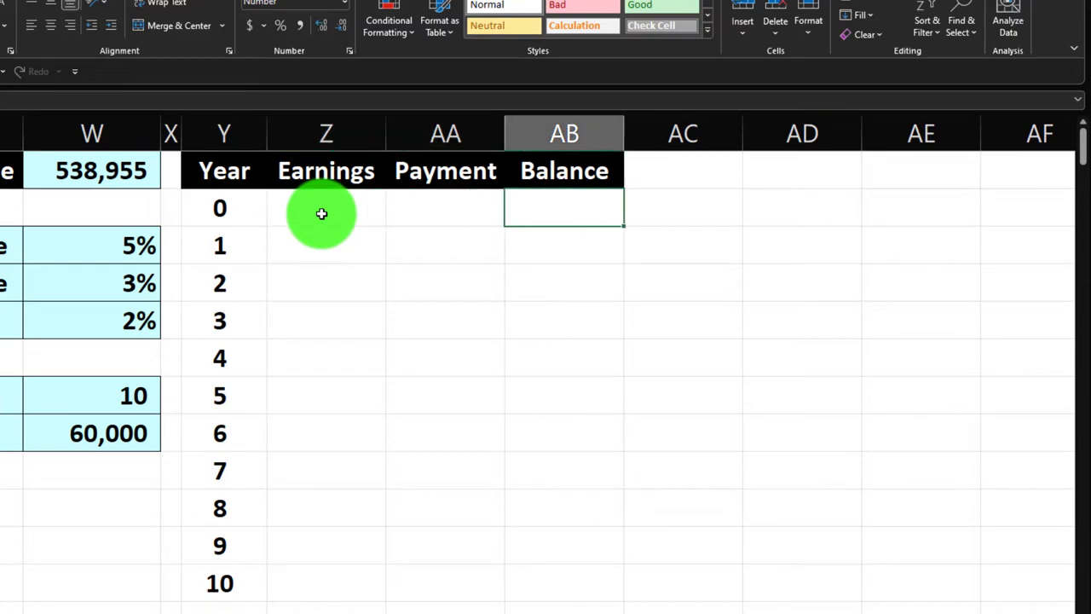
pyautogui.write('=')
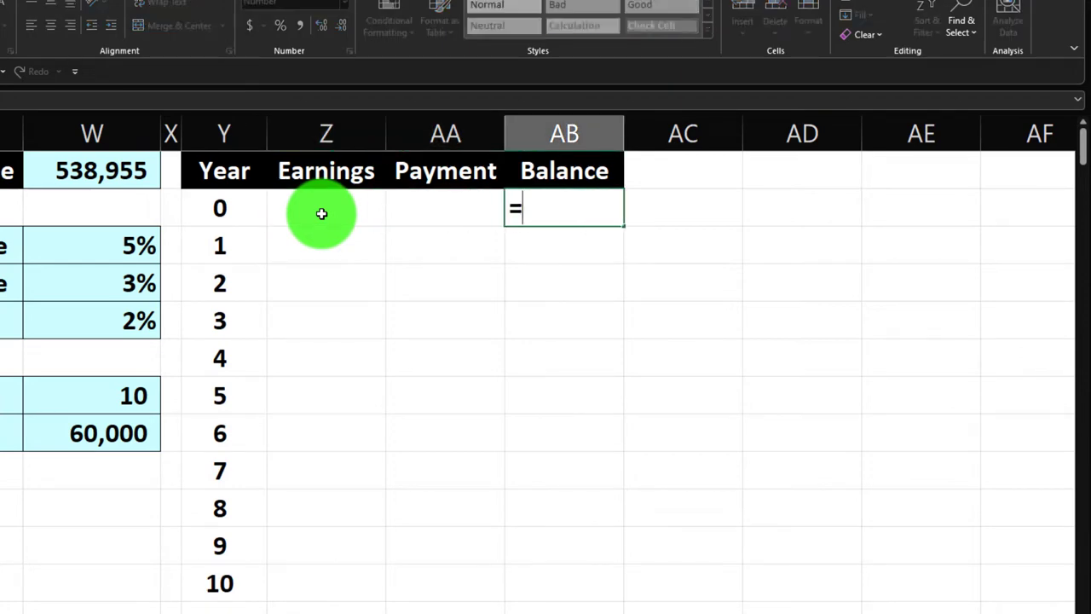
pyautogui.press('Left')
pyautogui.press('Left')
pyautogui.press('Left')
pyautogui.press('Left')
pyautogui.press('Left')
pyautogui.press('Up')
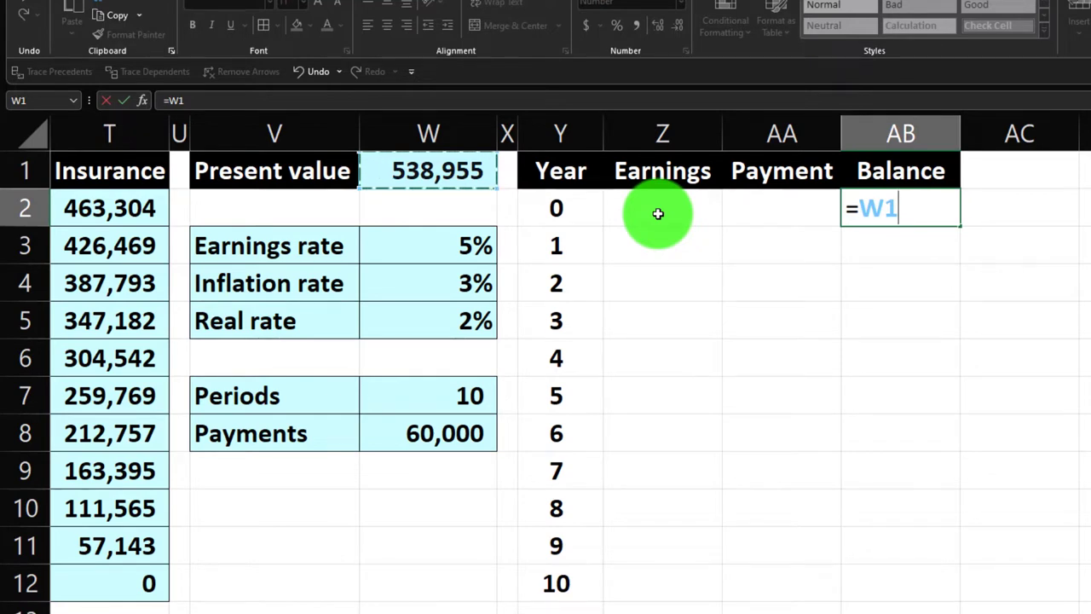
pyautogui.press('Return')
# Calculate the year 1 Earnings in Z3 with =AB2*$W$5, keeping the real rate reference absolute.
pyautogui.press('Left')
pyautogui.press('Left')
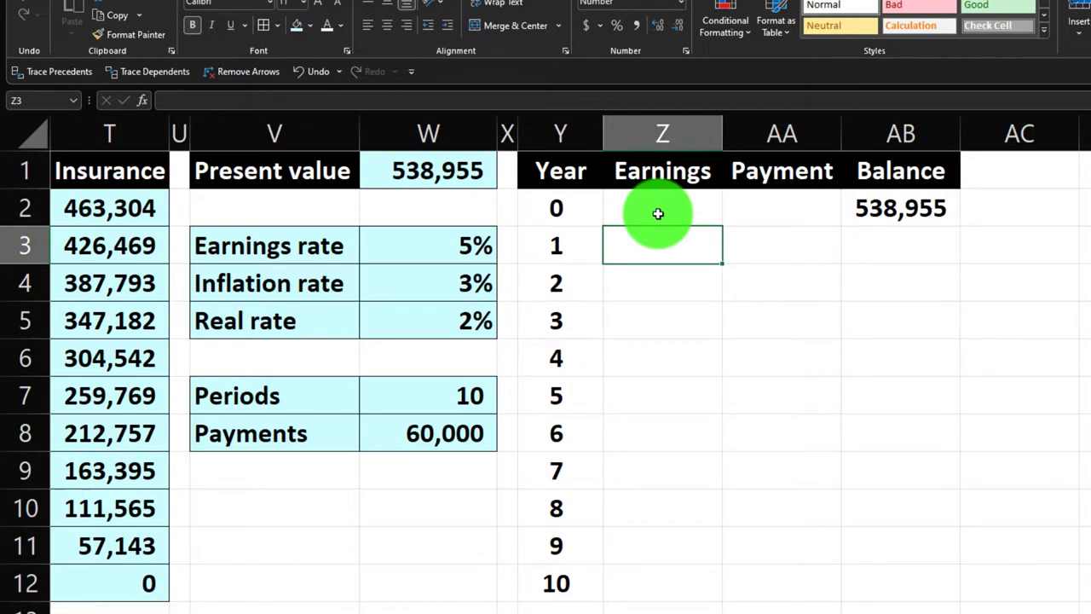
pyautogui.write('=')
pyautogui.press('Right')
pyautogui.press('Right')
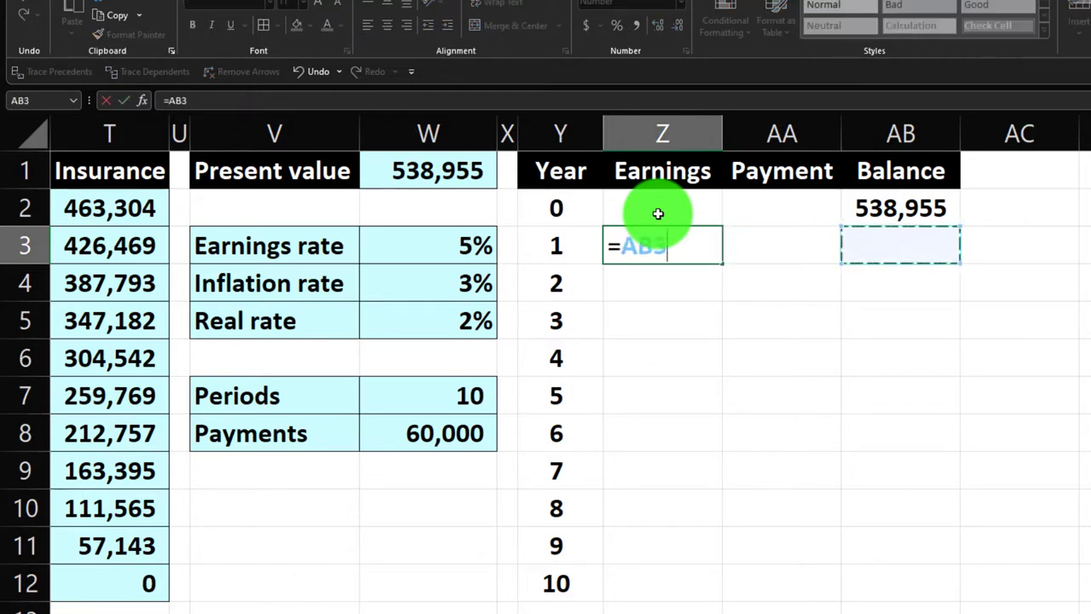
pyautogui.press('Up')
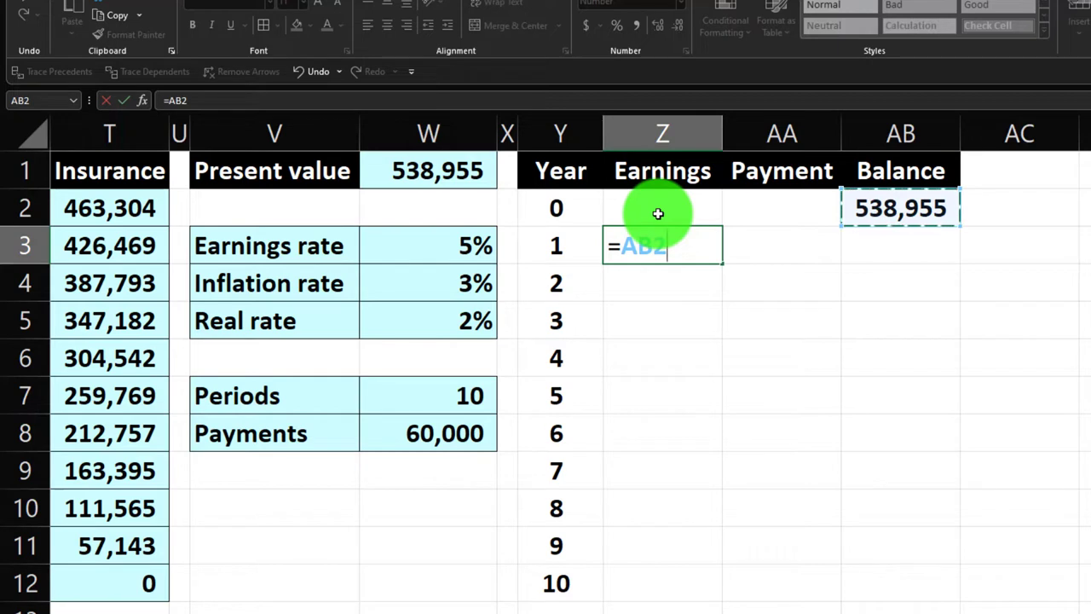
pyautogui.write('*')
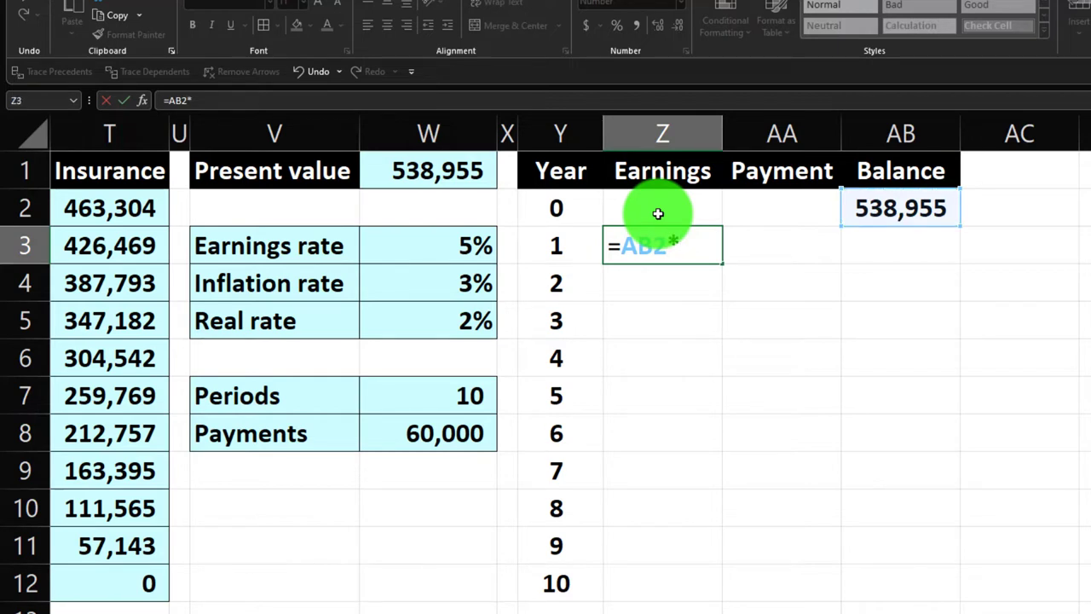
pyautogui.press('Left')
pyautogui.press('Left')
pyautogui.press('Left')
pyautogui.press('Down')
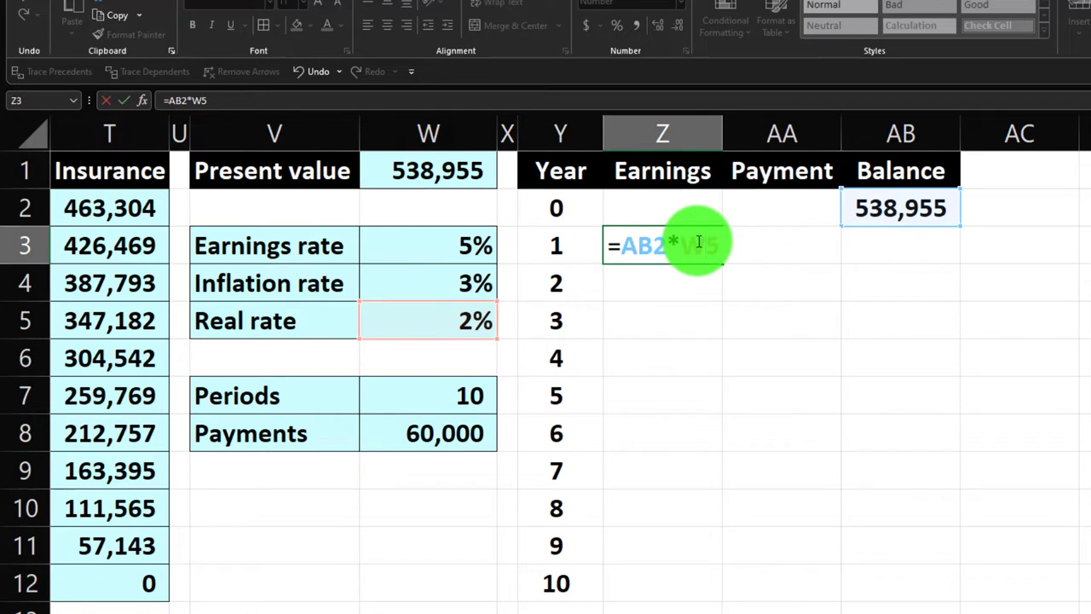
pyautogui.press('F4')
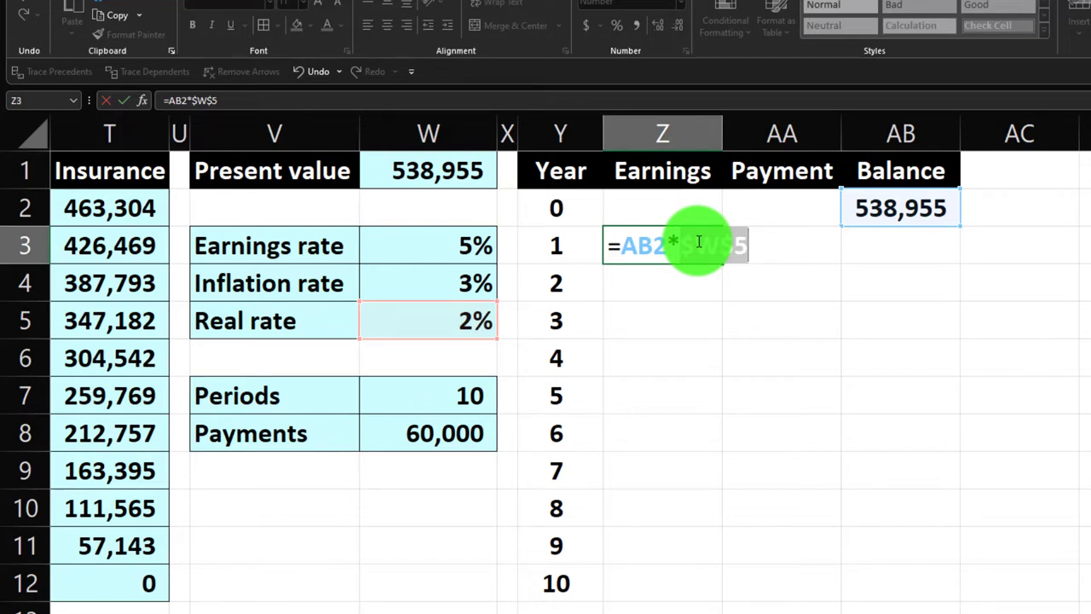
pyautogui.press('Return')
pyautogui.click(699, 244)
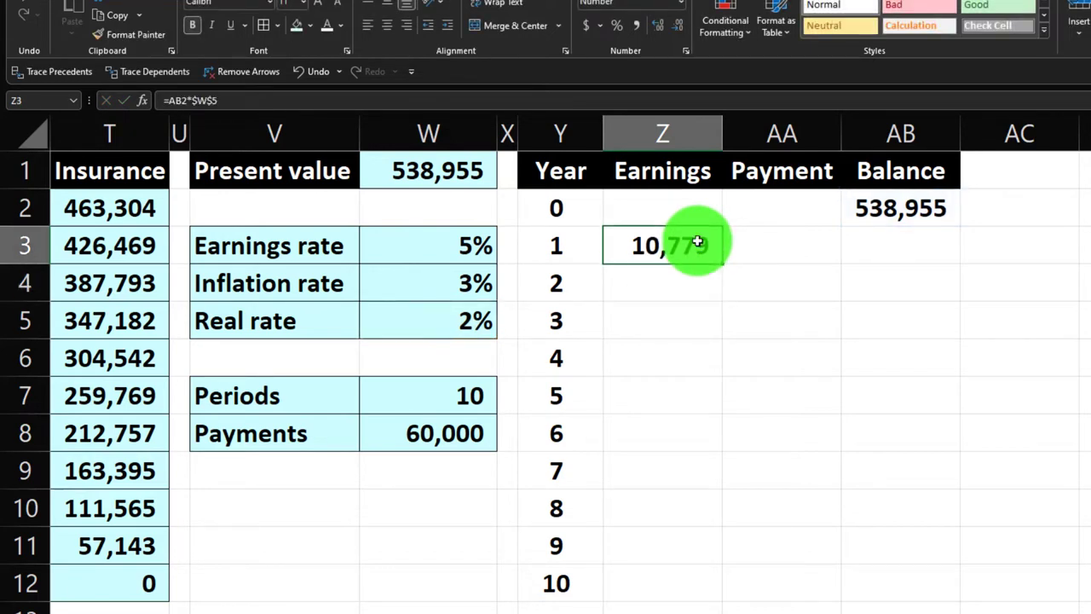
# Enter the year 1 Payment in AA3 as -$W$8, a negative absolute reference to the Payments amount.
pyautogui.click(795, 249)
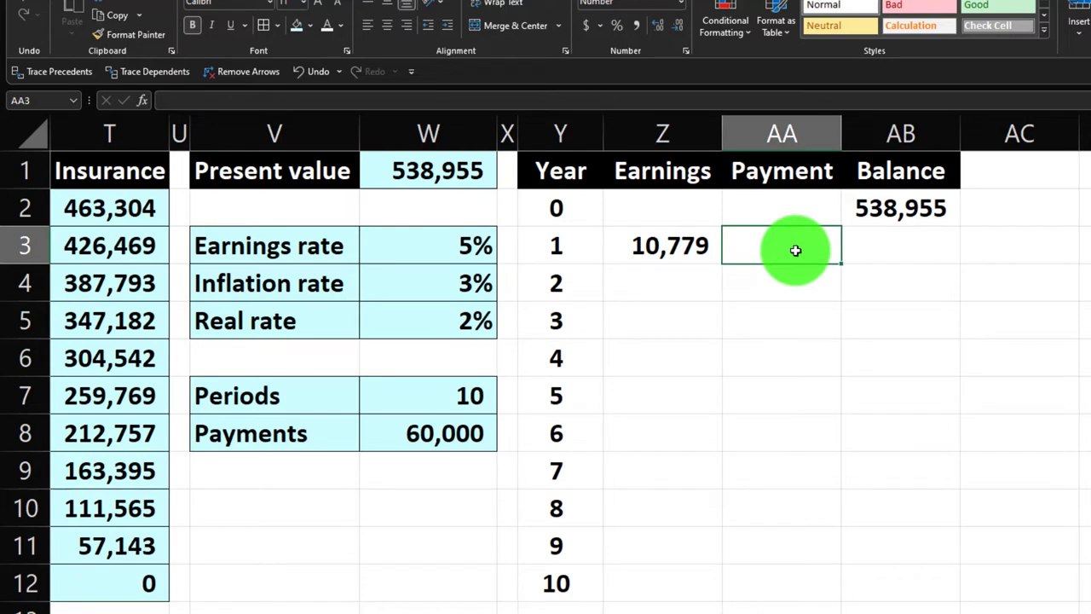
pyautogui.write('-')
pyautogui.press('Left')
pyautogui.press('Left')
pyautogui.press('Left')
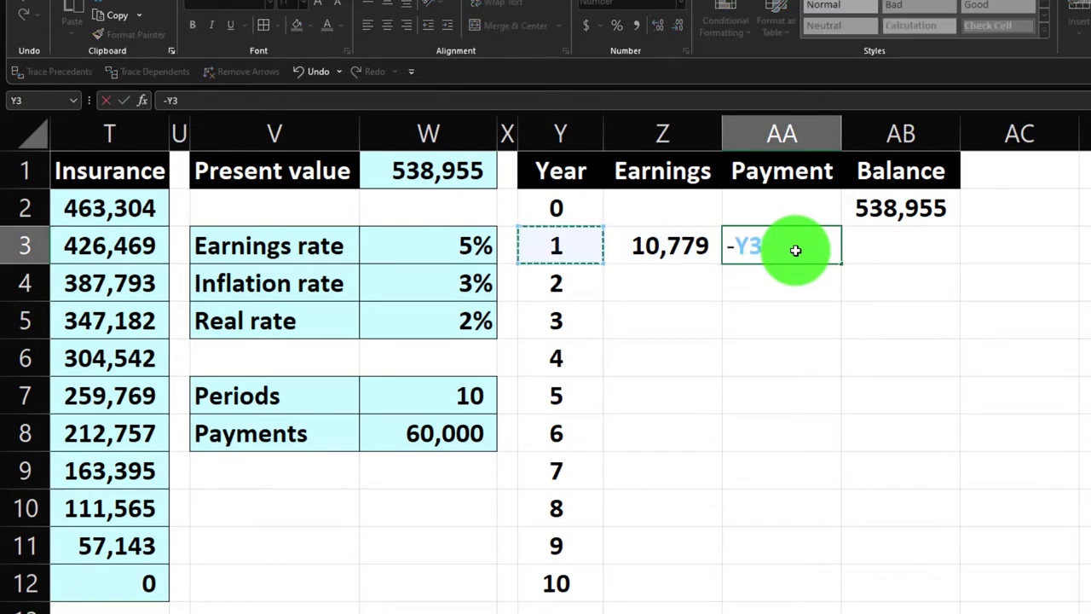
pyautogui.press('Down')
pyautogui.press('Down')
pyautogui.press('Down')
pyautogui.press('Left')
pyautogui.press('Down')
pyautogui.press('Down')
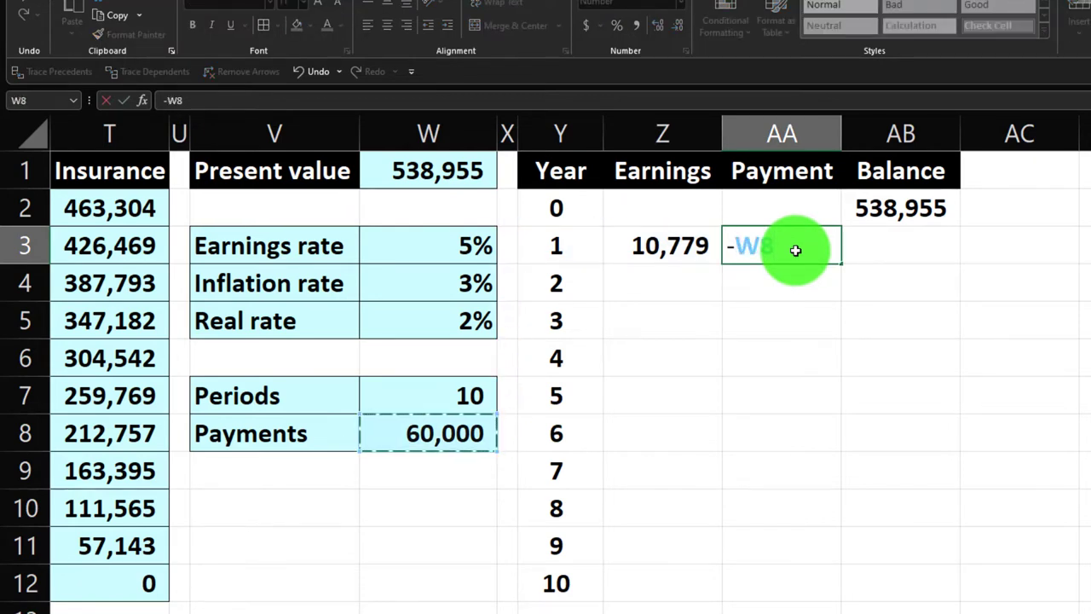
pyautogui.press('F4')
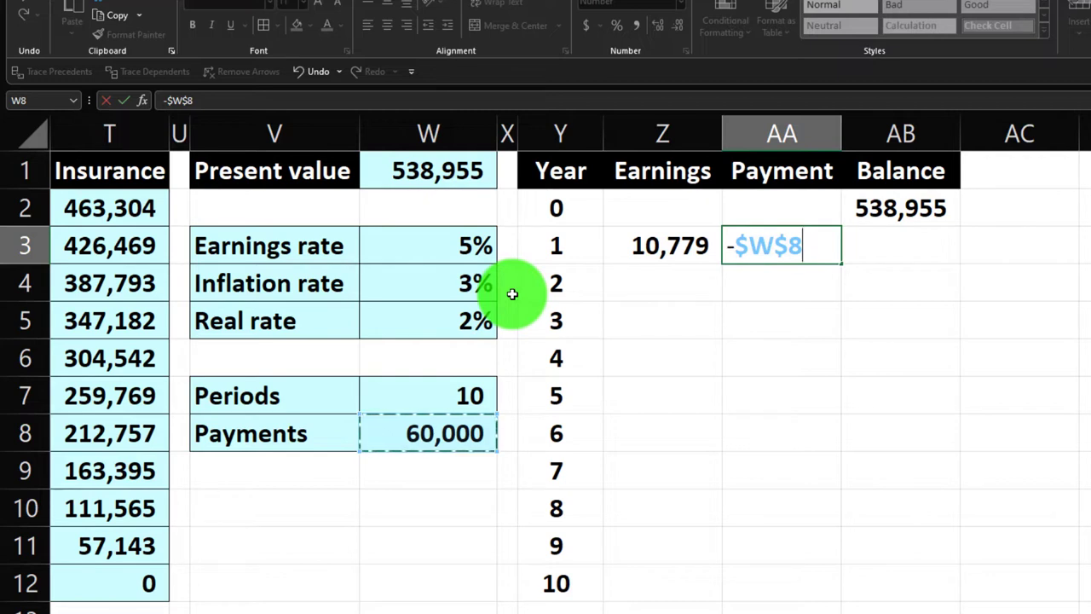
pyautogui.press('Return')
# Calculate the year 1 Balance in AB3 with =AB2+SUM(Z3:AA3).
pyautogui.press('Up')
pyautogui.press('Right')
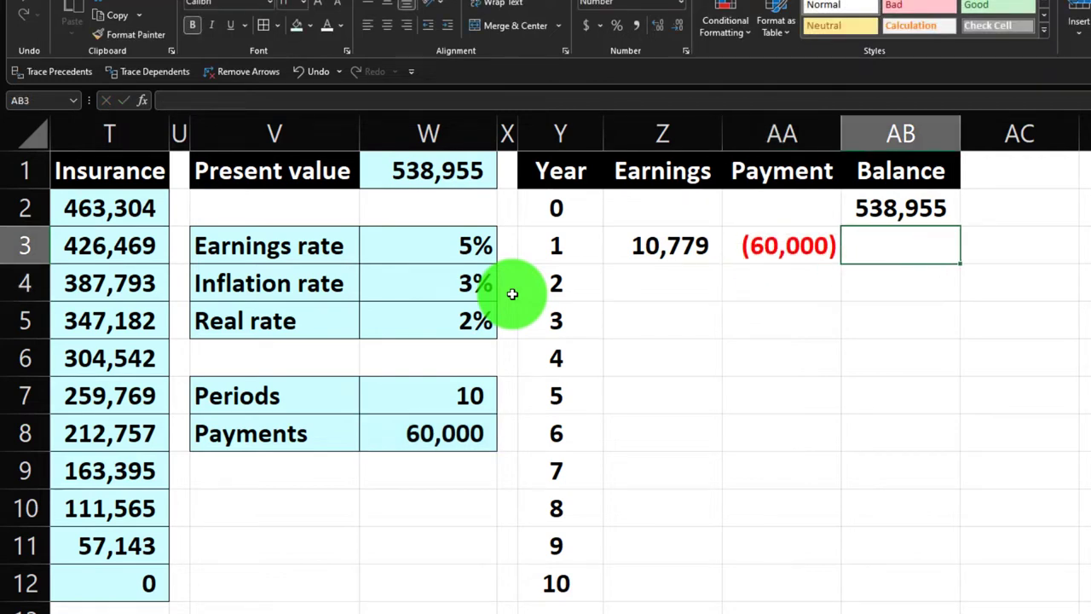
pyautogui.write('=')
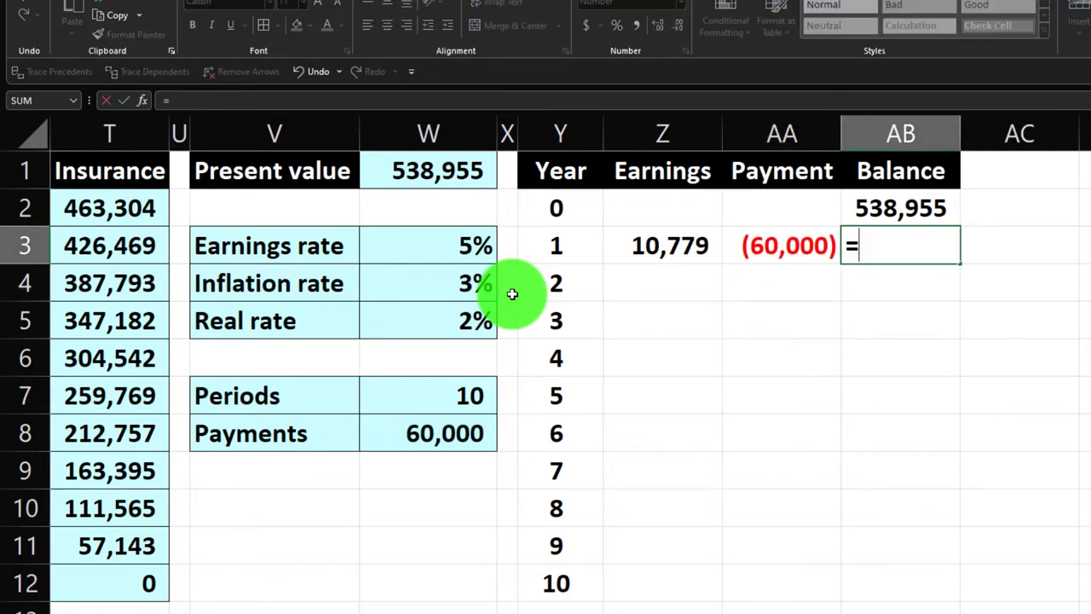
pyautogui.press('Up')
pyautogui.write('+sum(')
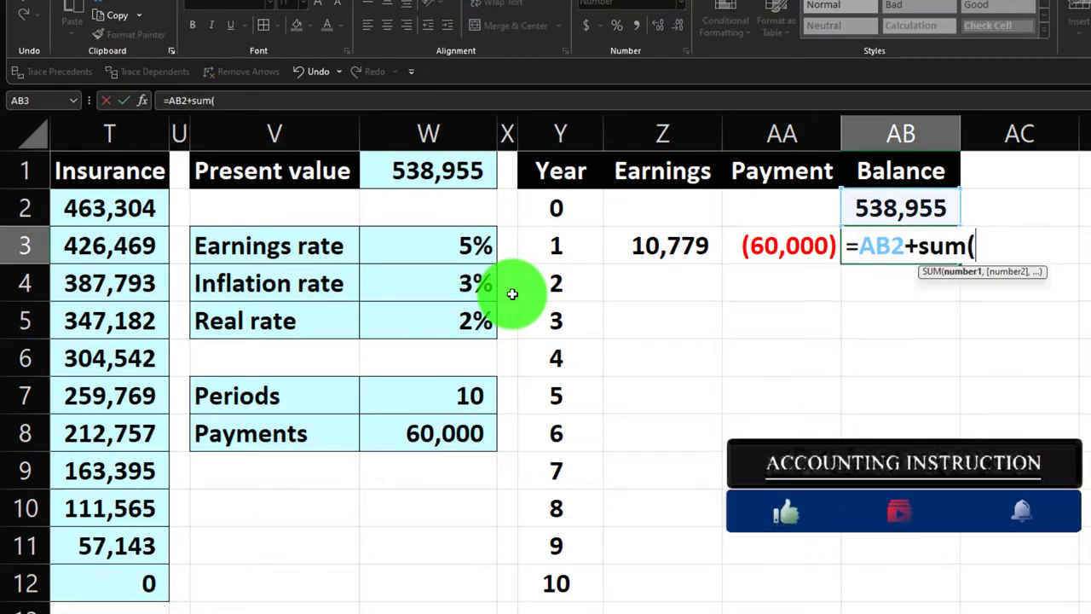
pyautogui.press('Left')
pyautogui.hotkey('shift', 'Left')
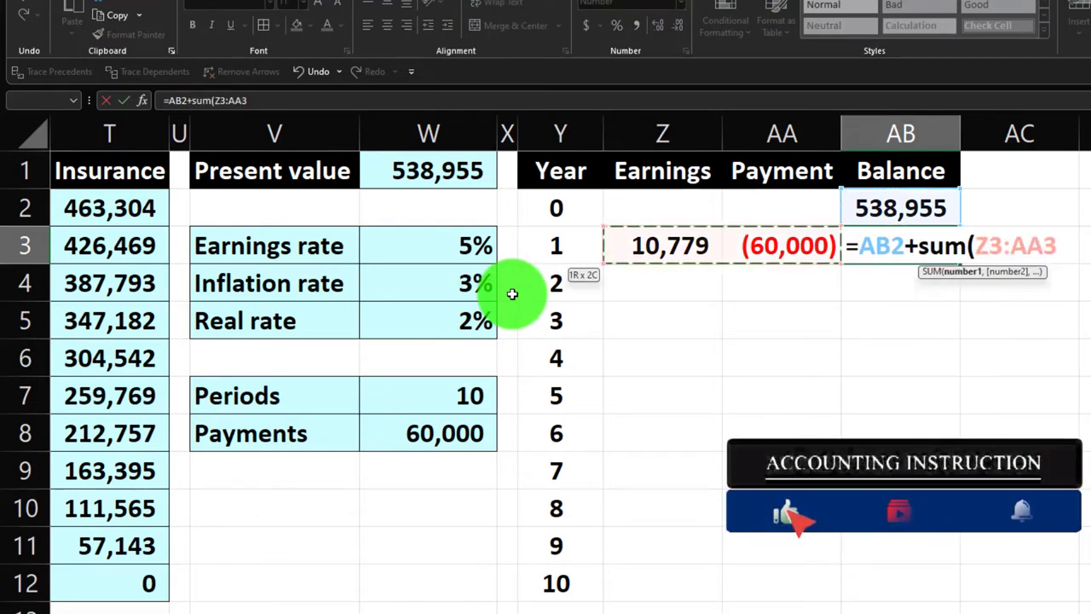
pyautogui.write(')')
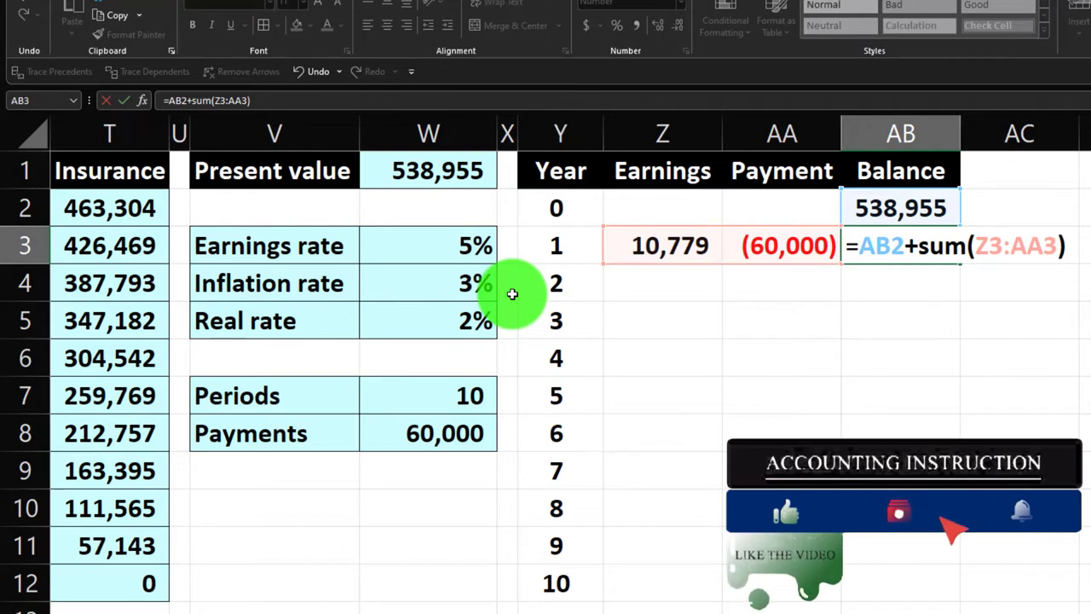
pyautogui.press('Return')
# Fill the year 1 Earnings, Payment and Balance formulas in Z3:AB3 down through year 10 in row 12.
pyautogui.click(878, 194)
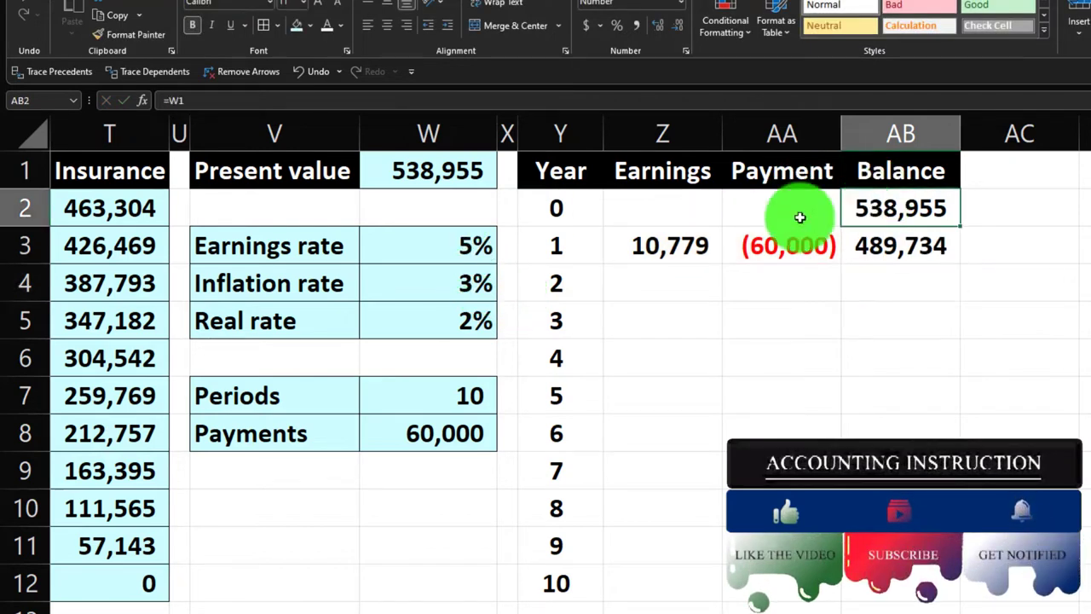
pyautogui.click(682, 244)
pyautogui.click(749, 239)
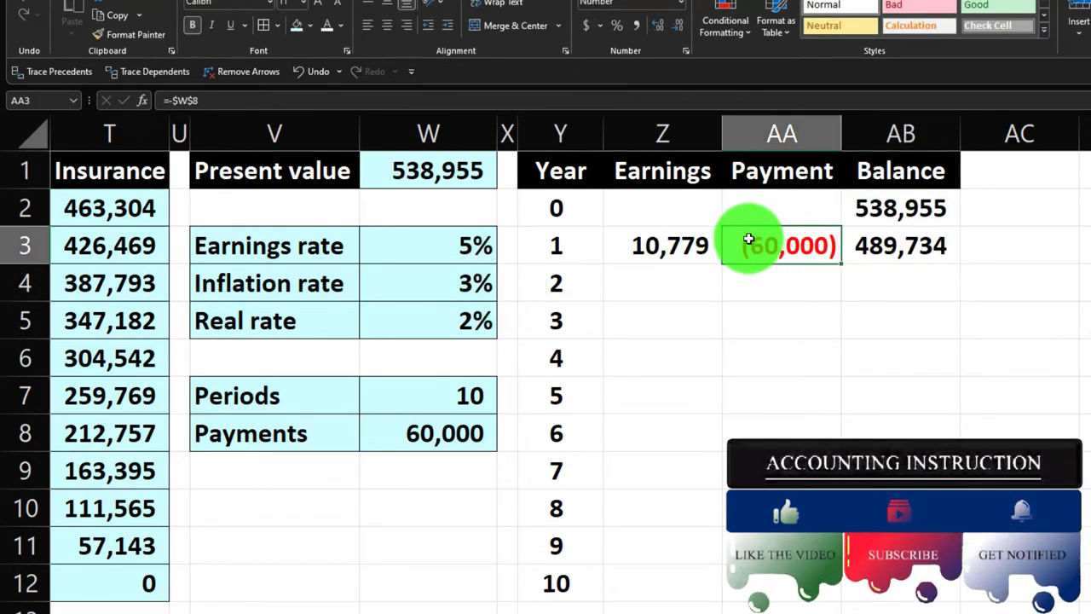
pyautogui.click(859, 209)
pyautogui.click(698, 247)
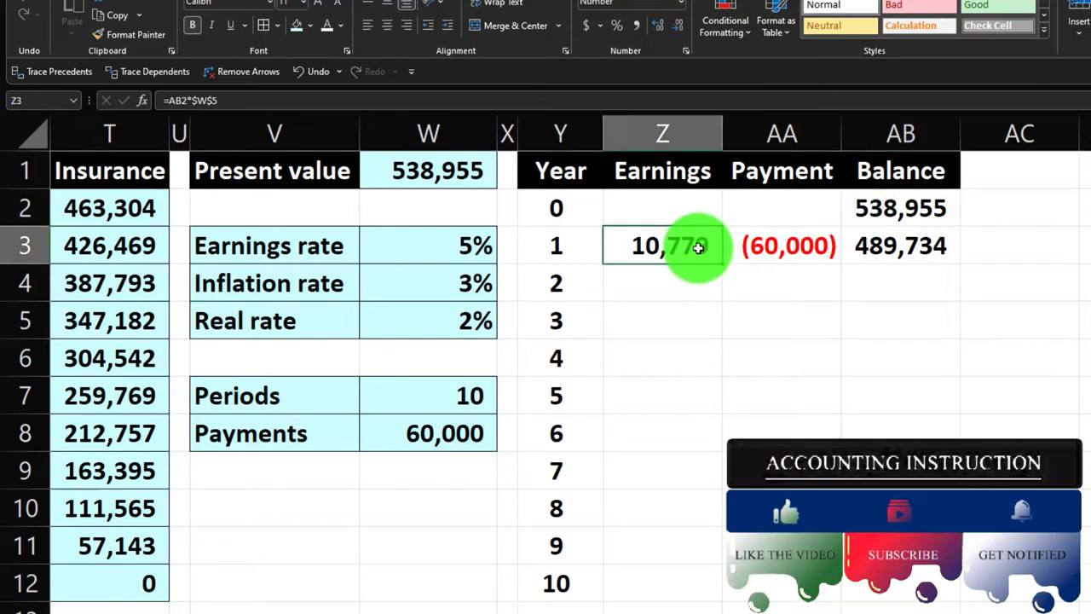
pyautogui.click(769, 246)
pyautogui.click(688, 246)
pyautogui.moveTo(689, 245); pyautogui.dragTo(947, 580)
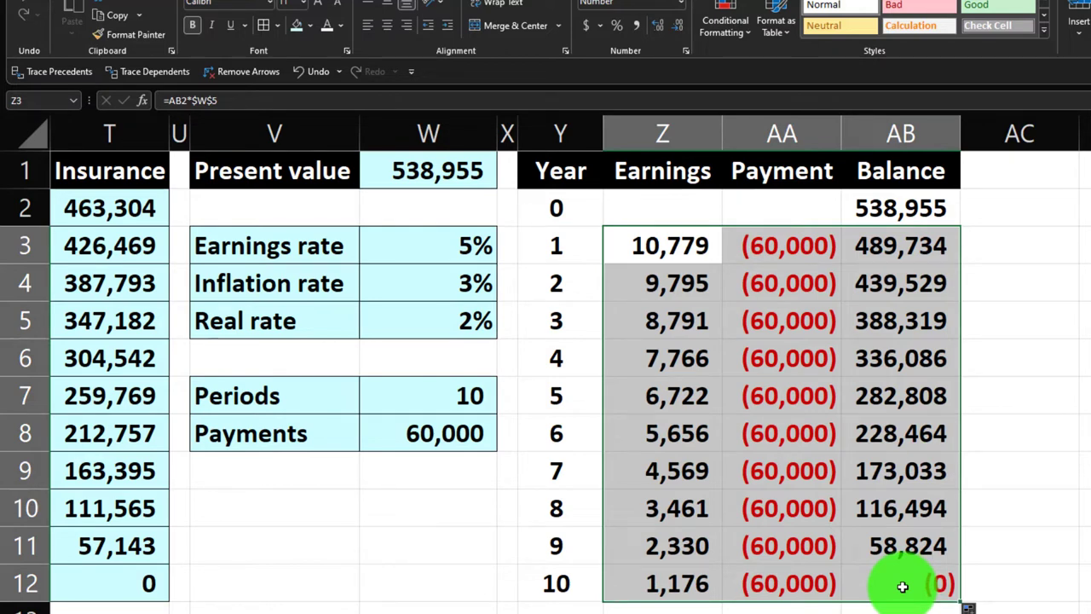
pyautogui.click(662, 245)
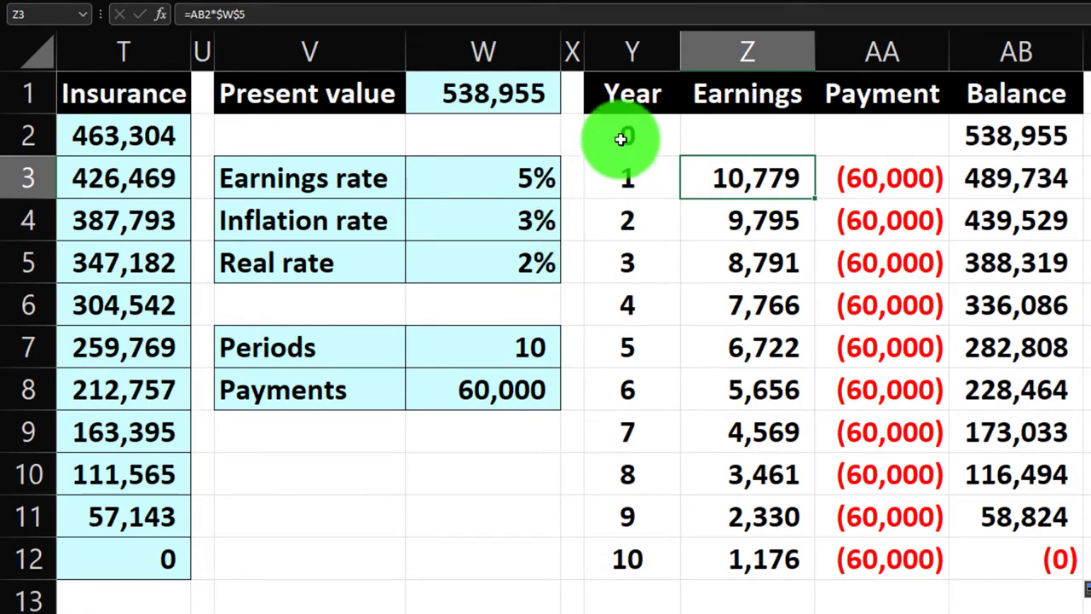
# Apply the light blue fill and cell borders to the schedule range Y2:AB12.
pyautogui.moveTo(589, 137); pyautogui.dragTo(964, 554)
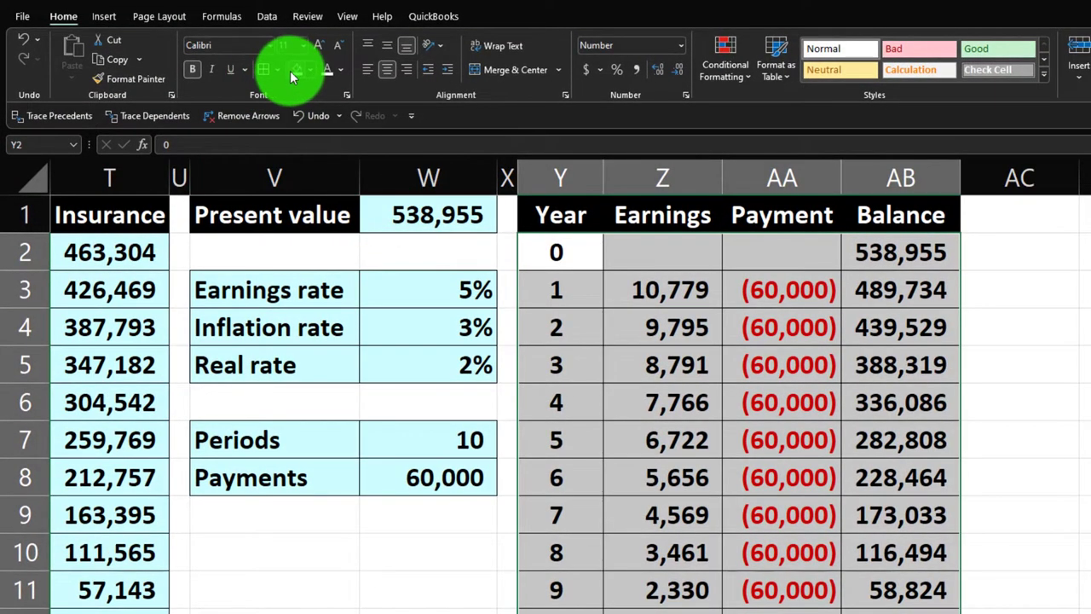
pyautogui.click(294, 72)
pyautogui.click(637, 333)
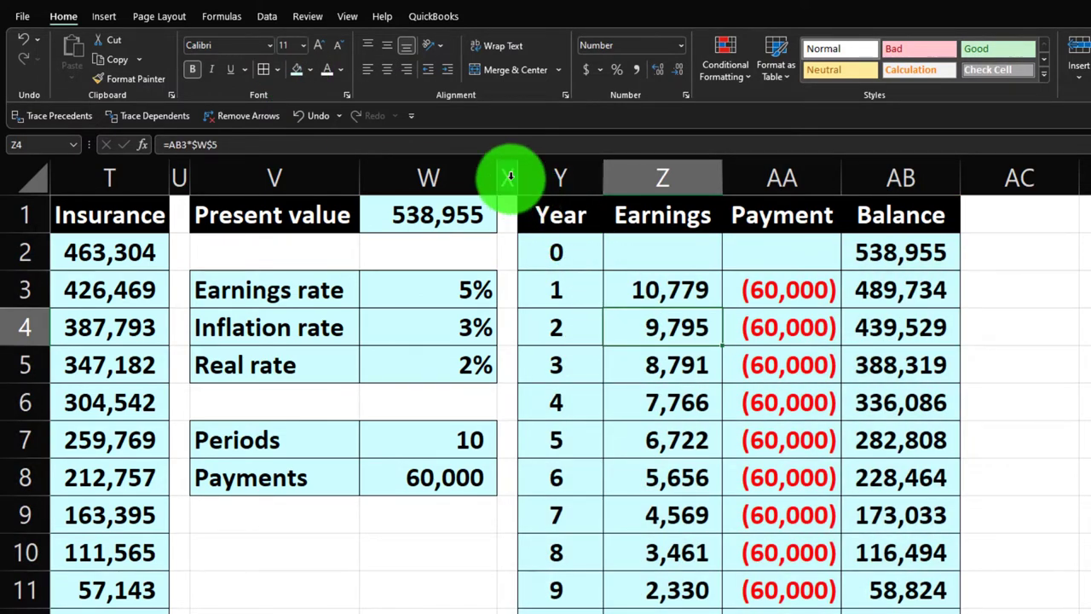
# Copy columns X through AB and paste them starting at AC1 as a second schedule.
pyautogui.moveTo(507, 175); pyautogui.dragTo(855, 182)
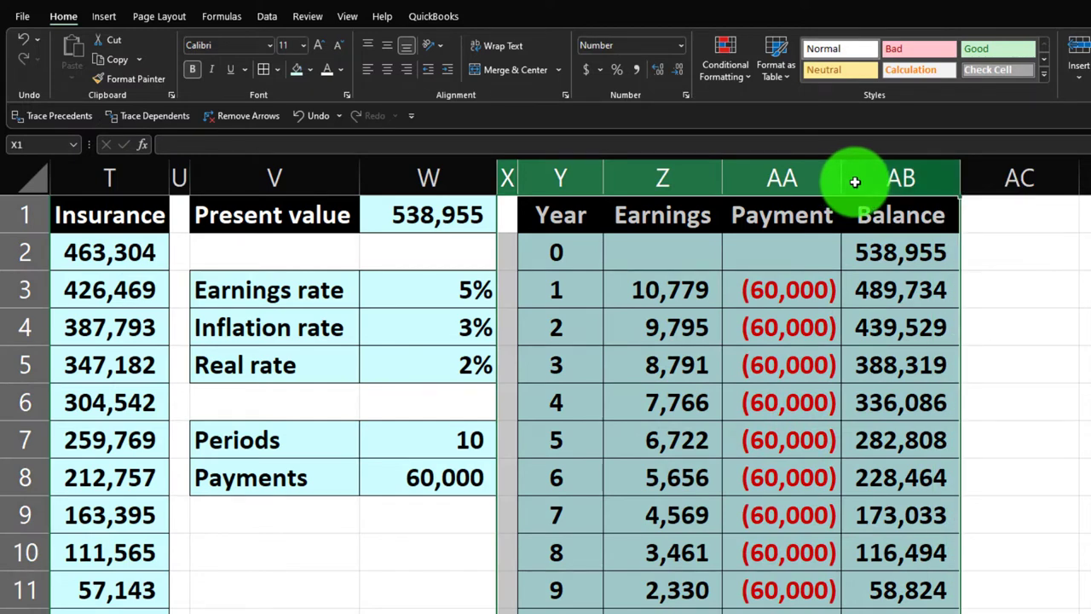
pyautogui.hotkey('ctrl', 'c')
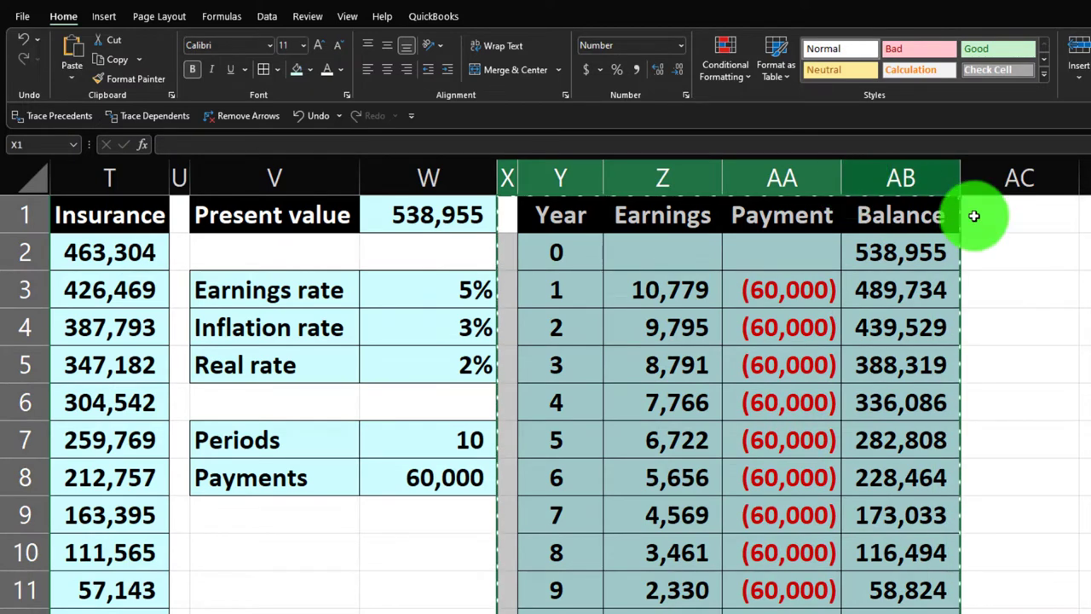
pyautogui.click(1040, 208)
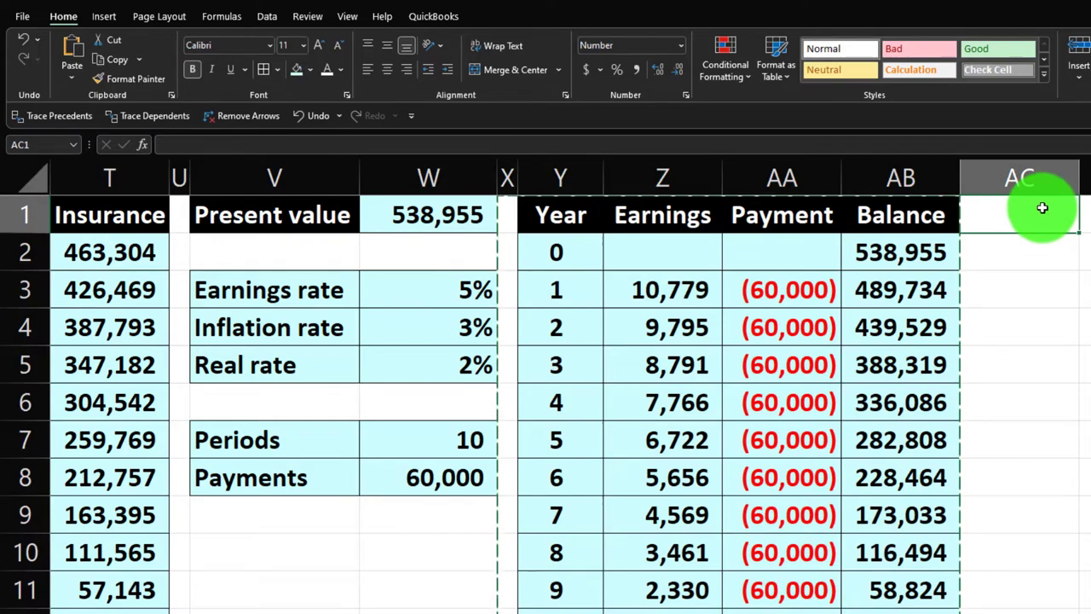
pyautogui.hotkey('ctrl', 'v')
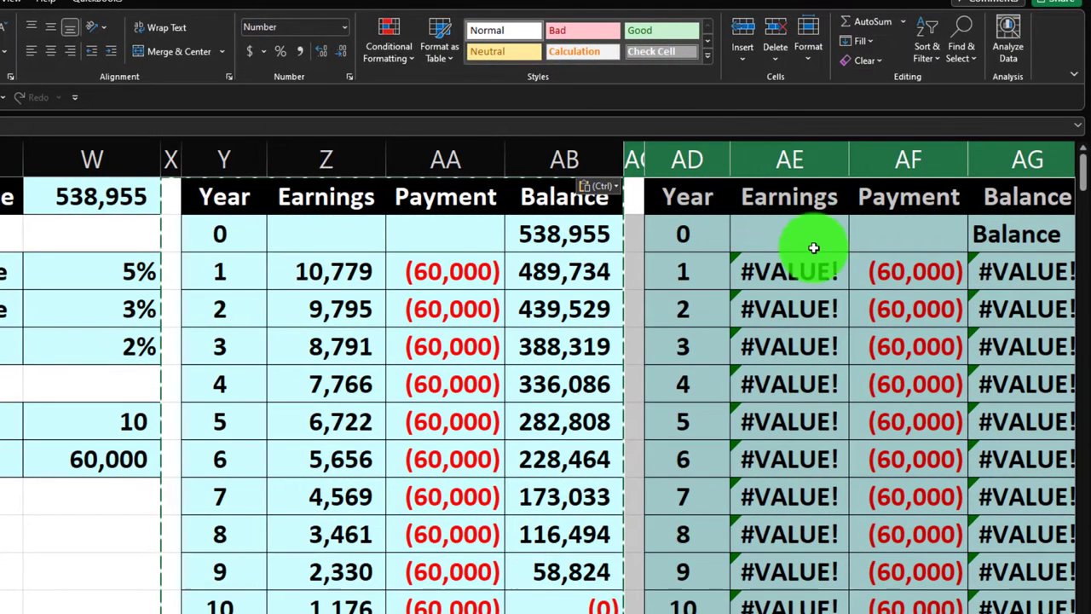
# Clear the Earnings, Payment and Balance contents below the headers in columns AE to AG of the copied schedule.
pyautogui.moveTo(804, 231); pyautogui.dragTo(894, 596)
pyautogui.press('Delete')
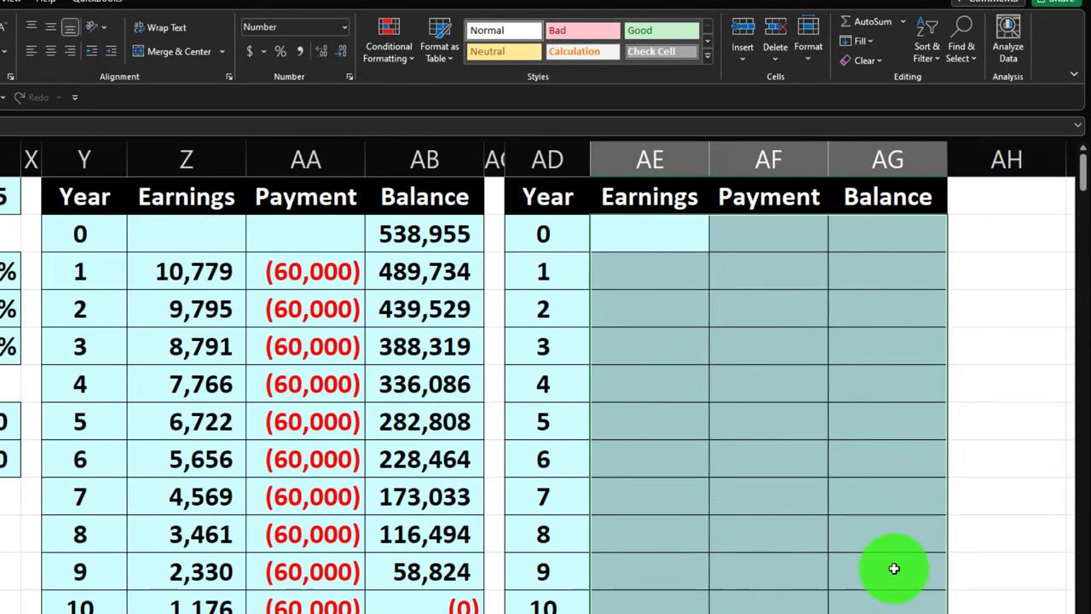
# Set the year 0 Balance in AG2 to =W1, the present value.
pyautogui.press('Left')
pyautogui.press('Right')
pyautogui.press('Right')
pyautogui.press('Right')
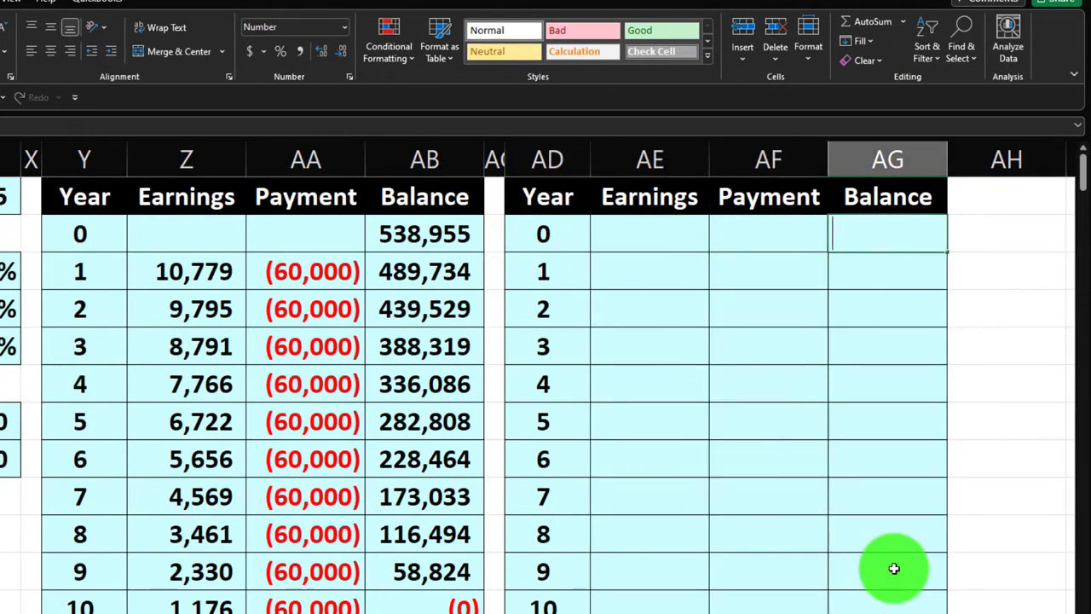
pyautogui.write('=')
pyautogui.press('Left')
pyautogui.press('Left')
pyautogui.press('Left')
pyautogui.press('Left')
pyautogui.press('Left')
pyautogui.press('Left')
pyautogui.press('Left')
pyautogui.press('Left')
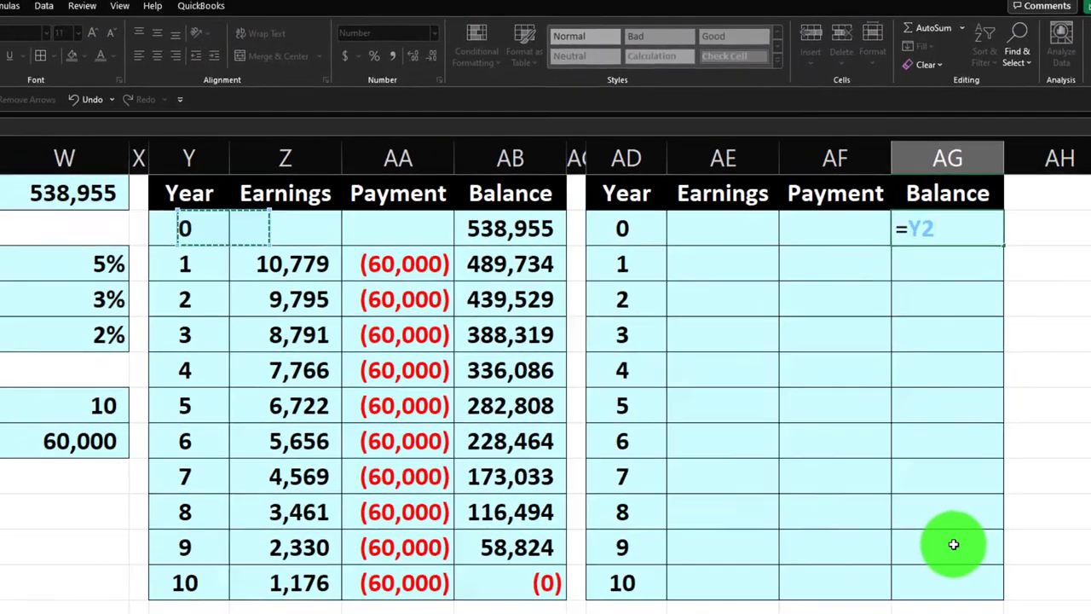
pyautogui.press('Left')
pyautogui.press('Left')
pyautogui.press('Up')
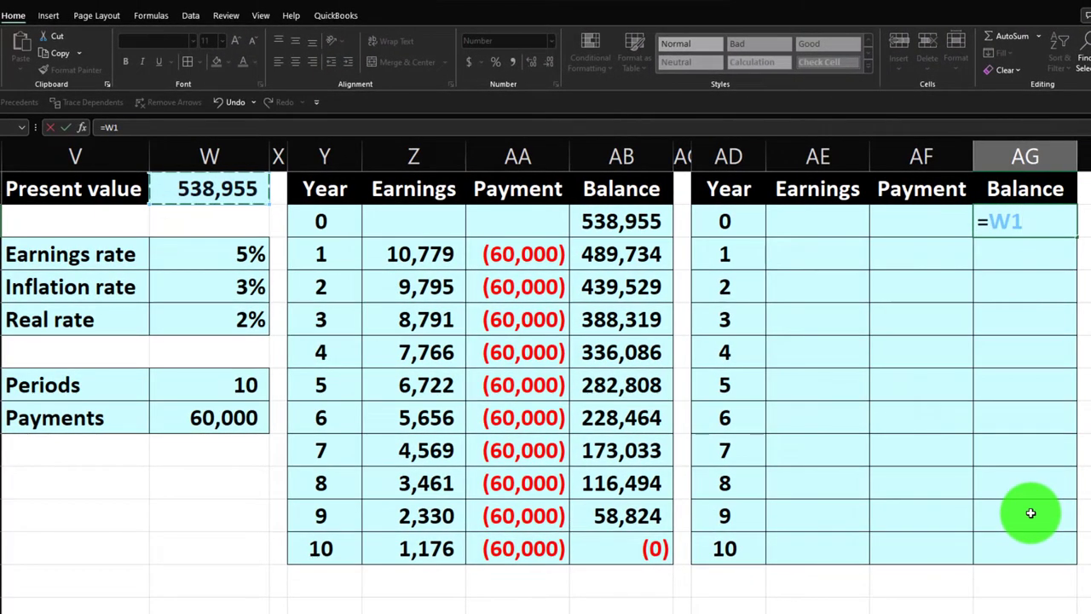
pyautogui.press('Return')
# Calculate the year 1 Earnings in AE3 with =AG2*$W$3, keeping the earnings rate reference absolute.
pyautogui.press('Left')
pyautogui.press('Left')
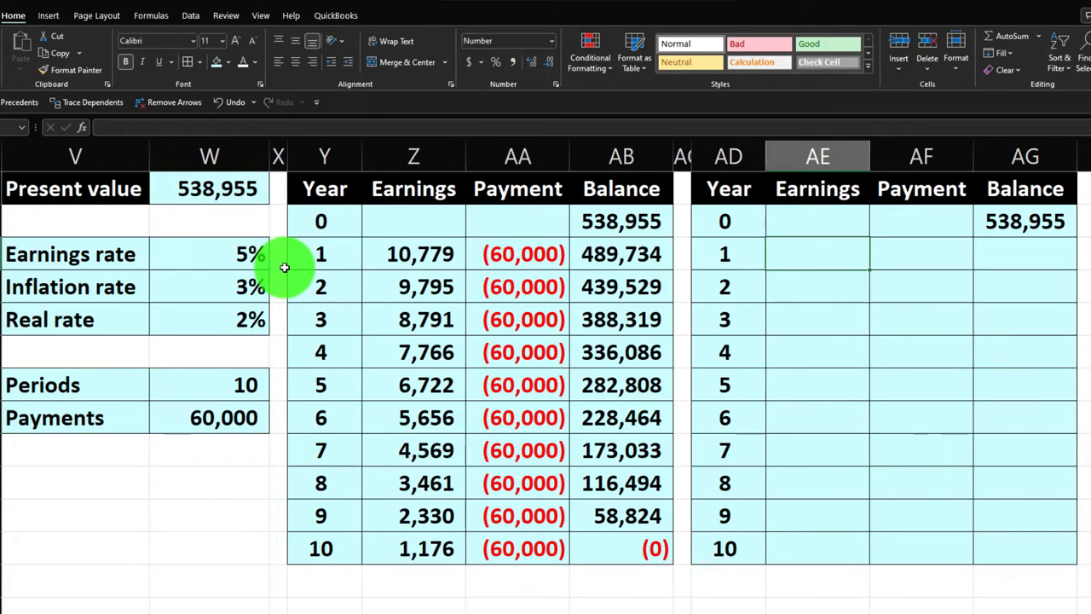
pyautogui.write('=')
pyautogui.press('Right')
pyautogui.press('Right')
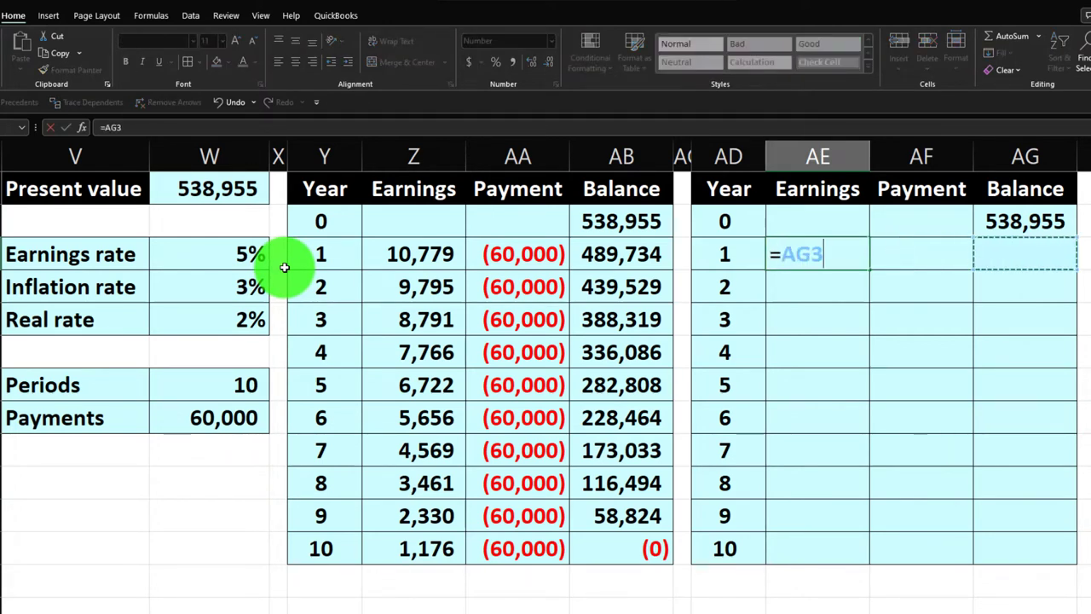
pyautogui.press('Up')
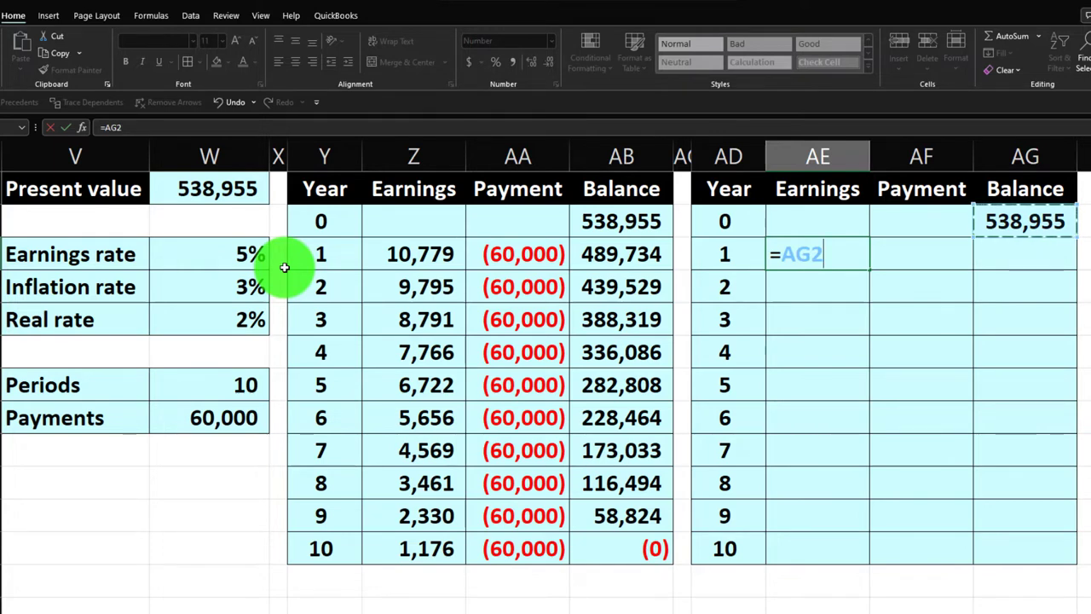
pyautogui.write('*')
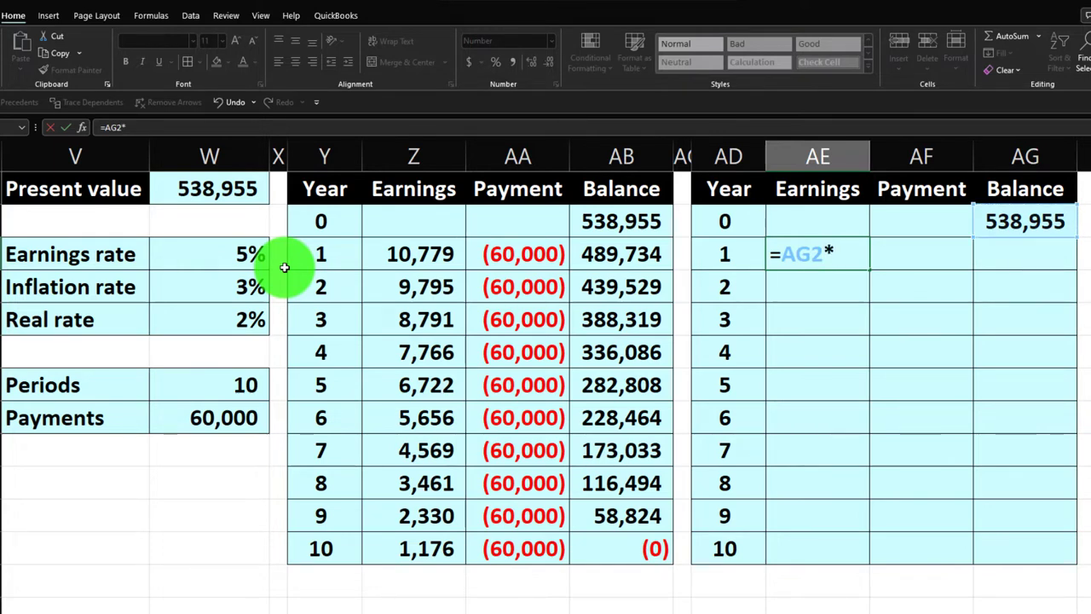
pyautogui.press('Left')
pyautogui.press('Left')
pyautogui.press('Left')
pyautogui.press('Left')
pyautogui.press('Left')
pyautogui.press('Left')
pyautogui.press('Left')
pyautogui.press('Left')
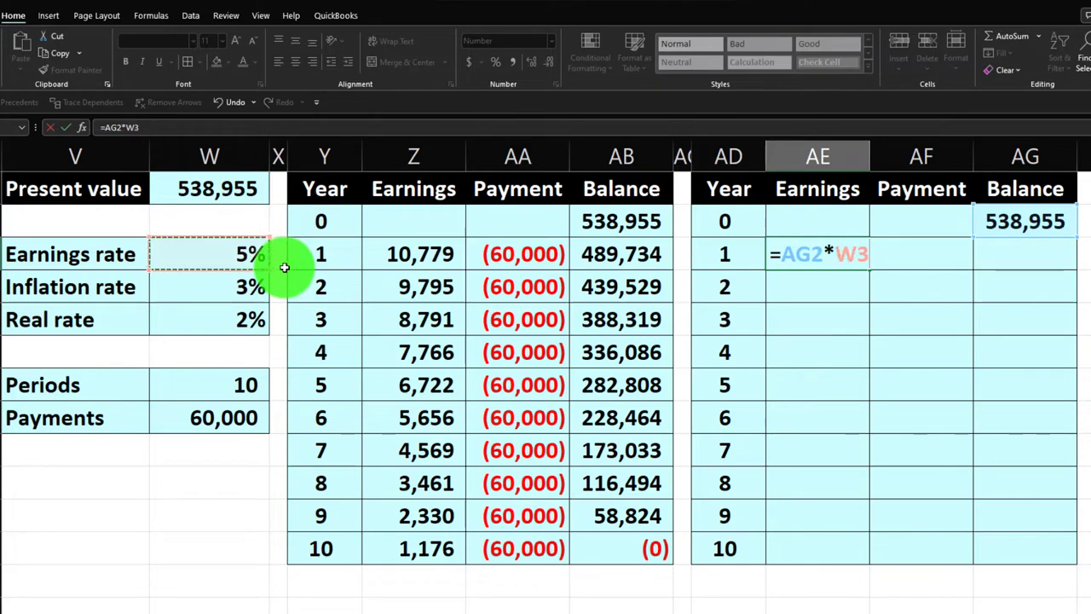
pyautogui.press('F4')
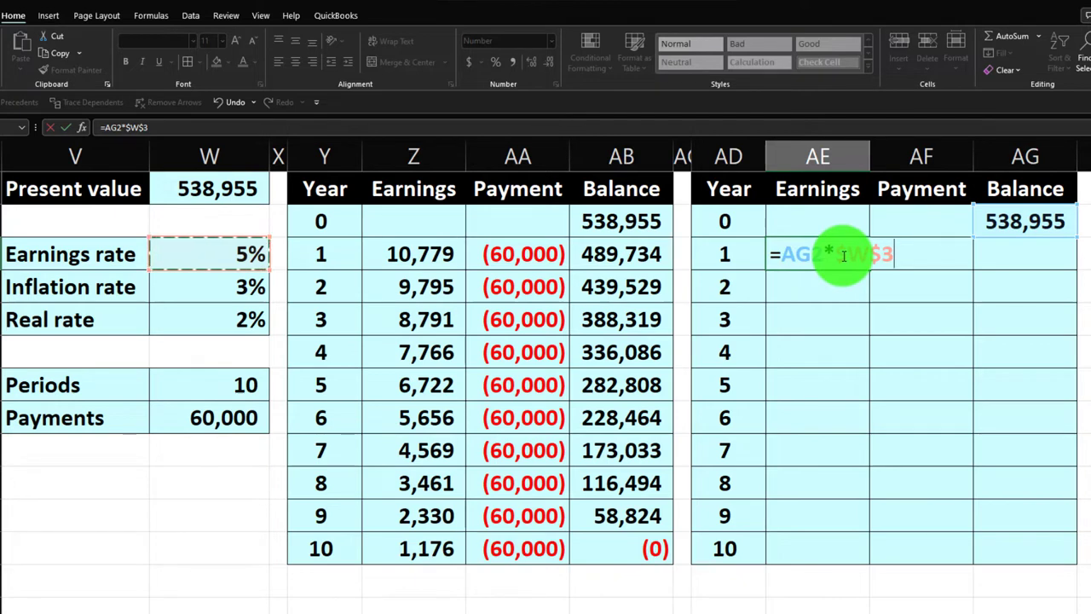
pyautogui.hotkey('ctrl', 'Return')
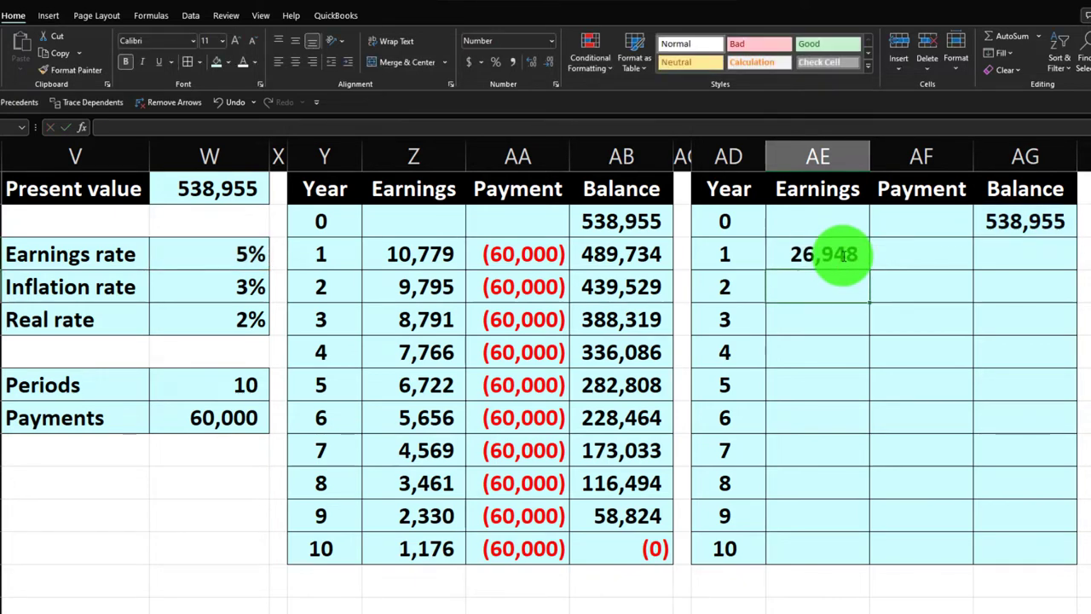
# Try calculating the year 1 Payment in AF3 with =W8*(1+W4) and clear the cell again.
pyautogui.press('Right')
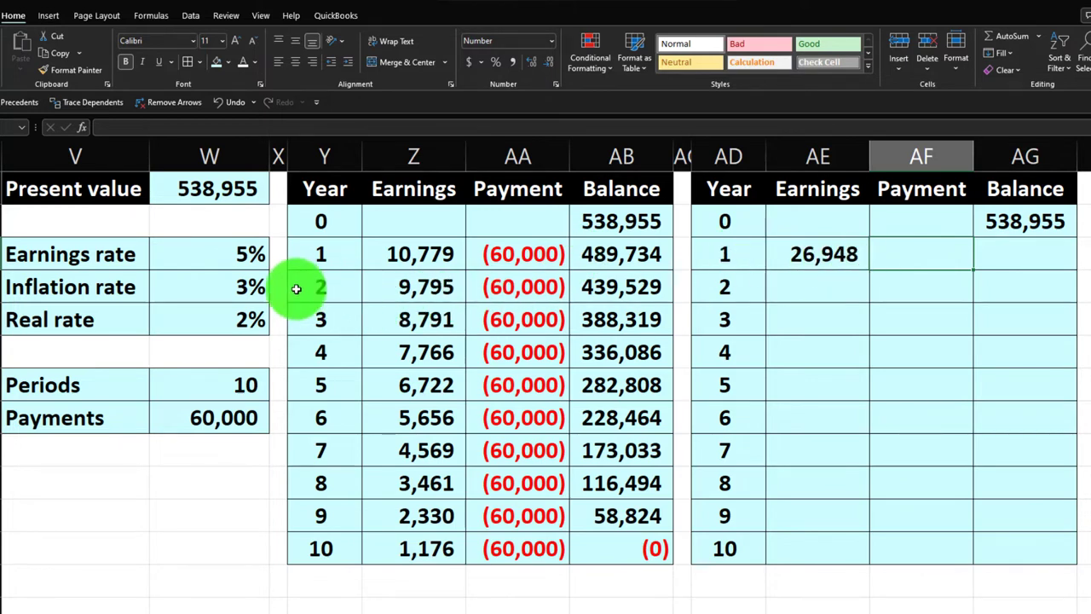
pyautogui.write('=')
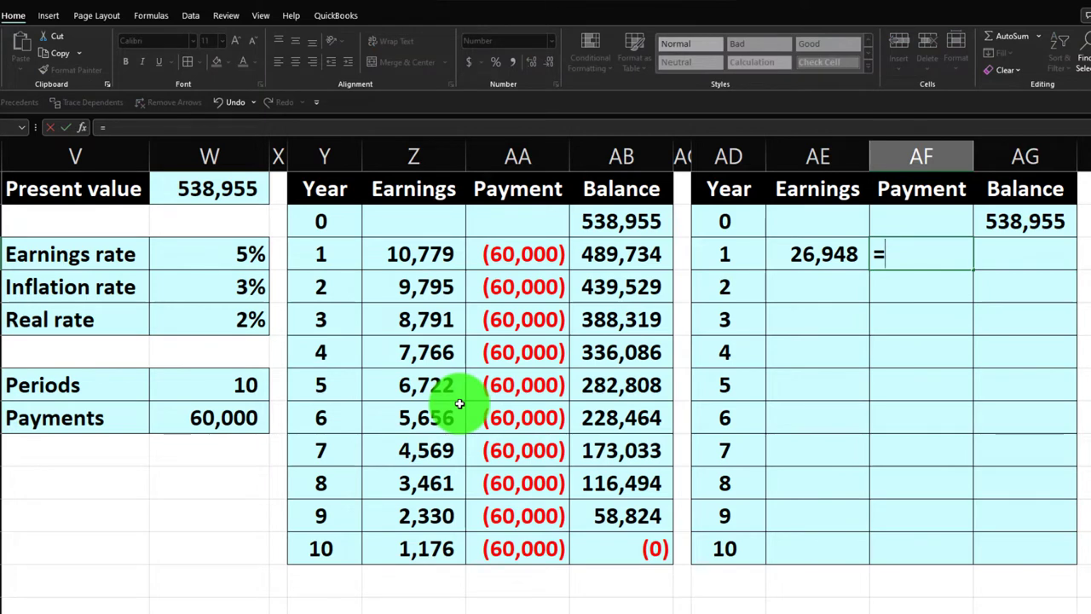
pyautogui.press('Left')
pyautogui.press('Left')
pyautogui.press('Left')
pyautogui.press('Left')
pyautogui.press('Left')
pyautogui.press('Left')
pyautogui.press('Left')
pyautogui.press('Left')
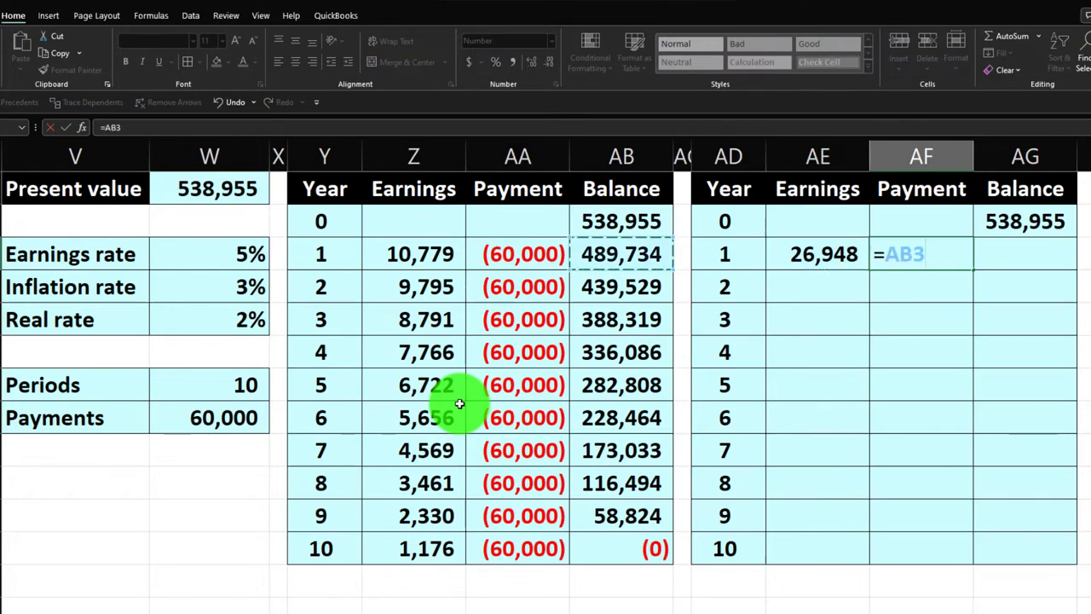
pyautogui.press('Down')
pyautogui.press('Down')
pyautogui.press('Down')
pyautogui.press('Down')
pyautogui.press('Down')
pyautogui.press('Left')
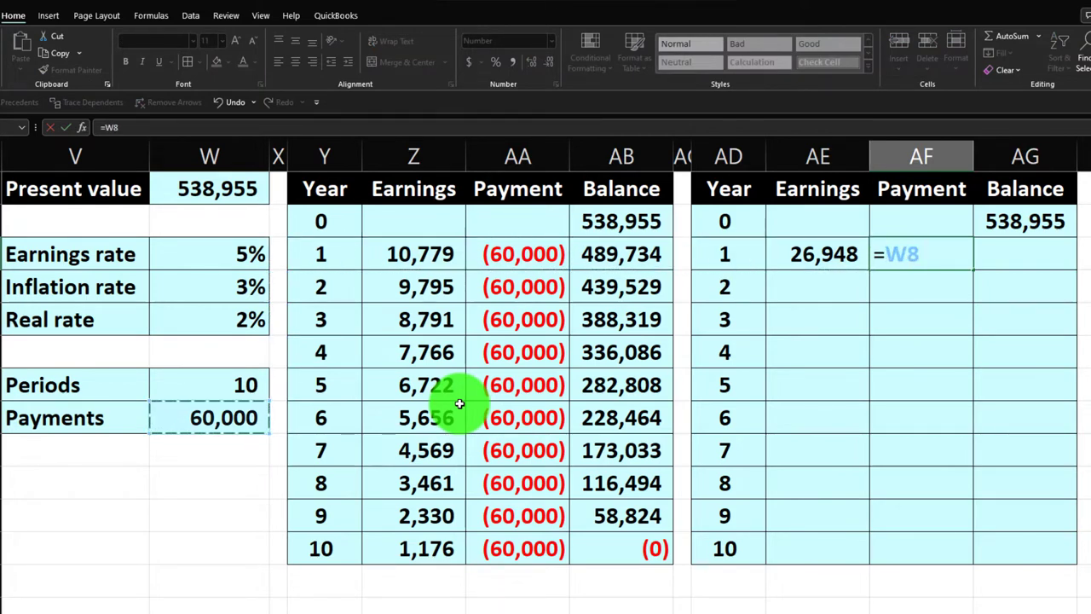
pyautogui.write('*(')
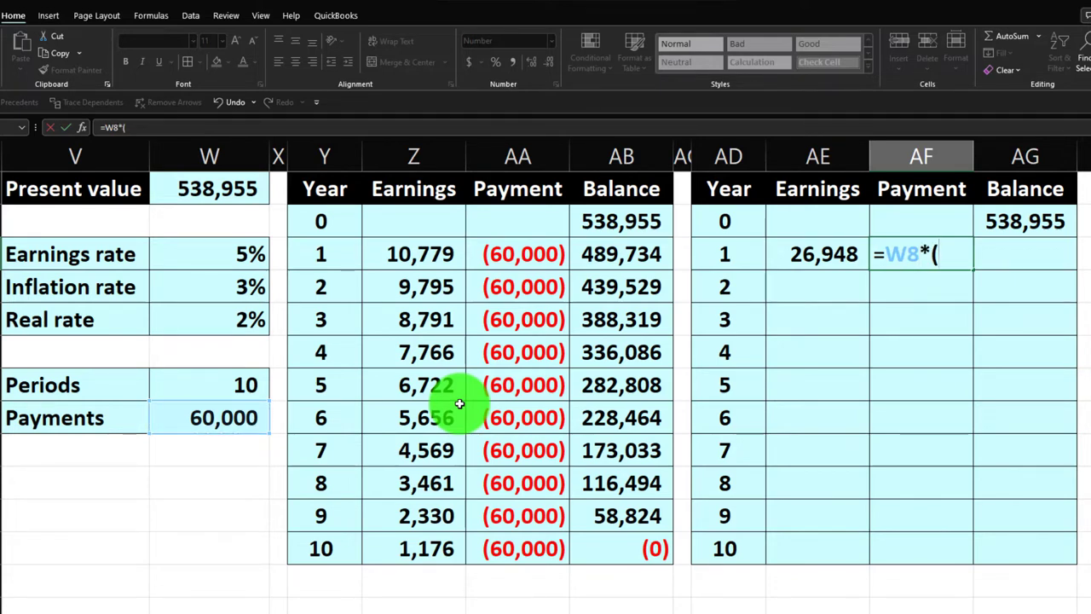
pyautogui.write('1+')
pyautogui.click(254, 287)
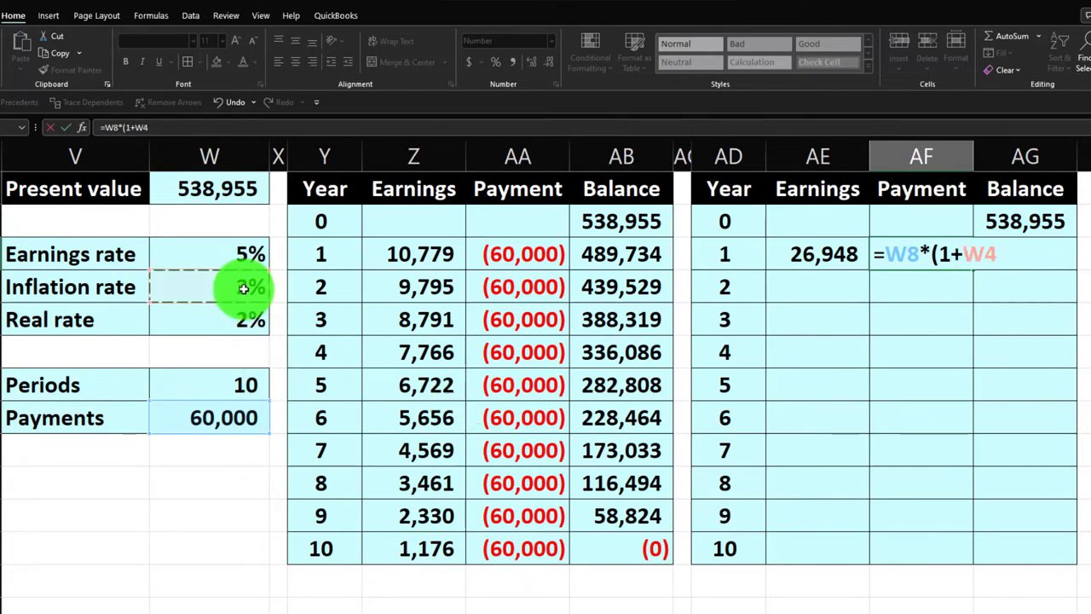
pyautogui.write(')')
pyautogui.press('Return')
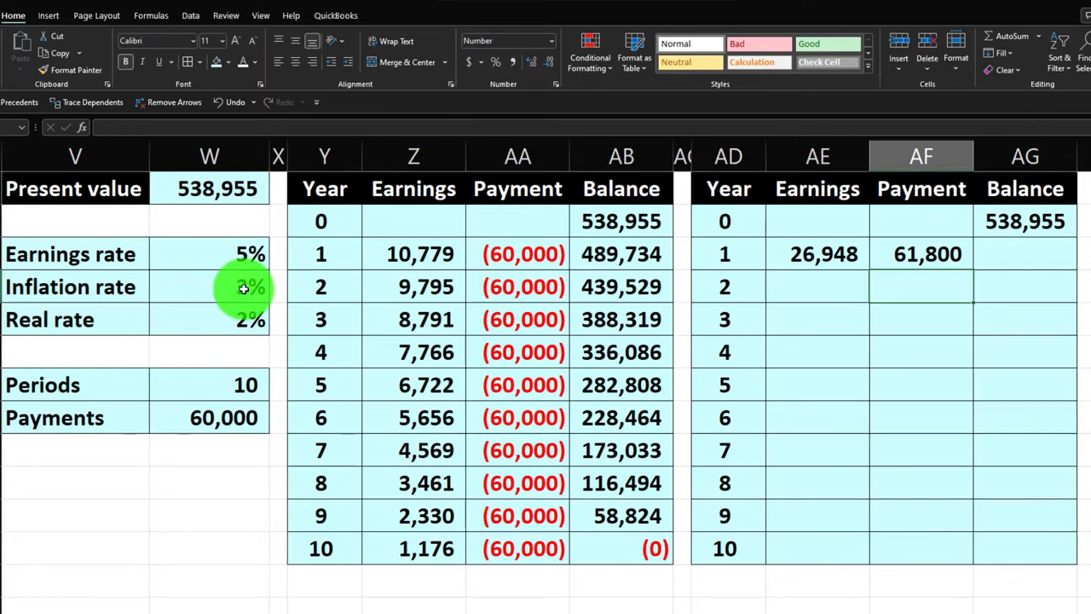
pyautogui.press('Up')
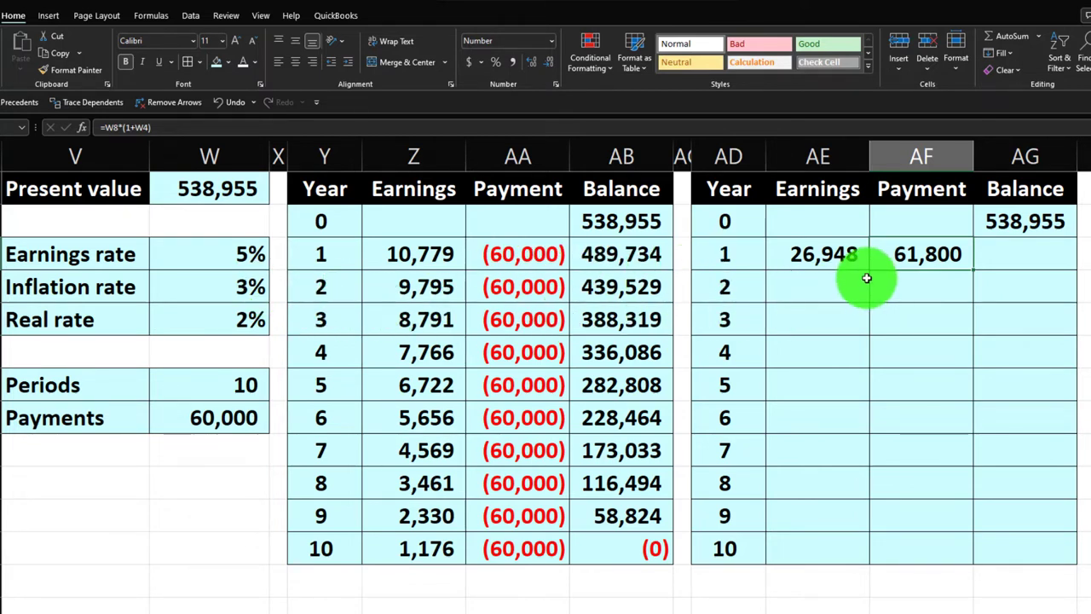
pyautogui.press('Delete')
# Calculate the year 1 Payment in AF3 with =-FV($W$4,AD3,,$W$8), keeping the inflation rate and payments references absolute.
pyautogui.write('-')
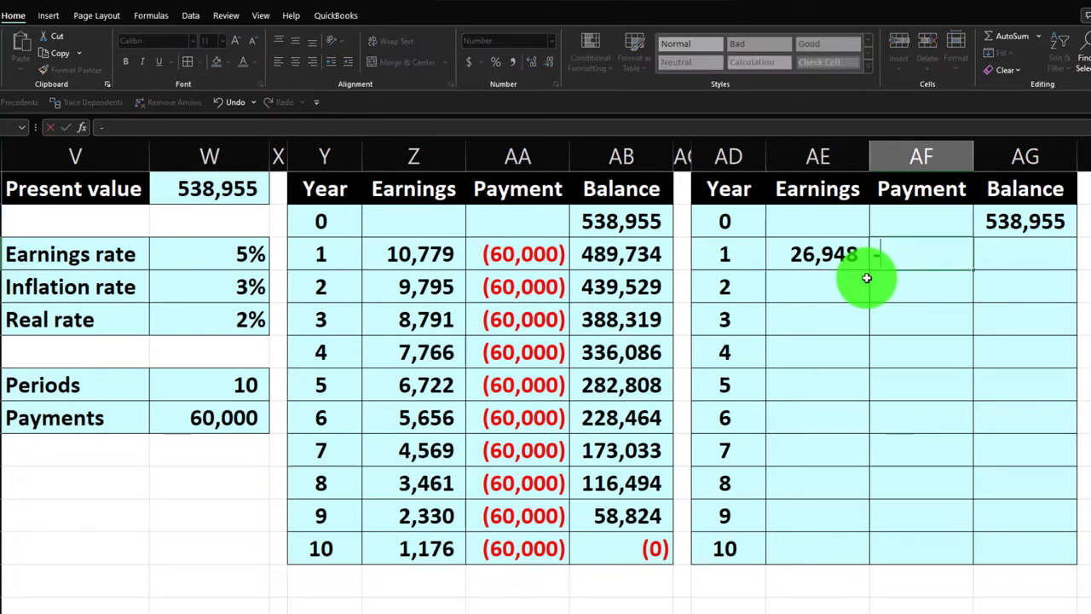
pyautogui.write('fv')
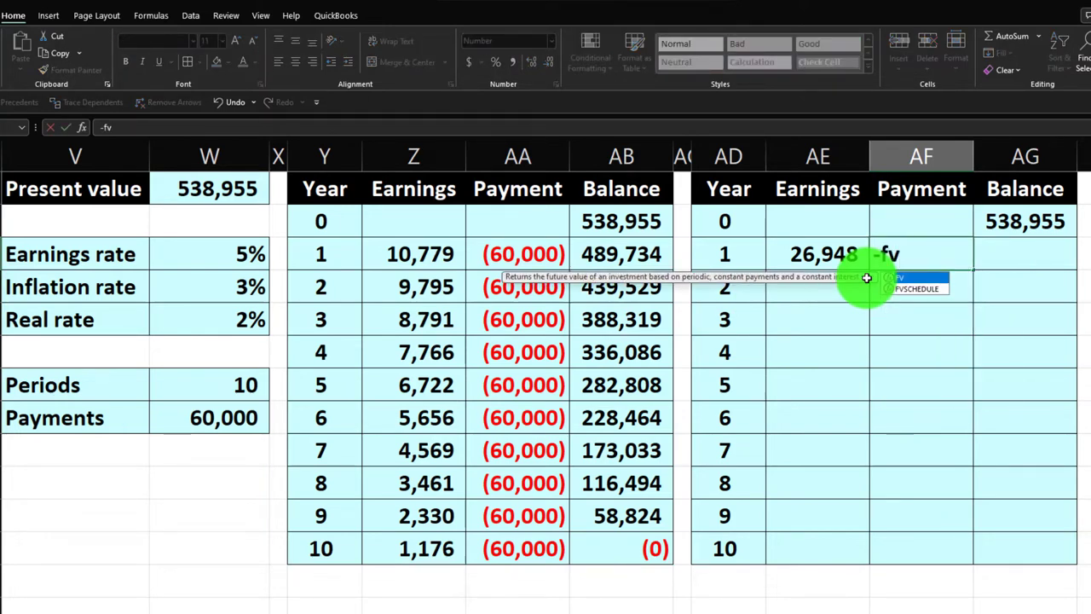
pyautogui.write('(')
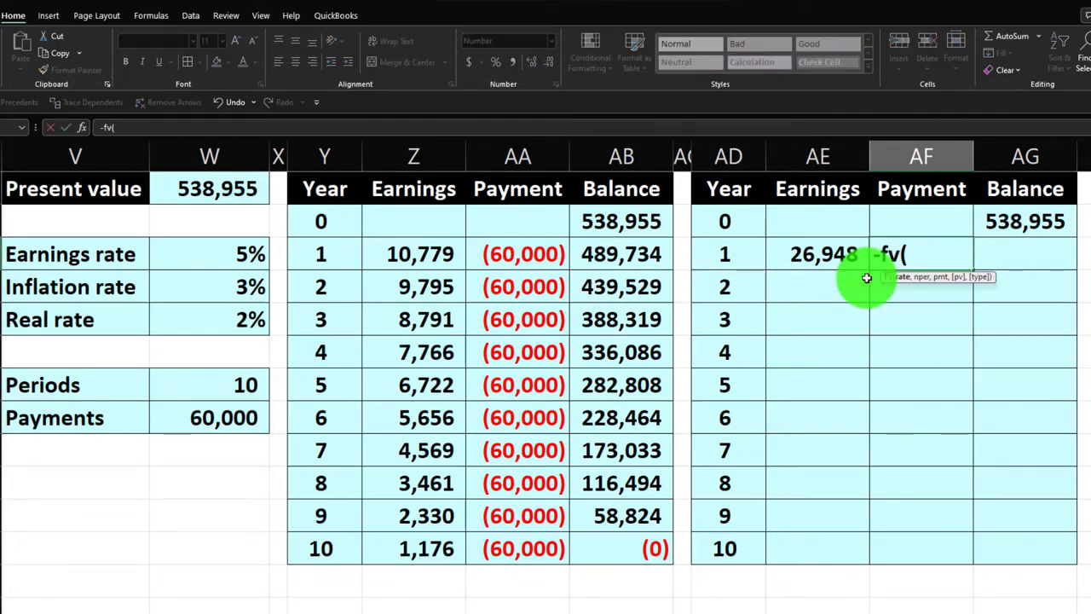
pyautogui.press('Left')
pyautogui.press('Left')
pyautogui.press('Left')
pyautogui.press('Left')
pyautogui.press('Left')
pyautogui.press('Left')
pyautogui.press('Left')
pyautogui.press('Left')
pyautogui.press('Left')
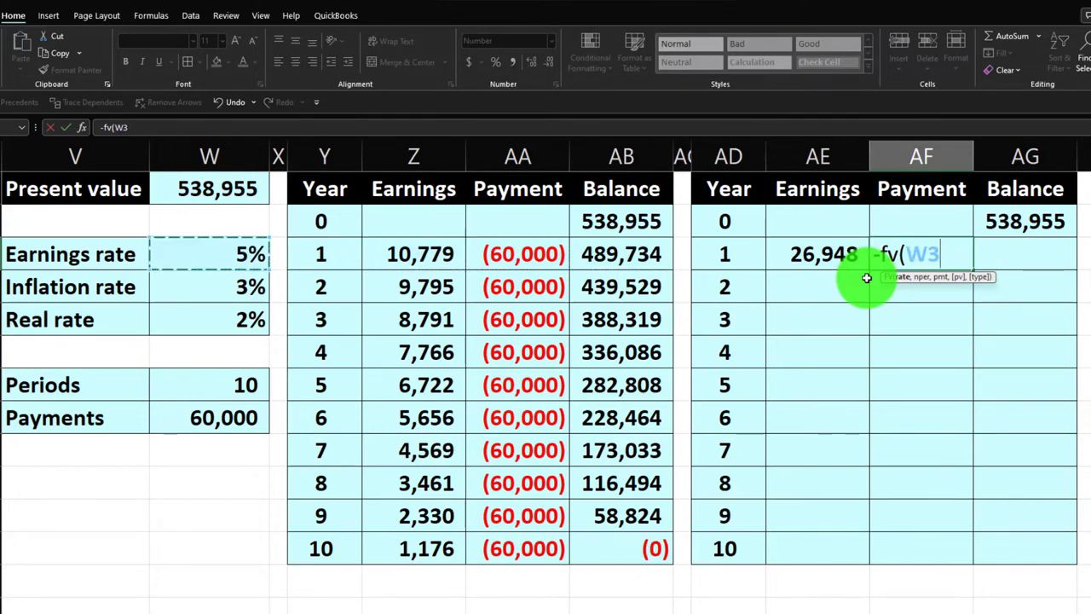
pyautogui.press('Down')
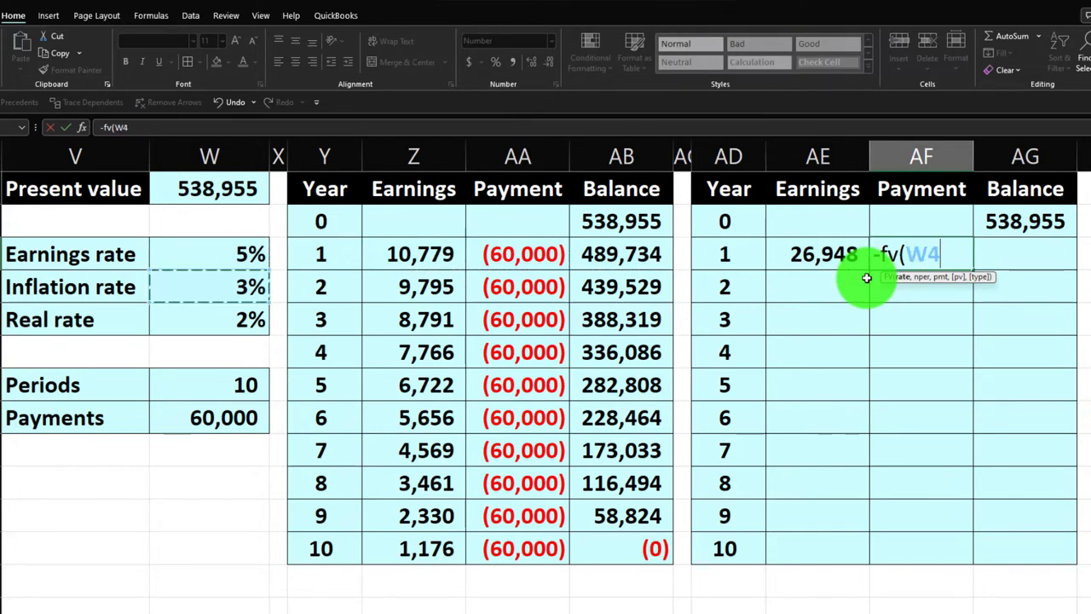
pyautogui.press('F4')
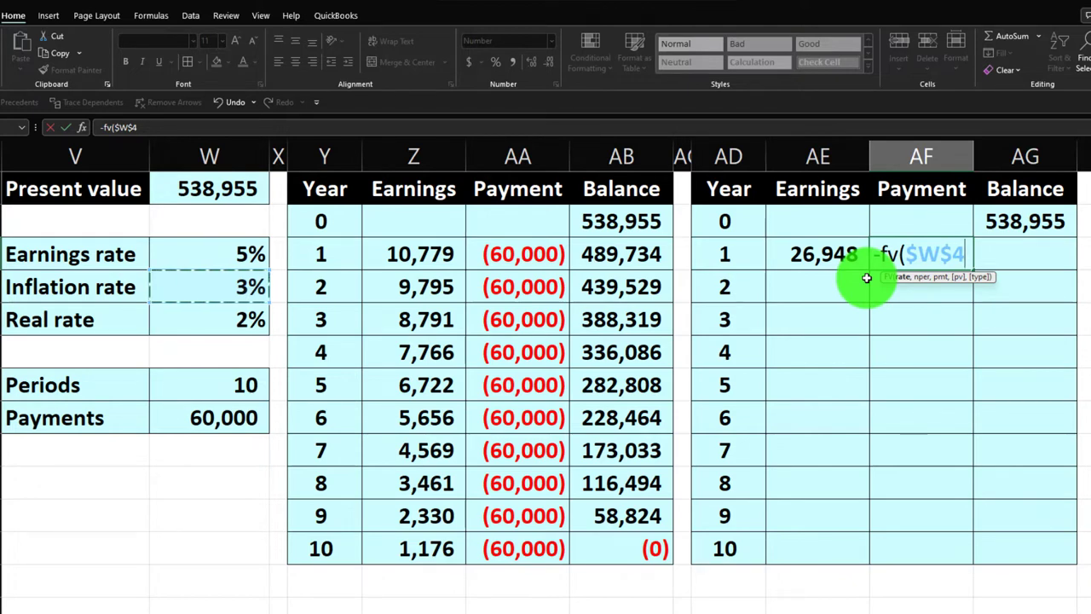
pyautogui.write(',')
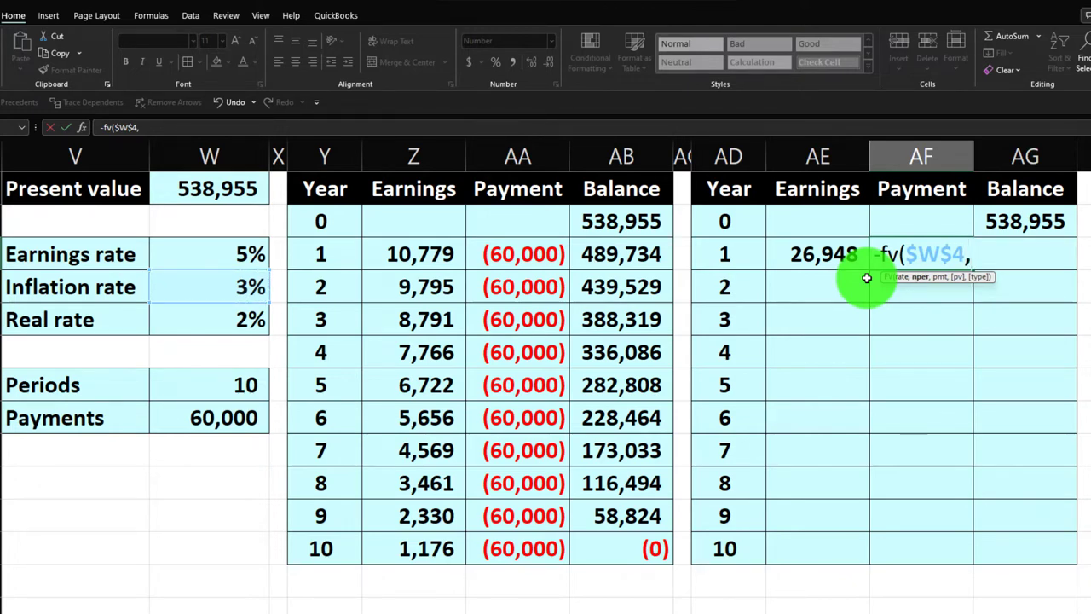
pyautogui.press('Left')
pyautogui.press('Left')
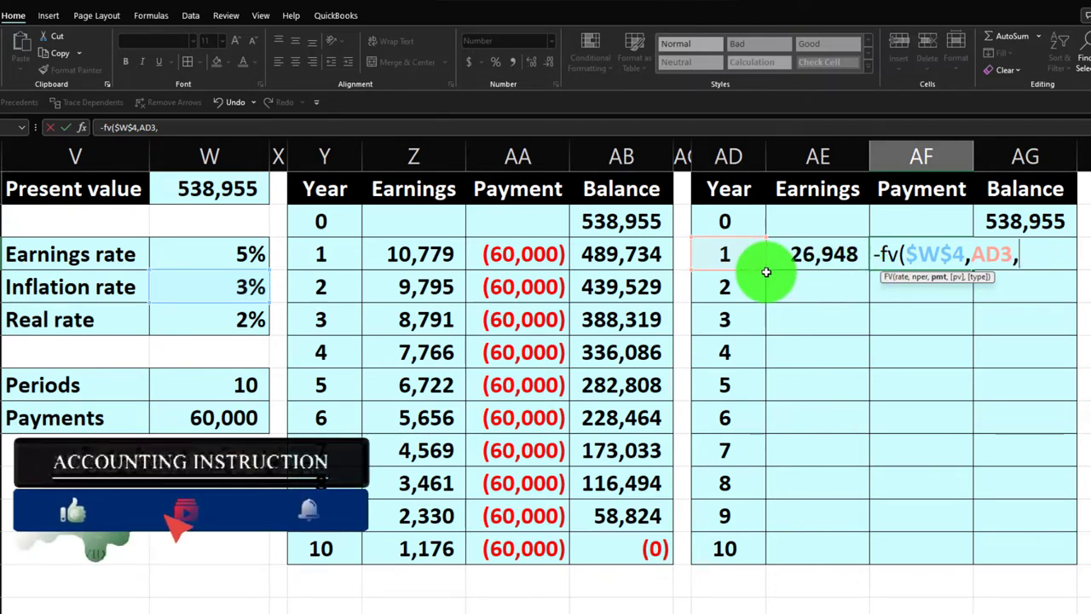
pyautogui.write(',')
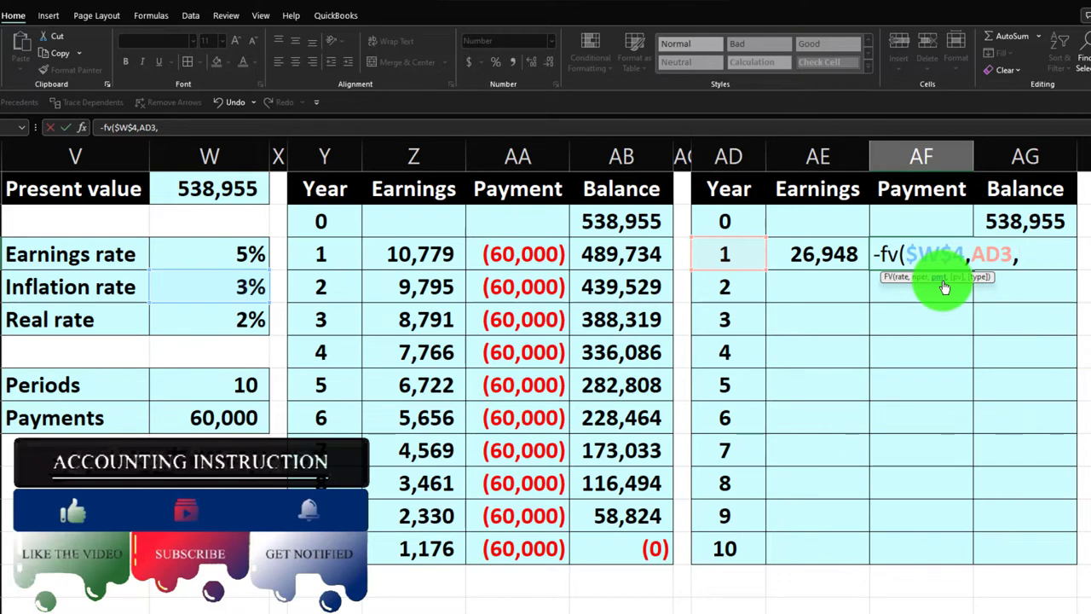
pyautogui.write(',')
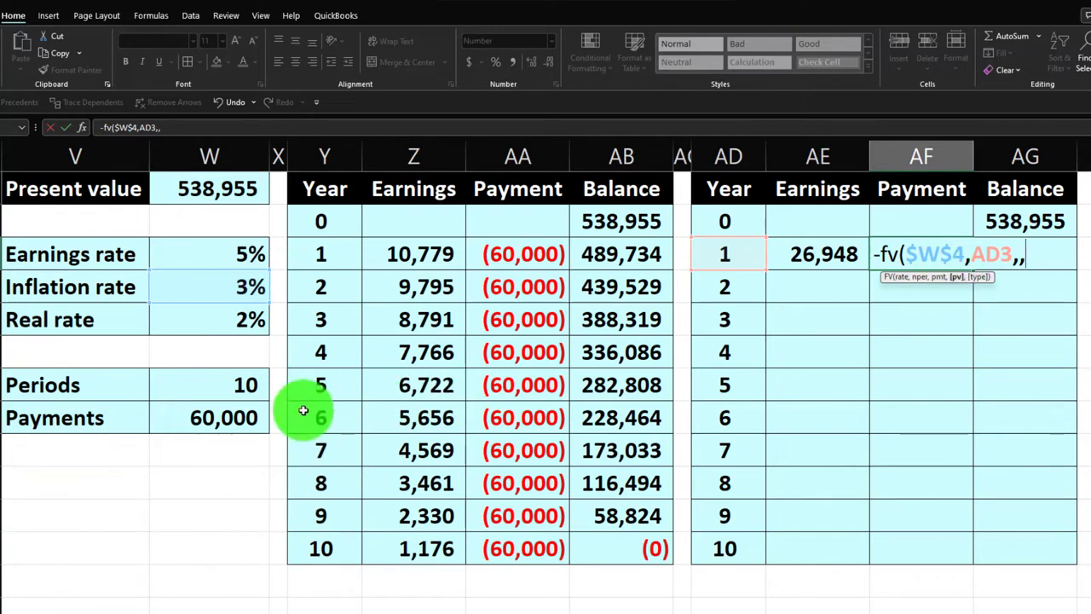
pyautogui.click(251, 417)
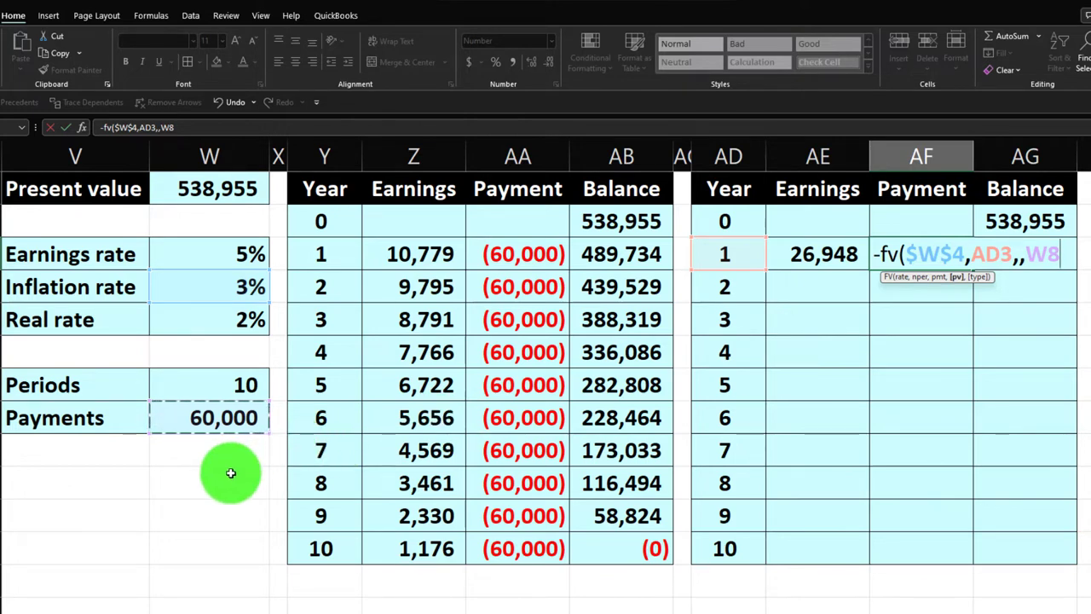
pyautogui.press('F4')
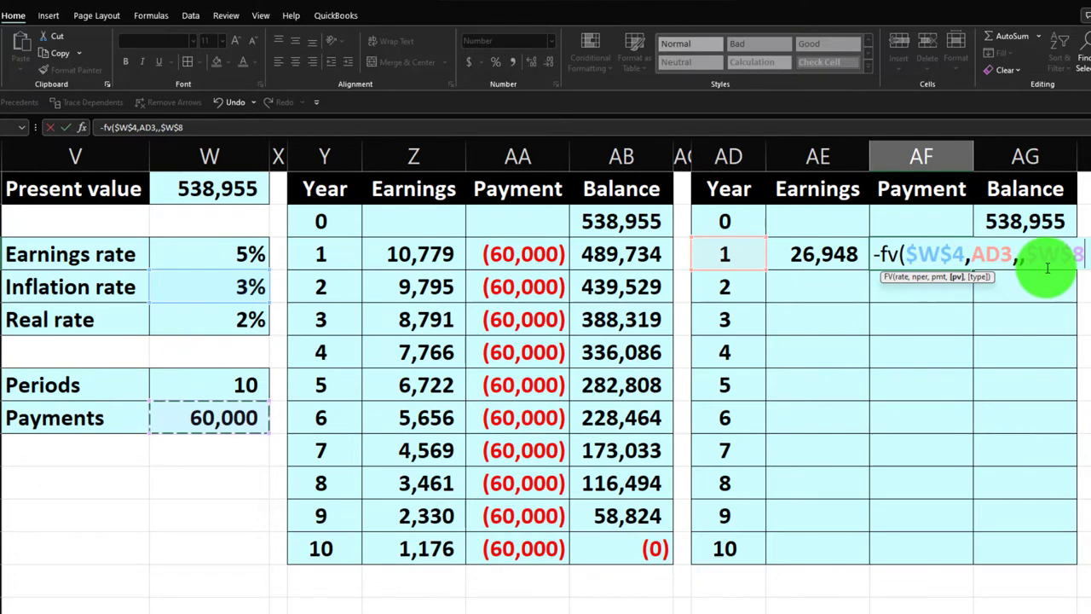
pyautogui.write(')')
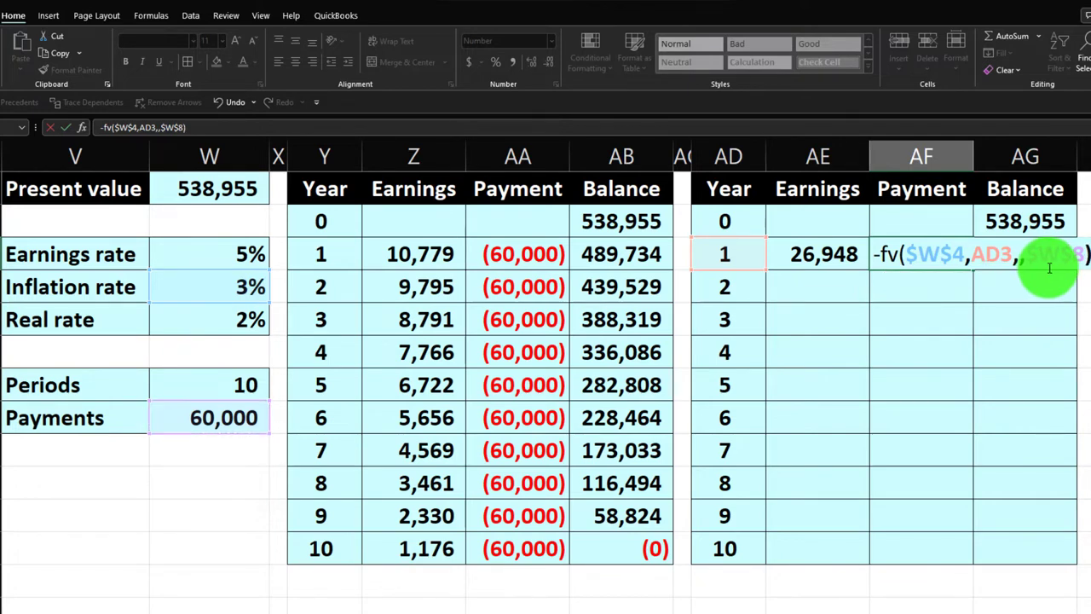
pyautogui.press('Return')
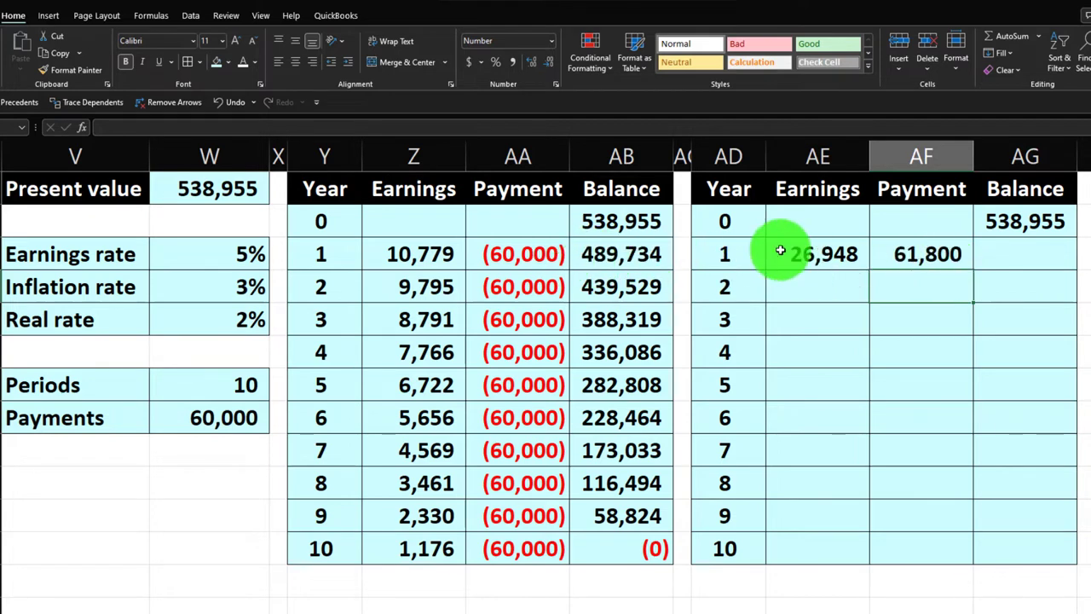
# Remove the leading minus sign from the FV formula for the year 1 Payment in AF3.
pyautogui.doubleClick(901, 253)
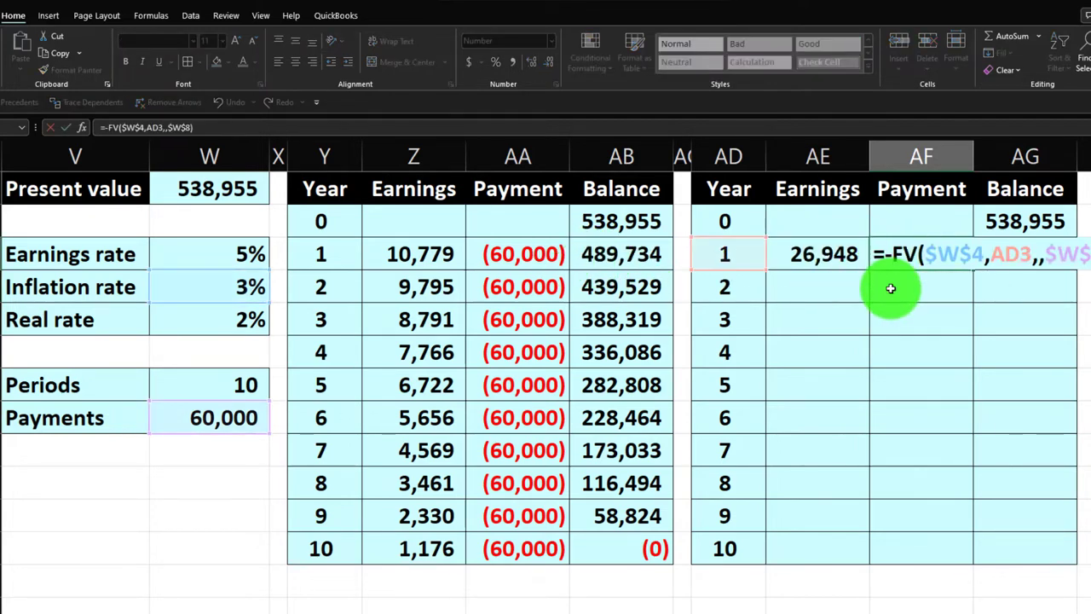
pyautogui.press('BackSpace')
pyautogui.press('Return')
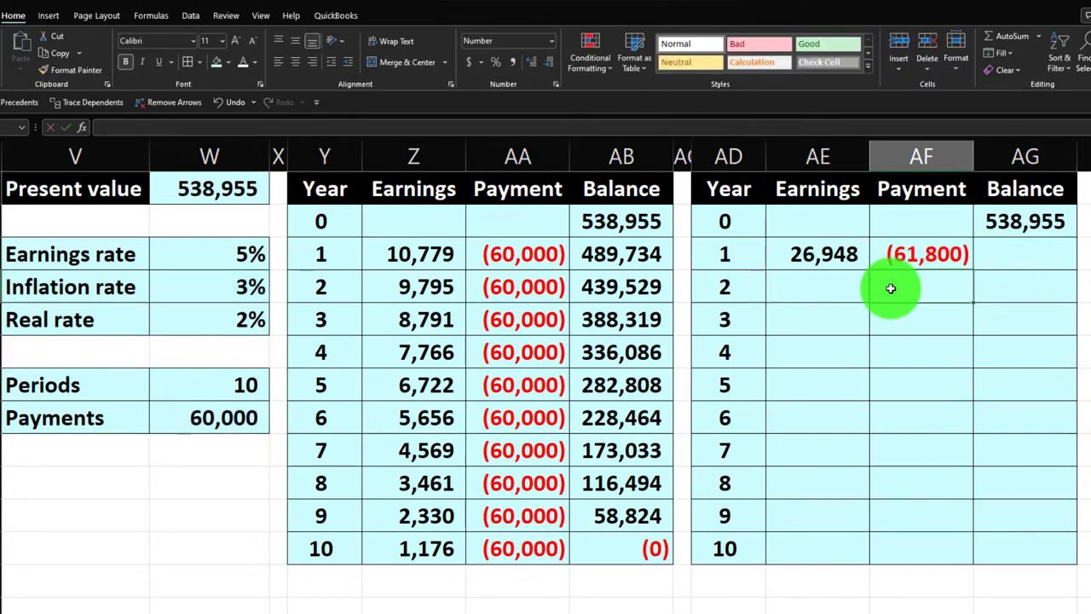
# Calculate the year 1 Balance in AG3 with =AG2+SUM(AE3:AF3).
pyautogui.press('Up')
pyautogui.press('Right')
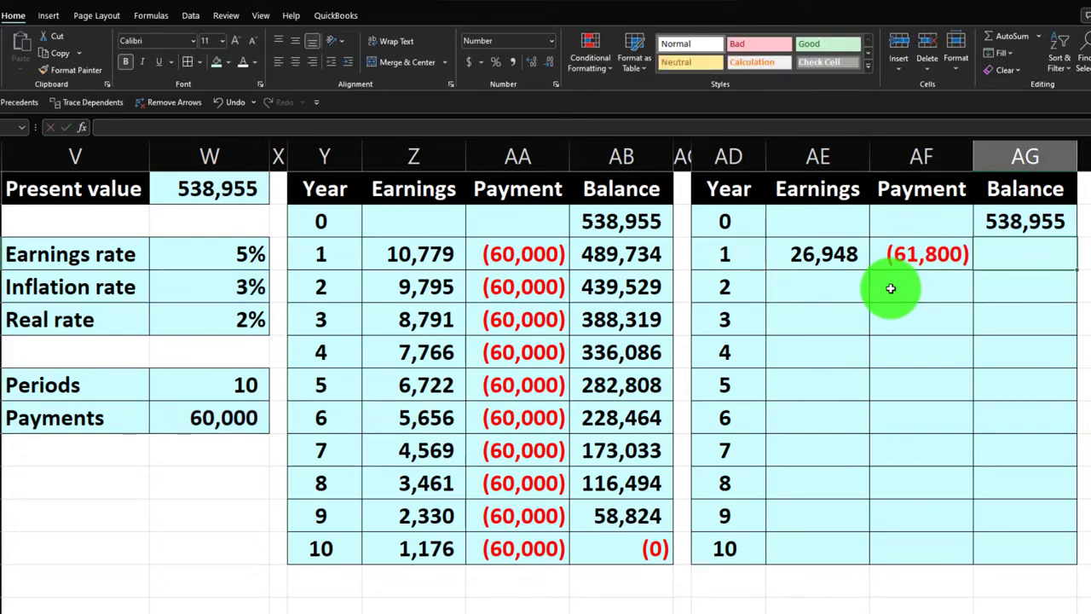
pyautogui.write('=')
pyautogui.press('Up')
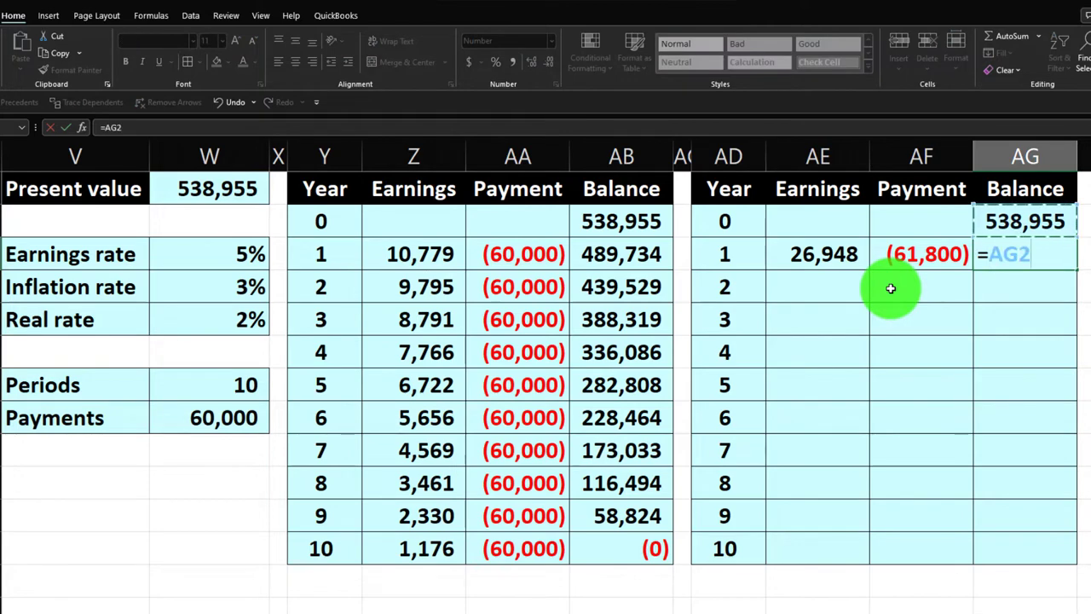
pyautogui.write('+sum(')
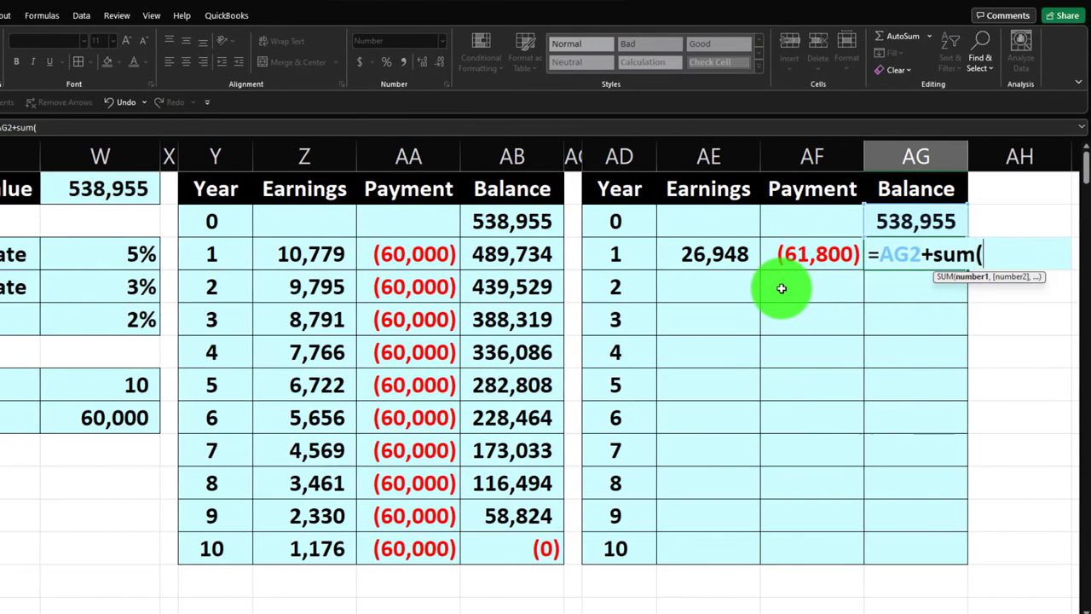
pyautogui.press('Left')
pyautogui.hotkey('shift', 'Left')
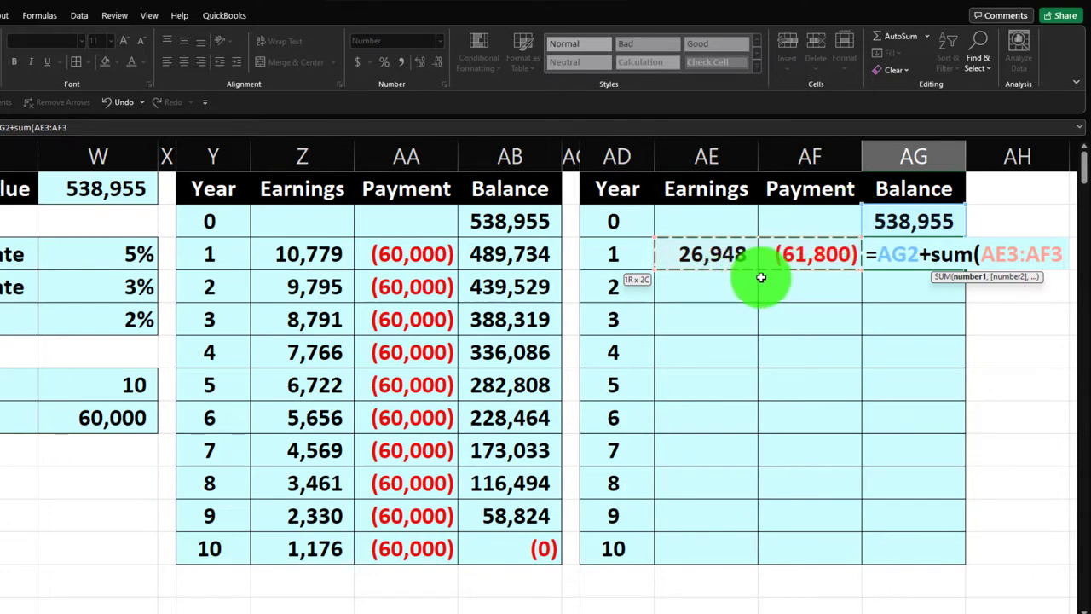
pyautogui.press('Return')
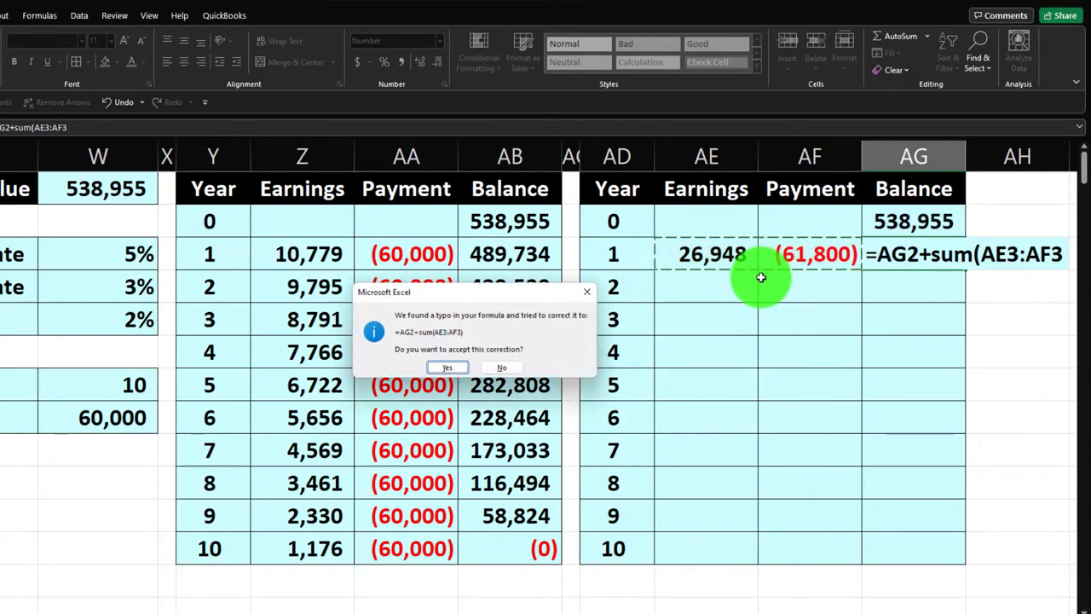
pyautogui.press('Return')
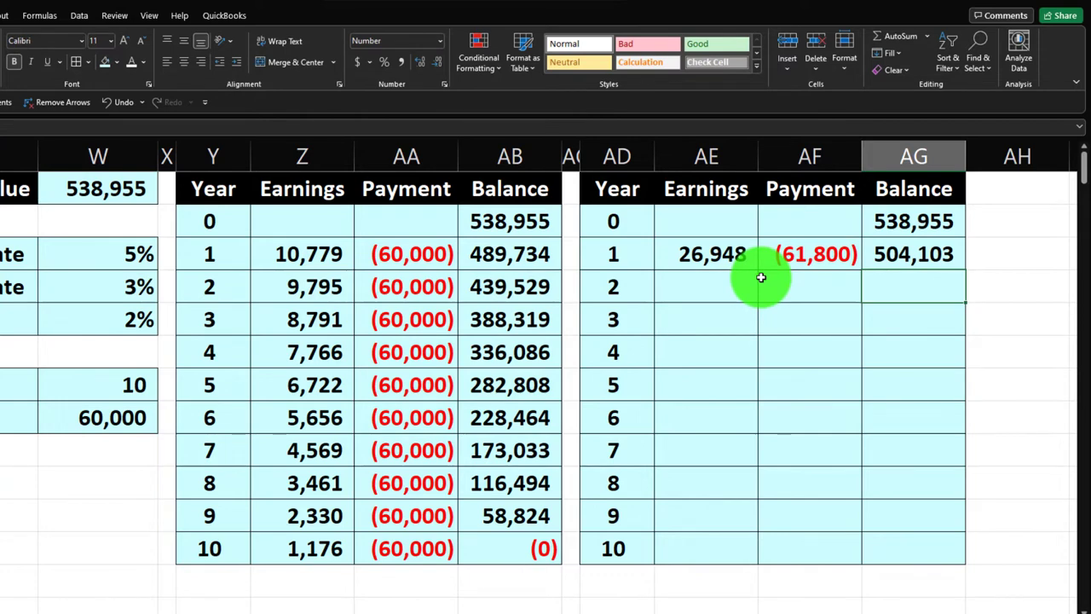
# Fill the year 1 Earnings, Payment and Balance formulas in AE3:AG3 down through year 10.
pyautogui.press('Up')
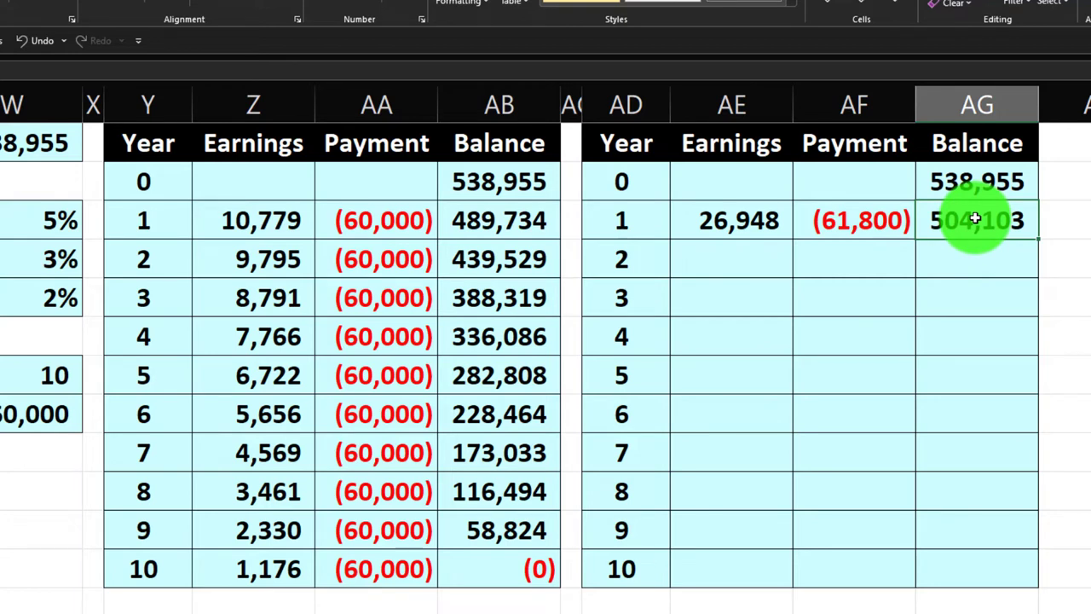
pyautogui.click(978, 248)
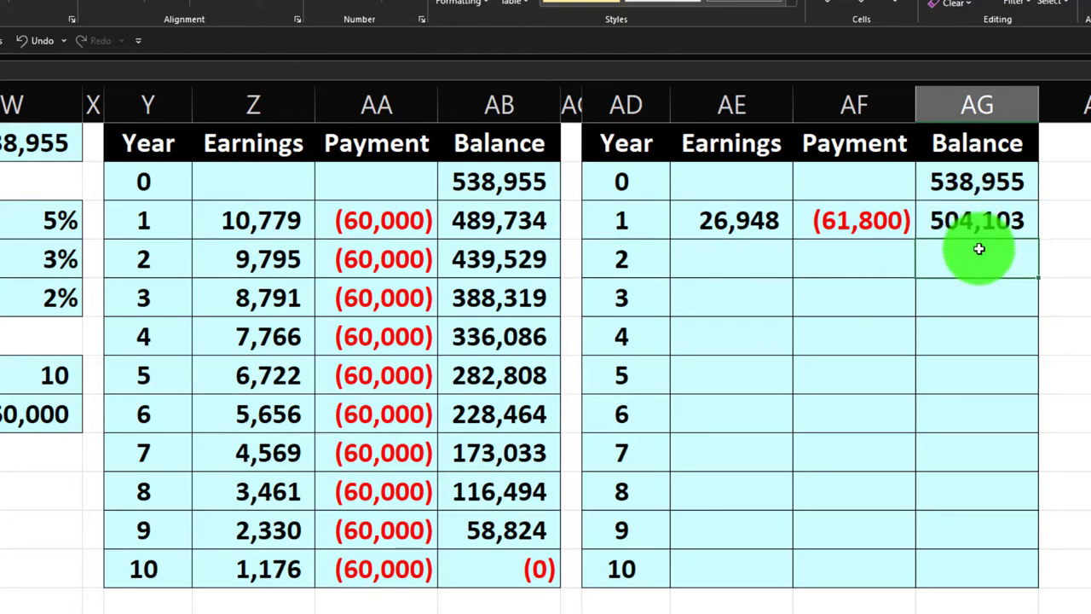
pyautogui.click(978, 295)
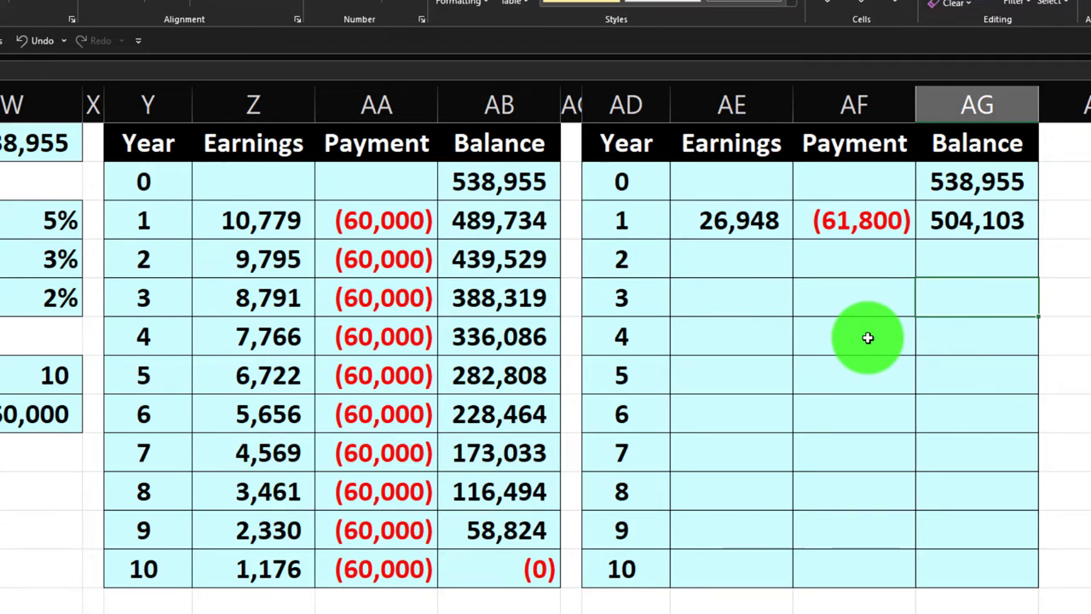
pyautogui.moveTo(756, 221); pyautogui.dragTo(1010, 566)
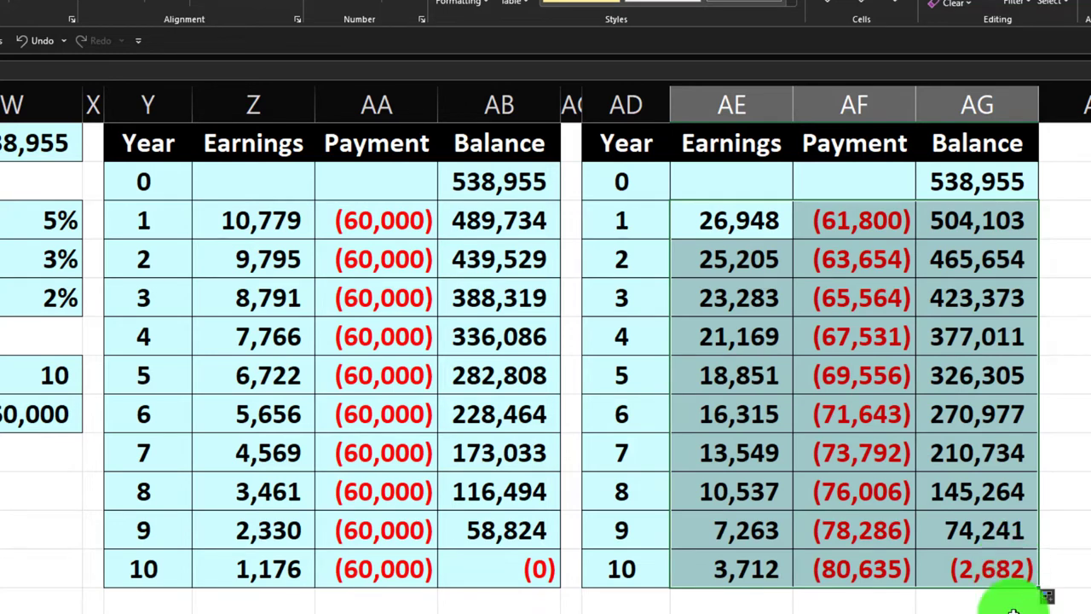
# Examine the second schedule's year 10 ending balance and how Earnings and Payment change the Balance from year 0 into year 2.
pyautogui.click(980, 587)
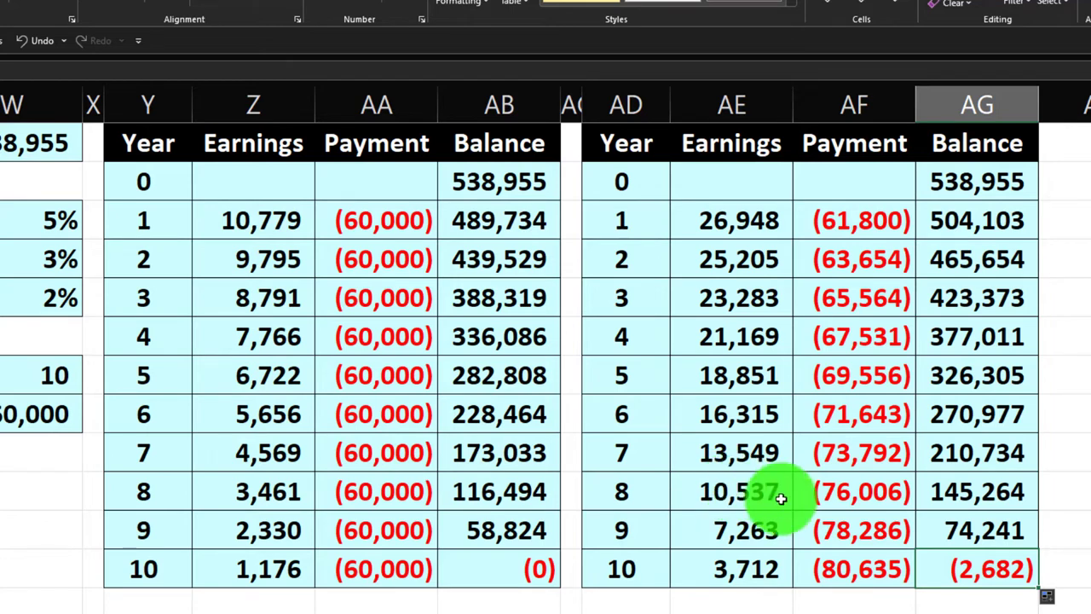
pyautogui.click(627, 533)
pyautogui.press('Down')
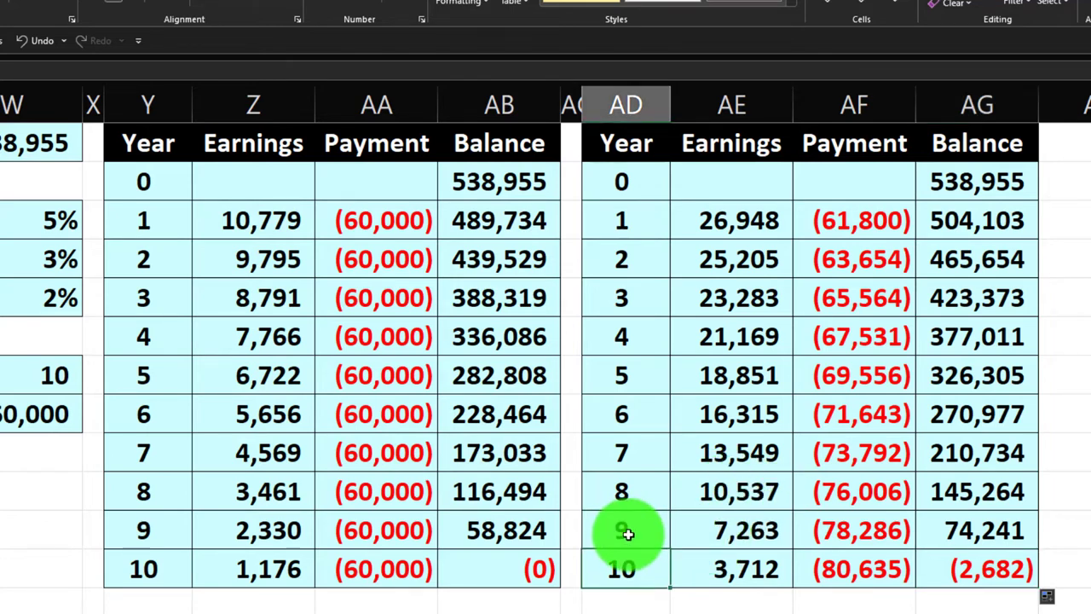
pyautogui.press('Right')
pyautogui.press('Right')
pyautogui.press('Right')
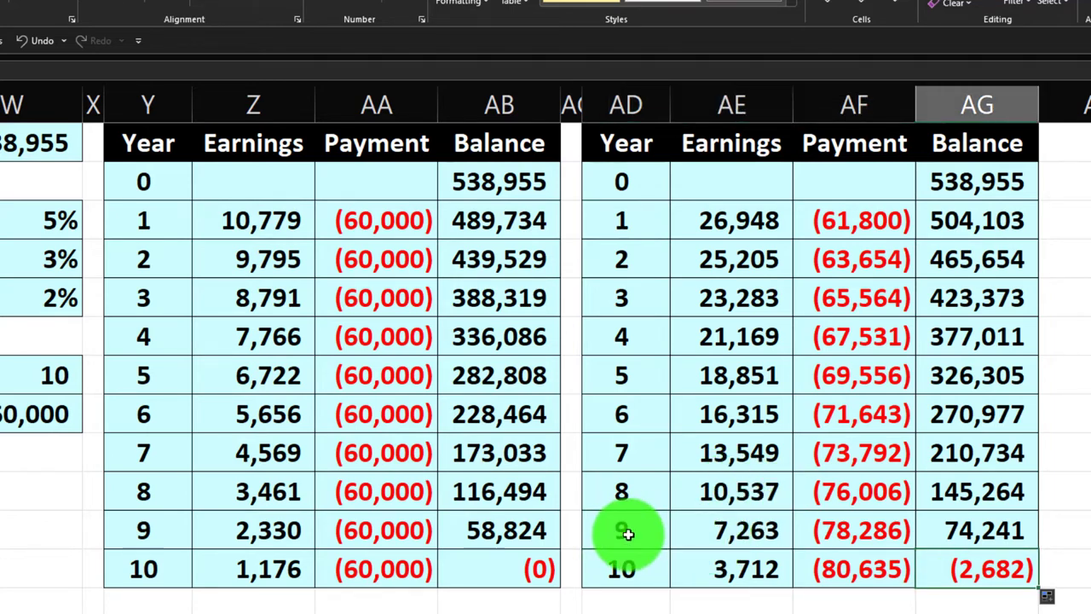
pyautogui.click(932, 186)
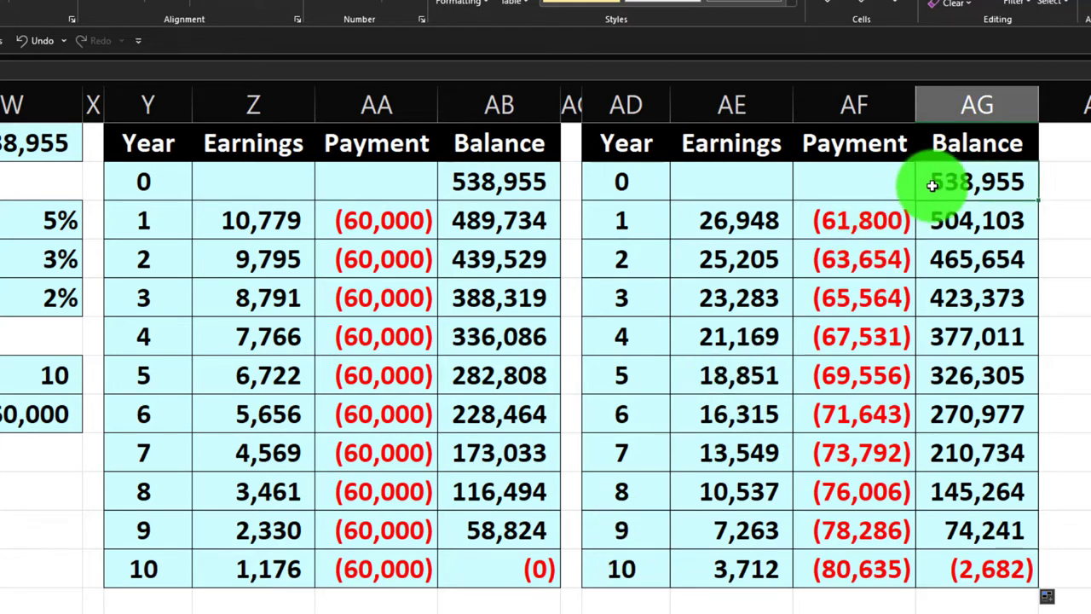
pyautogui.press('Left')
pyautogui.press('Left')
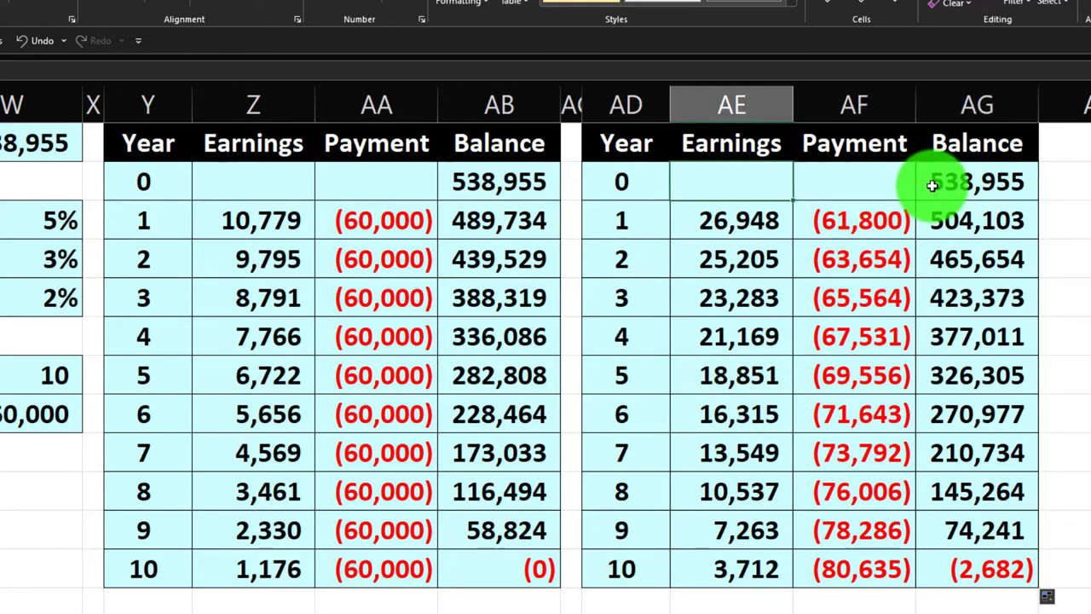
pyautogui.press('Down')
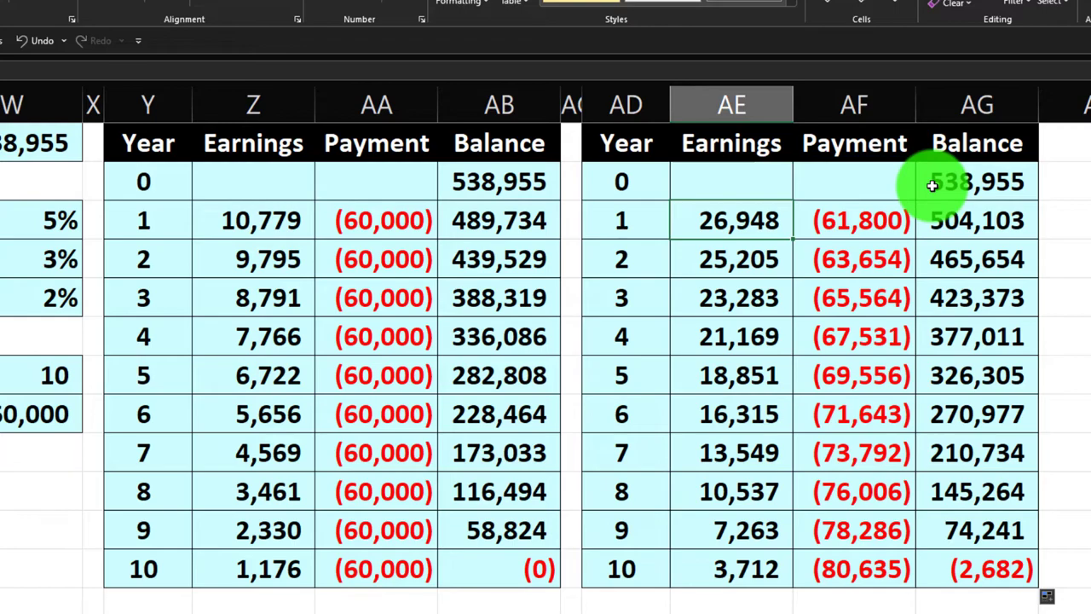
pyautogui.press('Right')
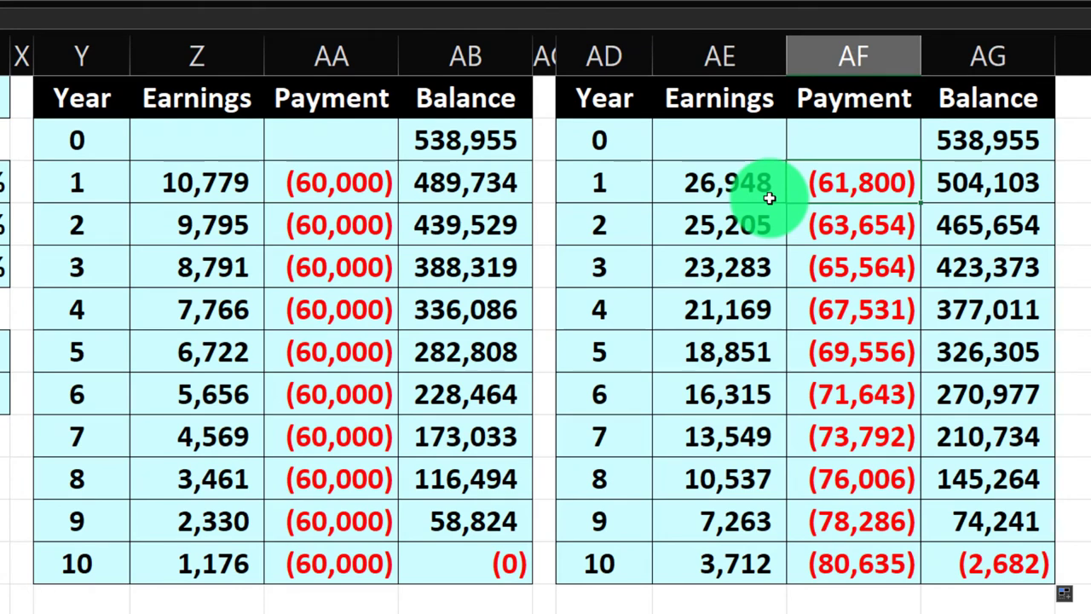
pyautogui.click(958, 185)
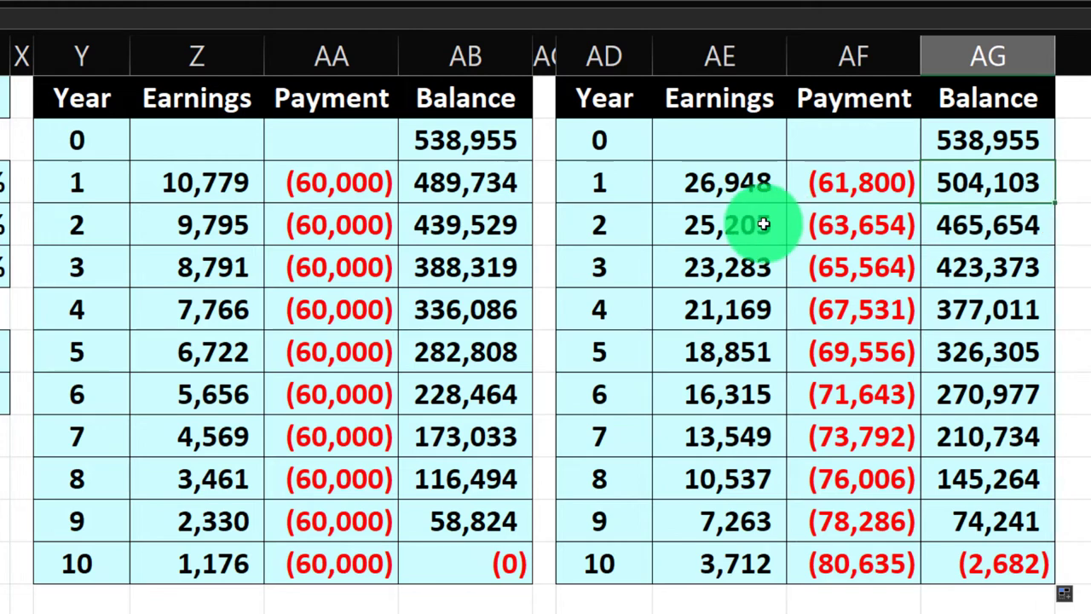
pyautogui.click(725, 230)
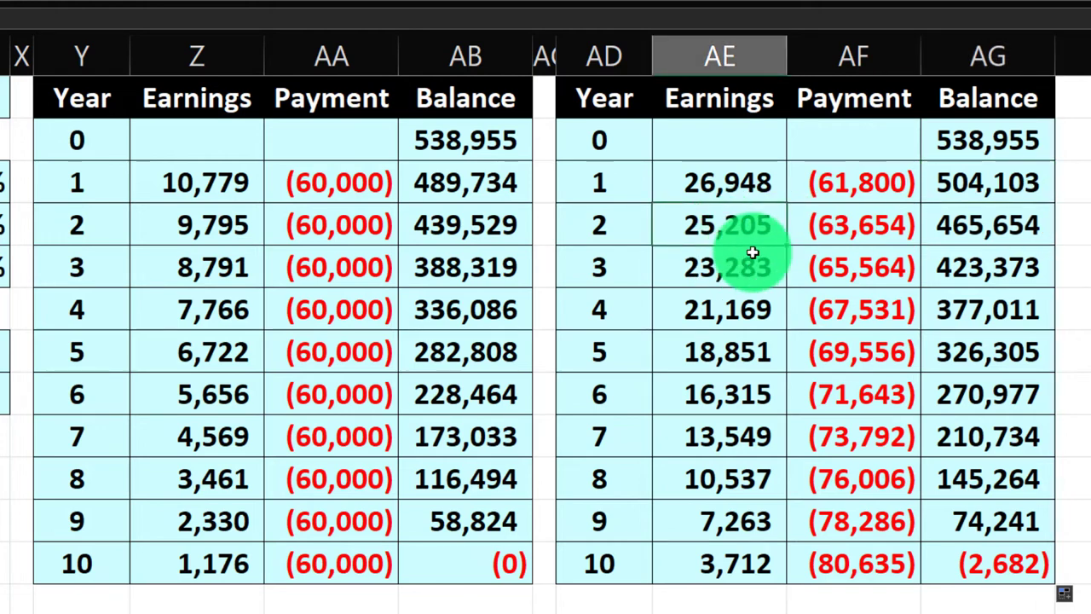
pyautogui.press('Right')
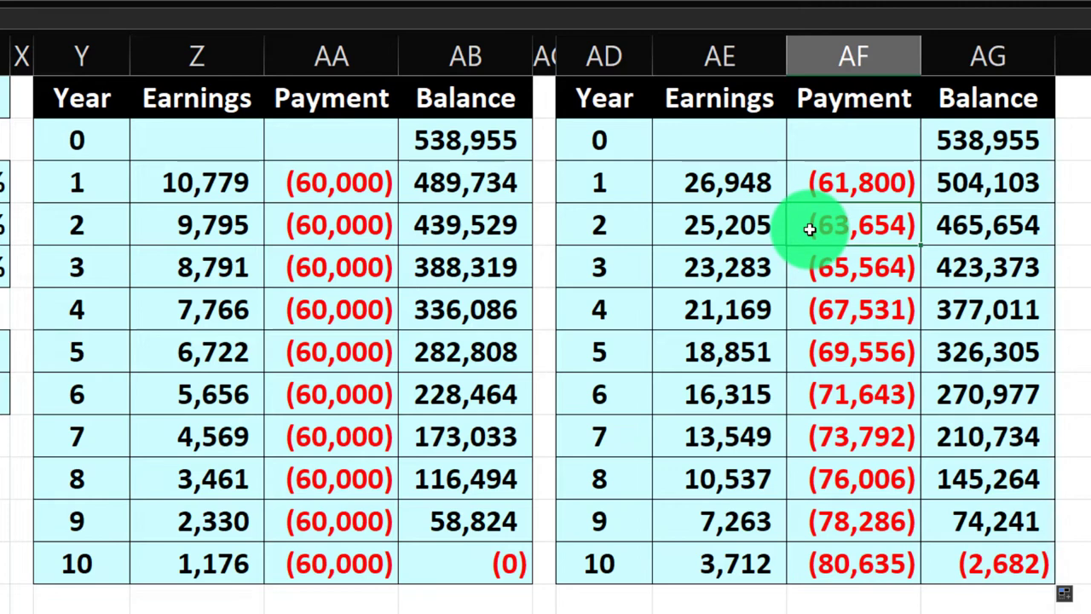
pyautogui.press('Right')
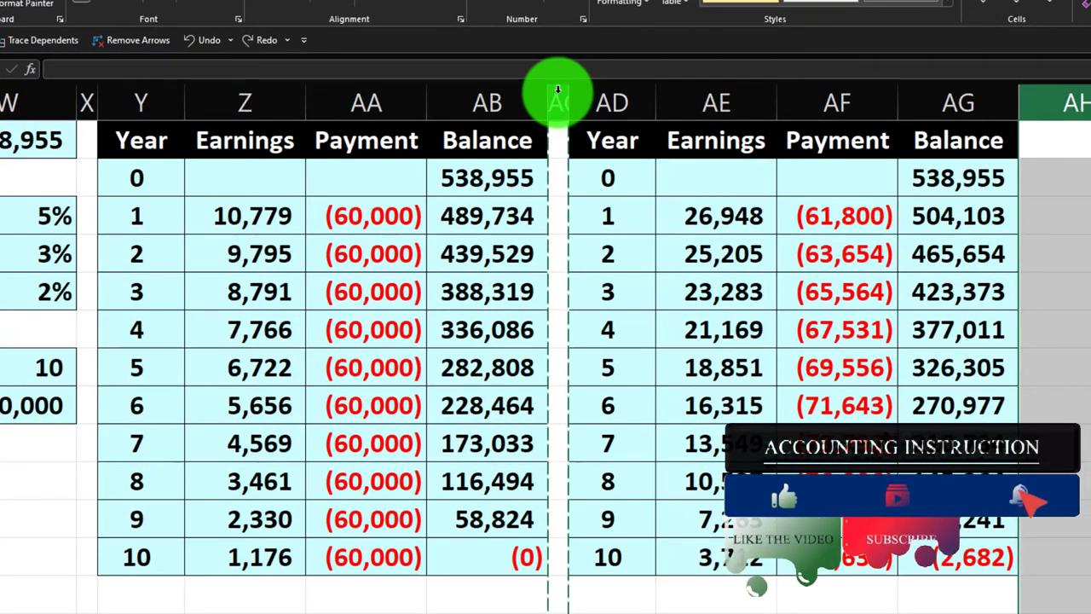
# Copy the formatting and narrow width of spacer column AC to column AH.
pyautogui.click(558, 88)
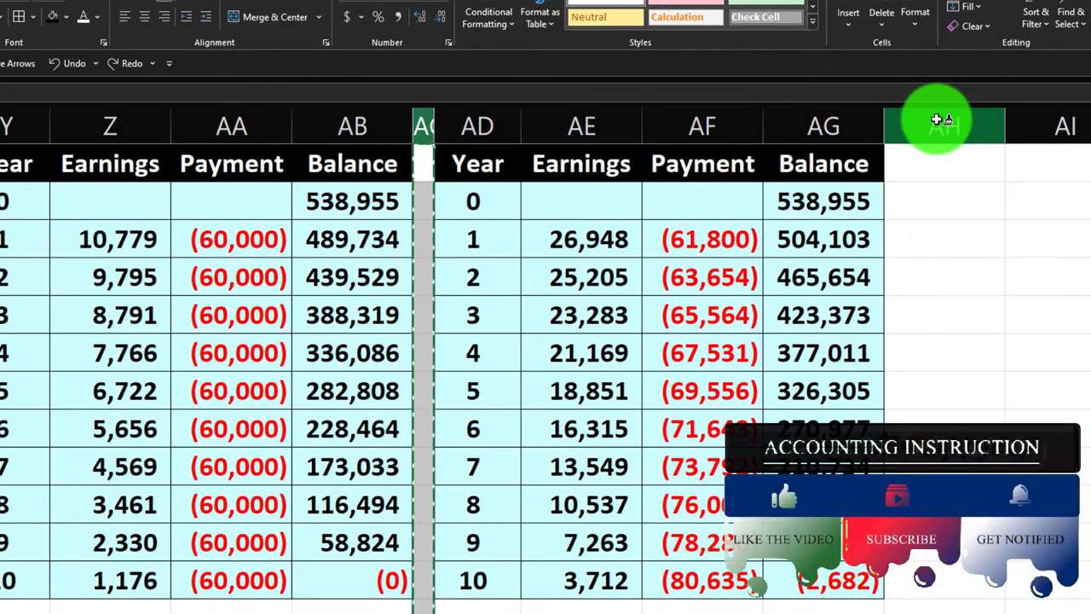
pyautogui.click(937, 122)
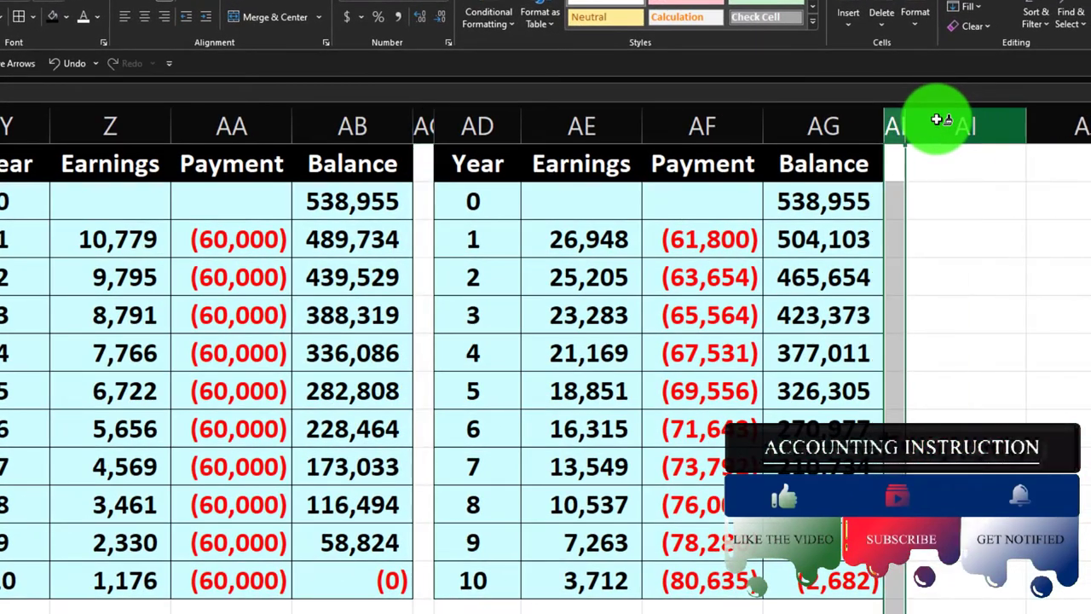
# Enter the headers Years, Payments and Insurance for a third schedule across AI1:AK1.
pyautogui.click(940, 158)
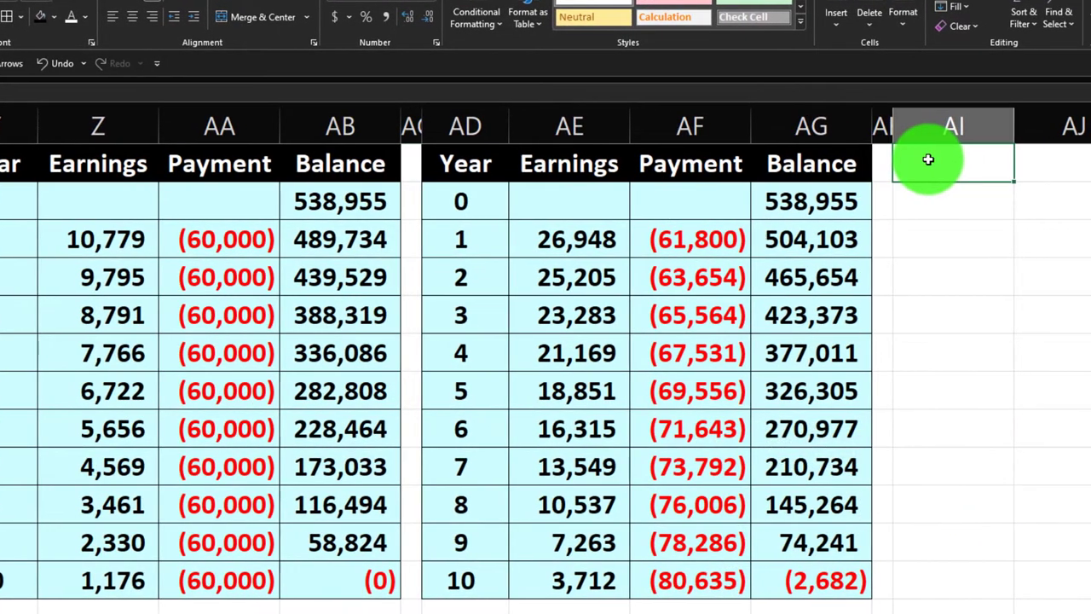
pyautogui.write('Years')
pyautogui.press('Tab')
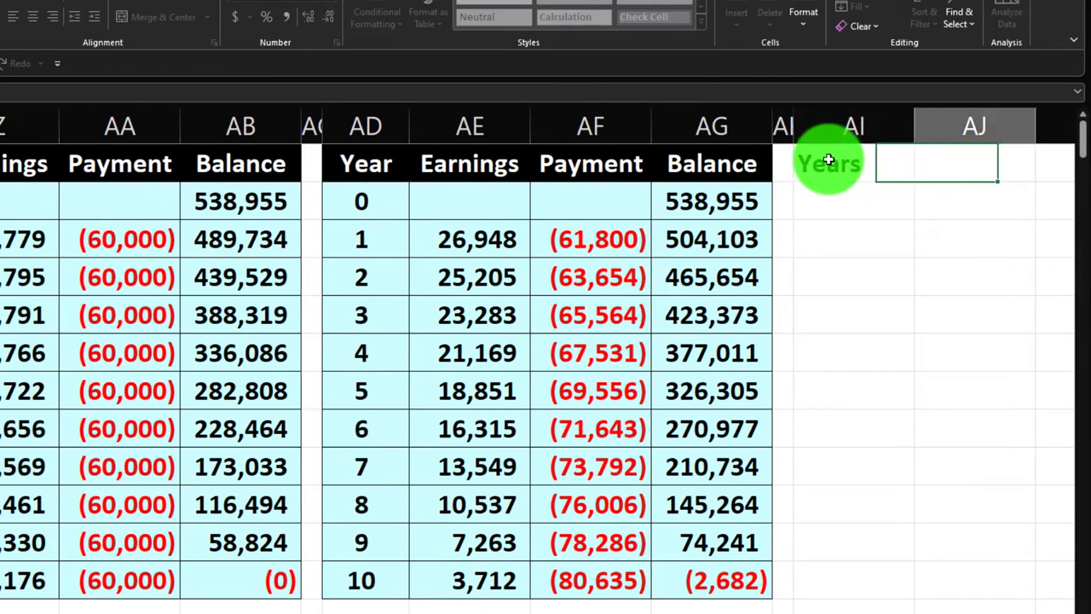
pyautogui.write('Payments')
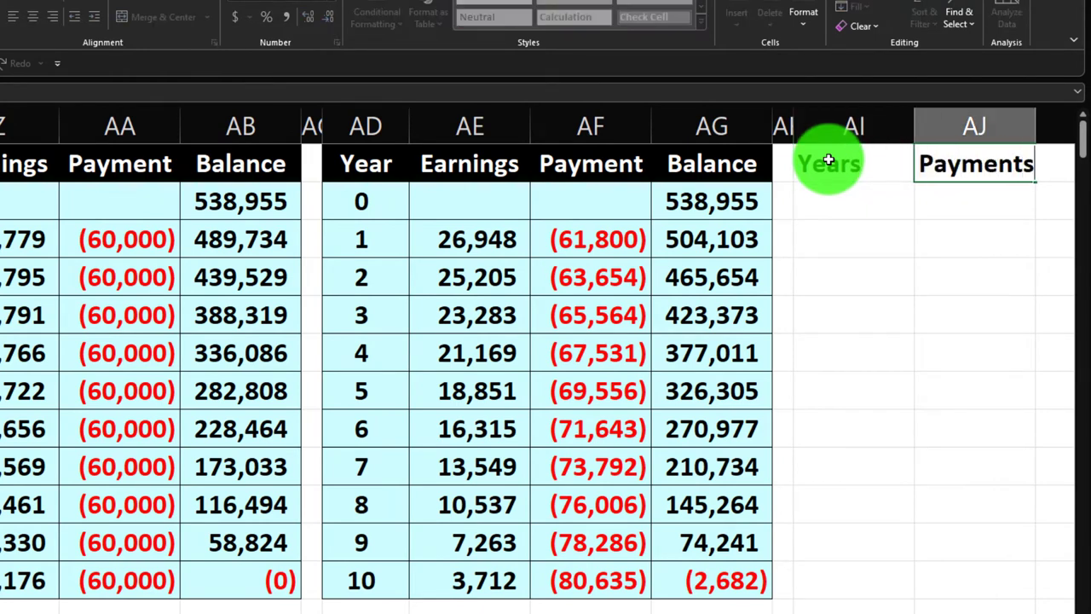
pyautogui.press('Tab')
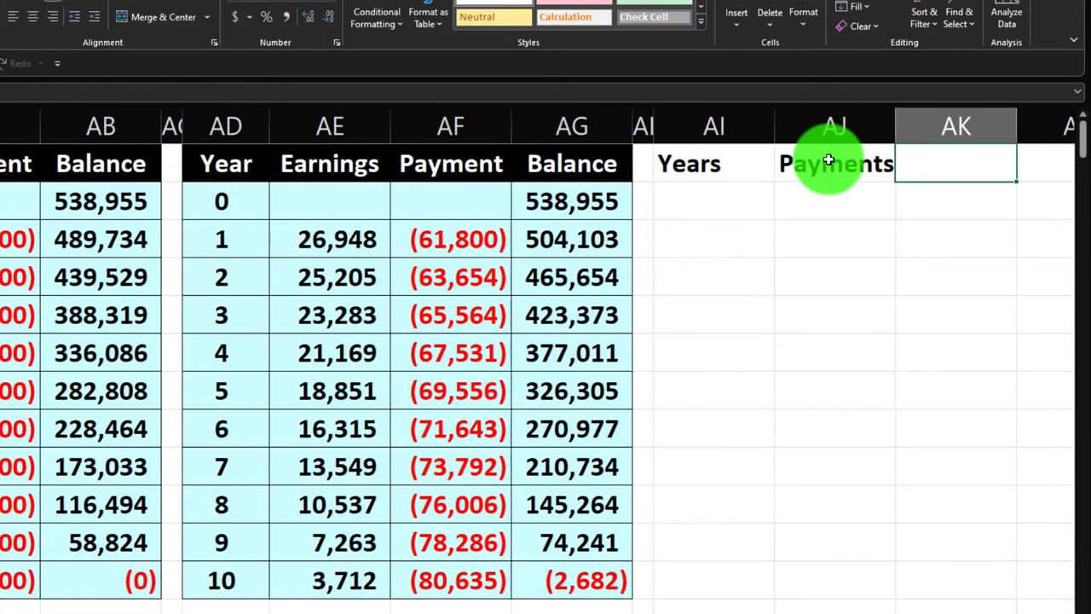
pyautogui.write('B')
pyautogui.press('BackSpace')
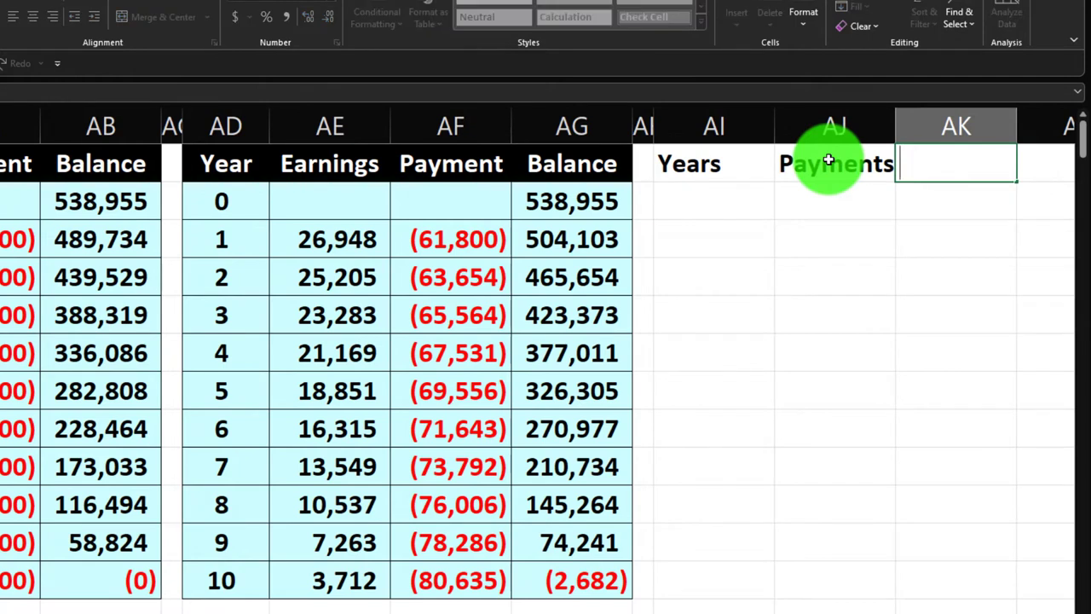
pyautogui.write('Insruance')
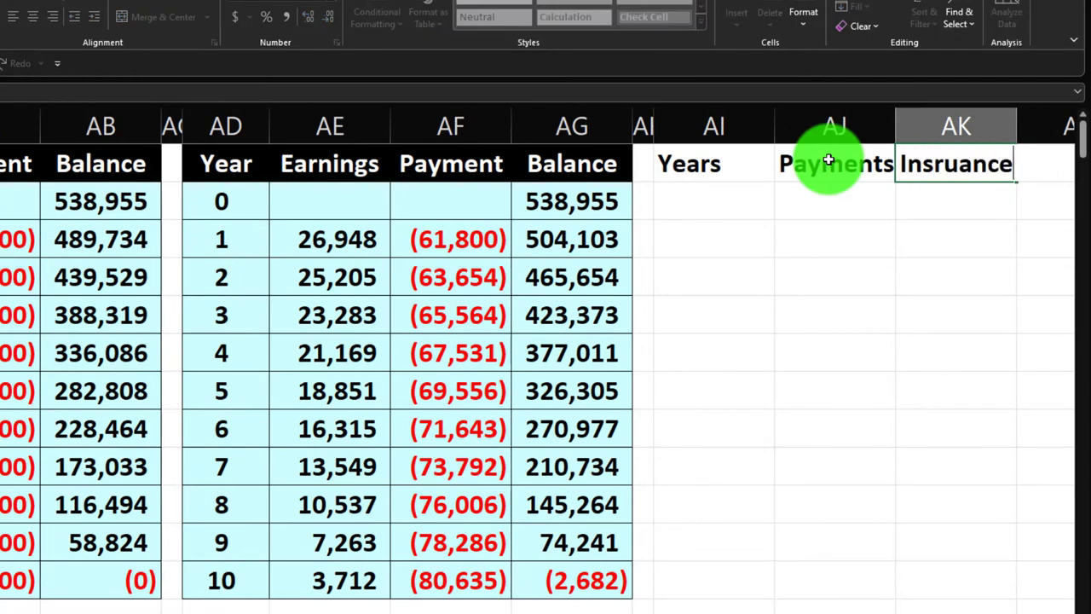
pyautogui.press('Return')
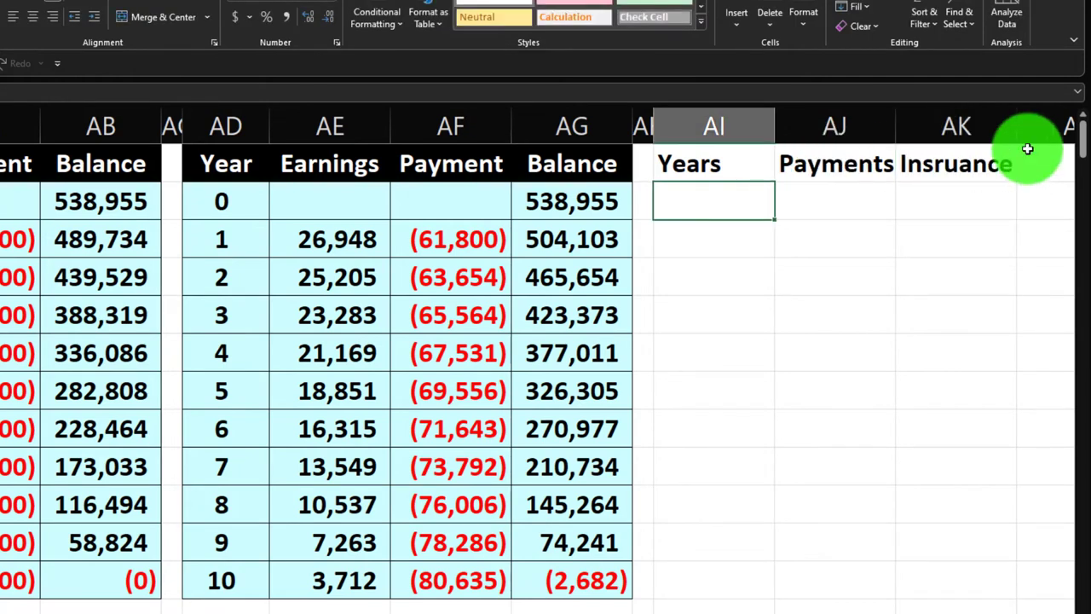
# Correct the spelling of the header in AK1 to Insurance.
pyautogui.doubleClick(938, 174)
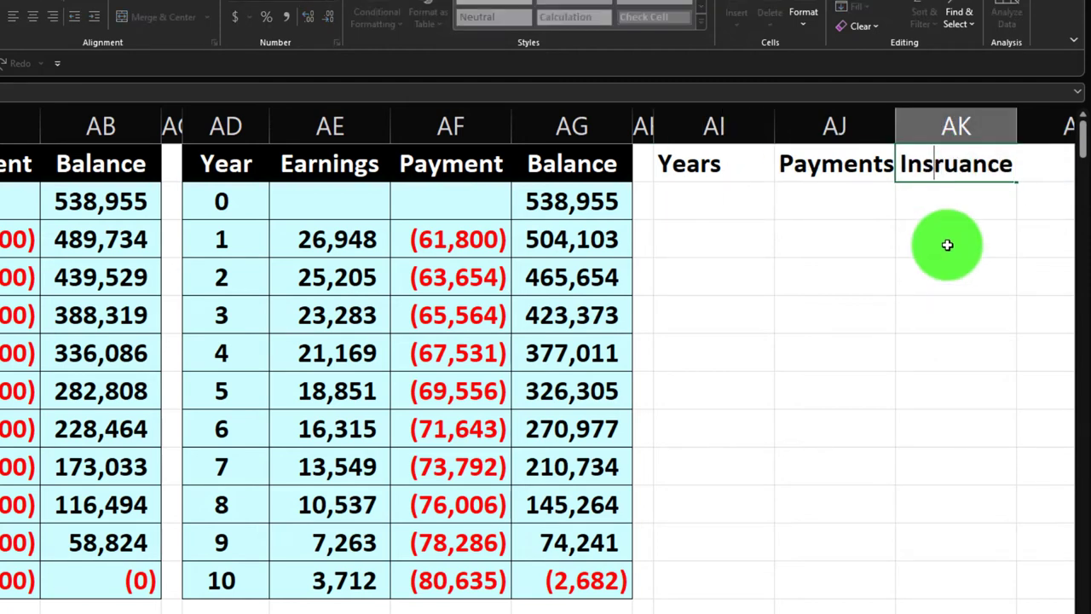
pyautogui.write('u')
pyautogui.press('Return')
pyautogui.press('Up')
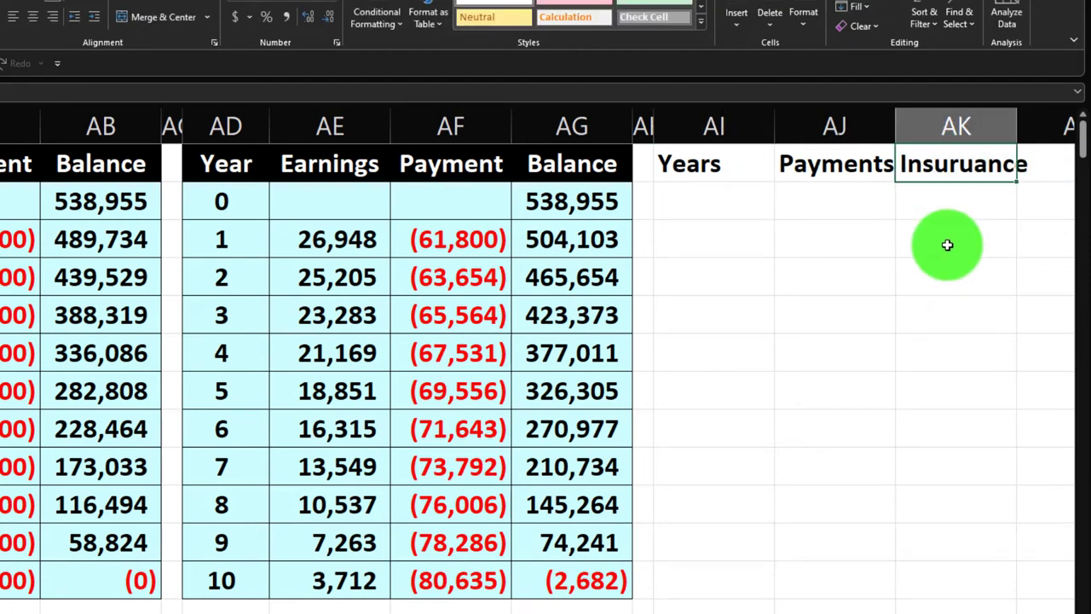
pyautogui.doubleClick(972, 164)
pyautogui.press('BackSpace')
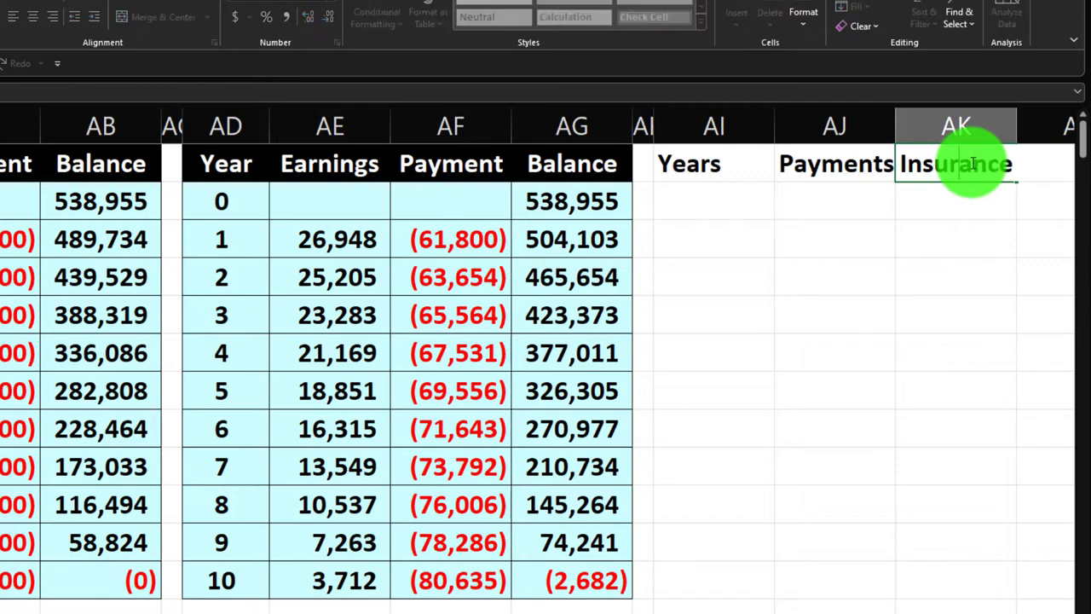
pyautogui.press('Return')
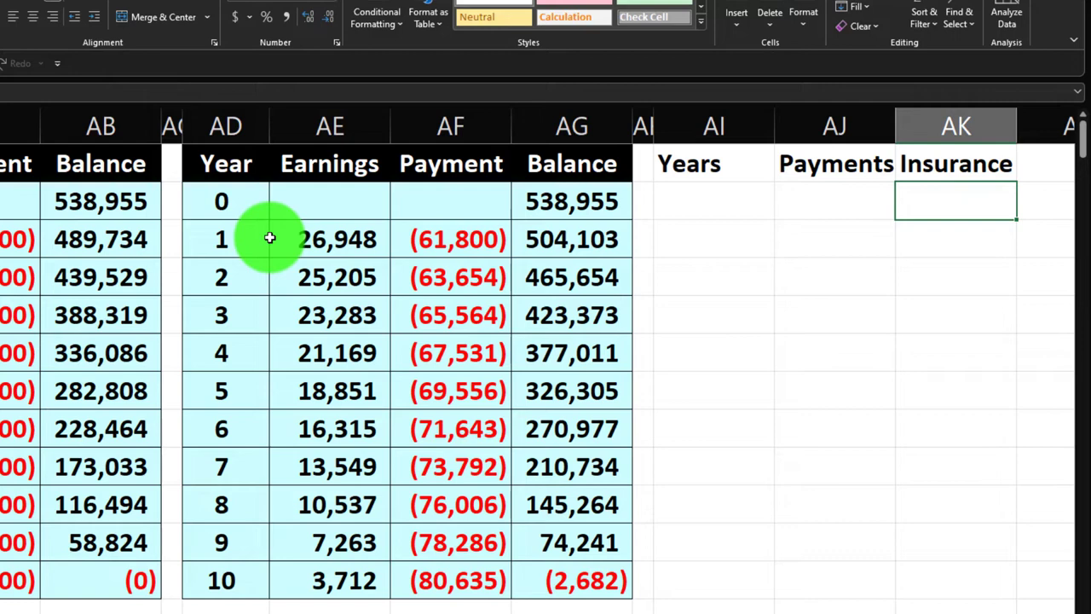
# Format the headers in AI1:AK1 with a black fill, white text and centered alignment.
pyautogui.moveTo(540, 205); pyautogui.dragTo(543, 562)
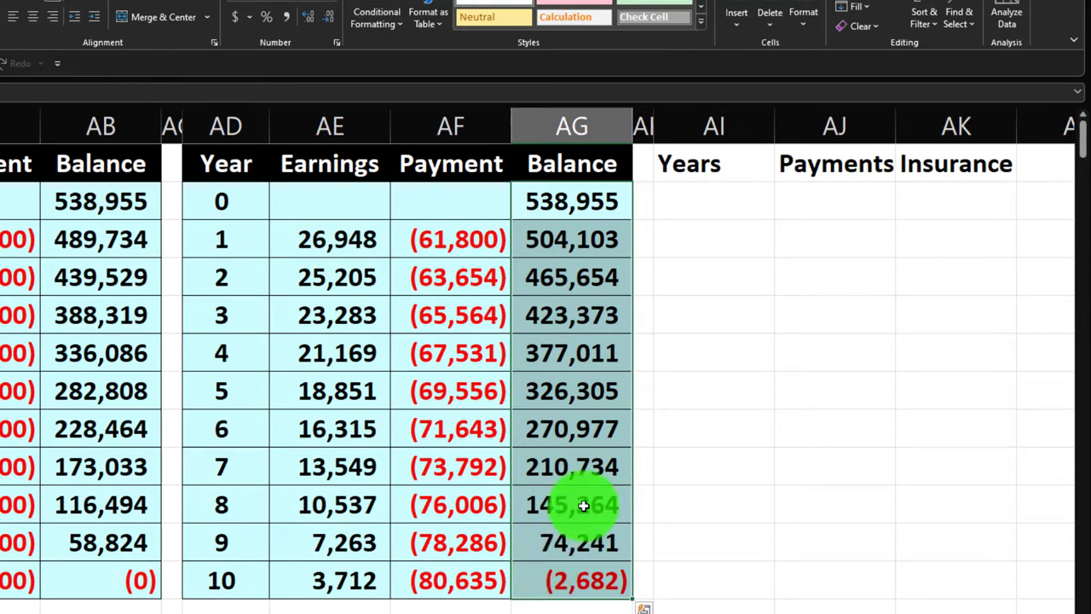
pyautogui.click(720, 168)
pyautogui.moveTo(720, 168); pyautogui.dragTo(903, 166)
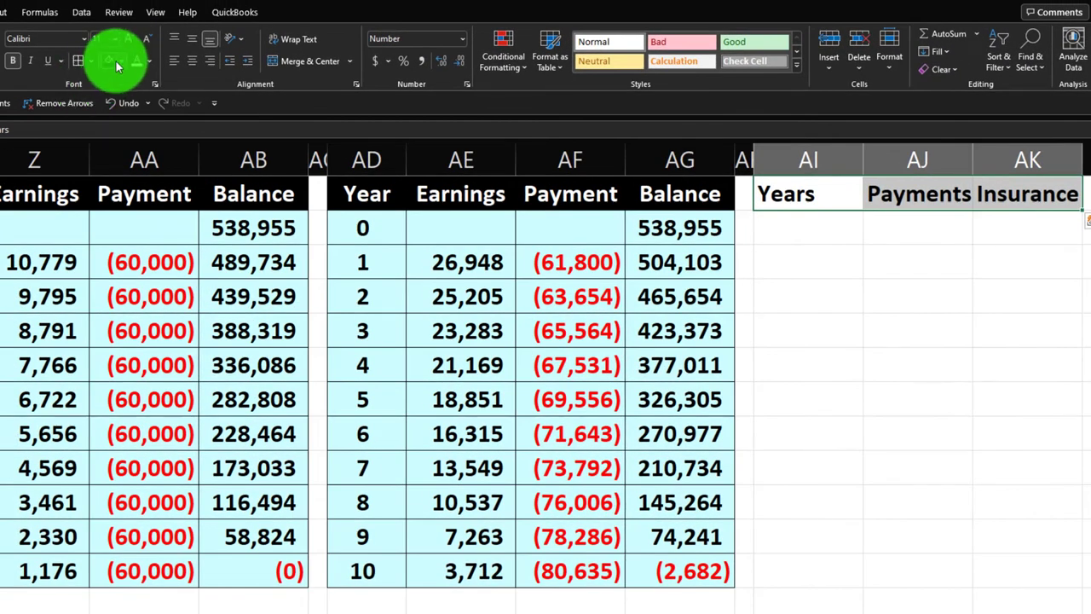
pyautogui.click(115, 60)
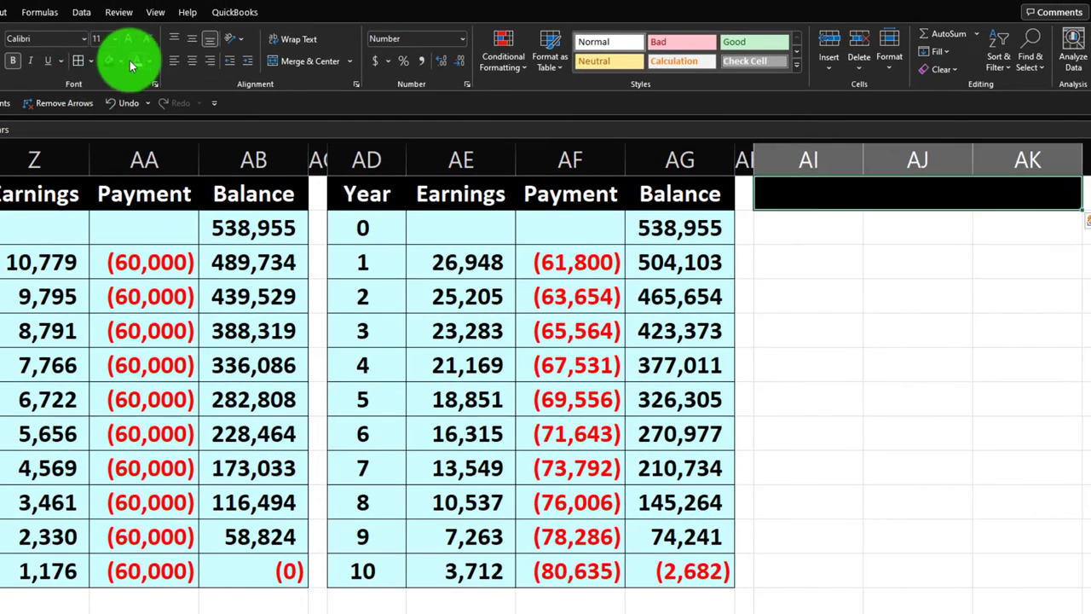
pyautogui.click(137, 60)
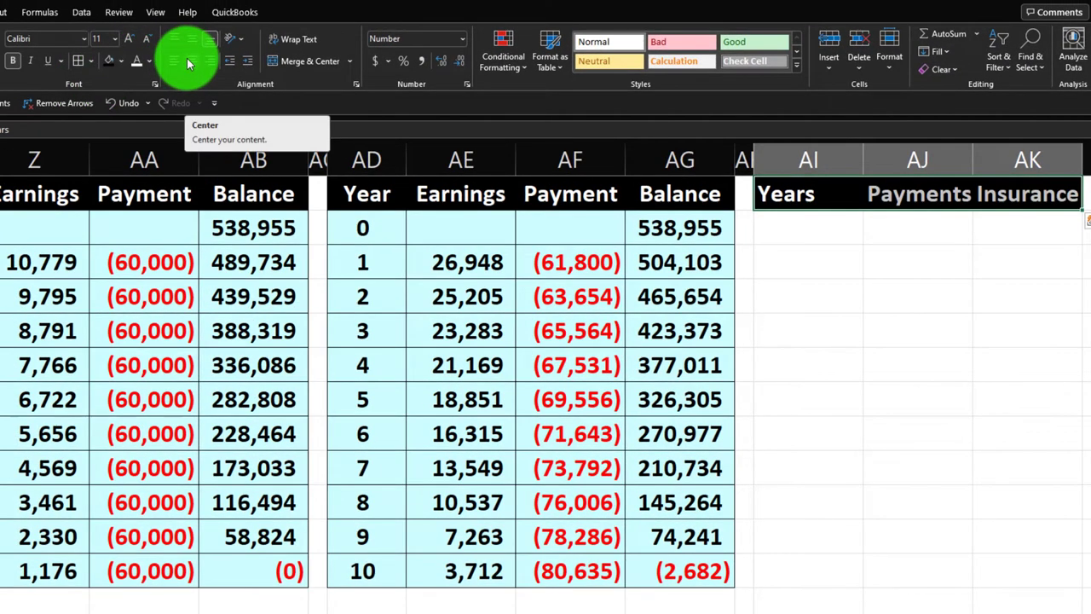
pyautogui.click(189, 61)
# Narrow column AI to just fit the Years header.
pyautogui.click(832, 262)
pyautogui.moveTo(861, 159); pyautogui.dragTo(839, 155)
pyautogui.moveTo(833, 158); pyautogui.dragTo(827, 158)
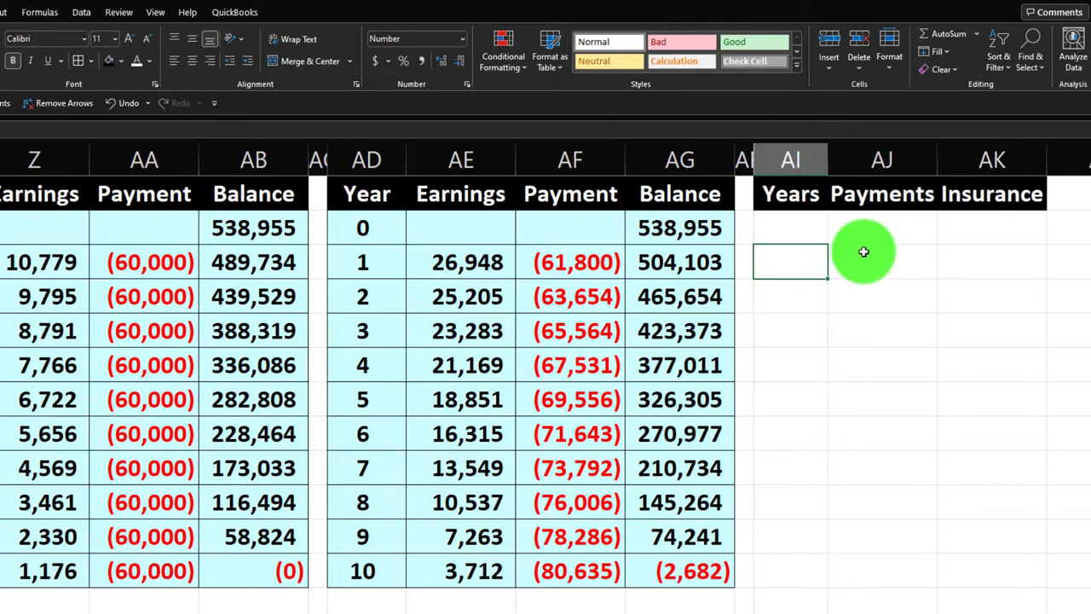
# Enter 0, 1 and 2 in AI2:AI4, extend the series down to year 10 in AI12, and center the years.
pyautogui.click(803, 230)
pyautogui.write('0')
pyautogui.press('Return')
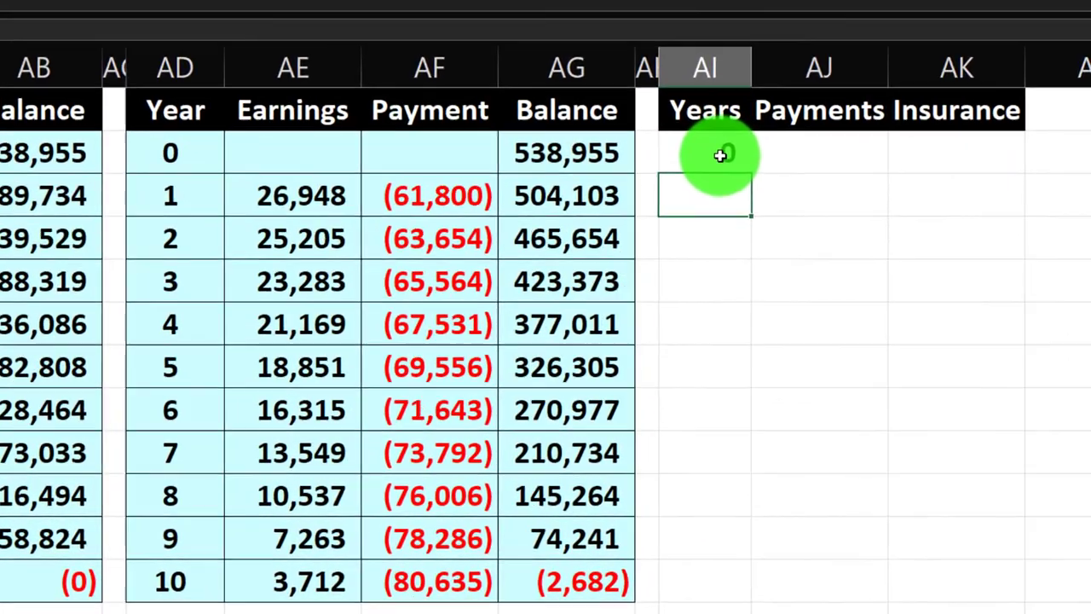
pyautogui.write('1')
pyautogui.press('Return')
pyautogui.write('2')
pyautogui.press('Return')
pyautogui.moveTo(710, 147); pyautogui.dragTo(702, 224)
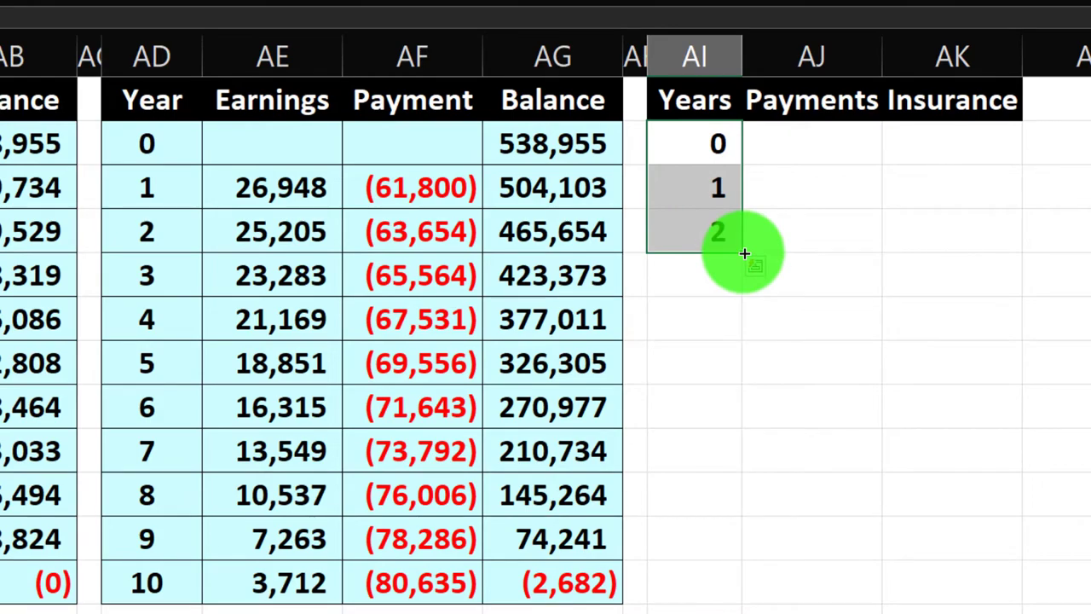
pyautogui.moveTo(745, 253); pyautogui.dragTo(723, 584)
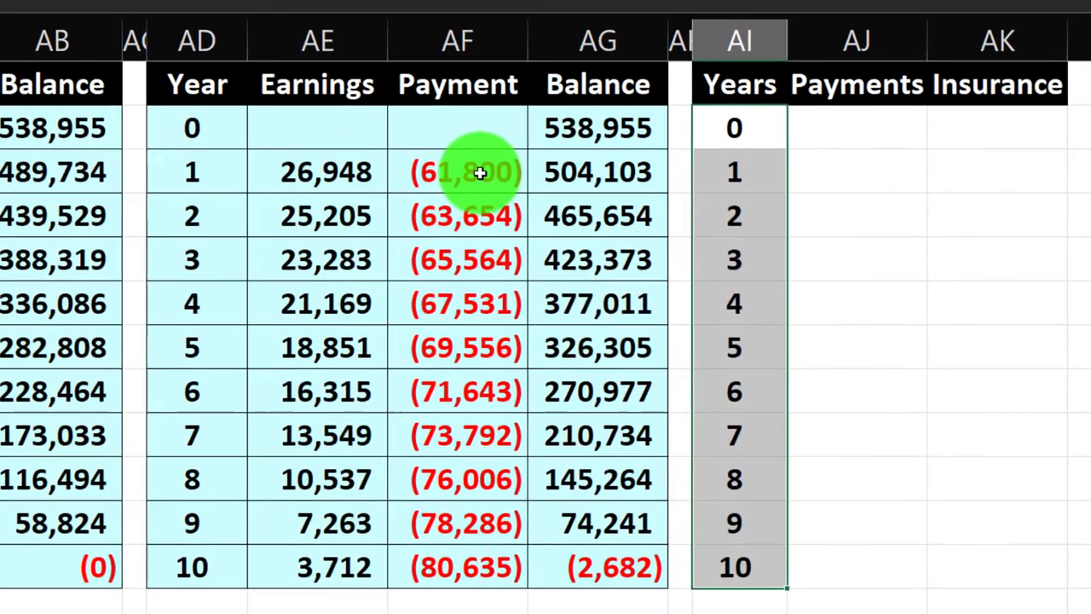
# Examine the second schedule's year 1 Payment and Balance against the empty year 1 row of the third schedule.
pyautogui.click(626, 362)
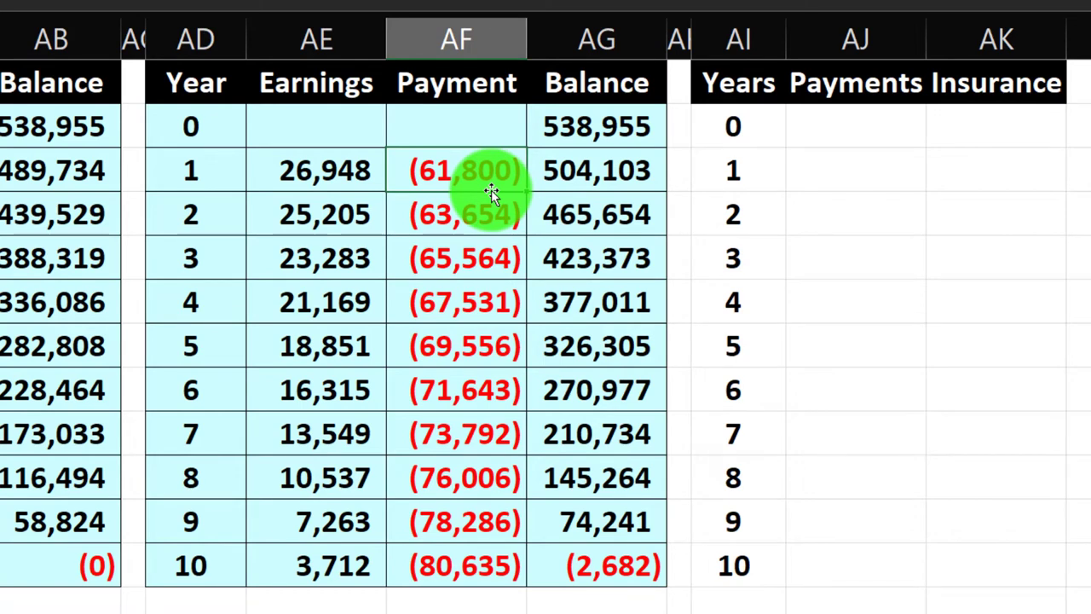
pyautogui.press('Right')
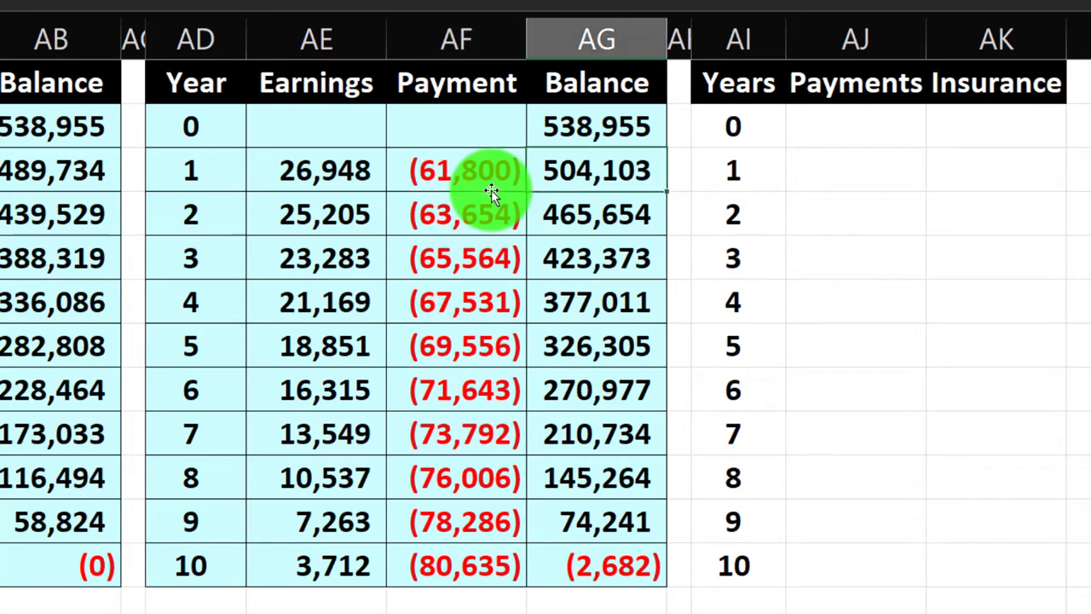
pyautogui.press('Right')
pyautogui.press('Right')
pyautogui.press('Left')
pyautogui.press('Left')
pyautogui.press('Left')
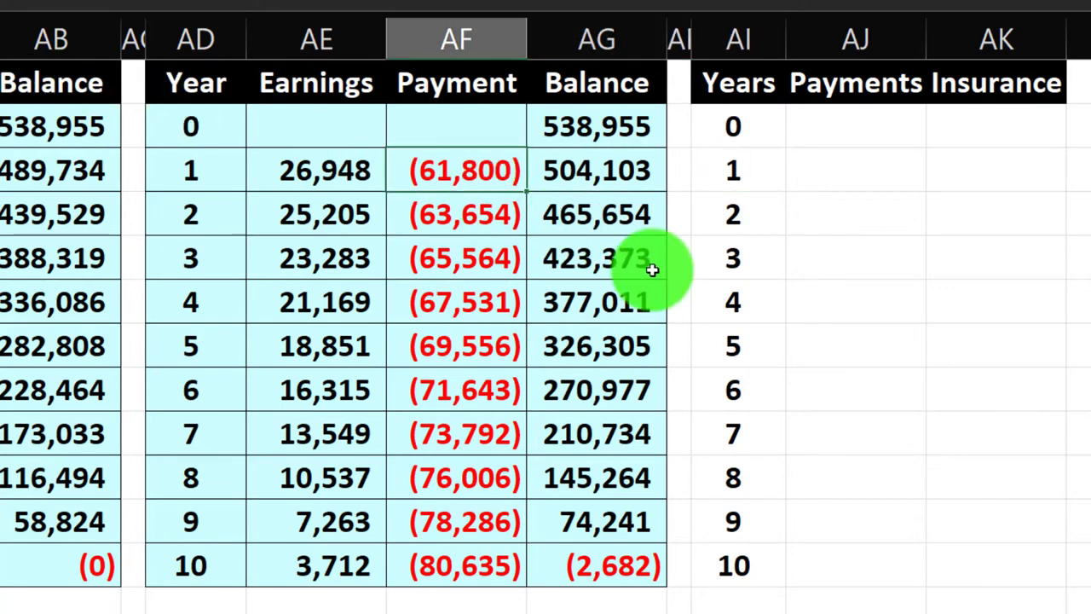
# Calculate the year 1 Payments in AJ3 with =W8*(1+W4), growing the base payment by the inflation rate.
pyautogui.press('Right')
pyautogui.press('Right')
pyautogui.press('Right')
pyautogui.press('Right')
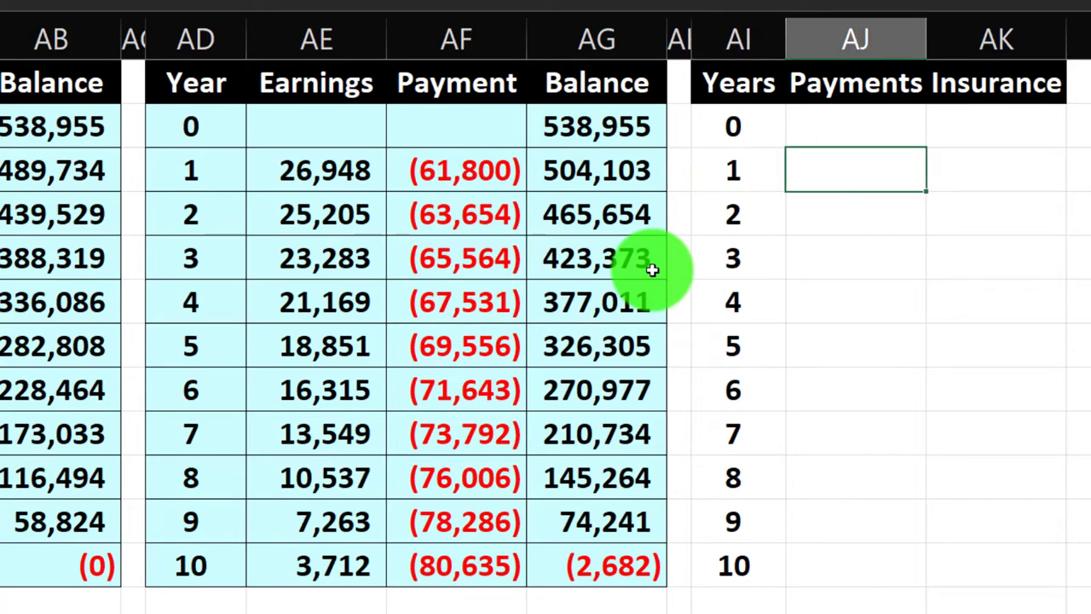
pyautogui.write('=')
pyautogui.press('Left')
pyautogui.press('Left')
pyautogui.press('Left')
pyautogui.press('Left')
pyautogui.press('Left')
pyautogui.press('Left')
pyautogui.press('Left')
pyautogui.press('Left')
pyautogui.press('Left')
pyautogui.press('Left')
pyautogui.press('Left')
pyautogui.press('Left')
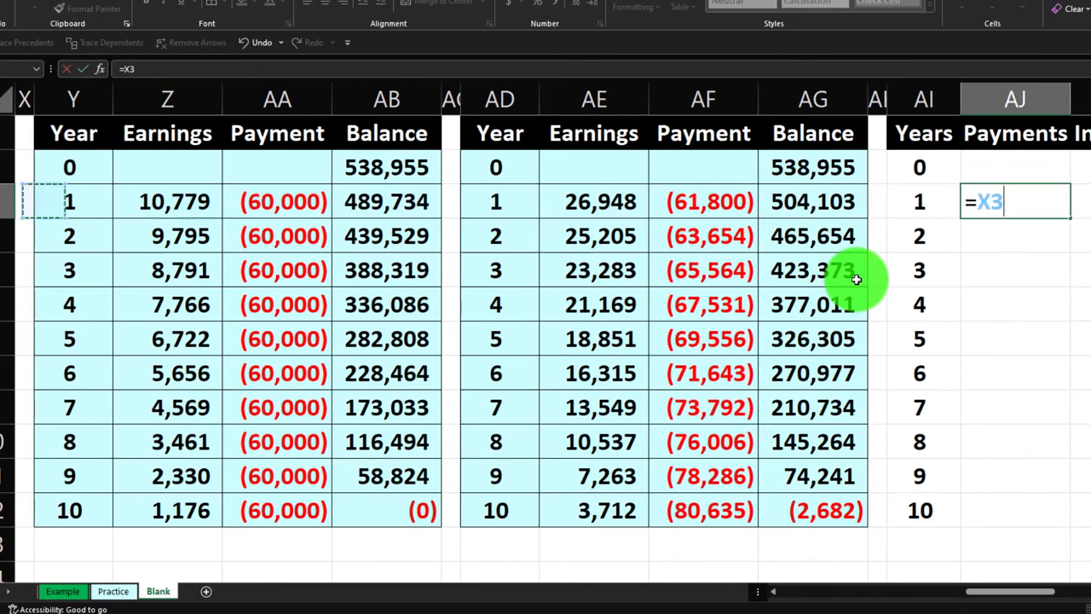
pyautogui.press('Left')
pyautogui.press('Left')
pyautogui.press('Down')
pyautogui.press('Down')
pyautogui.press('Down')
pyautogui.press('Down')
pyautogui.press('Down')
pyautogui.press('Right')
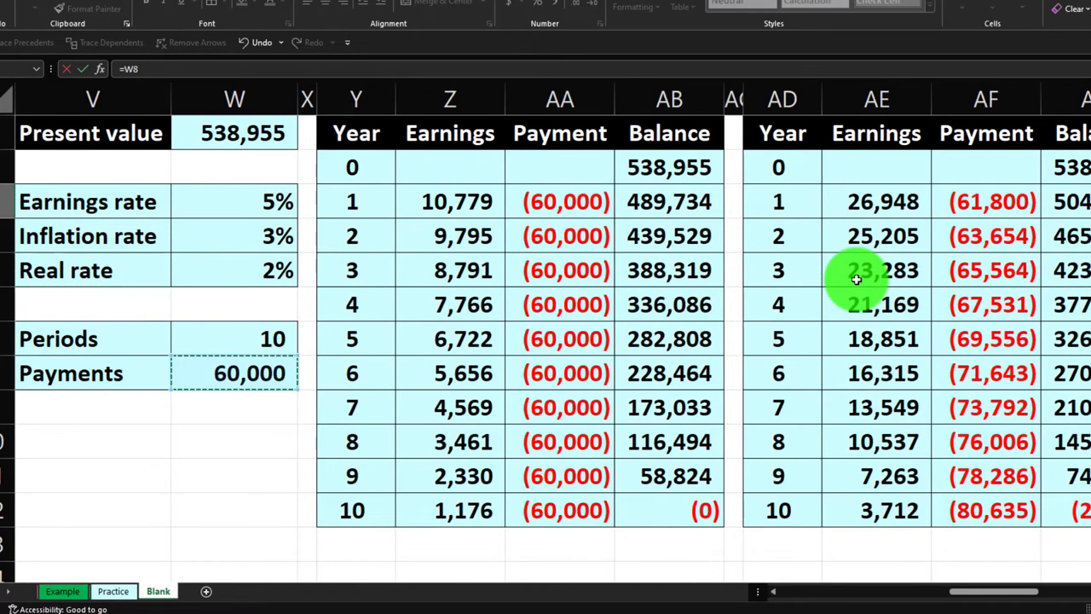
pyautogui.write('*')
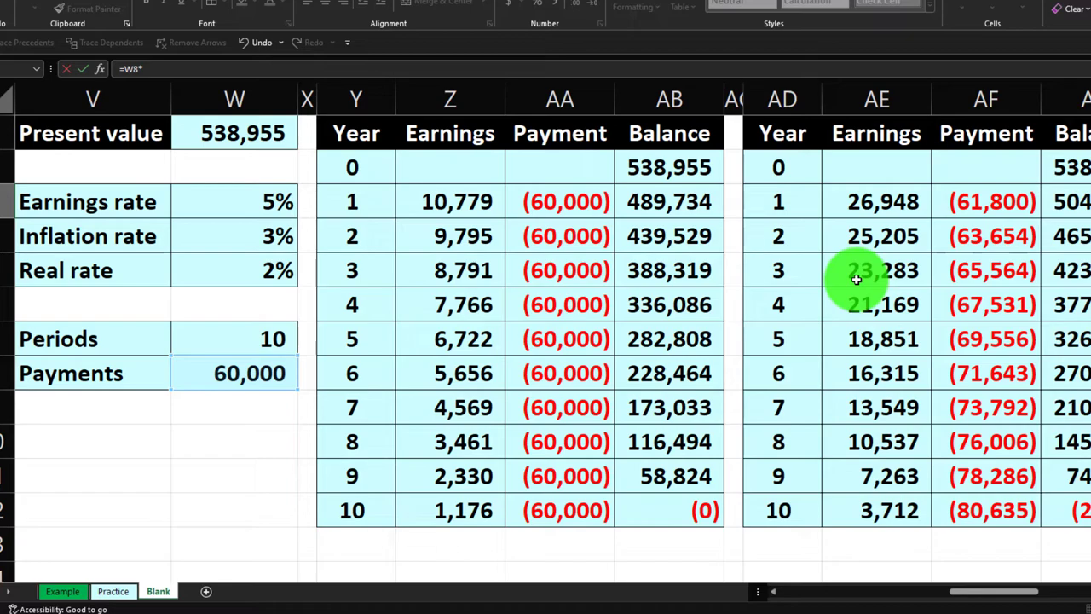
pyautogui.write('(1')
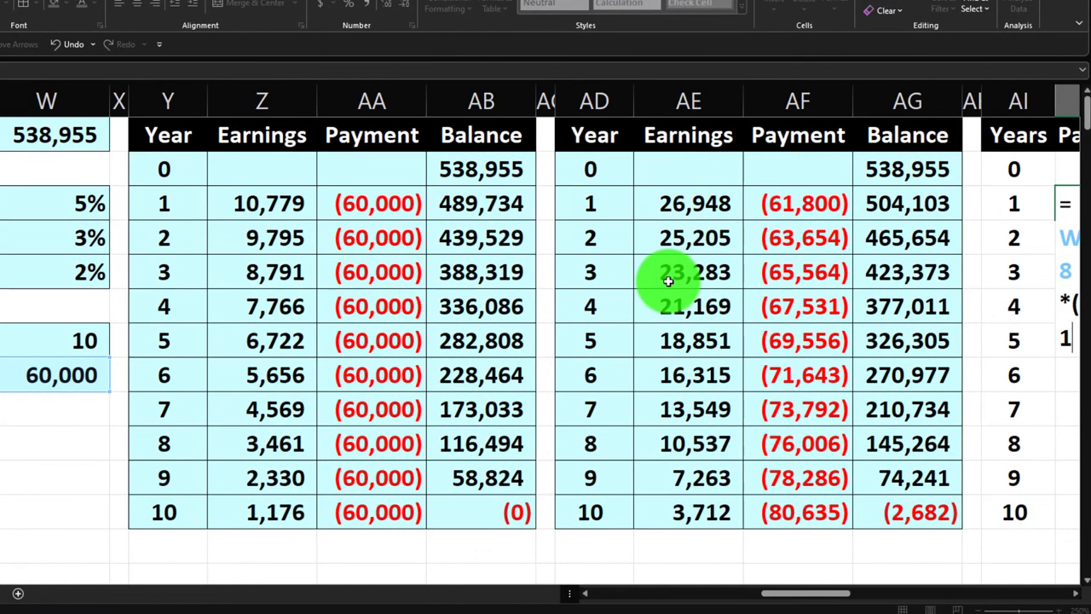
pyautogui.write('+')
pyautogui.click(86, 236)
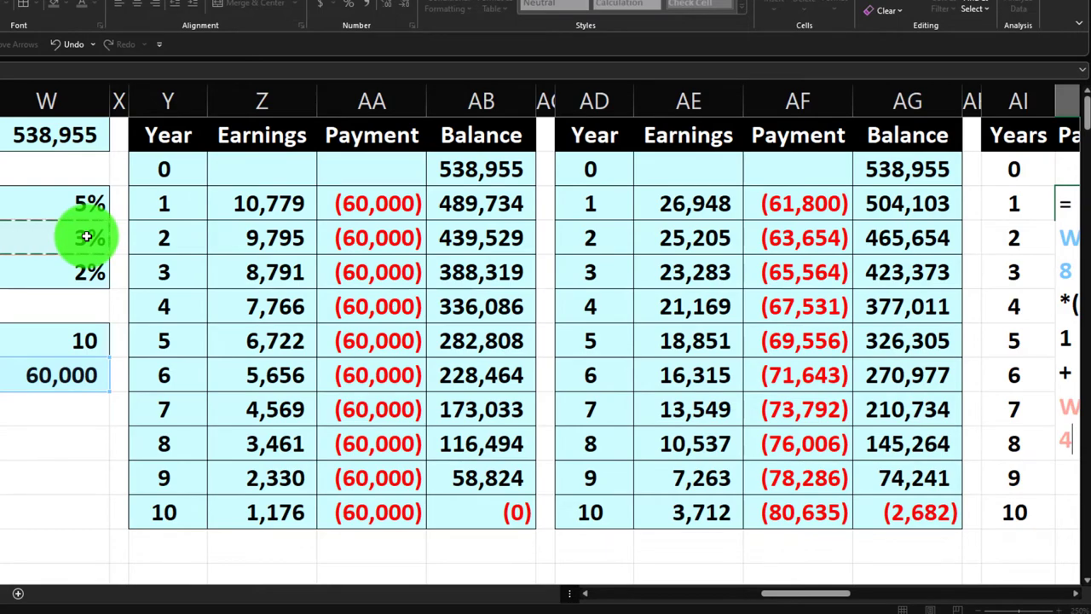
pyautogui.write(')')
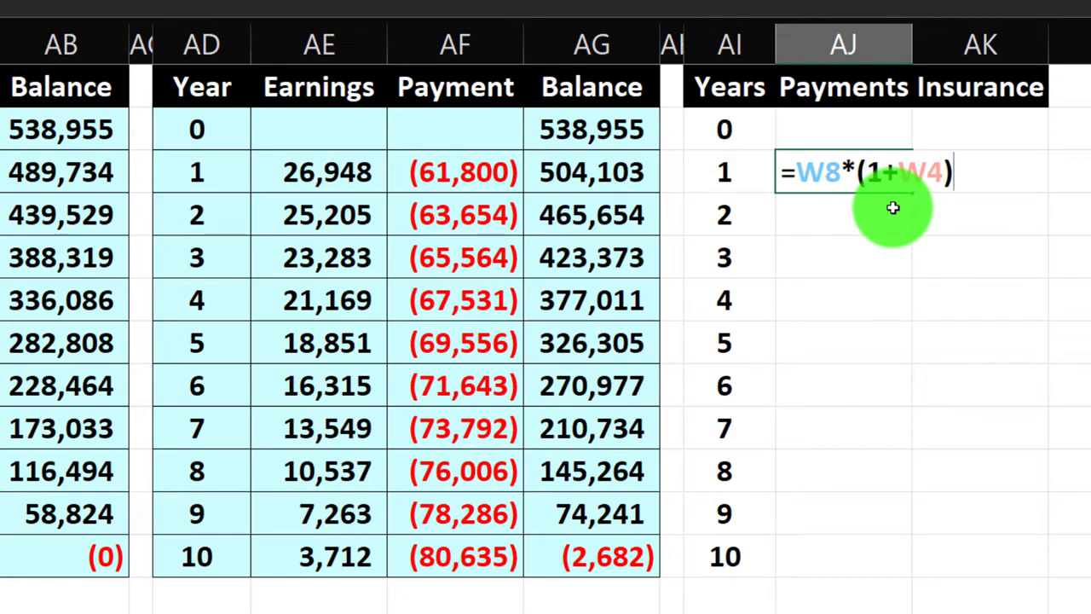
pyautogui.press('Return')
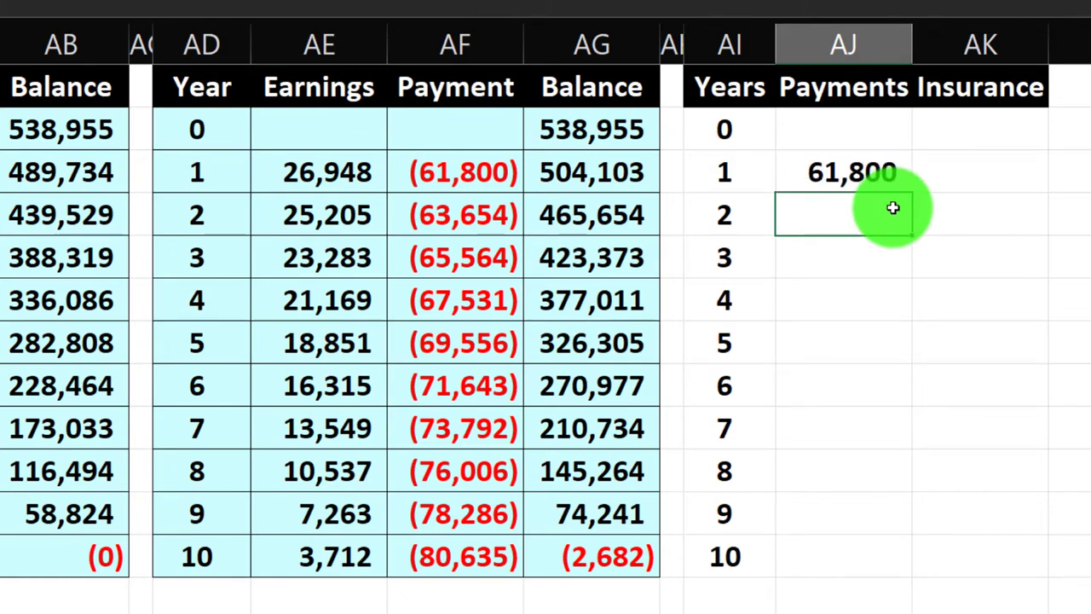
# Calculate the year 2 Payments in AJ4 with =AJ3*(1+W4), growing the year 1 payment by the inflation rate.
pyautogui.write('=')
pyautogui.press('Up')
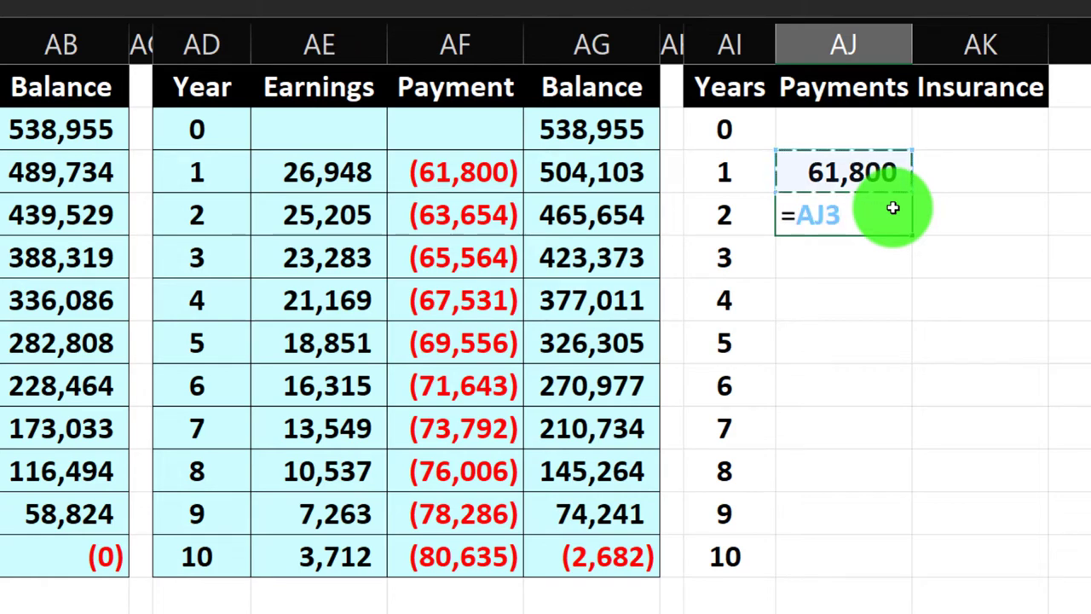
pyautogui.write('(')
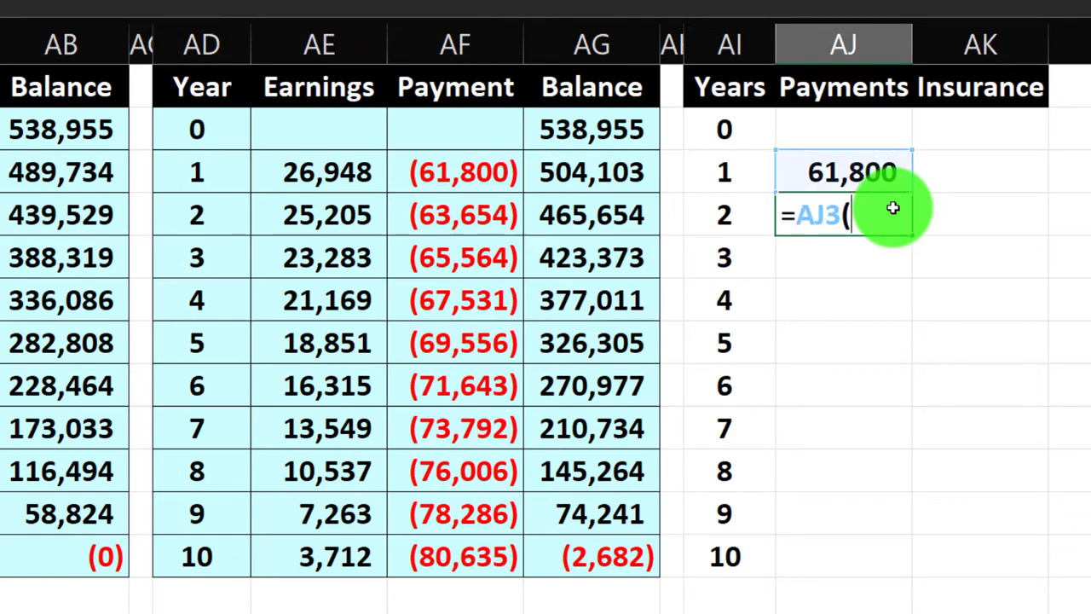
pyautogui.press('BackSpace')
pyautogui.write('*(')
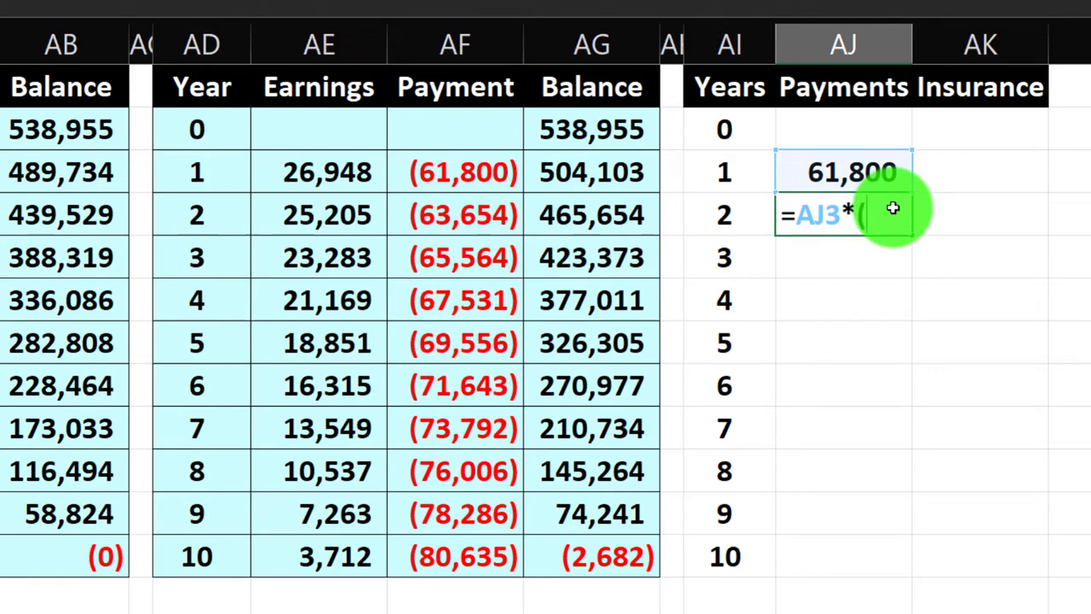
pyautogui.write('1')
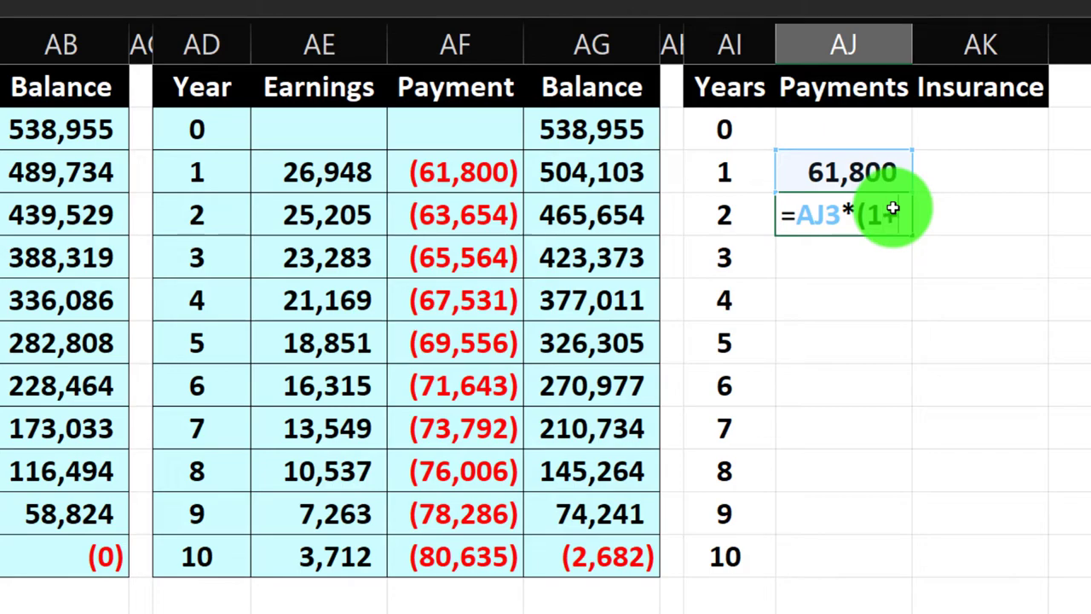
pyautogui.write('+')
pyautogui.click(500, 297)
pyautogui.press('Left')
pyautogui.press('Left')
pyautogui.press('Left')
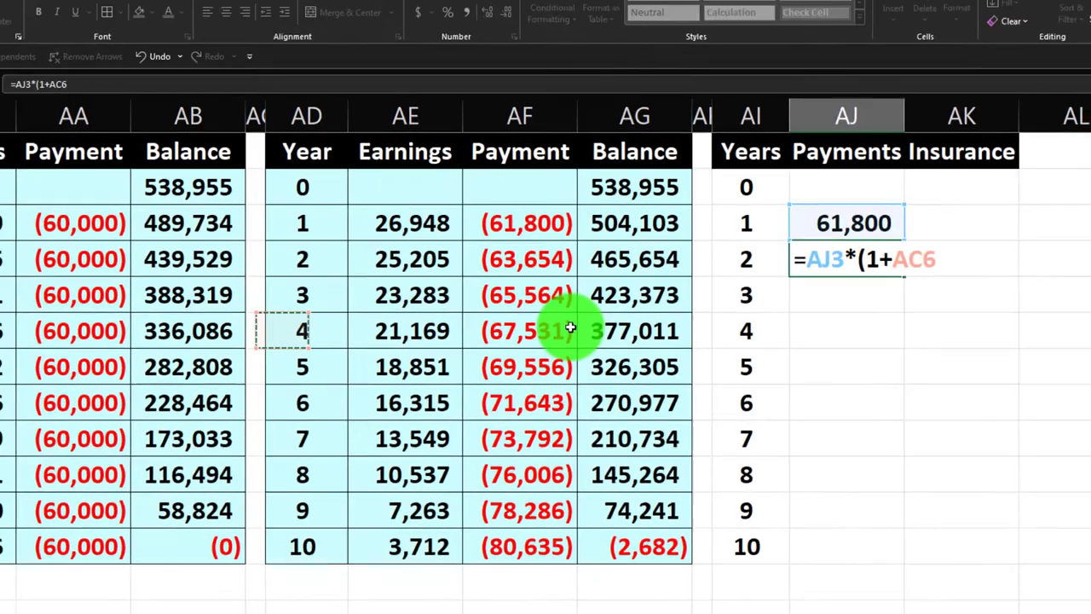
pyautogui.press('Left')
pyautogui.press('Left')
pyautogui.press('Left')
pyautogui.press('Left')
pyautogui.press('Left')
pyautogui.press('Left')
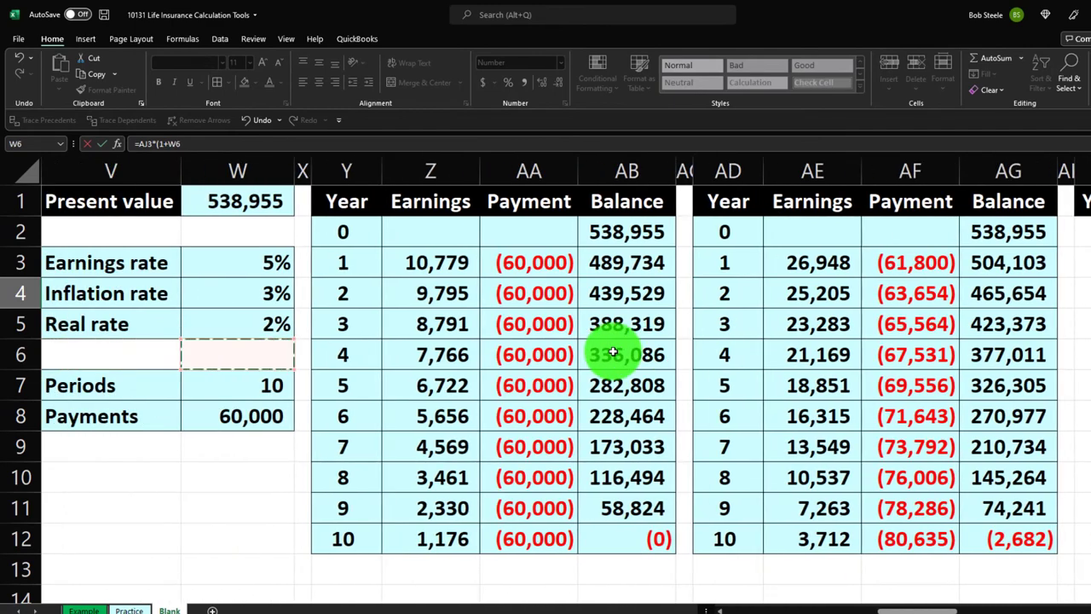
pyautogui.press('Up')
pyautogui.press('Up')
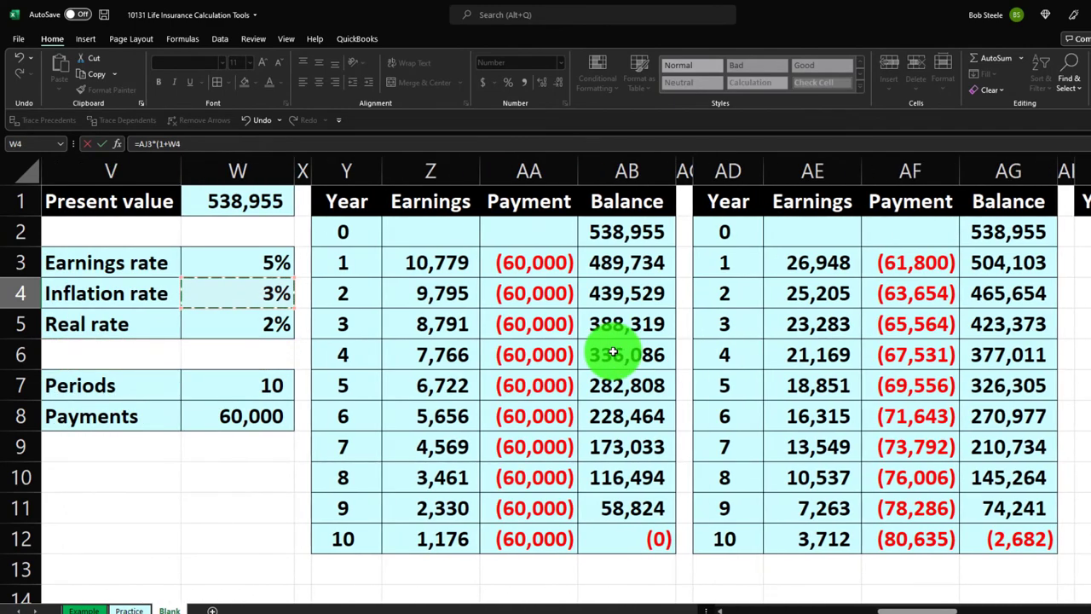
pyautogui.write(')')
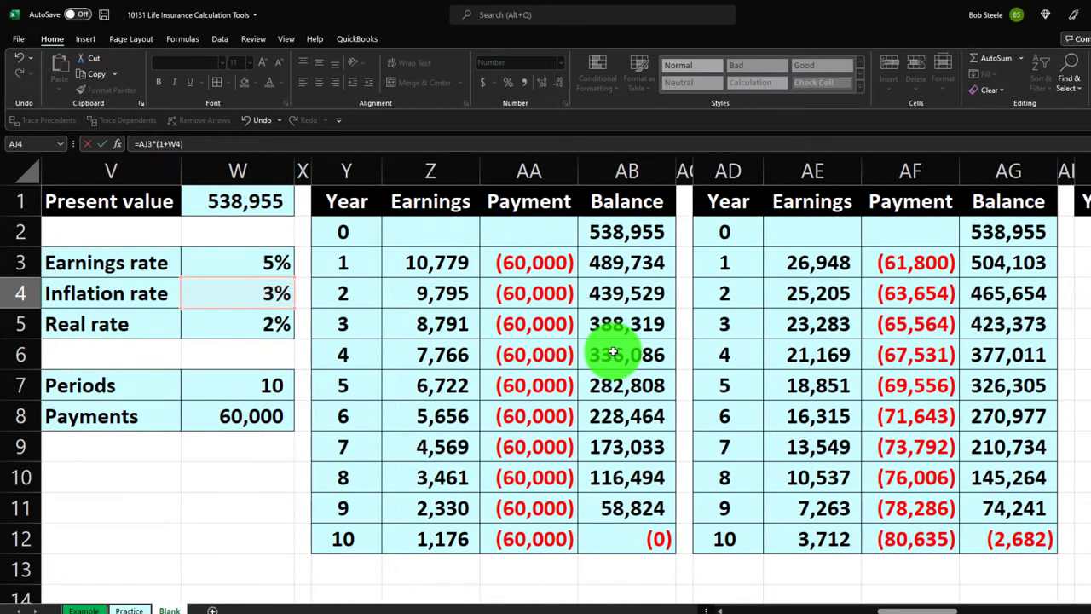
pyautogui.press('Return')
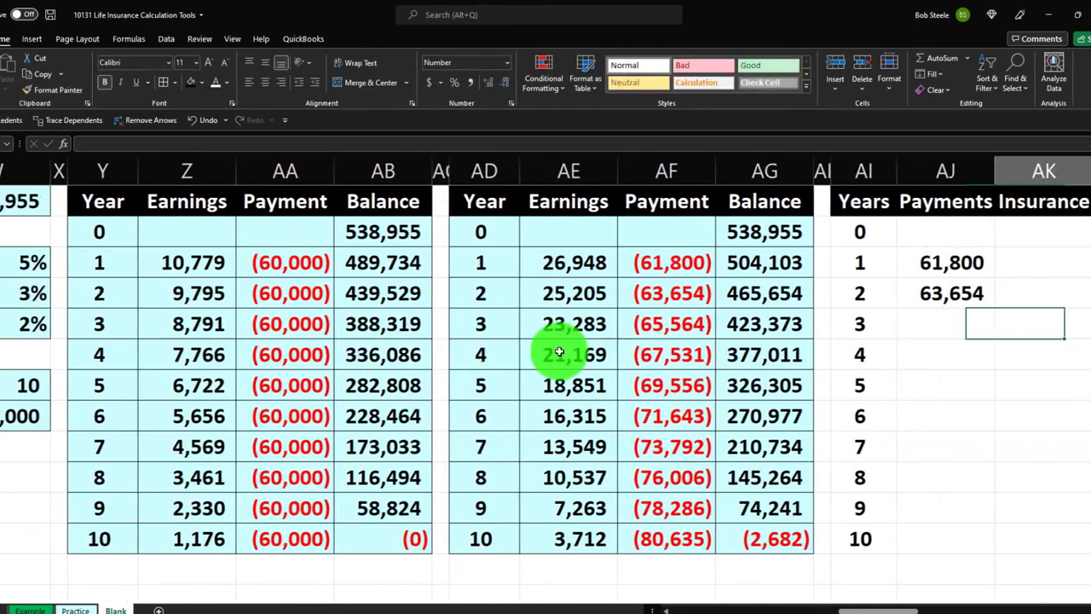
# Make the W4 reference in AJ4 absolute as $W$4 and copy the formula down to year 10 in AJ12.
pyautogui.click(946, 293)
pyautogui.doubleClick(961, 293)
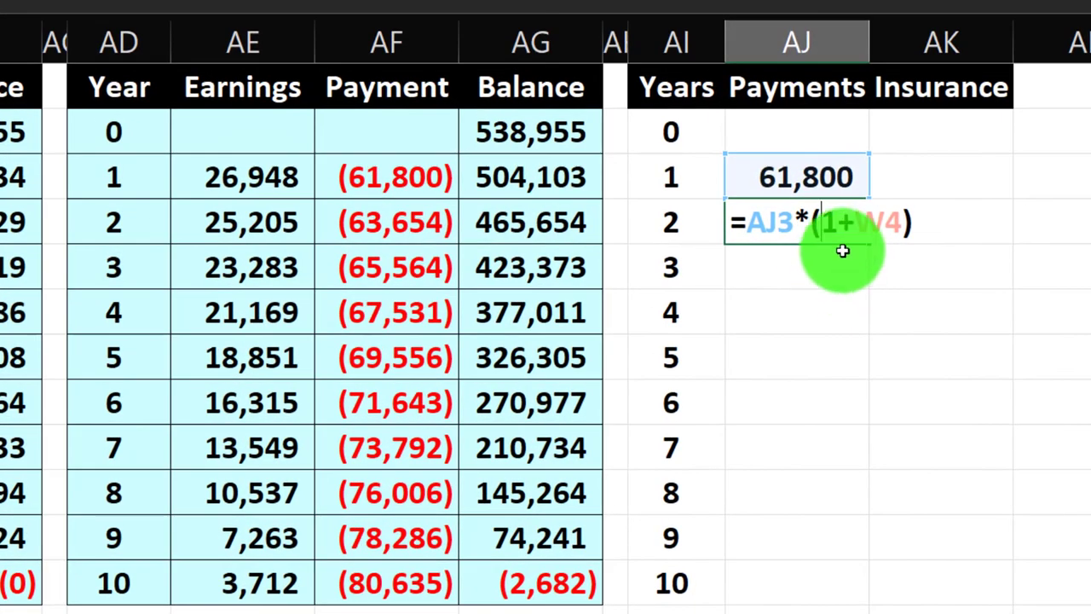
pyautogui.click(883, 223)
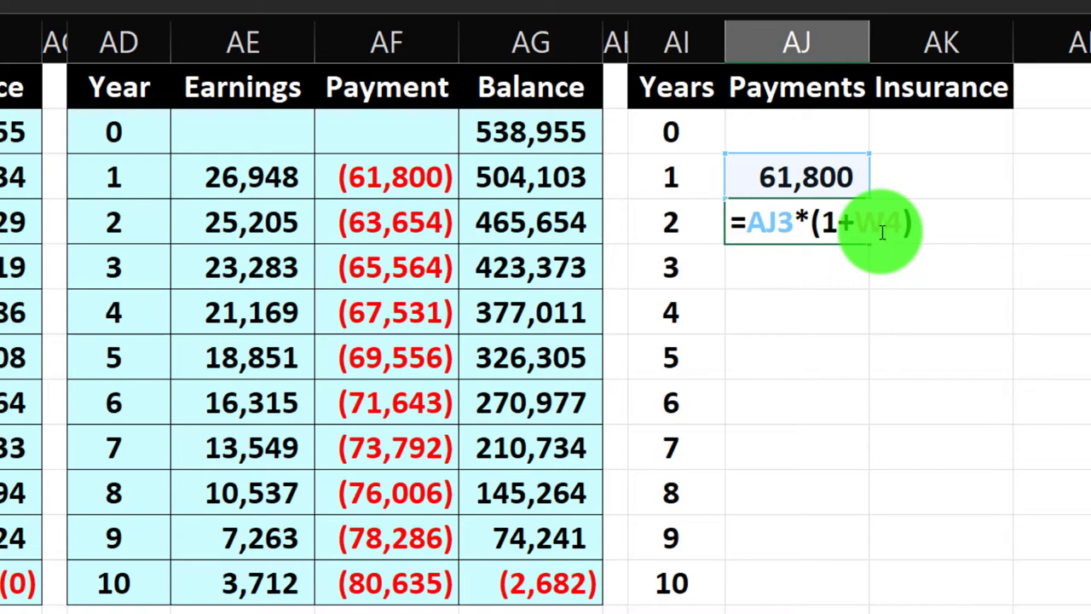
pyautogui.press('F4')
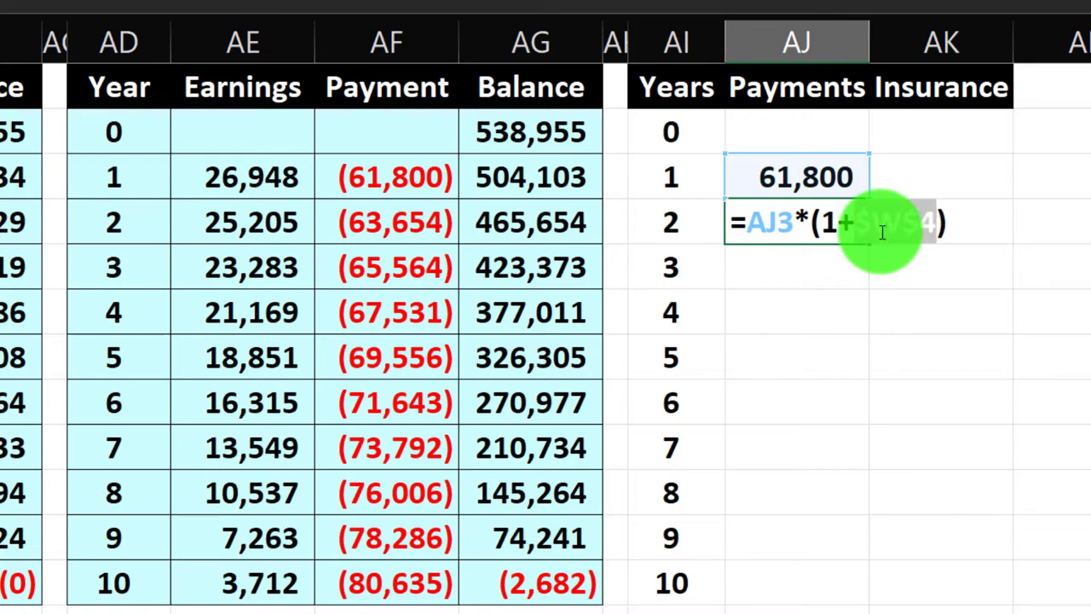
pyautogui.press('Return')
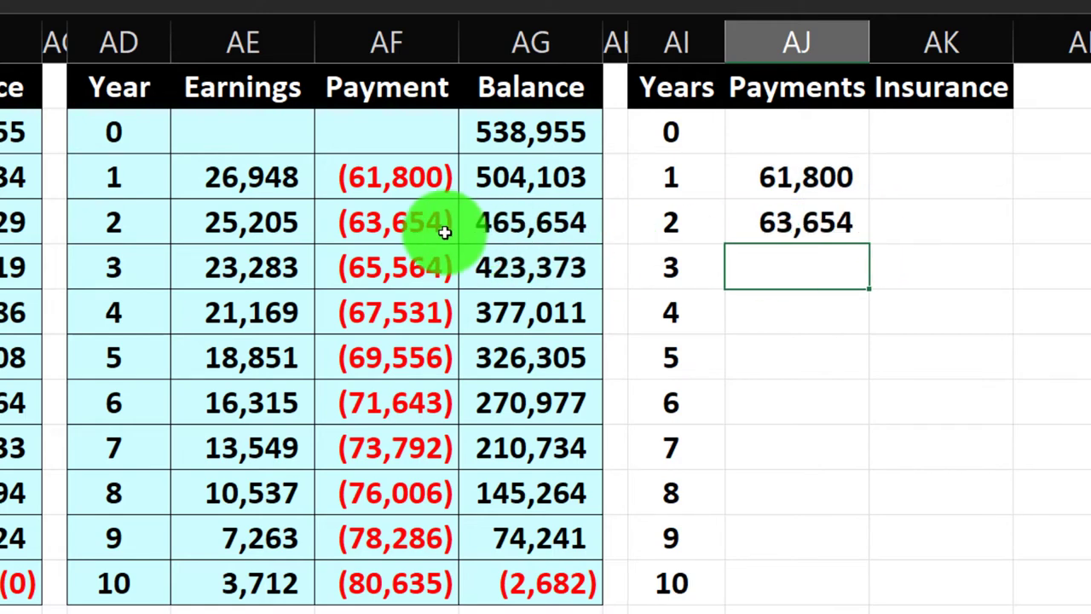
pyautogui.click(849, 237)
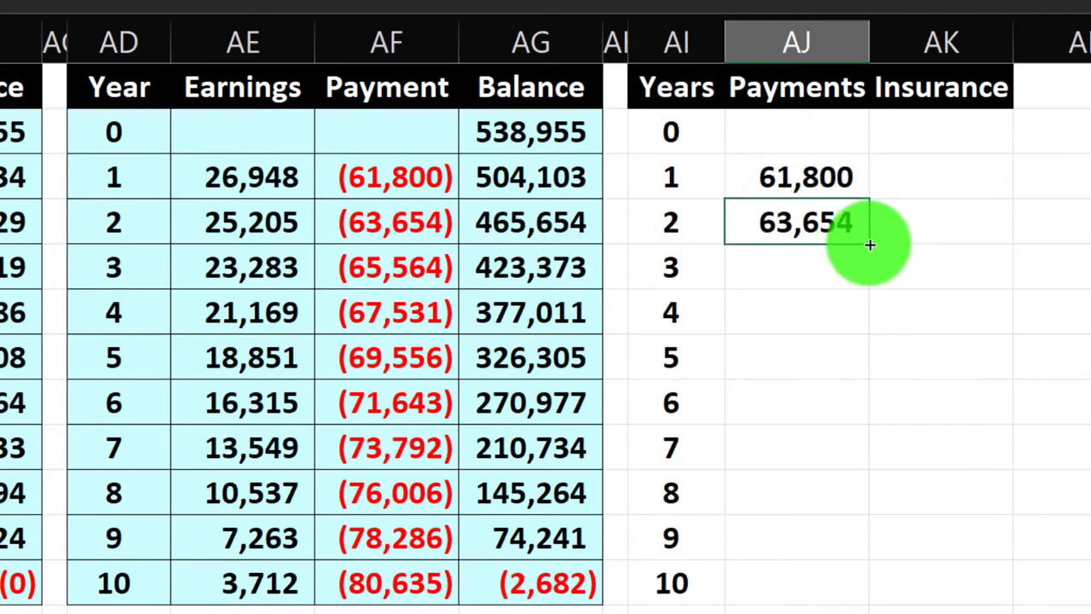
pyautogui.moveTo(869, 244); pyautogui.dragTo(844, 585)
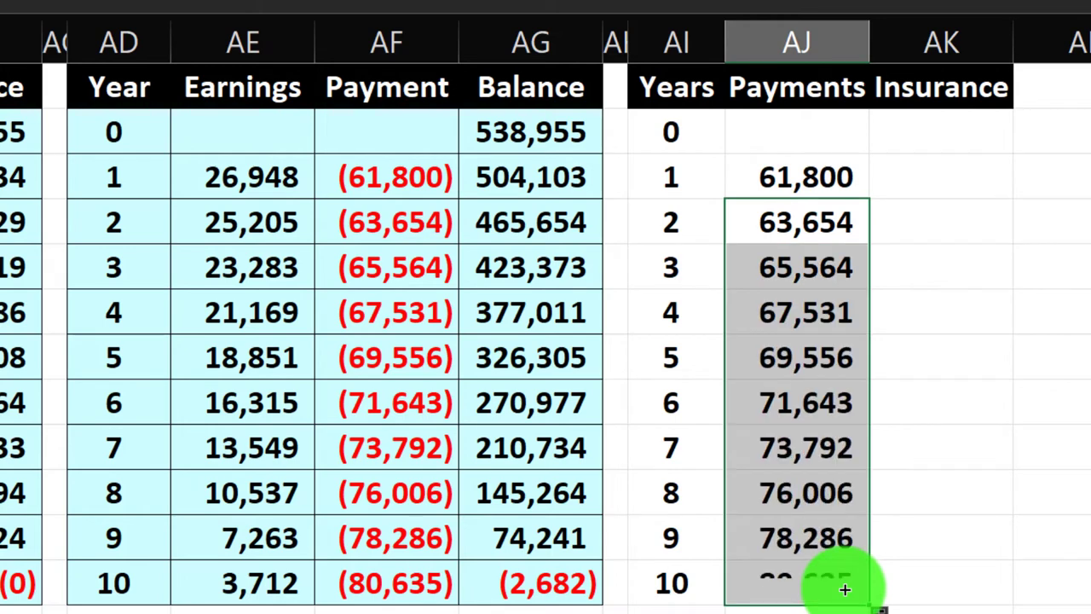
# Link the year 0 Payments in AJ2 to the base payment in W8.
pyautogui.click(777, 177)
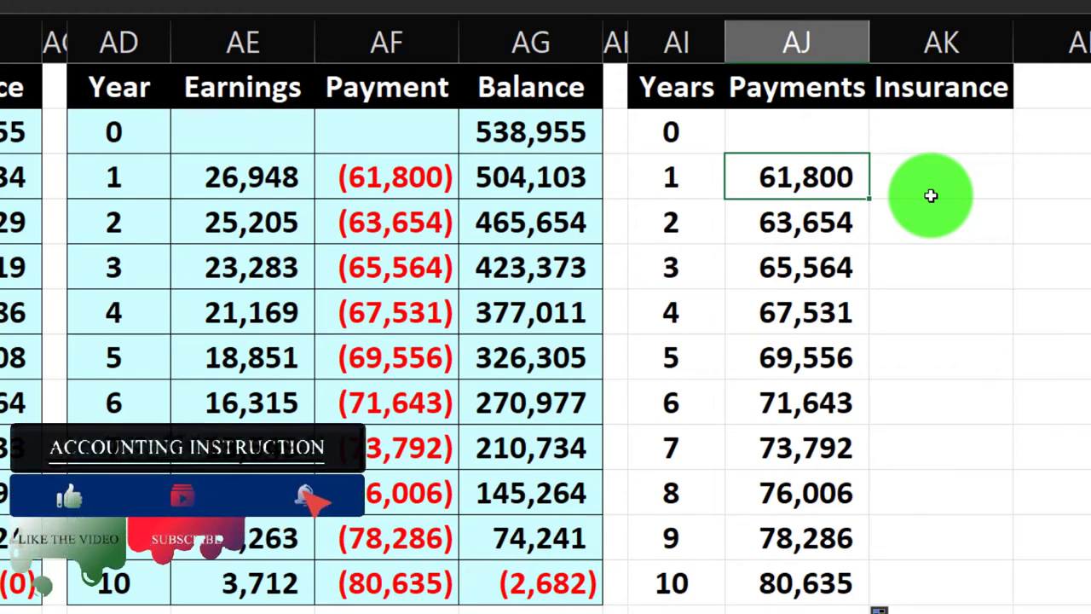
pyautogui.press('Right')
pyautogui.press('Up')
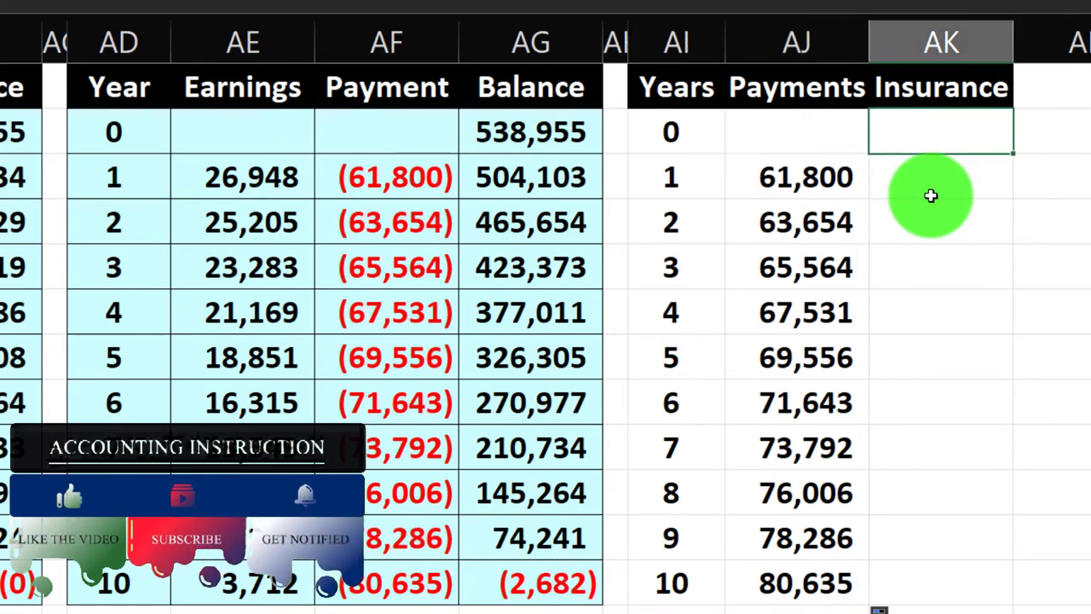
pyautogui.press('Left')
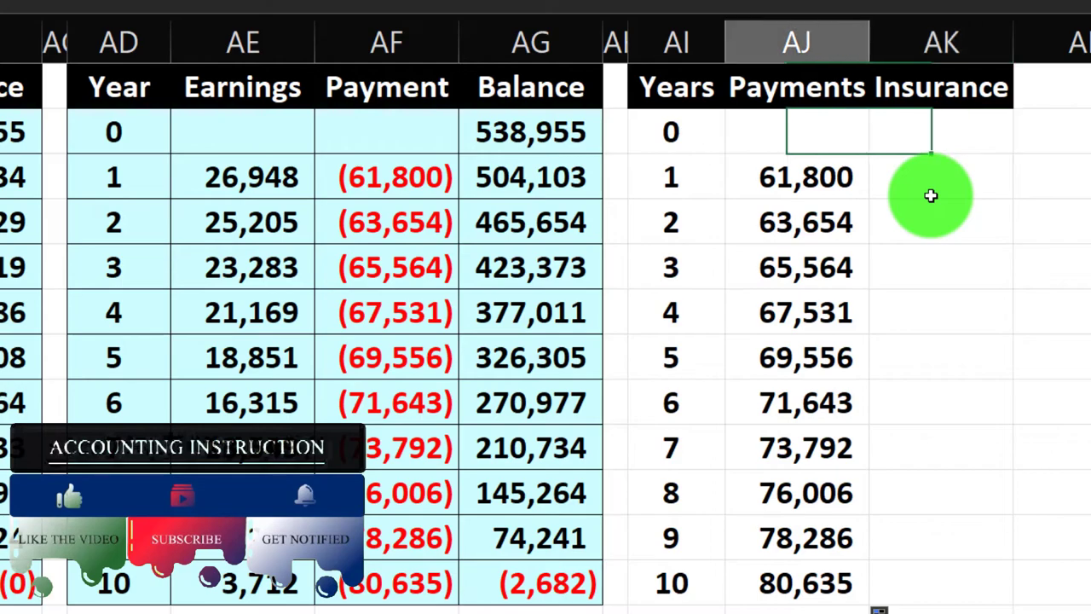
pyautogui.write('+')
pyautogui.press('Left')
pyautogui.press('Left')
pyautogui.press('Left')
pyautogui.press('Left')
pyautogui.press('Left')
pyautogui.press('Left')
pyautogui.press('Left')
pyautogui.press('Left')
pyautogui.press('Left')
pyautogui.press('Left')
pyautogui.press('Left')
pyautogui.press('Left')
pyautogui.press('Left')
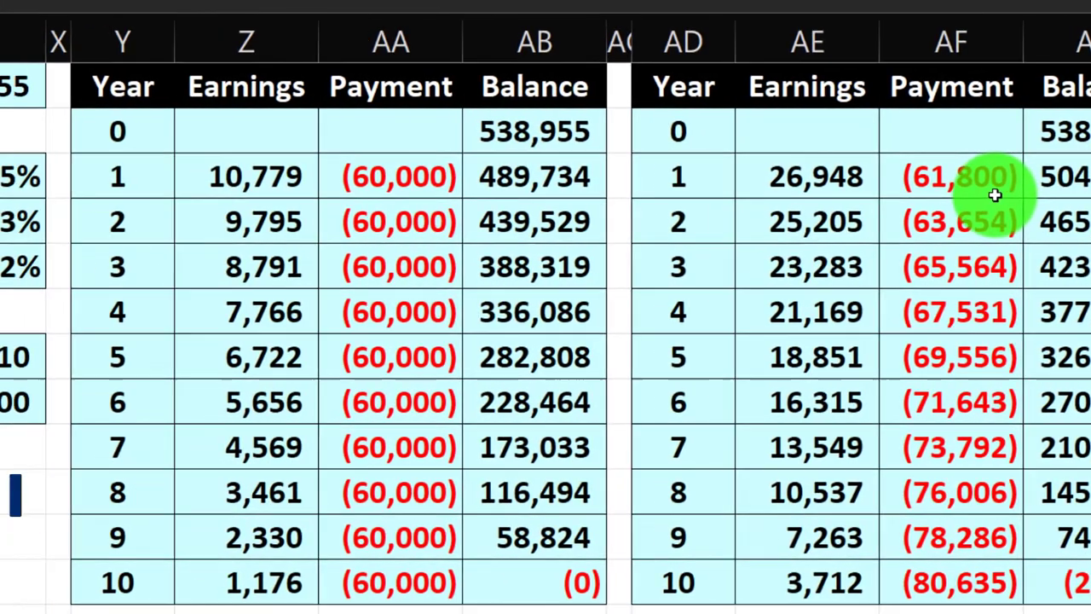
pyautogui.press('Down')
pyautogui.press('Down')
pyautogui.press('Down')
pyautogui.press('Down')
pyautogui.press('Down')
pyautogui.press('Down')
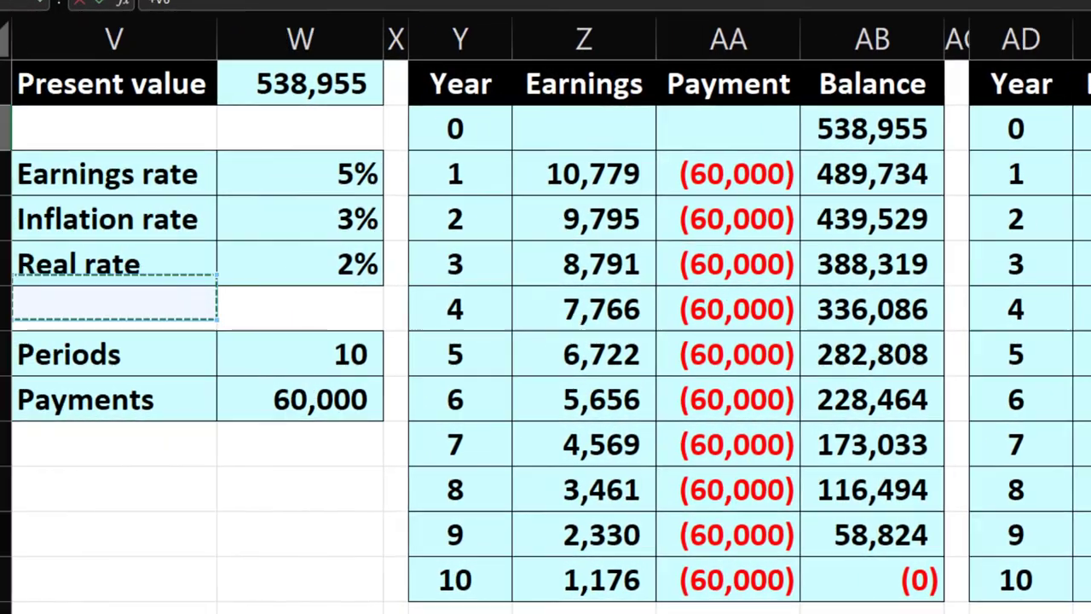
pyautogui.press('Tab')
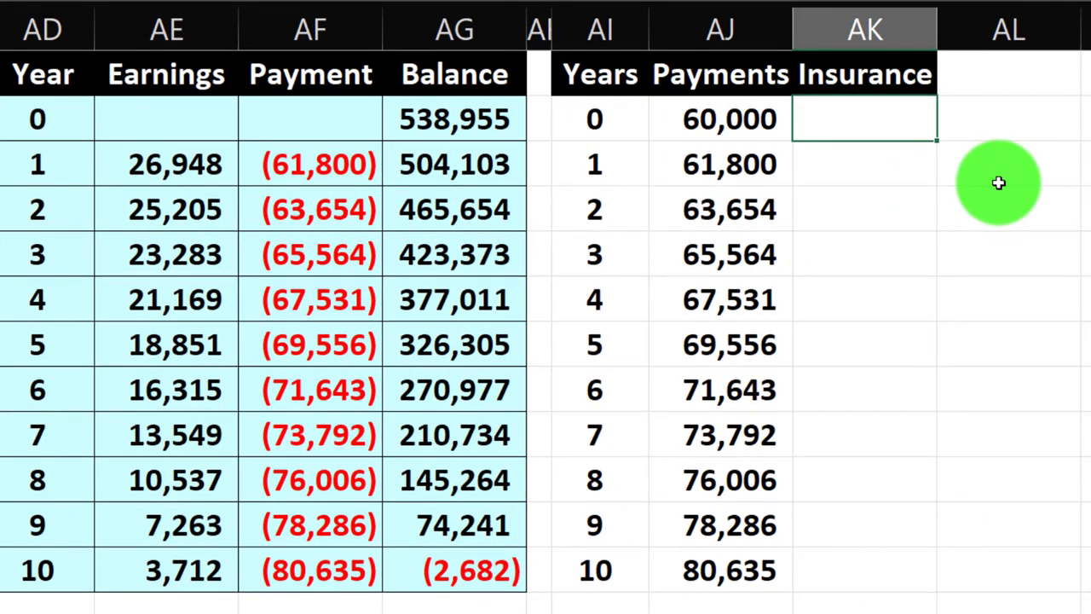
# Start a negative PV formula for the year 0 Insurance in AK2, using the real rate $W$5 as an absolute rate reference.
pyautogui.write('-')
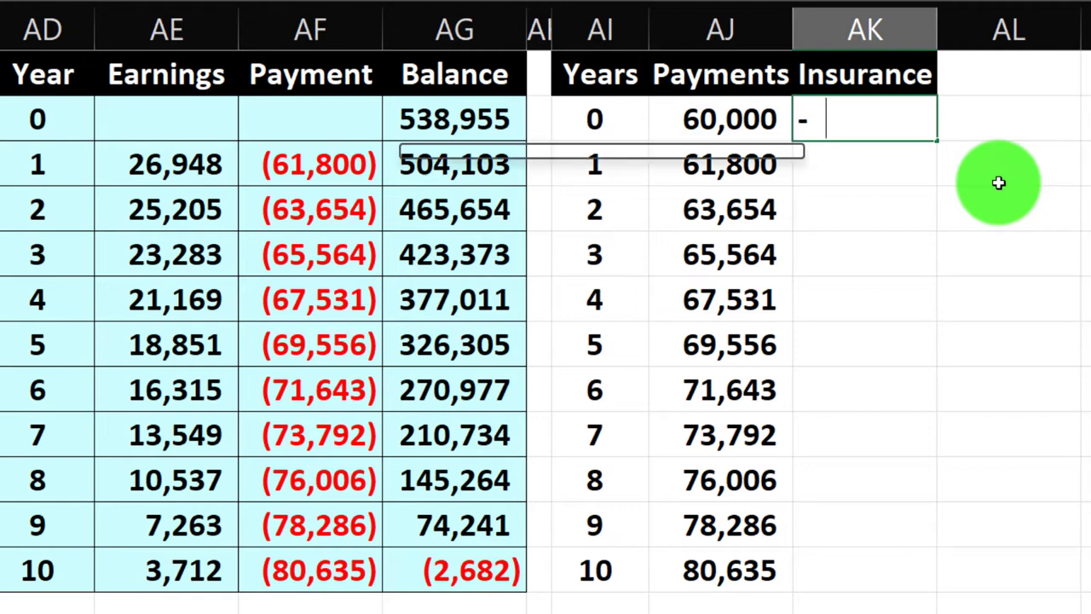
pyautogui.write('pv(')
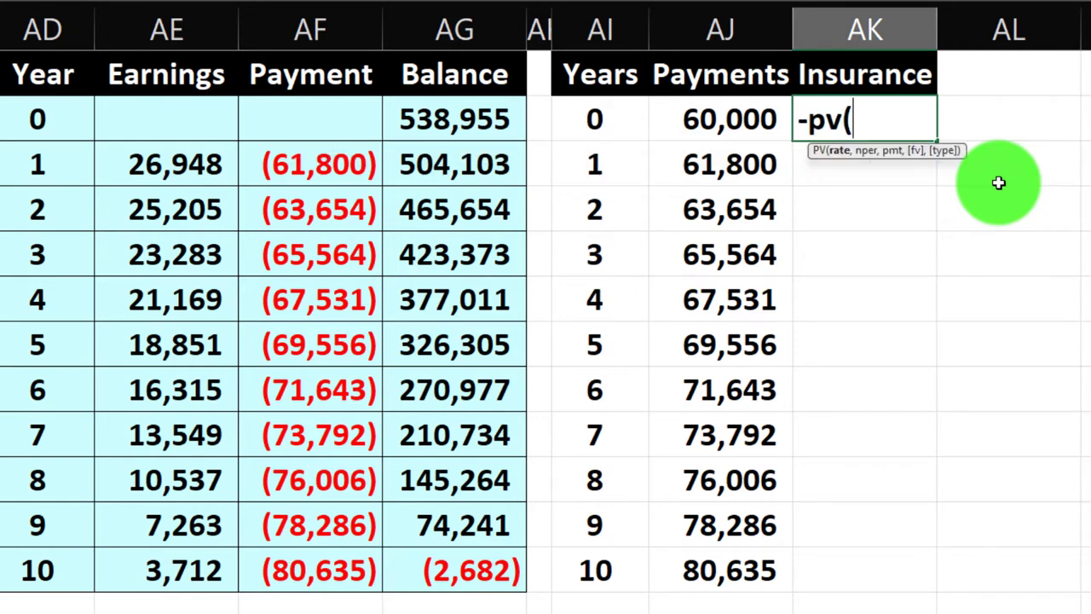
pyautogui.press('Left')
pyautogui.press('Left')
pyautogui.press('Left')
pyautogui.press('Left')
pyautogui.press('Left')
pyautogui.press('Left')
pyautogui.press('Left')
pyautogui.press('Left')
pyautogui.press('Left')
pyautogui.press('Left')
pyautogui.press('Left')
pyautogui.press('Left')
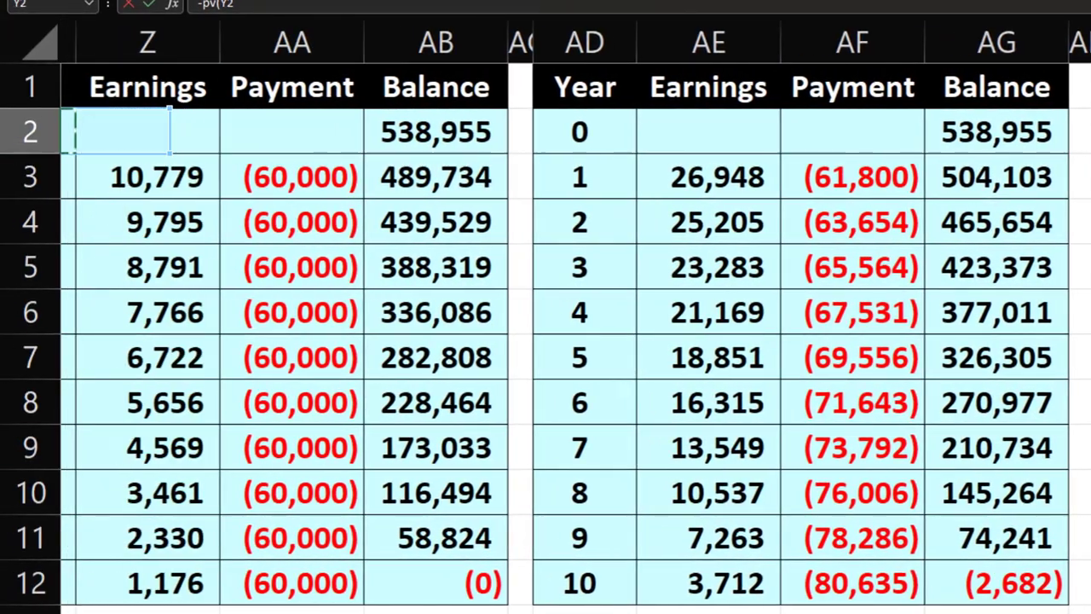
pyautogui.press('Left')
pyautogui.press('Left')
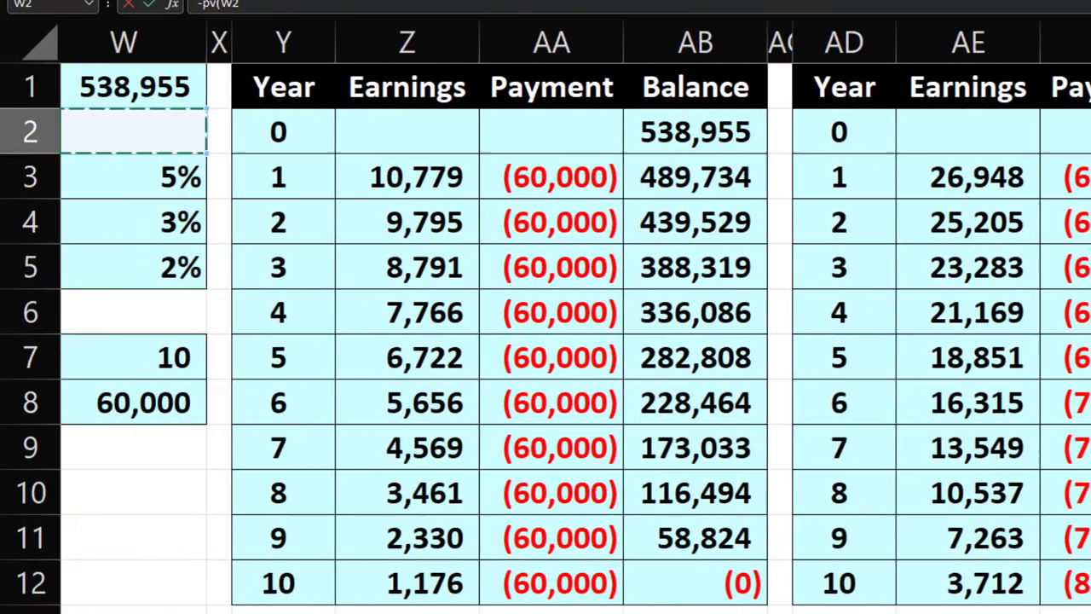
pyautogui.press('Left')
pyautogui.press('Down')
pyautogui.press('Down')
pyautogui.press('Down')
pyautogui.press('Down')
pyautogui.press('Right')
pyautogui.press('Up')
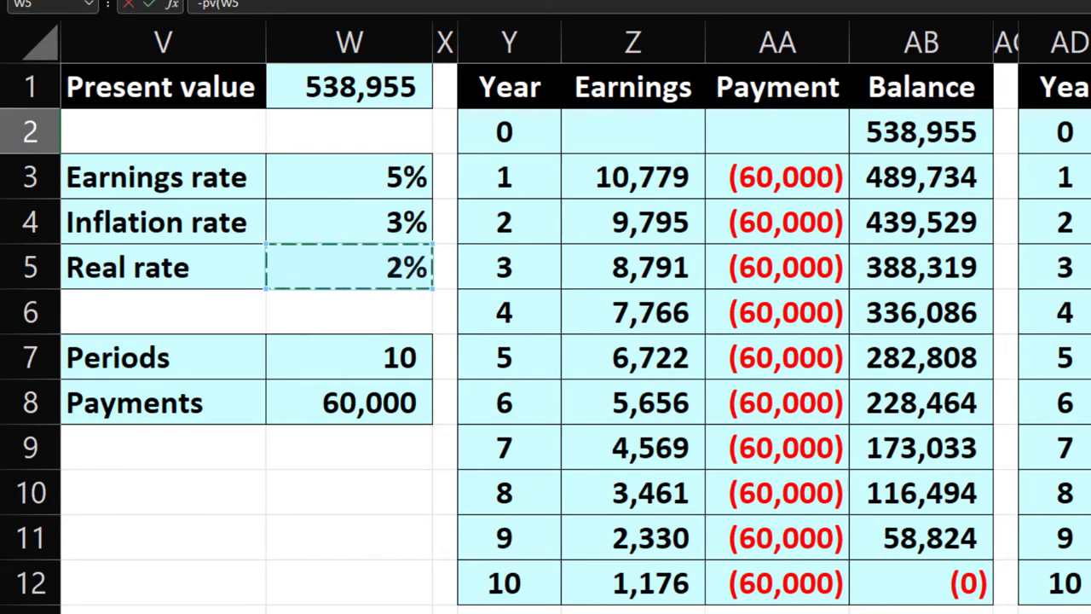
pyautogui.press('F4')
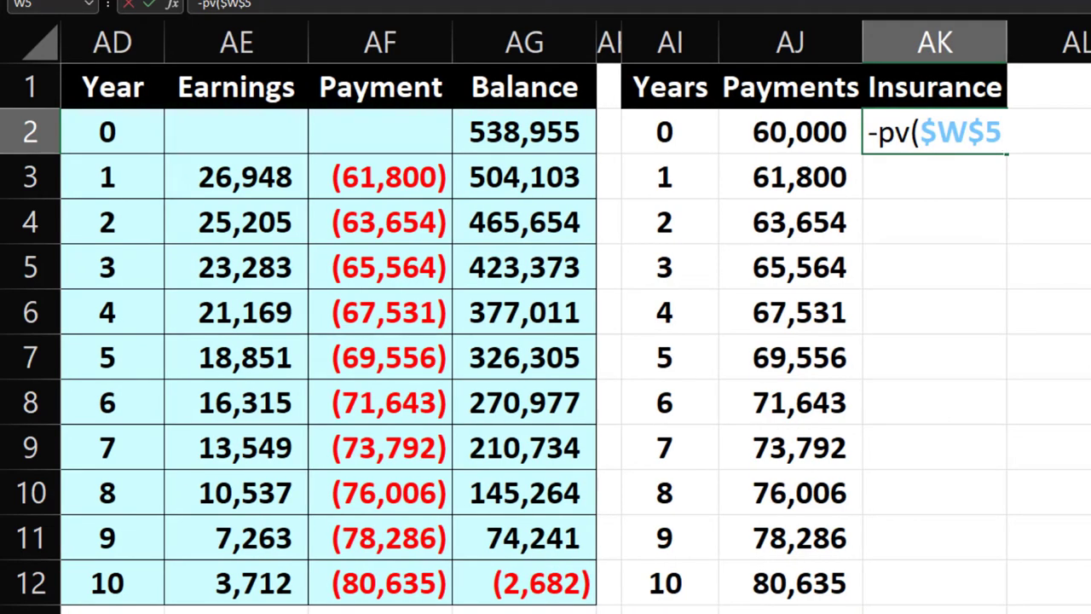
pyautogui.write(',')
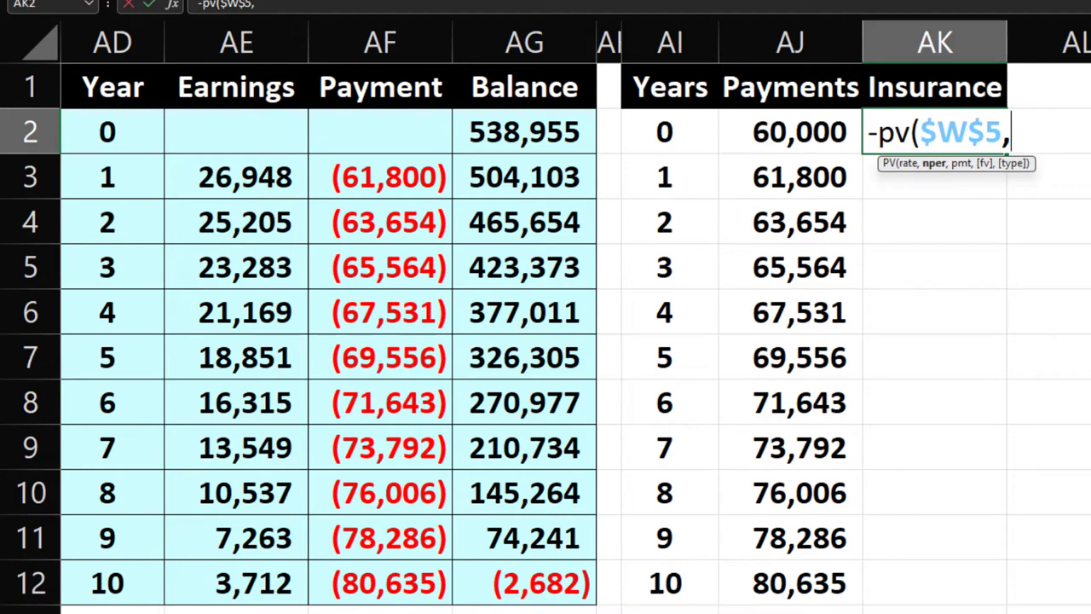
# Enter $AI$12-AI2 as the number of periods in the AK2 PV formula, with the year 10 reference absolute.
pyautogui.click(693, 580)
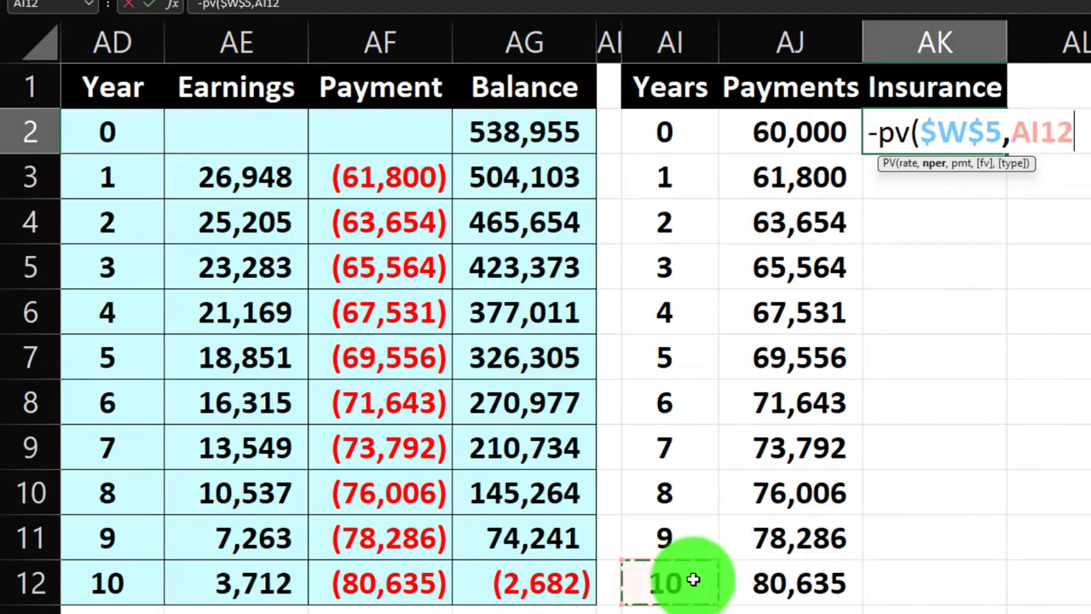
pyautogui.write('-')
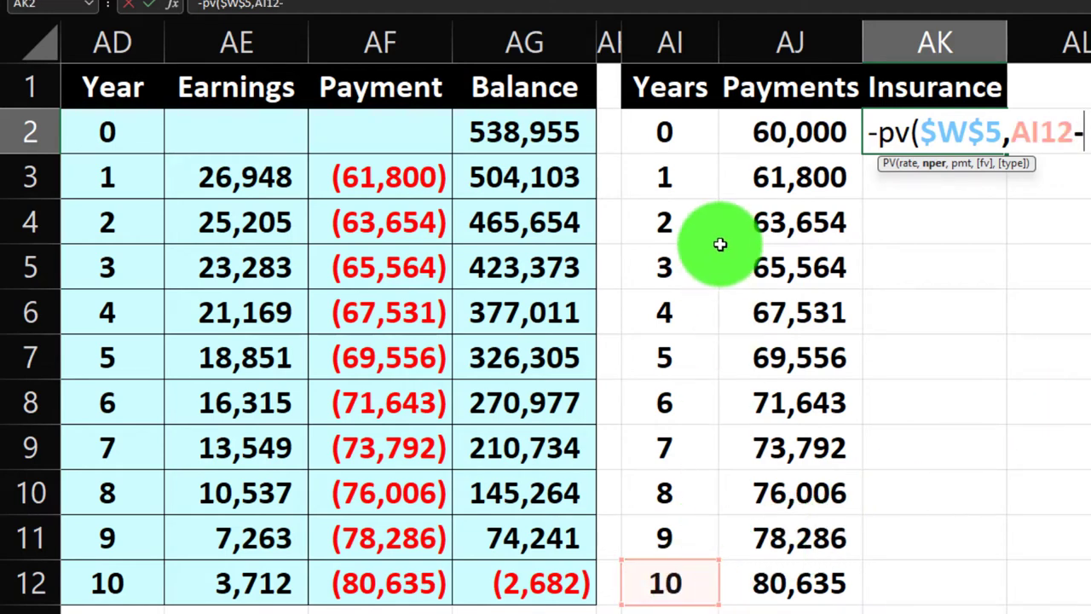
pyautogui.click(680, 139)
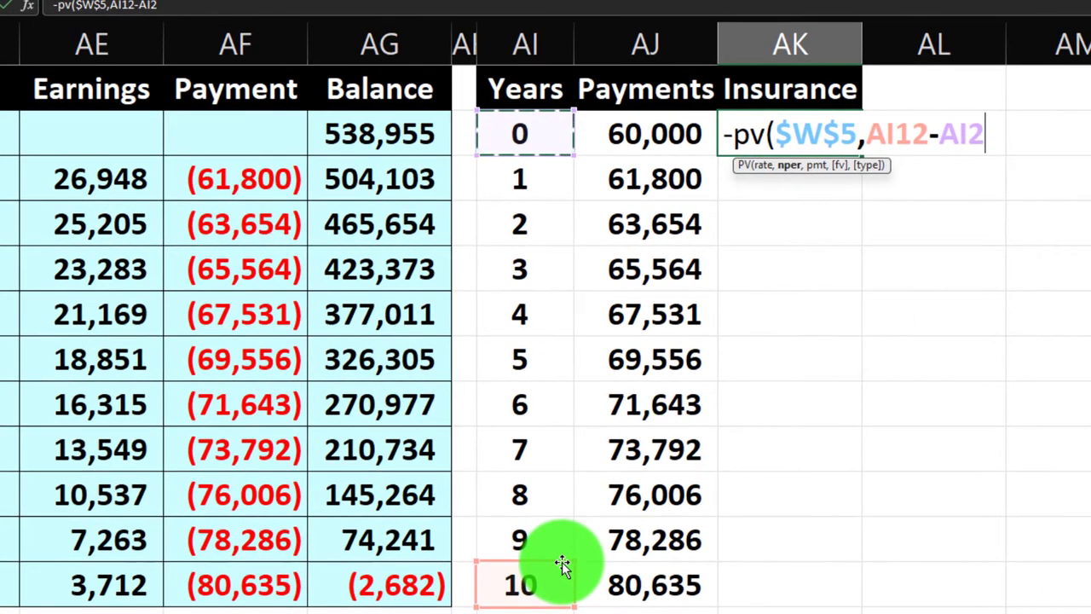
pyautogui.click(911, 141)
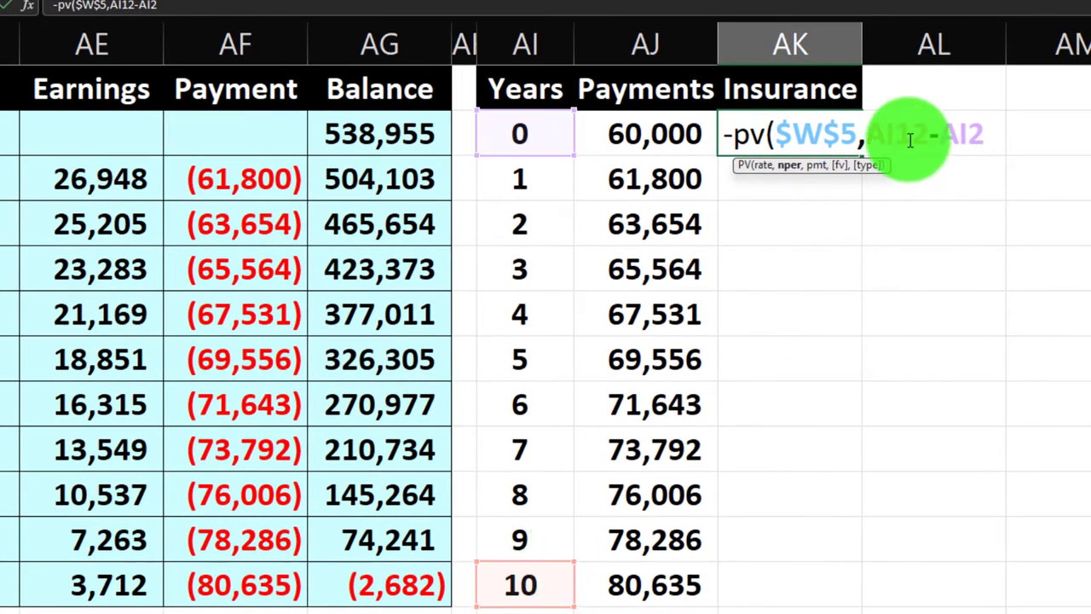
pyautogui.press('F4')
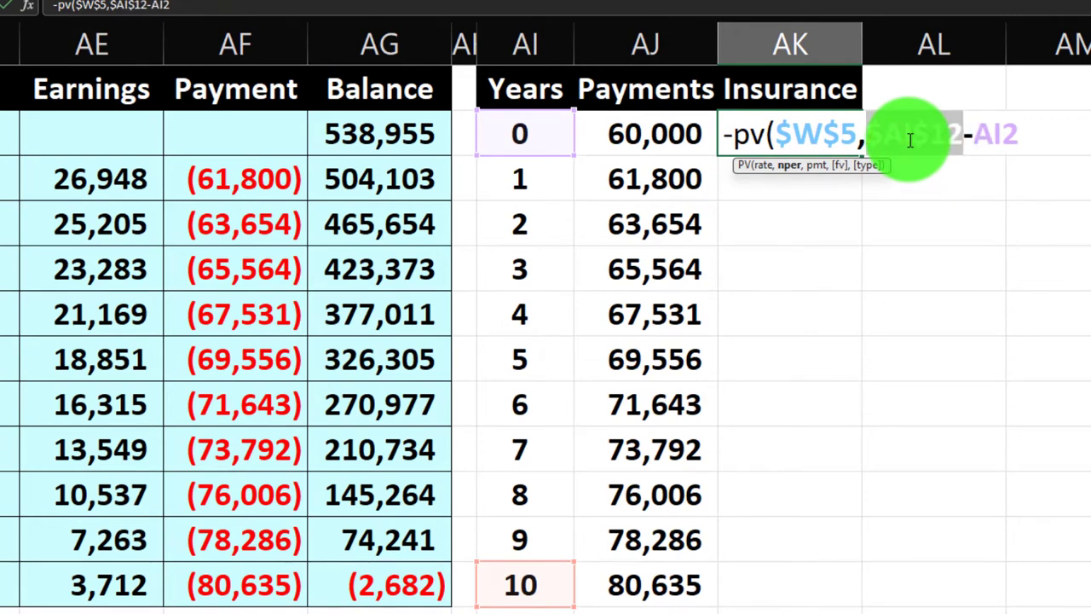
pyautogui.moveTo(910, 140); pyautogui.dragTo(979, 128)
pyautogui.click(979, 127)
pyautogui.press('End')
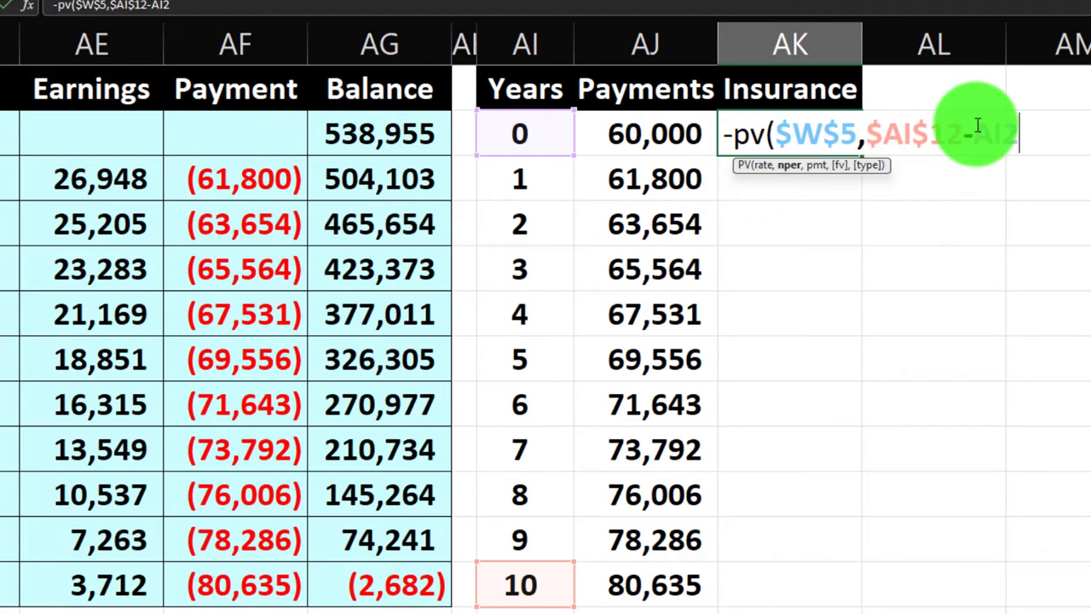
pyautogui.write(',')
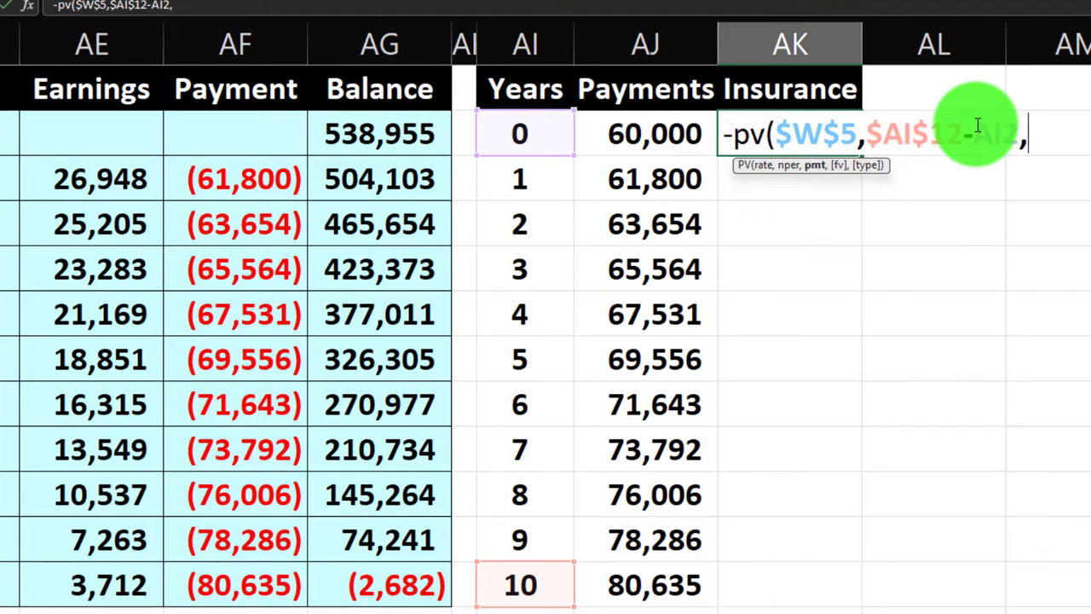
# Complete the AK2 PV formula with the year 0 payment in AJ2 as the payment argument.
pyautogui.click(642, 136)
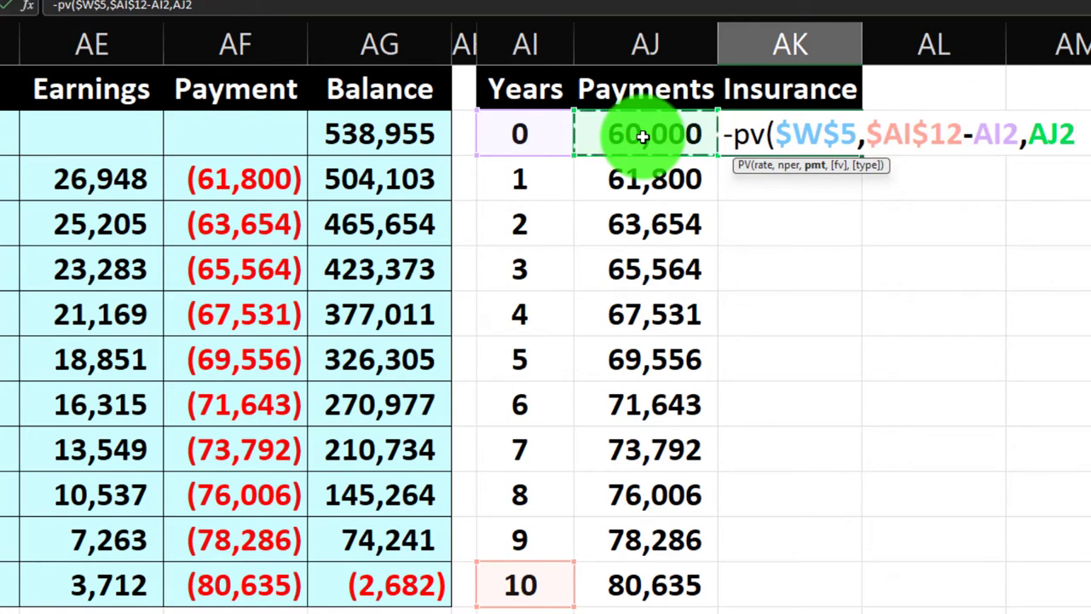
pyautogui.write(')')
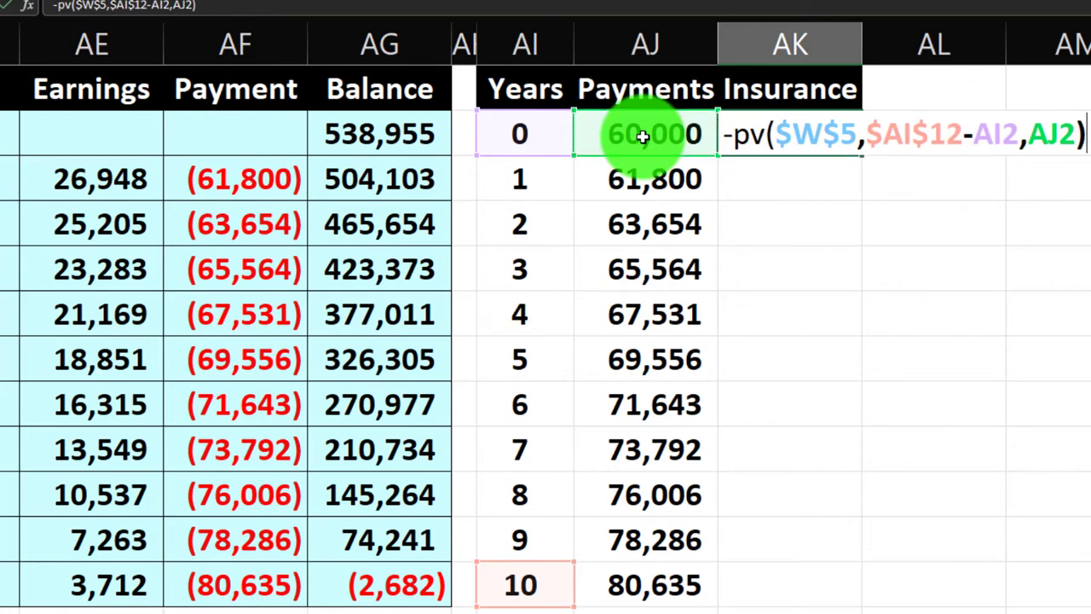
pyautogui.press('Return')
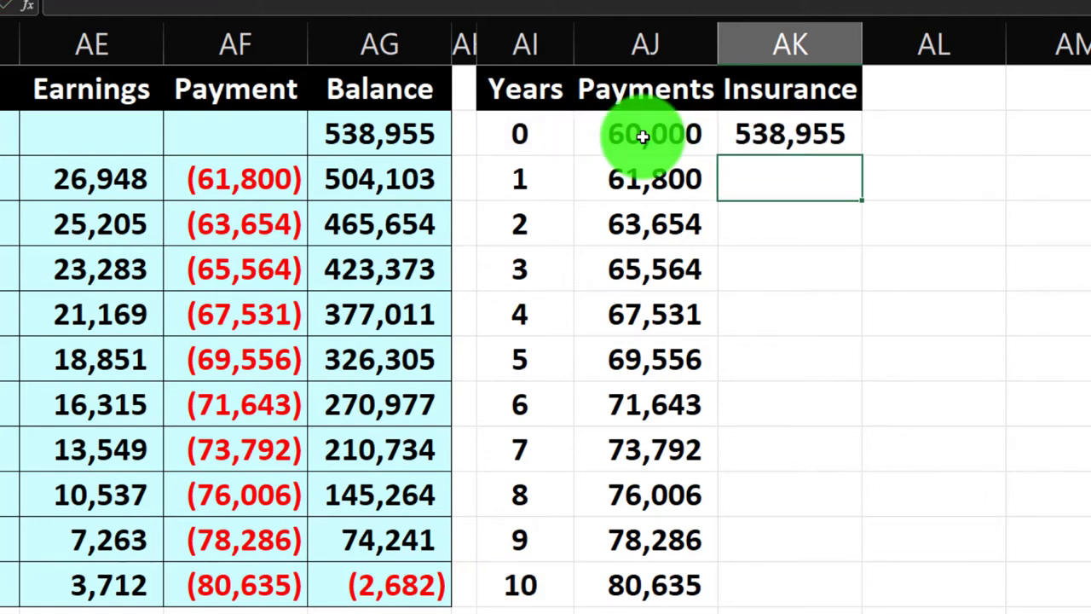
# Compare the year 0 Insurance in AK2 with the year 0 Balance in AG2.
pyautogui.press('Up')
pyautogui.press('Left')
pyautogui.press('Left')
pyautogui.press('Left')
pyautogui.press('Left')
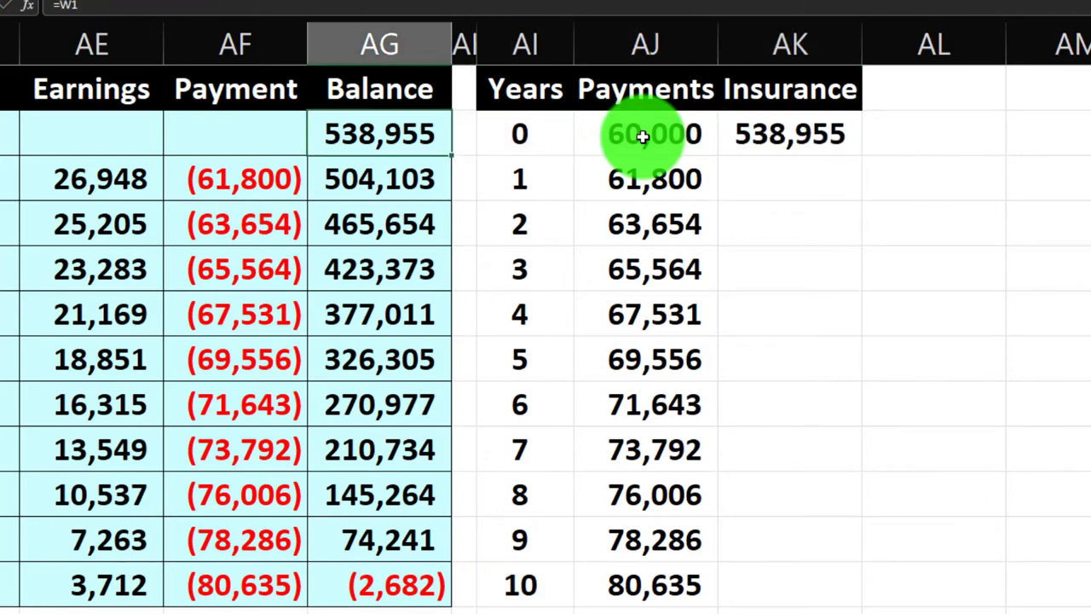
pyautogui.press('Right')
pyautogui.press('Right')
pyautogui.press('Right')
pyautogui.press('Right')
# Start a negative PV formula for the year 1 Insurance in AK3, using the real rate $W$5 as an absolute rate reference.
pyautogui.press('Down')
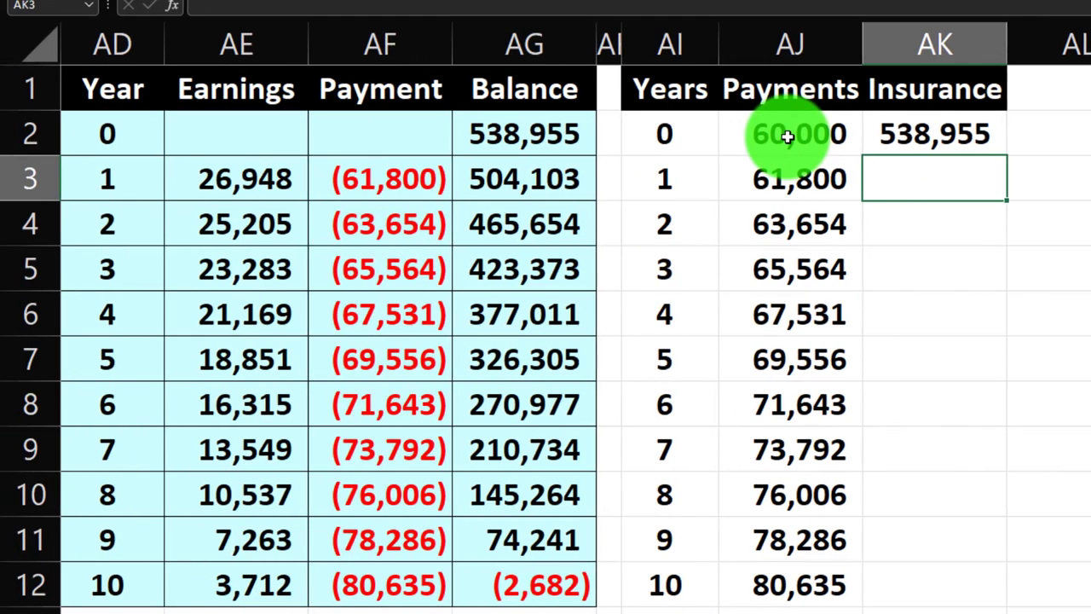
pyautogui.write('-pv')
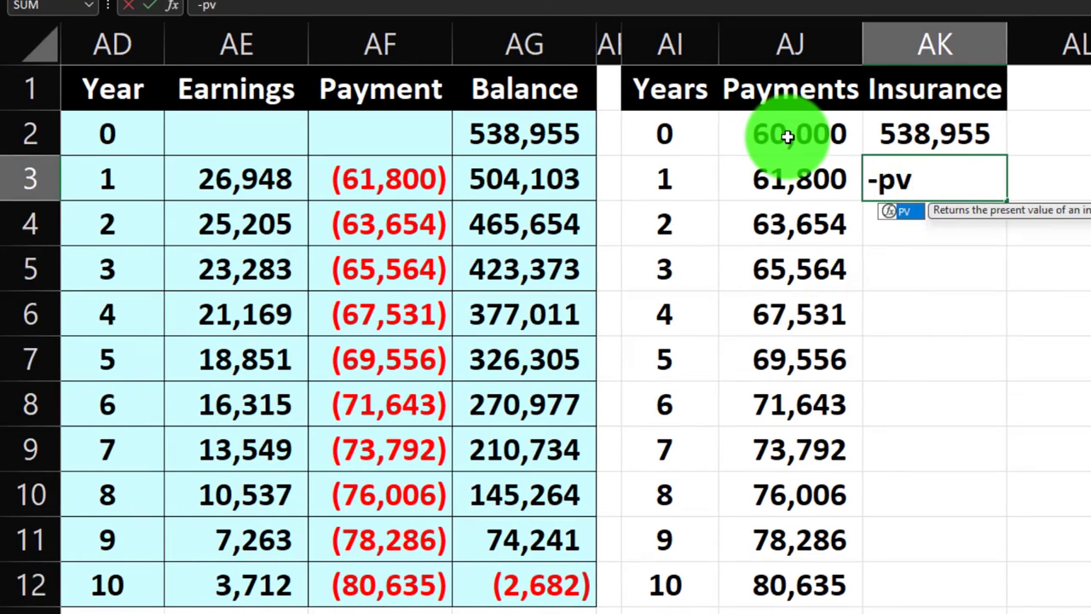
pyautogui.write('(')
pyautogui.press('Left')
pyautogui.press('Left')
pyautogui.press('Left')
pyautogui.press('Left')
pyautogui.press('Left')
pyautogui.press('Left')
pyautogui.press('Left')
pyautogui.press('Left')
pyautogui.press('Left')
pyautogui.press('Left')
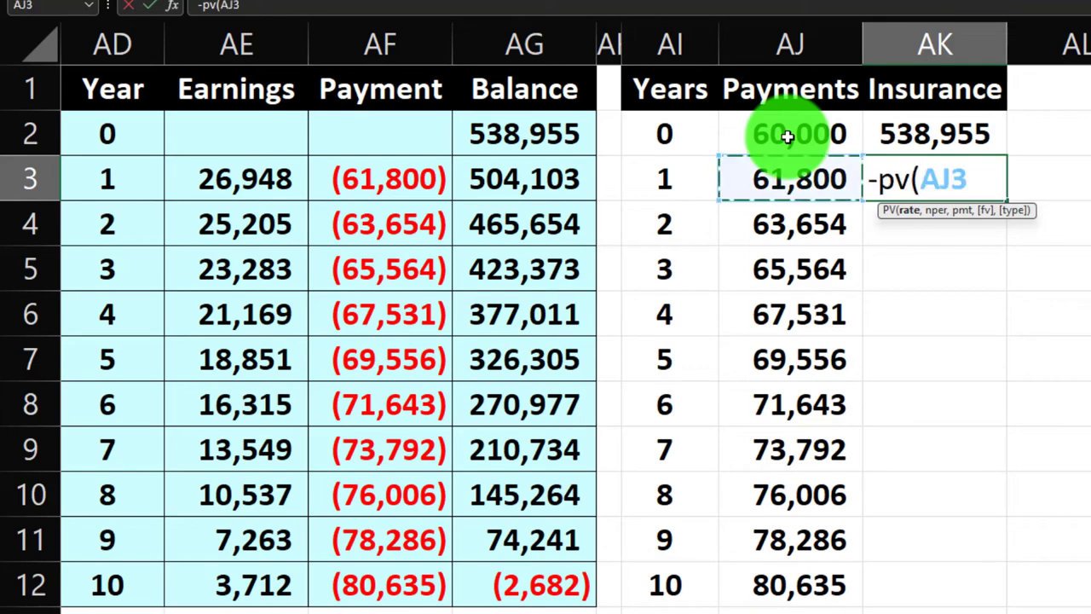
pyautogui.press('Left')
pyautogui.press('Left')
pyautogui.press('Left')
pyautogui.press('Left')
pyautogui.press('Left')
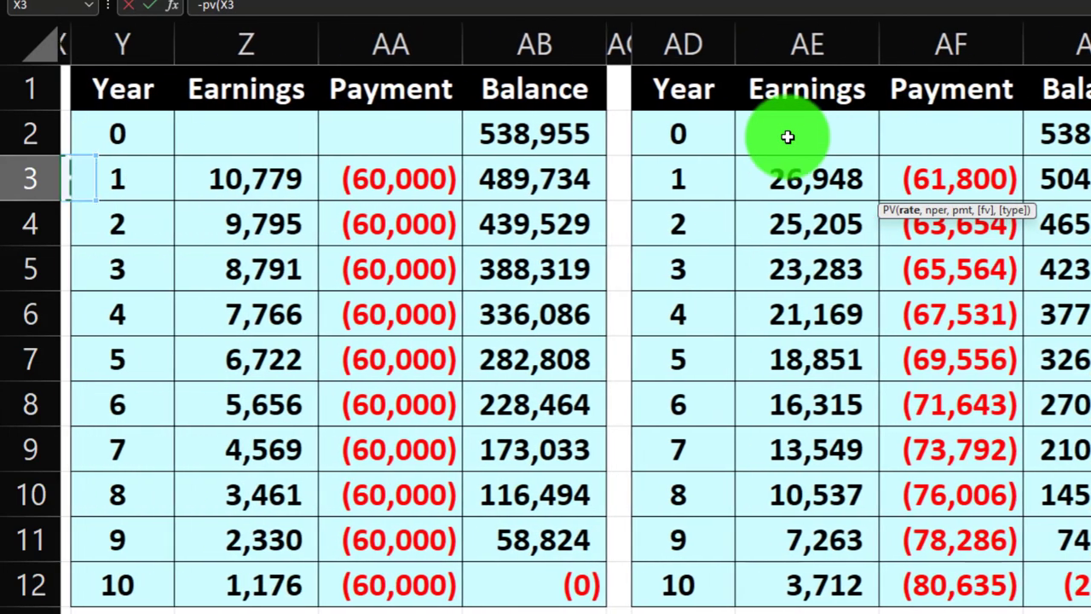
pyautogui.press('Down')
pyautogui.press('Down')
pyautogui.press('Down')
pyautogui.press('Right')
pyautogui.press('Right')
pyautogui.press('Up')
pyautogui.press('Left')
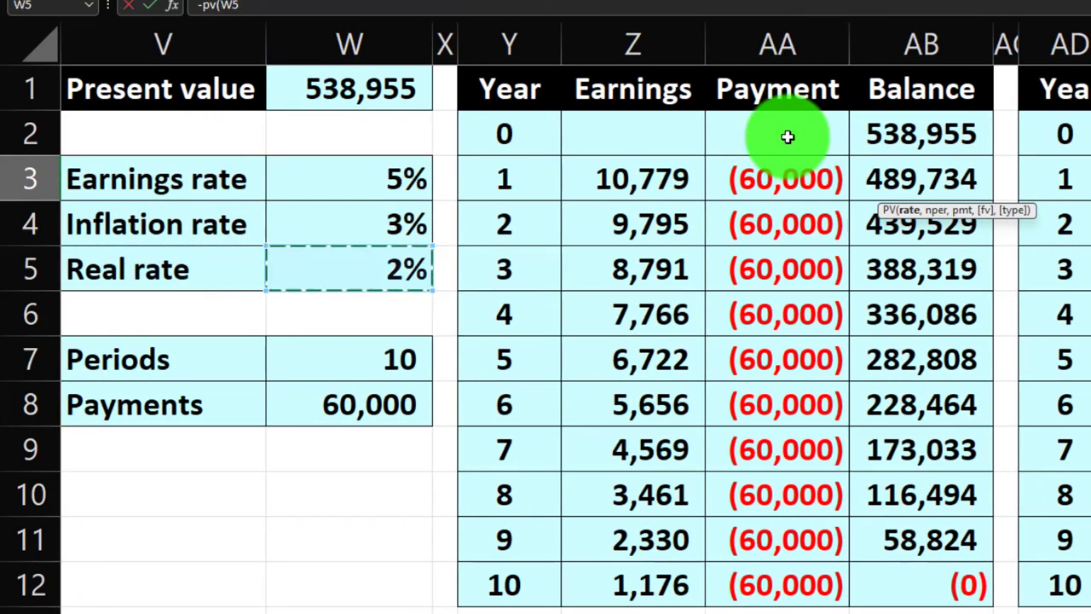
pyautogui.press('F4')
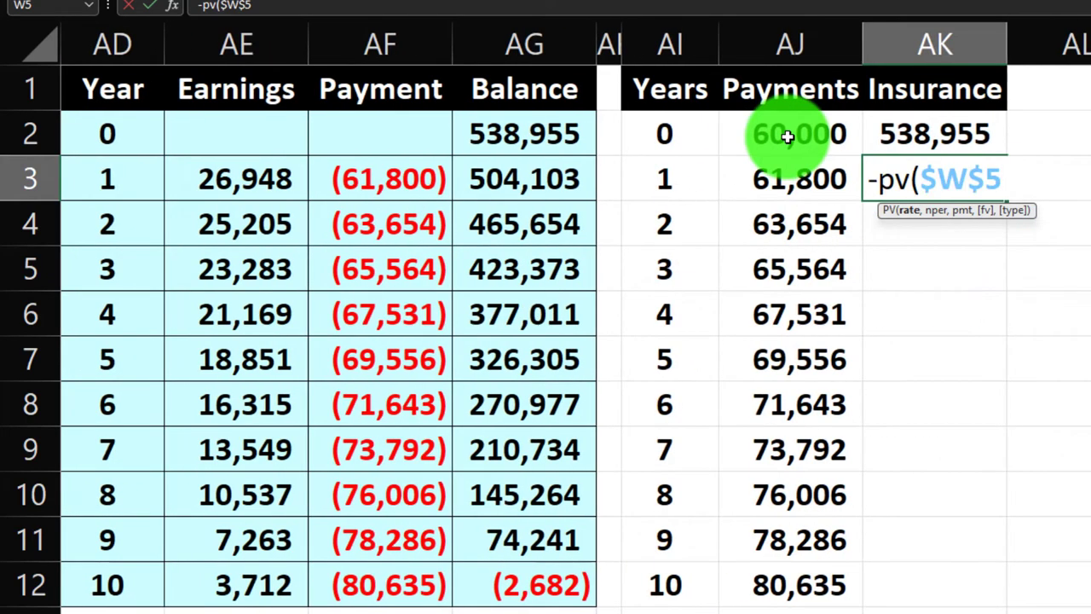
pyautogui.write(',')
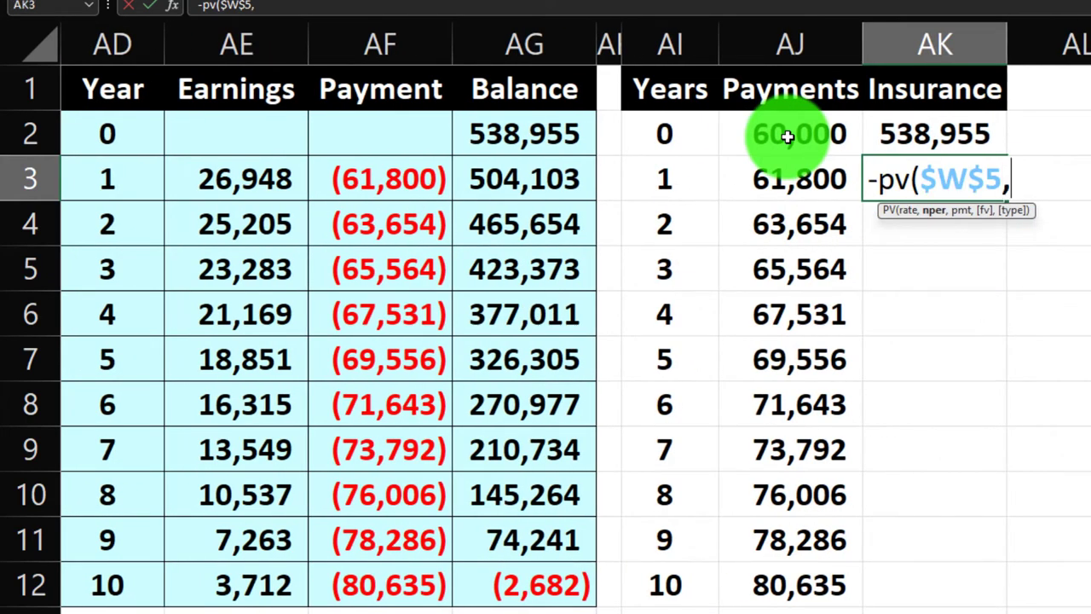
# Enter $AI$12-AI3 as the number of periods in the AK3 PV formula, with the year 10 reference absolute.
pyautogui.press('Down')
pyautogui.press('Down')
pyautogui.press('Down')
pyautogui.press('Down')
pyautogui.press('Down')
pyautogui.press('Down')
pyautogui.press('Down')
pyautogui.press('Down')
pyautogui.press('Down')
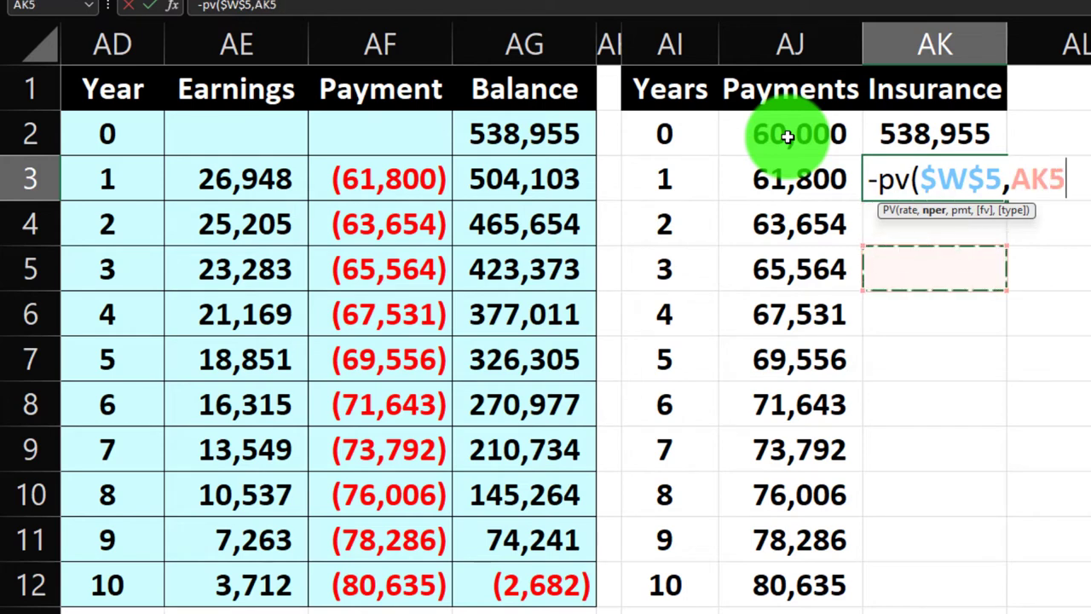
pyautogui.press('Left')
pyautogui.press('Left')
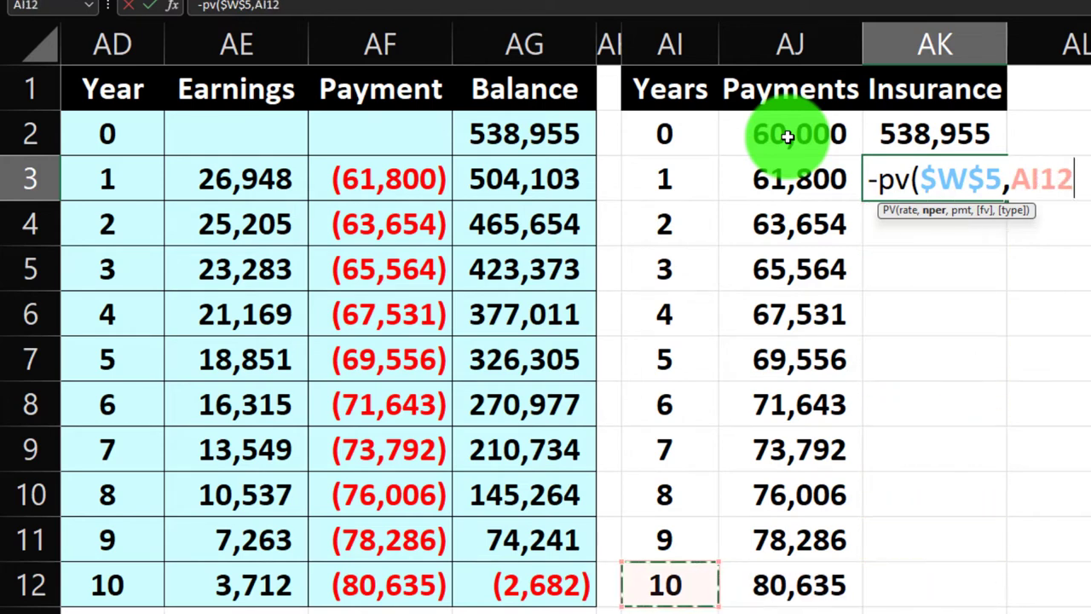
pyautogui.press('F4')
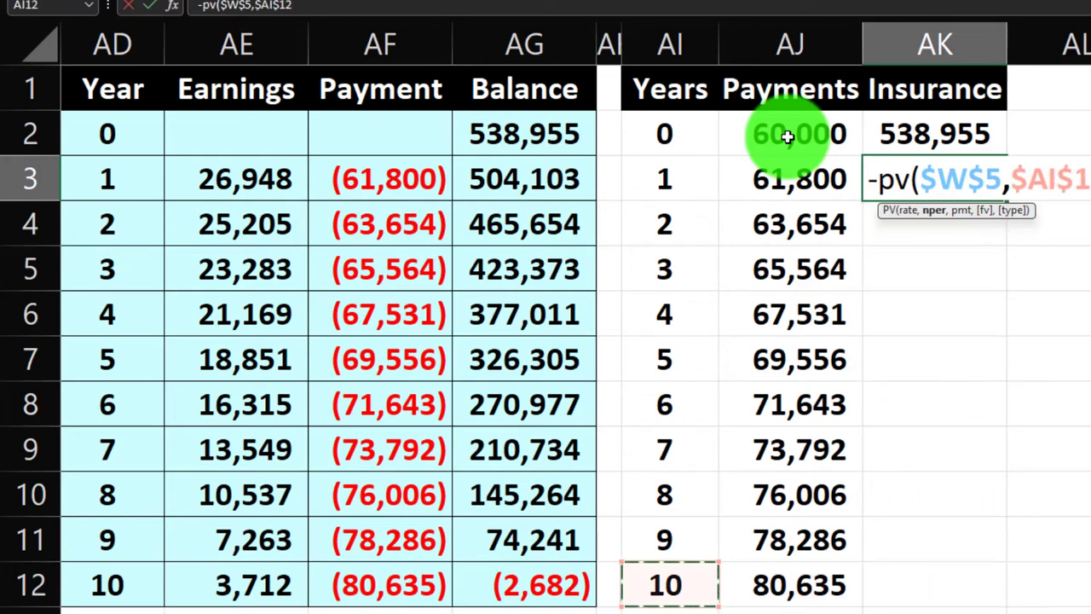
pyautogui.write('-')
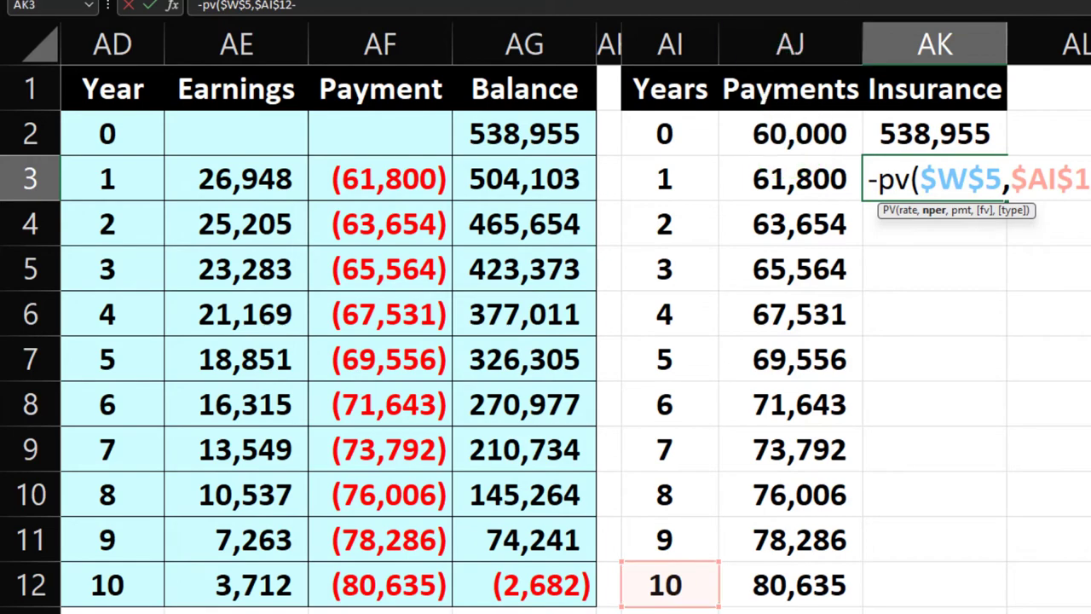
pyautogui.click(683, 173)
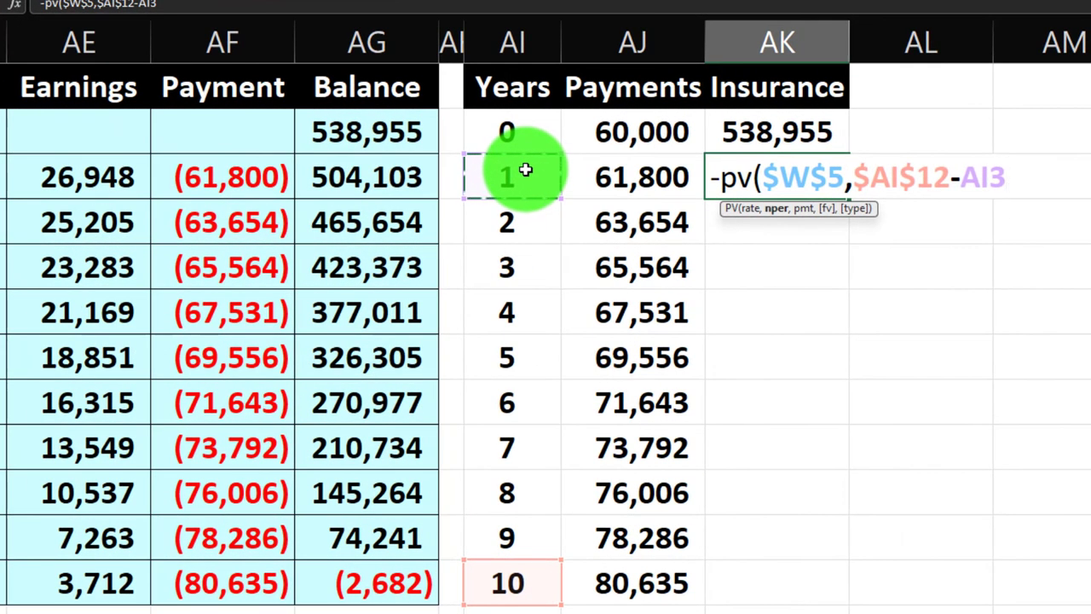
pyautogui.write(',')
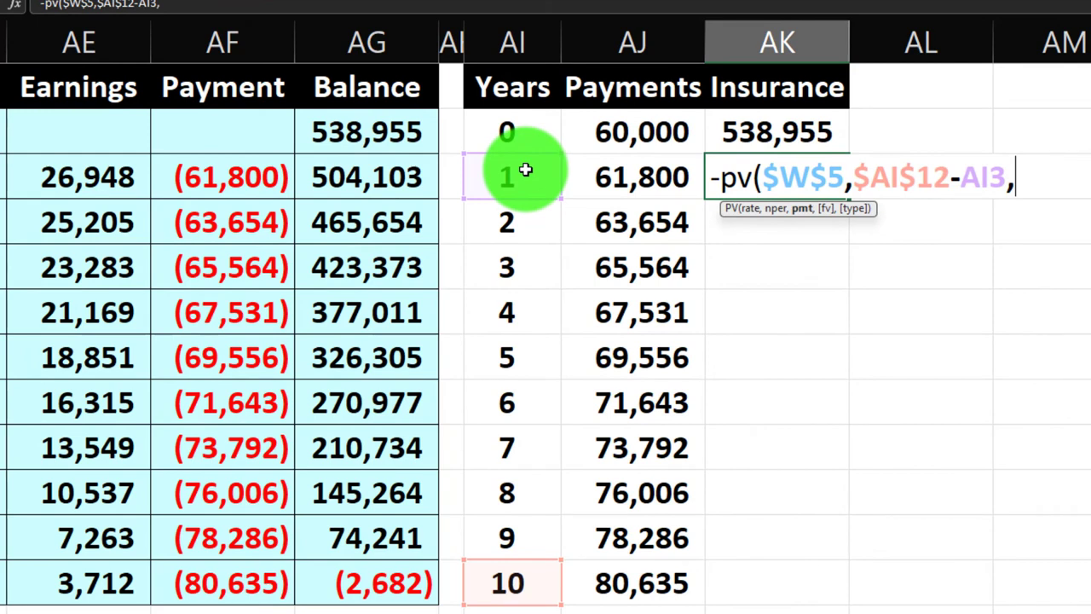
# Complete the AK3 PV formula with AJ3 as the payment and check it against the year 1 Balance in AG3.
pyautogui.click(605, 176)
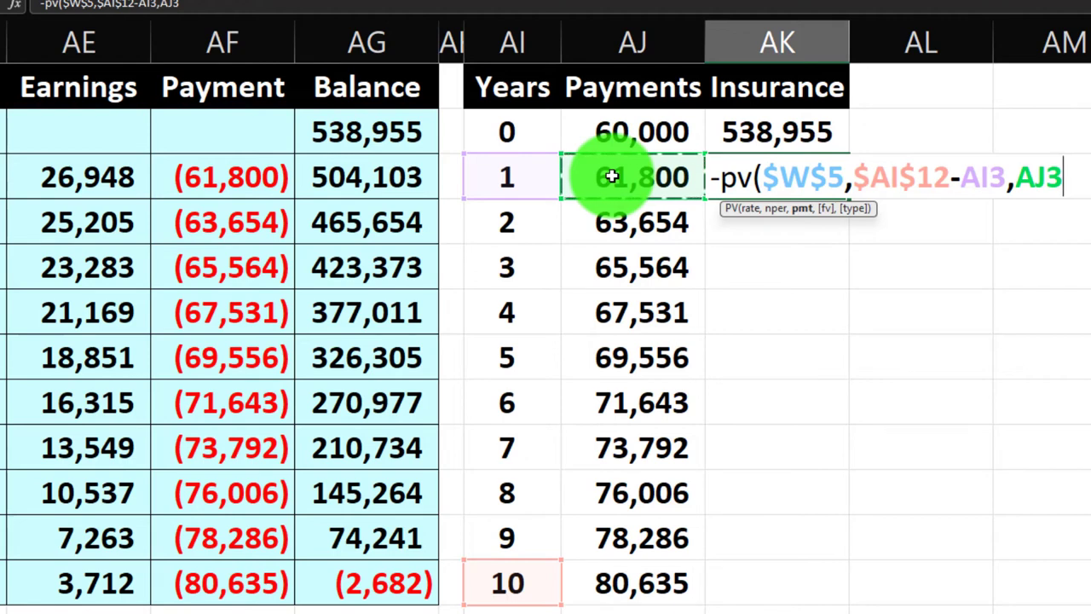
pyautogui.write(')')
pyautogui.press('Return')
pyautogui.click(760, 178)
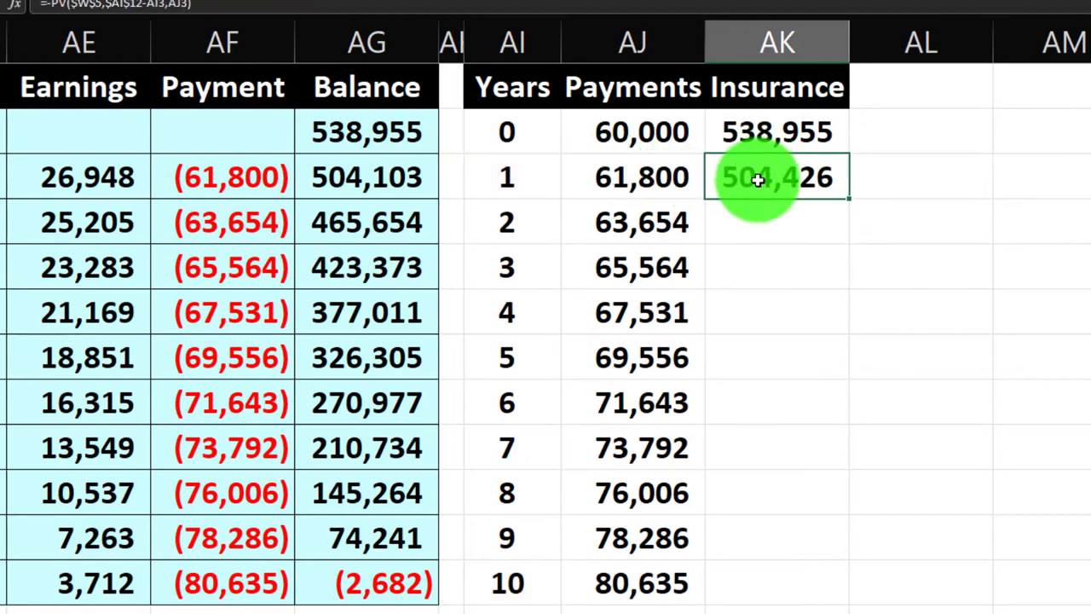
pyautogui.click(417, 178)
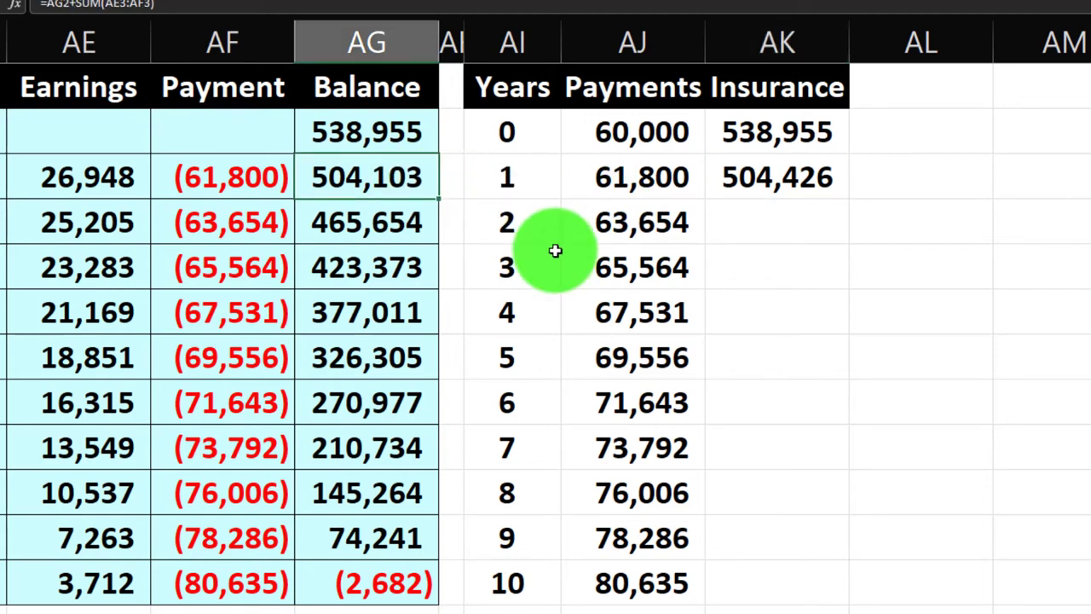
# Start a negative PV formula for the year 2 Insurance in AK4, using the real rate $W$5 as an absolute rate reference.
pyautogui.click(764, 227)
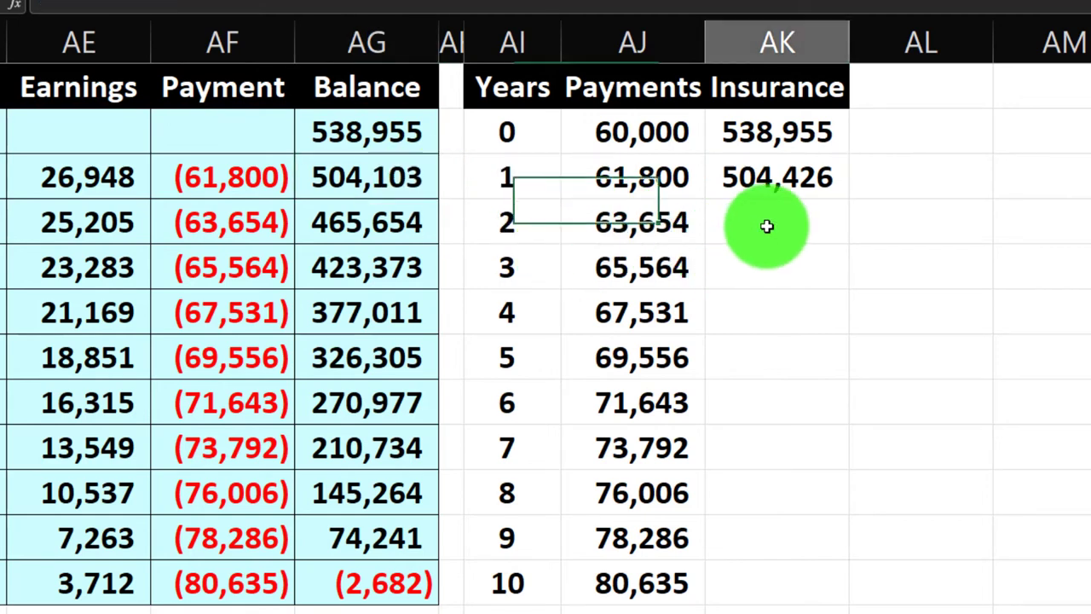
pyautogui.write('-')
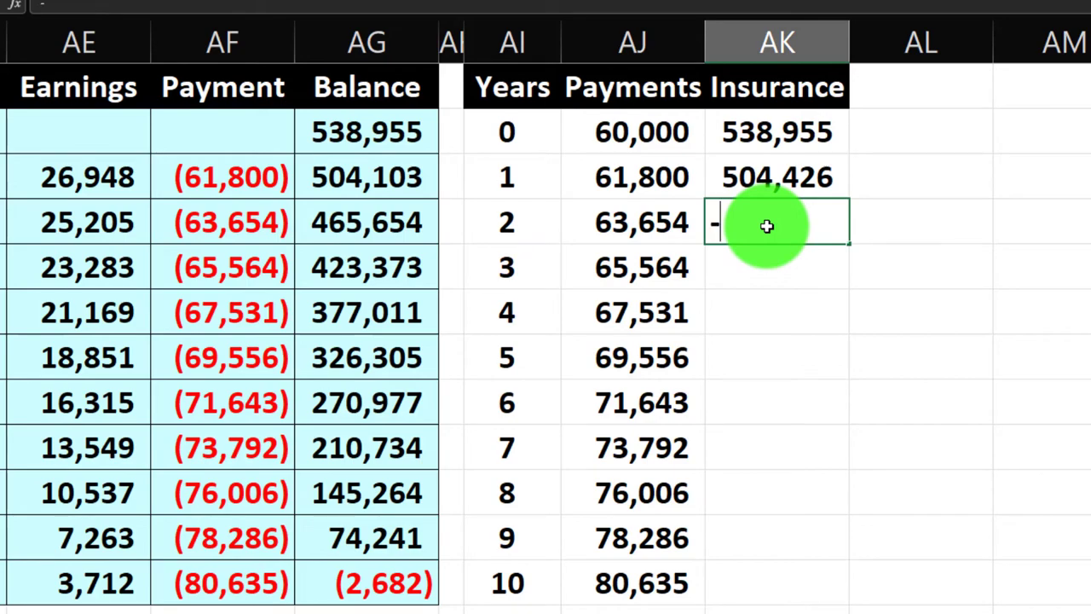
pyautogui.write('pv(')
pyautogui.press('Left')
pyautogui.press('Left')
pyautogui.press('Left')
pyautogui.press('Left')
pyautogui.press('Left')
pyautogui.press('Left')
pyautogui.press('Left')
pyautogui.press('Left')
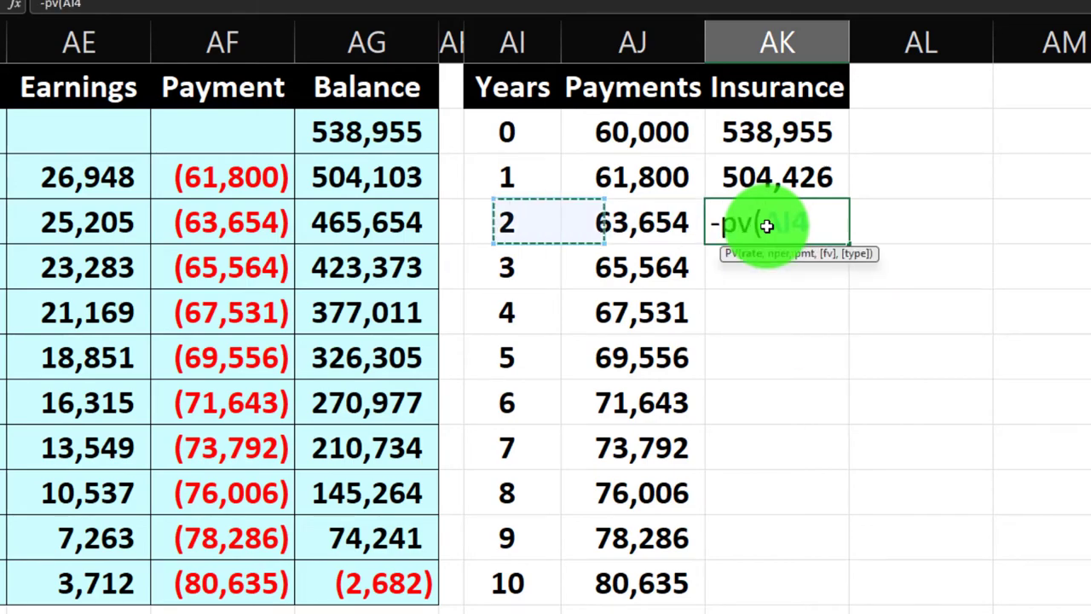
pyautogui.press('Left')
pyautogui.press('Left')
pyautogui.press('Left')
pyautogui.press('Left')
pyautogui.press('Left')
pyautogui.press('Left')
pyautogui.press('Down')
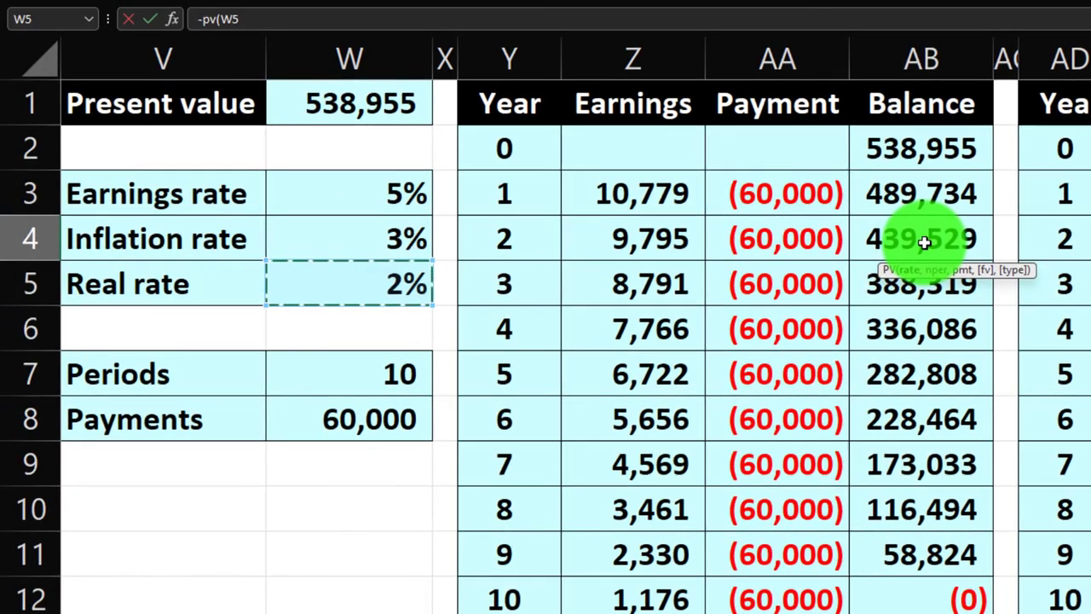
pyautogui.press('F4')
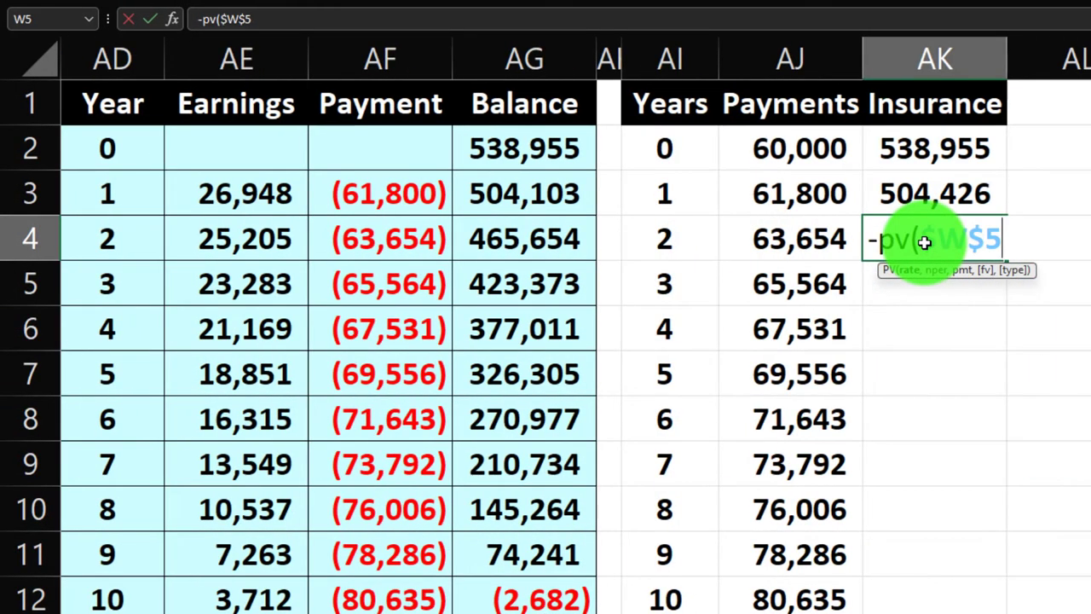
pyautogui.write(',')
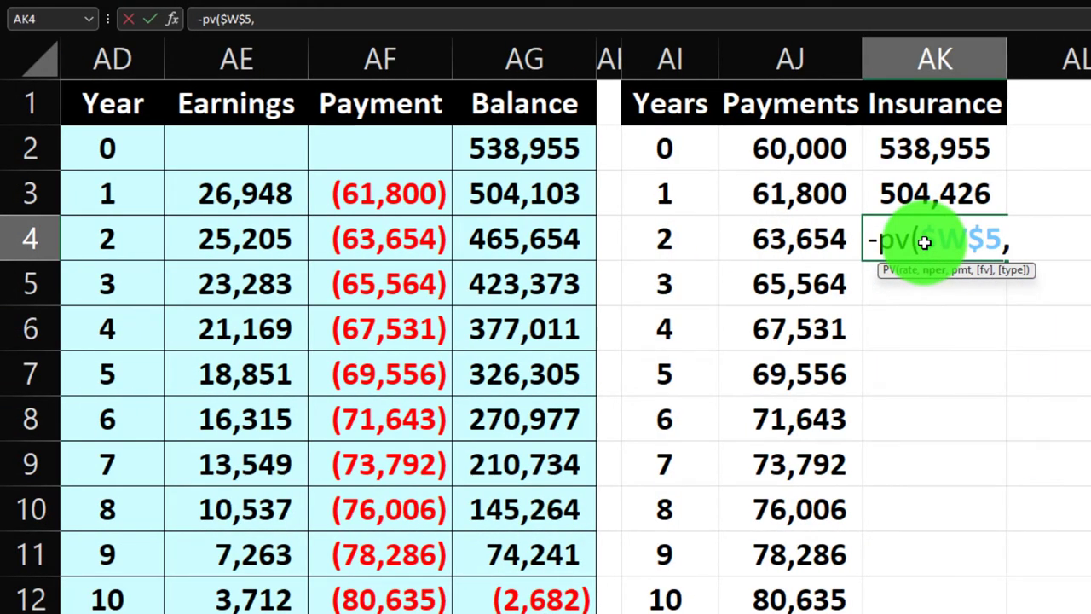
# Enter $AI$12-AI4 as the number of periods in the AK4 PV formula, with the year 10 reference absolute.
pyautogui.press('Down')
pyautogui.press('Down')
pyautogui.press('Down')
pyautogui.press('Down')
pyautogui.press('Down')
pyautogui.press('Down')
pyautogui.press('Down')
pyautogui.press('Down')
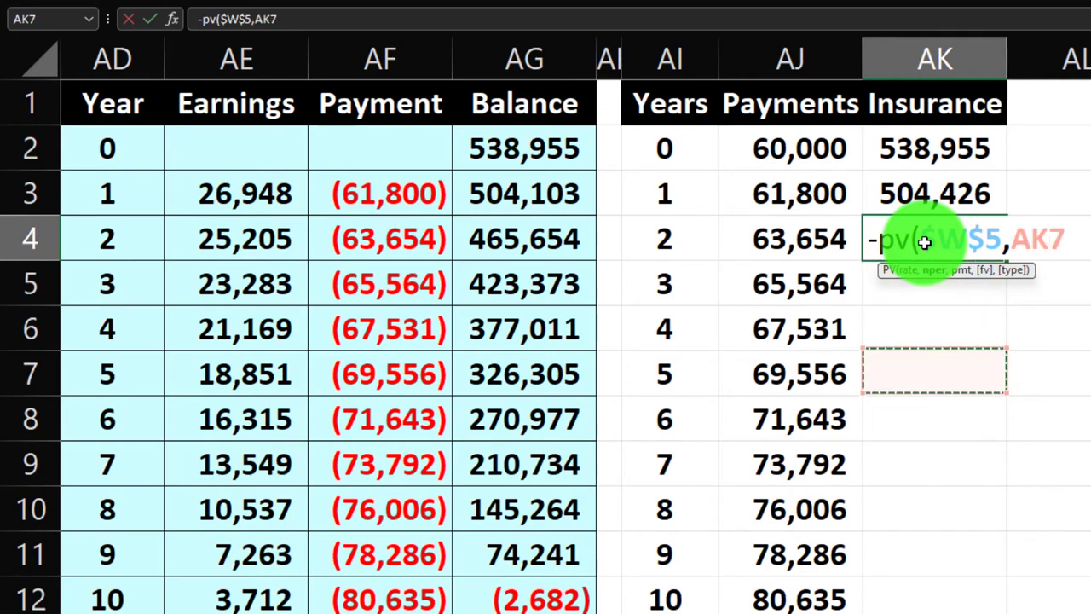
pyautogui.press('Left')
pyautogui.press('Left')
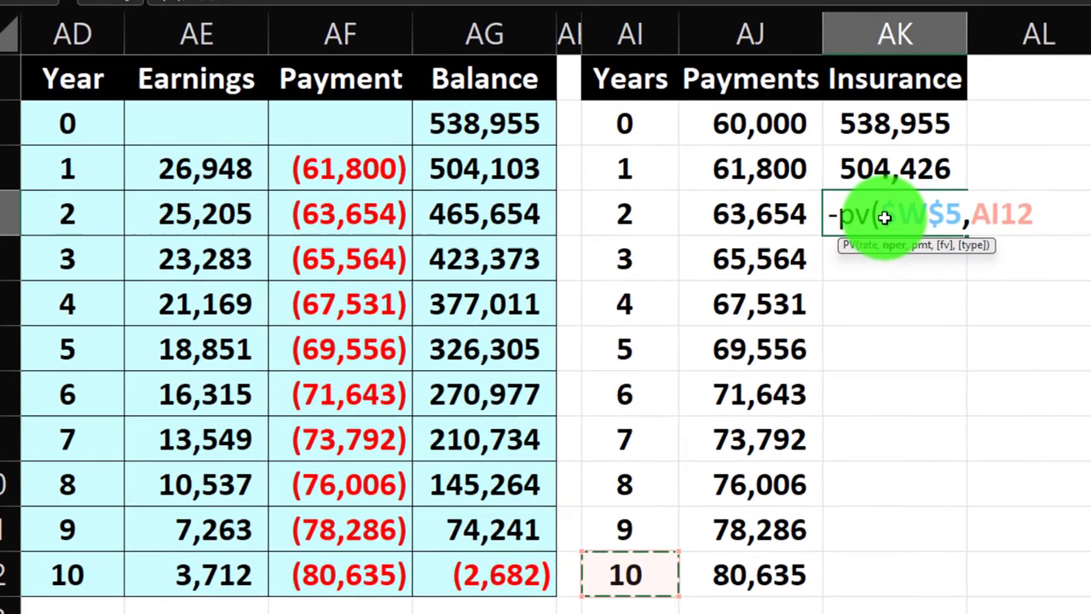
pyautogui.press('F4')
pyautogui.write('-')
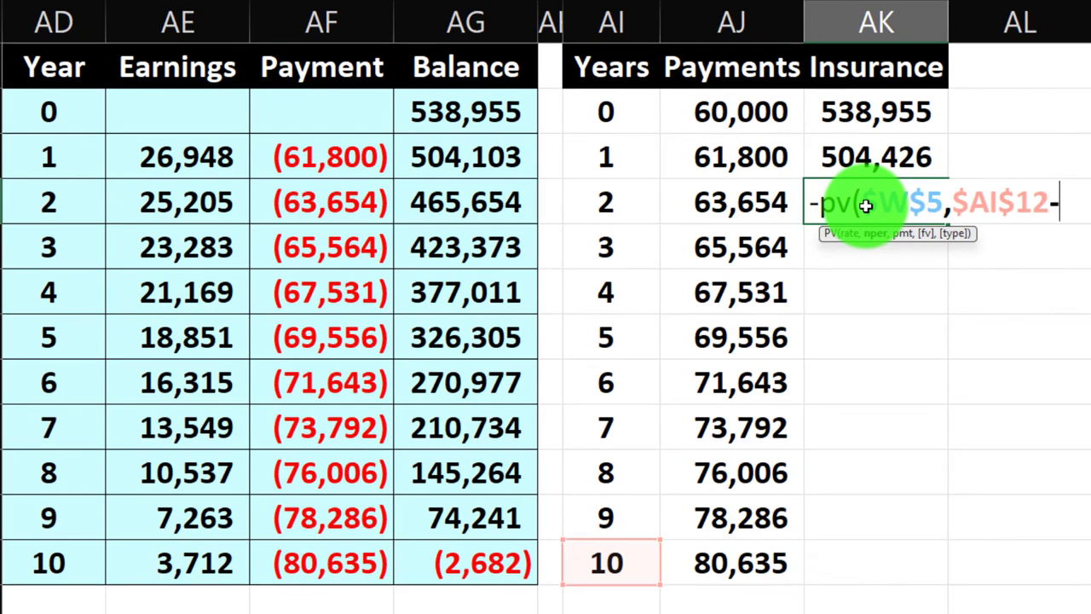
pyautogui.press('Left')
pyautogui.press('Left')
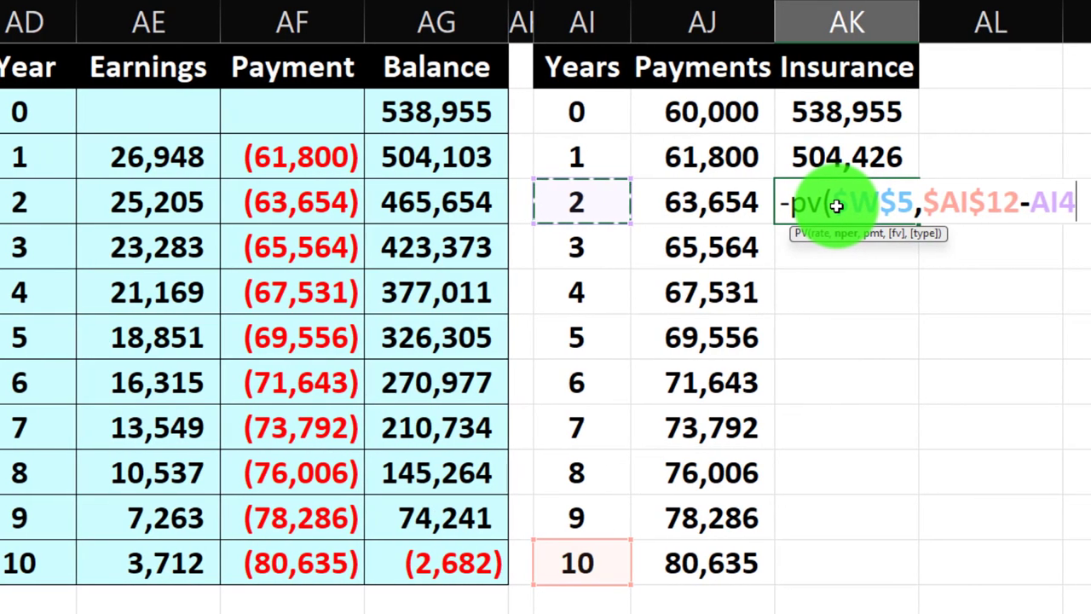
pyautogui.write(',')
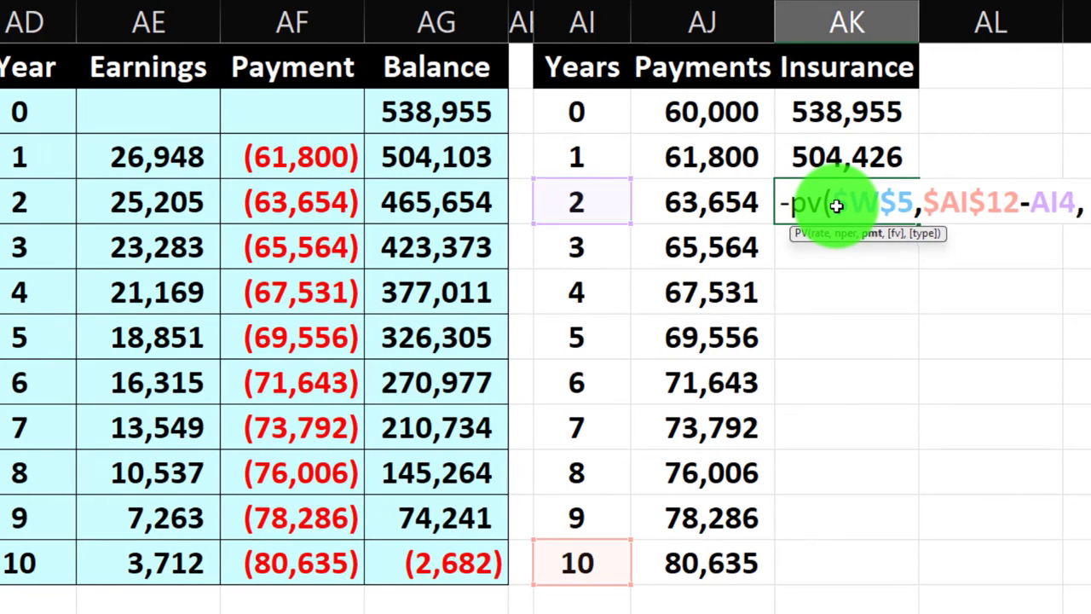
# Complete the AK4 PV formula with AJ4 as the payment and copy it down to year 10 in AK12.
pyautogui.click(735, 202)
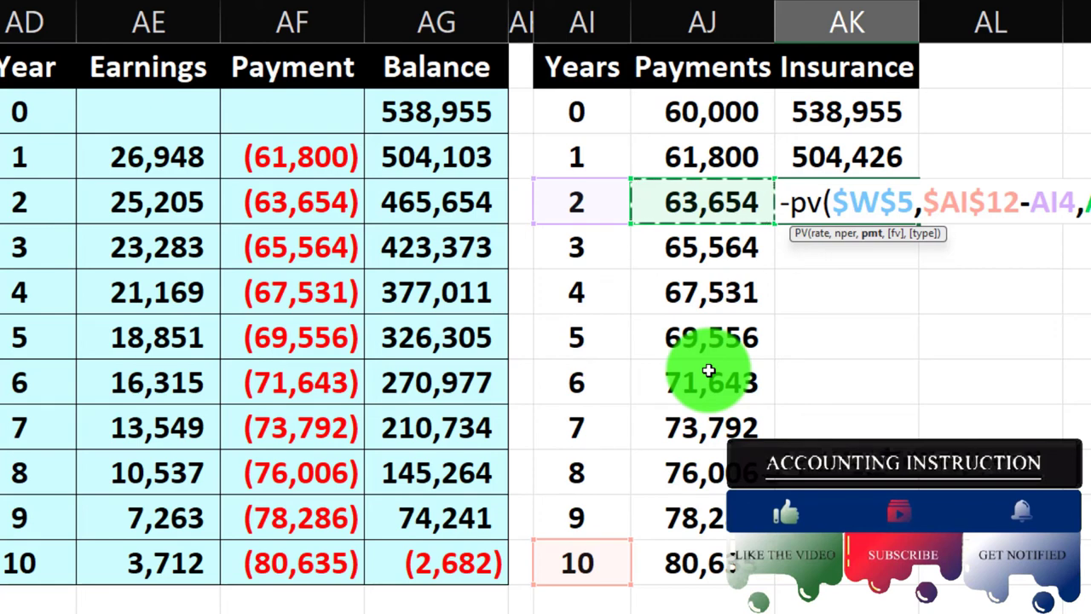
pyautogui.write(')')
pyautogui.press('Return')
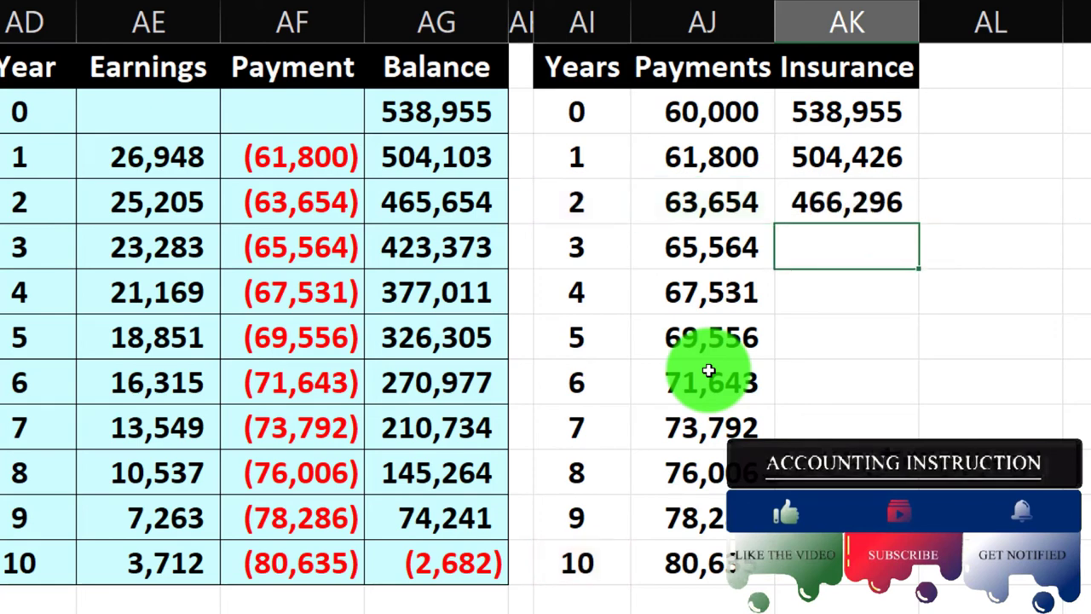
pyautogui.click(901, 207)
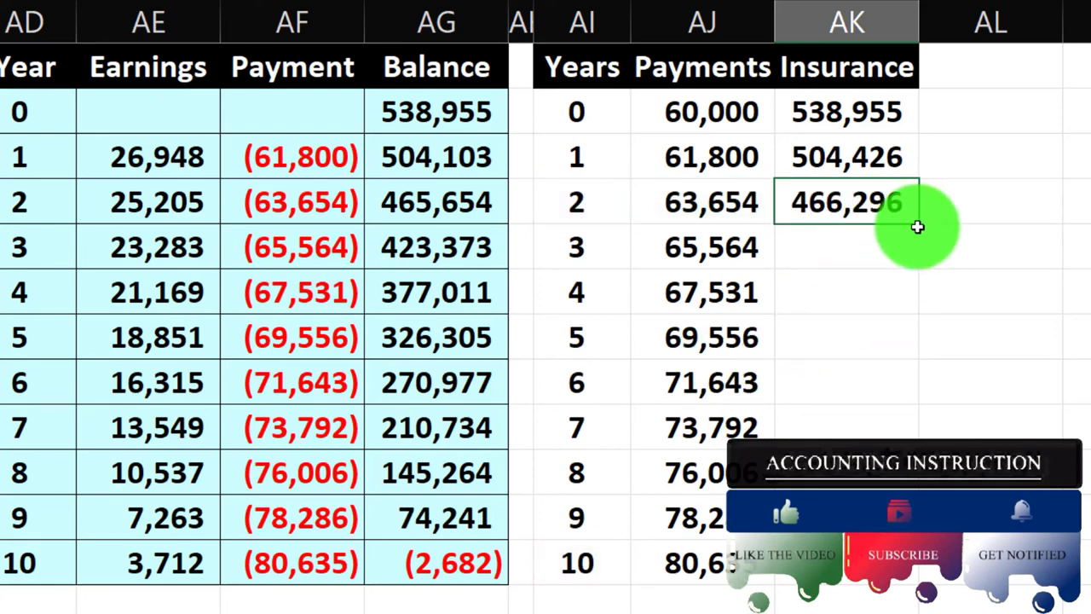
pyautogui.doubleClick(918, 224)
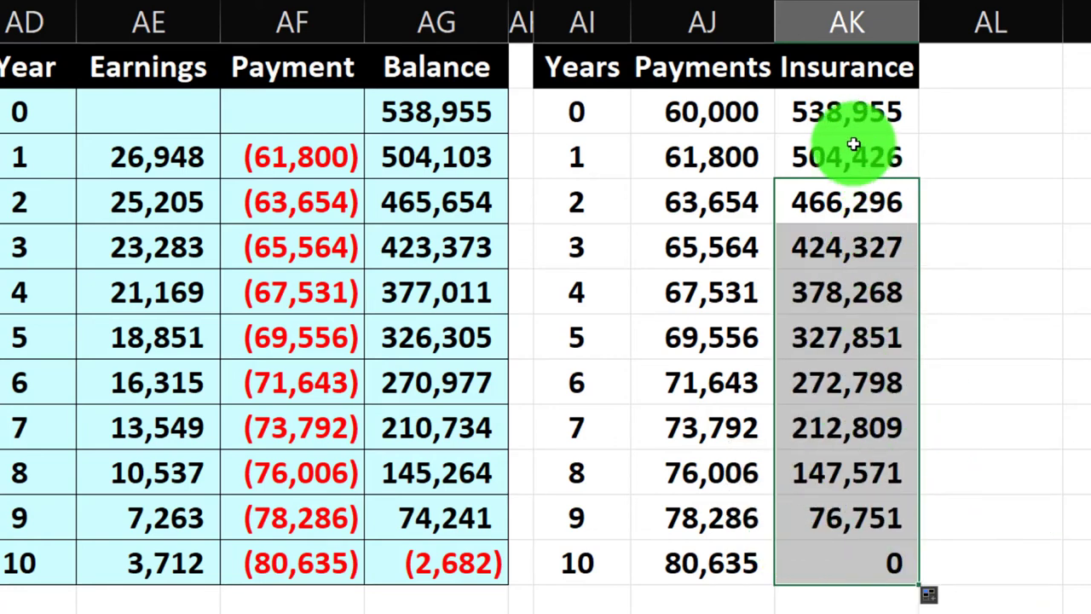
# Enter a check formula in AM2 that subtracts the year 0 Insurance in AK2 from the year 0 Balance in AG2.
pyautogui.click(829, 113)
pyautogui.click(840, 157)
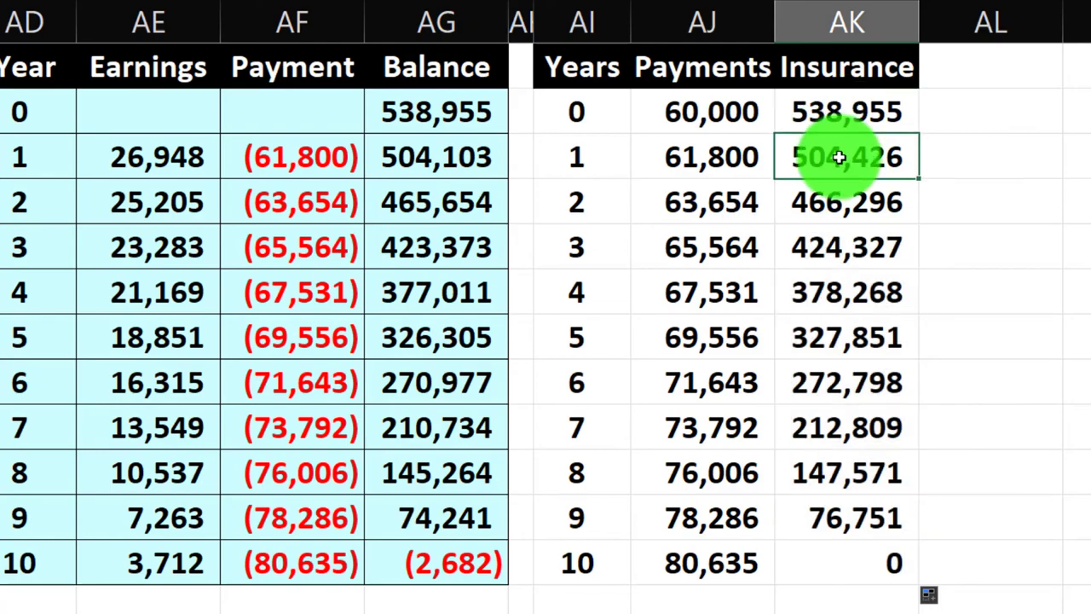
pyautogui.press('Right')
pyautogui.press('Right')
pyautogui.press('Up')
pyautogui.write('+')
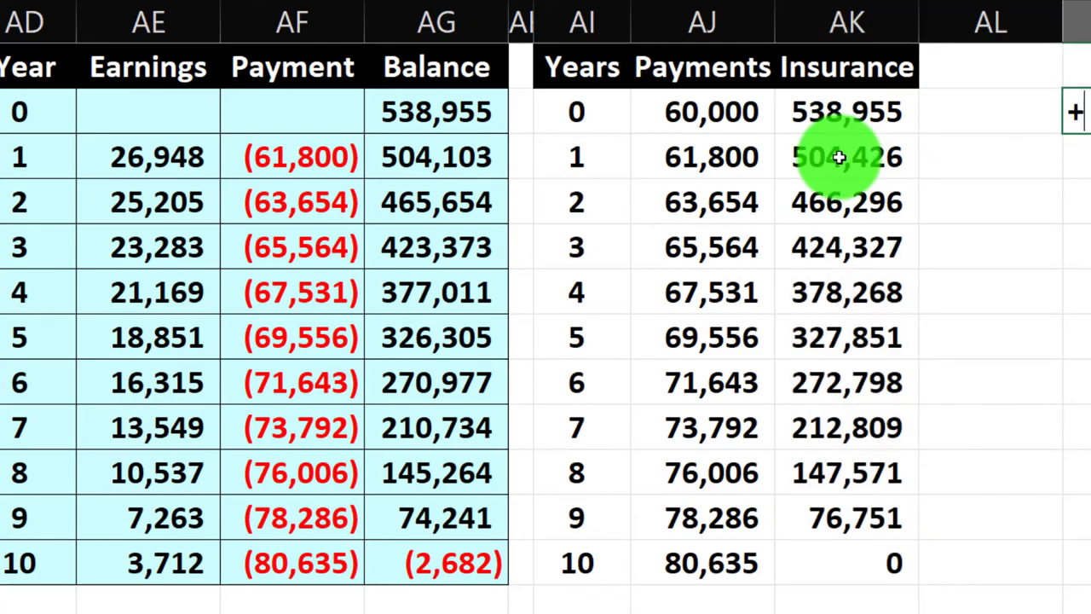
pyautogui.press('Left')
pyautogui.press('Left')
pyautogui.press('Left')
pyautogui.press('Left')
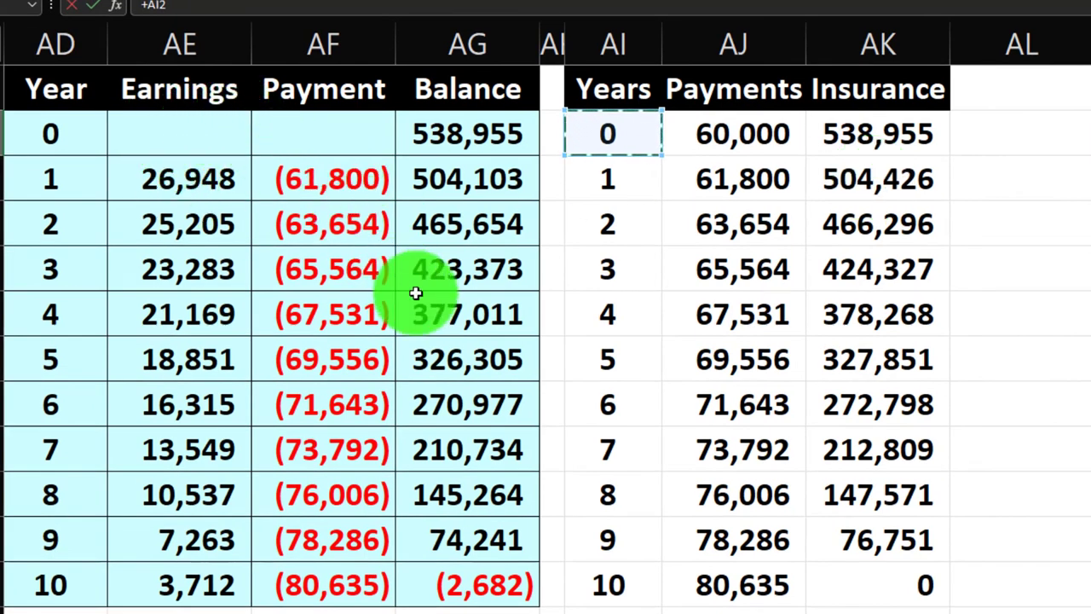
pyautogui.press('Left')
pyautogui.press('Left')
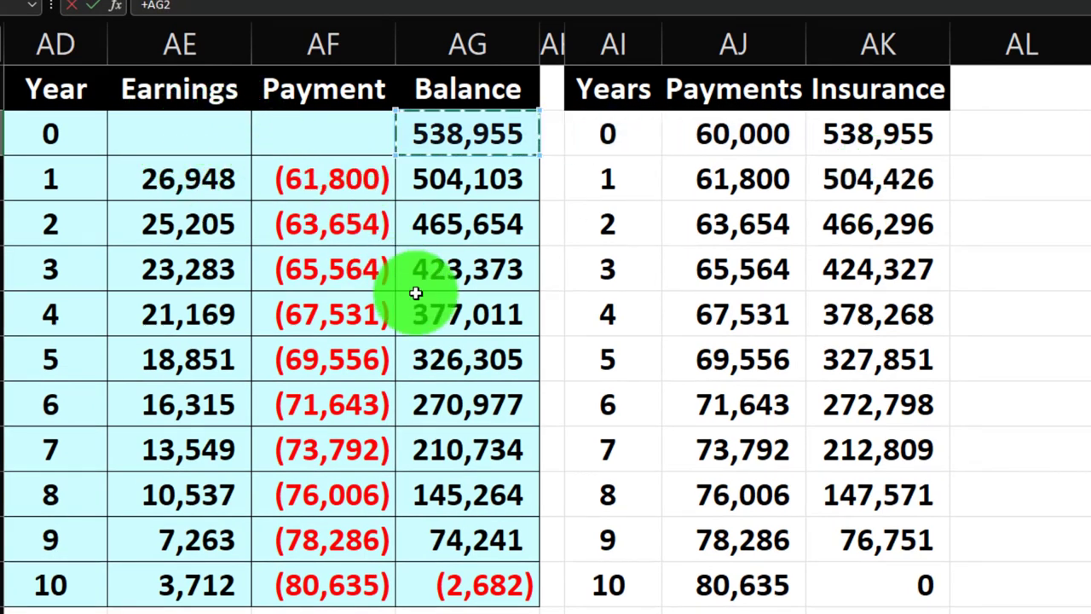
pyautogui.write('-')
pyautogui.press('Left')
pyautogui.press('Return')
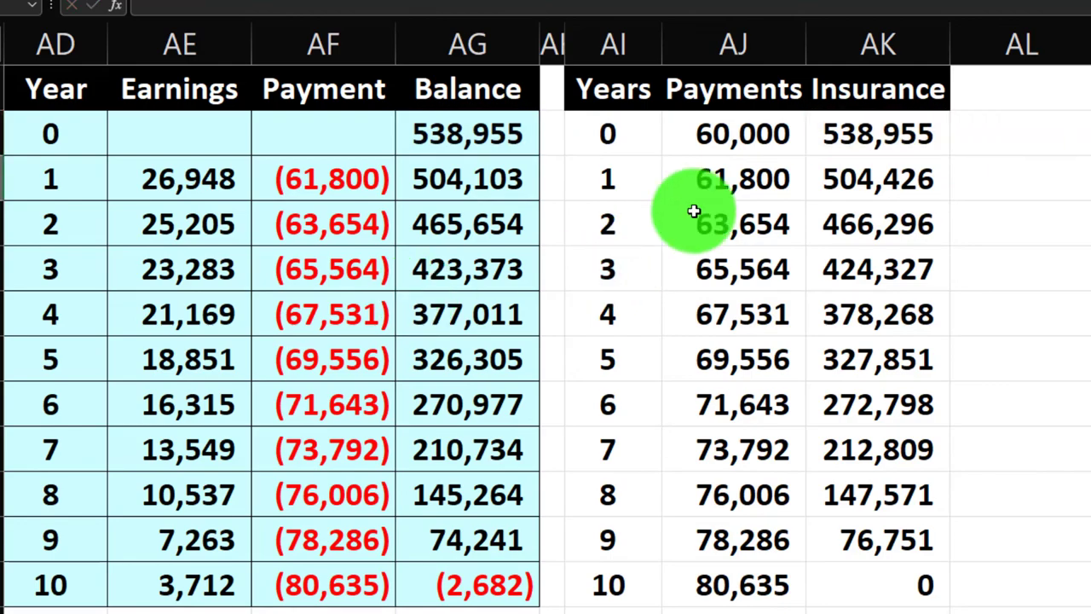
# Copy the AM2 difference formula down to AM12 to compare every year, and clear the check values from AM2:AM12.
pyautogui.press('Up')
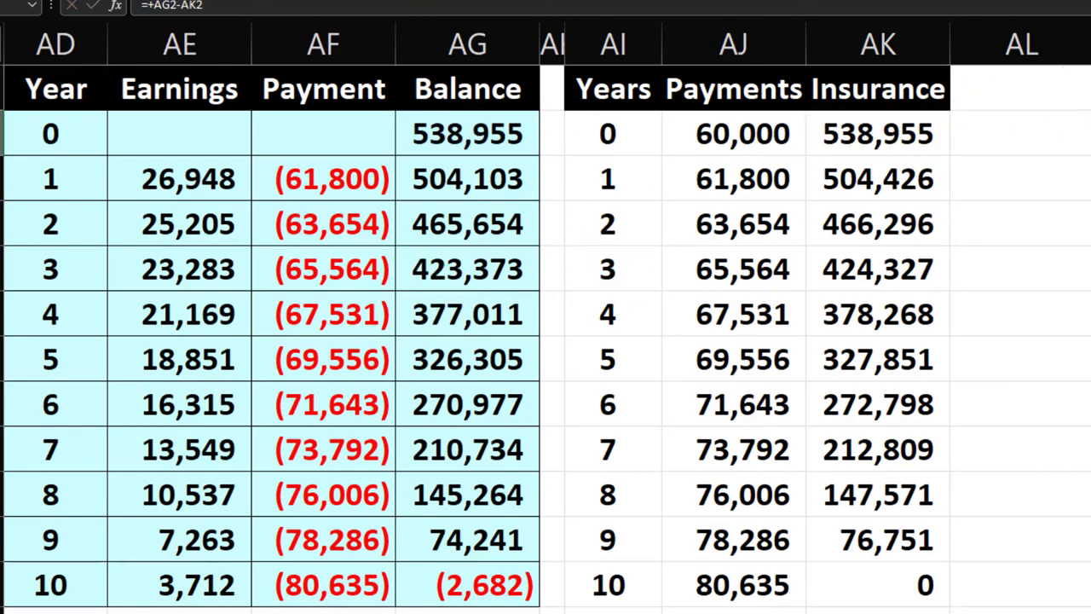
pyautogui.hotkey('shift', 'Down')
pyautogui.hotkey('shift', 'Down')
pyautogui.hotkey('shift', 'Down')
pyautogui.hotkey('shift', 'Down')
pyautogui.hotkey('shift', 'Down')
pyautogui.hotkey('shift', 'Down')
pyautogui.hotkey('shift', 'Down')
pyautogui.hotkey('shift', 'Down')
pyautogui.hotkey('shift', 'Down')
pyautogui.hotkey('shift', 'Down')
pyautogui.hotkey('ctrl', 'd')
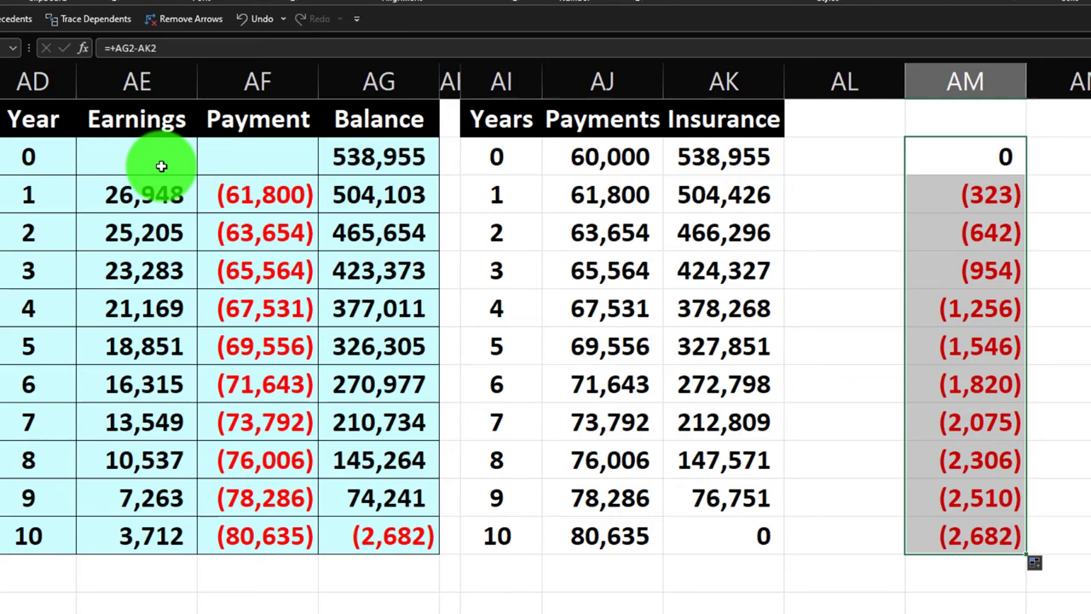
pyautogui.press('Delete')
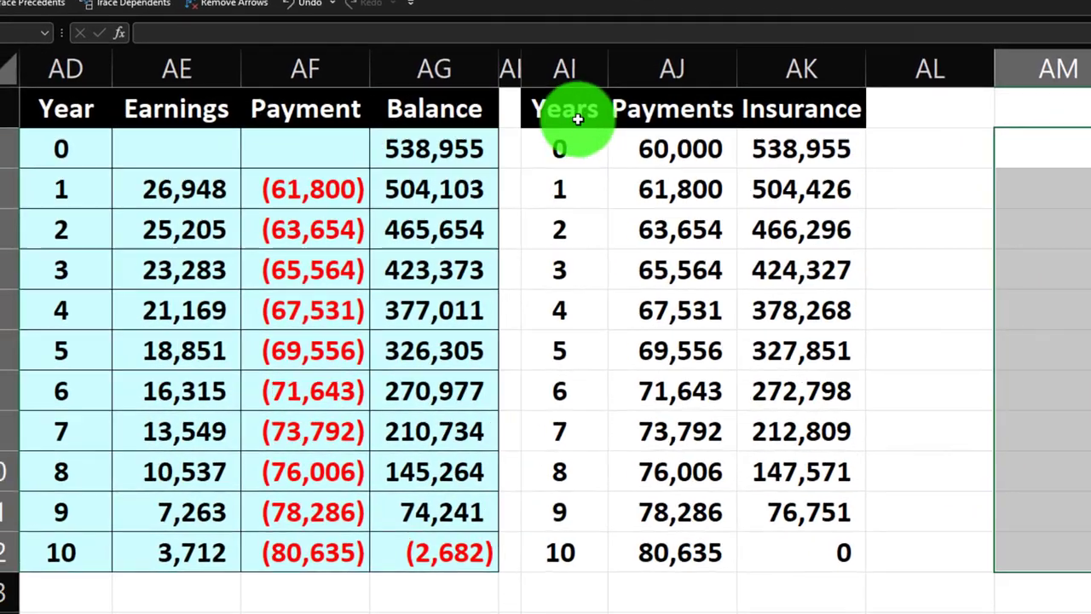
# Format the Years, Payments and Insurance schedule in AI2:AK12 with cell borders and the recently used light blue fill.
pyautogui.click(603, 270)
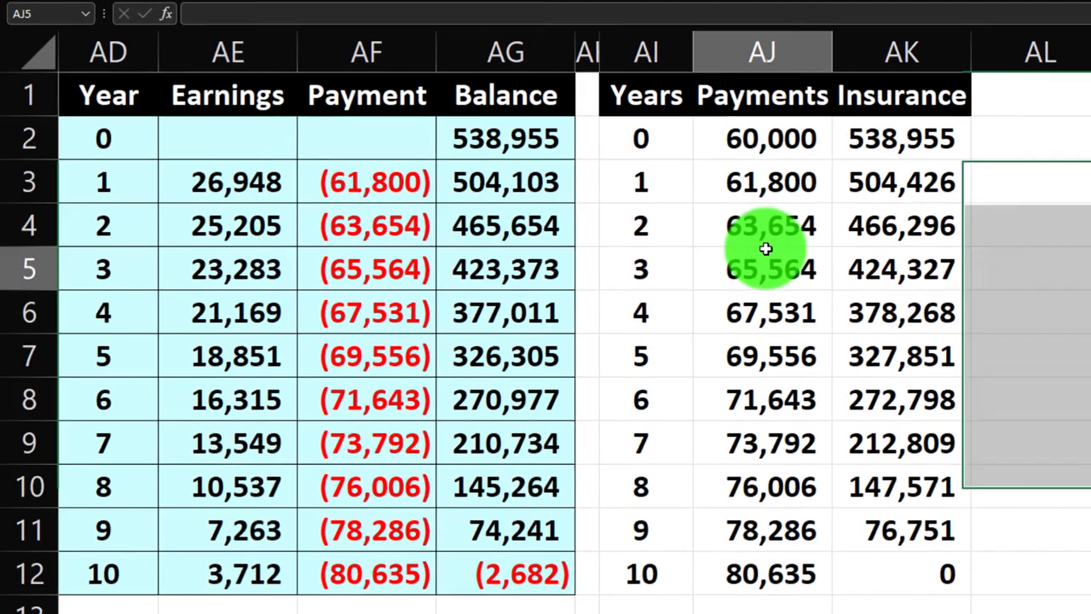
pyautogui.moveTo(647, 137); pyautogui.dragTo(862, 561)
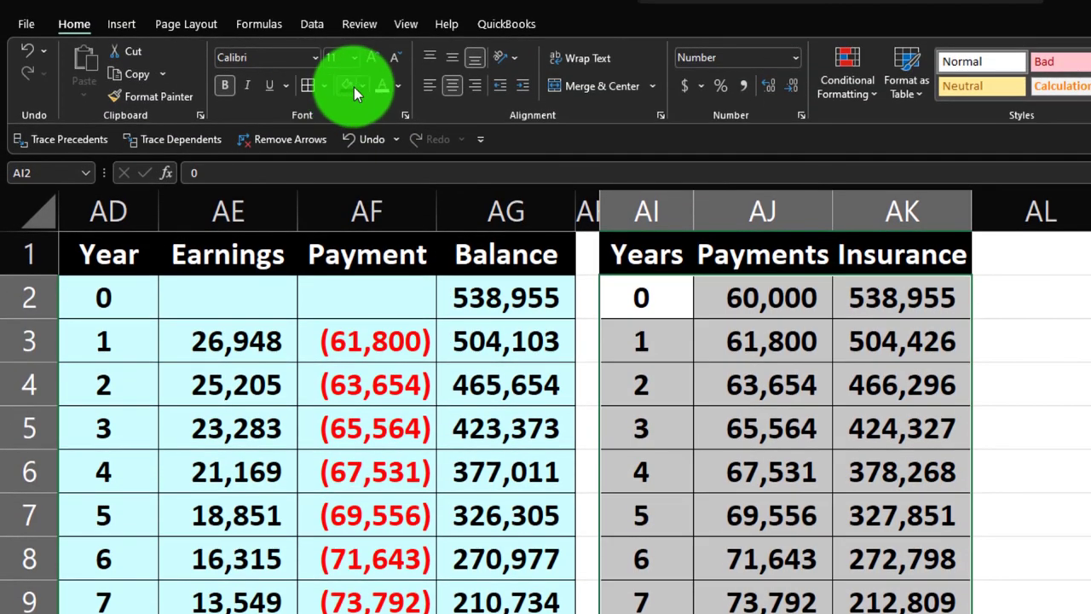
pyautogui.click(362, 89)
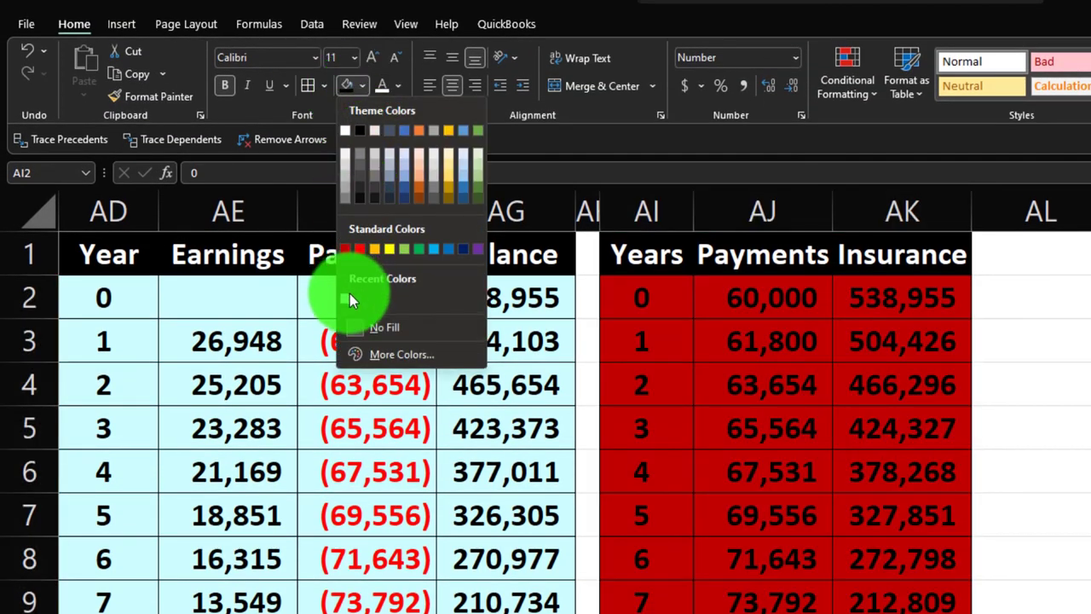
pyautogui.click(345, 298)
# Examine the year 10 row of the third schedule and the Insurance PV formulas from AK2 down to AK10.
pyautogui.hotkey('ctrl', 'Down')
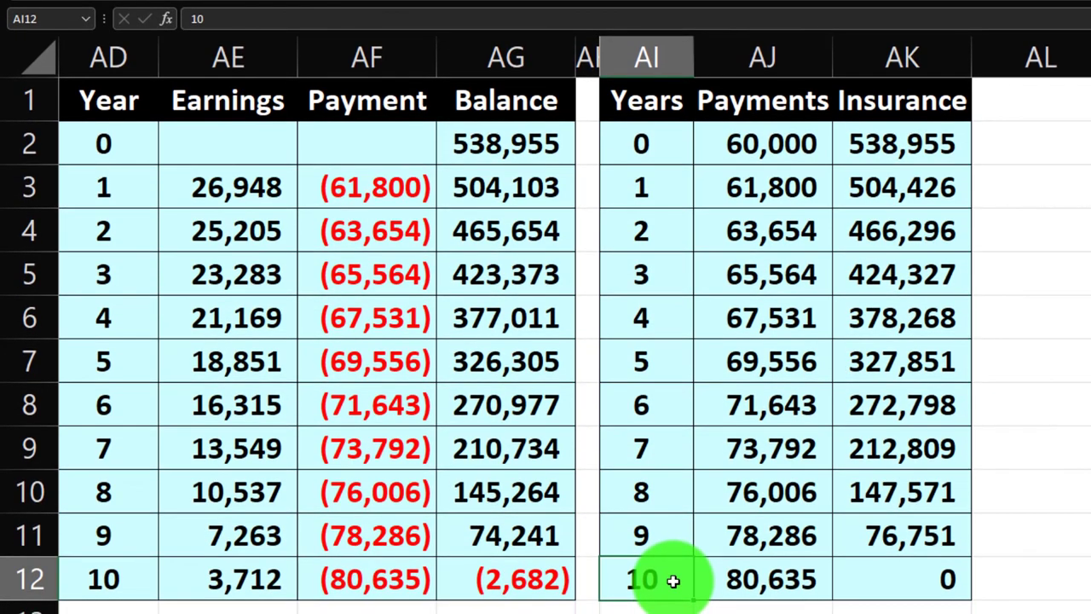
pyautogui.click(870, 590)
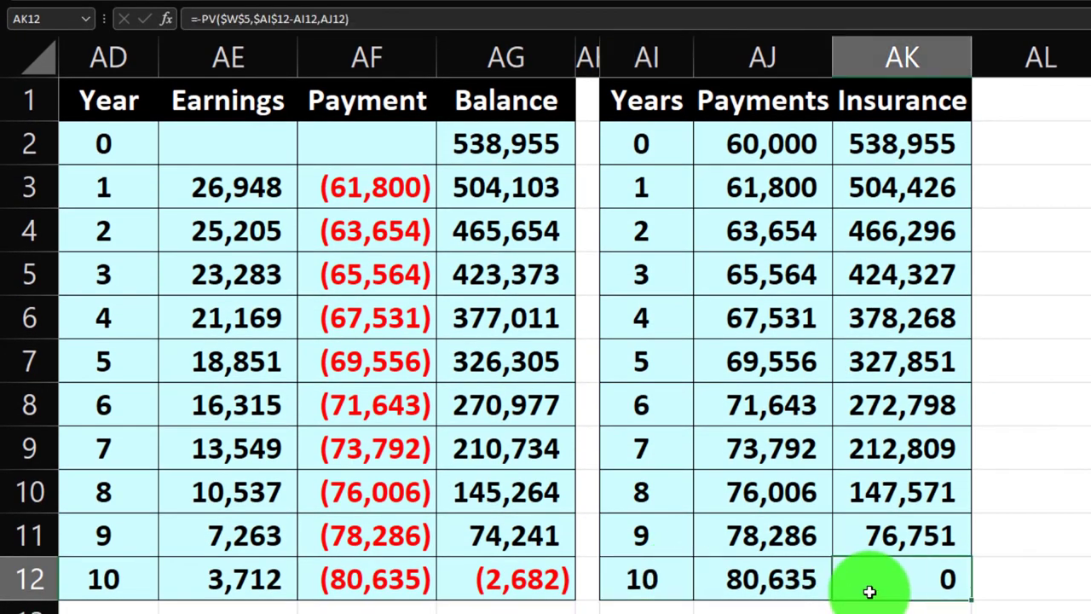
pyautogui.click(961, 145)
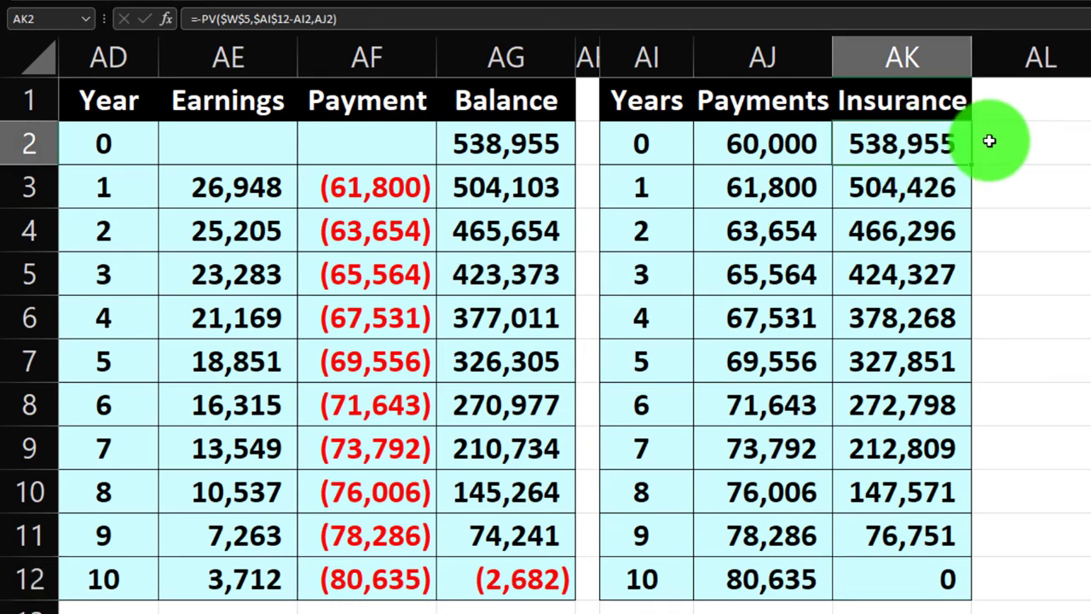
pyautogui.press('Down')
pyautogui.press('Down')
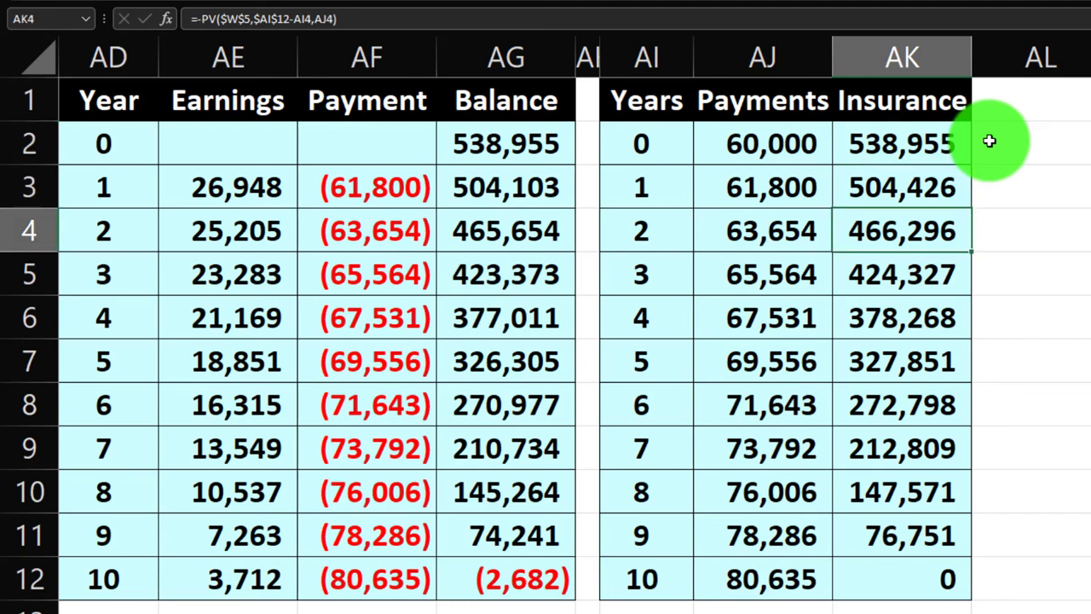
pyautogui.press('Down')
pyautogui.press('Down')
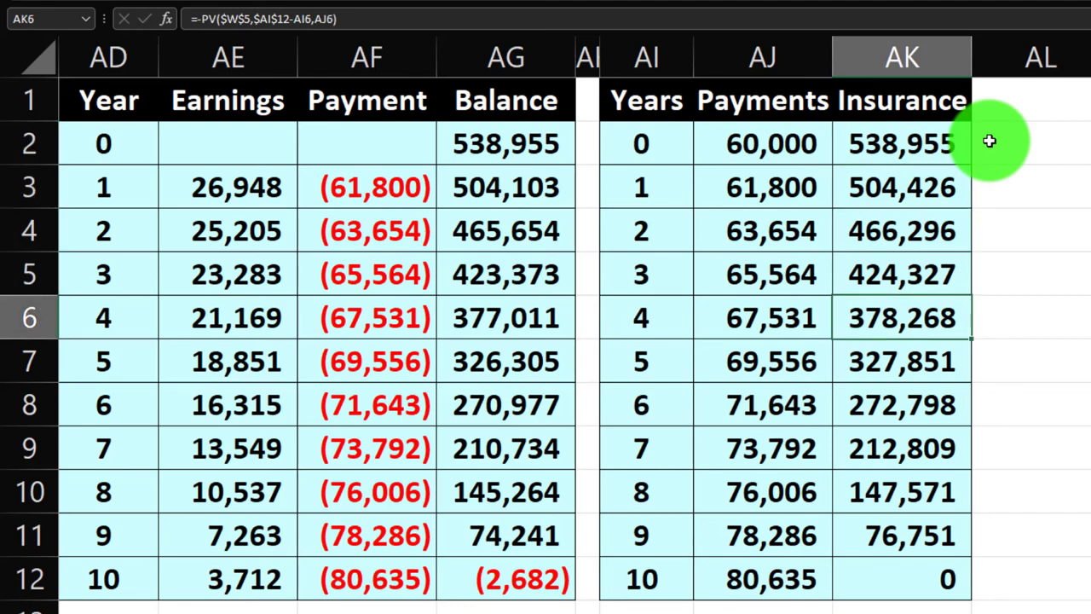
pyautogui.press('Down')
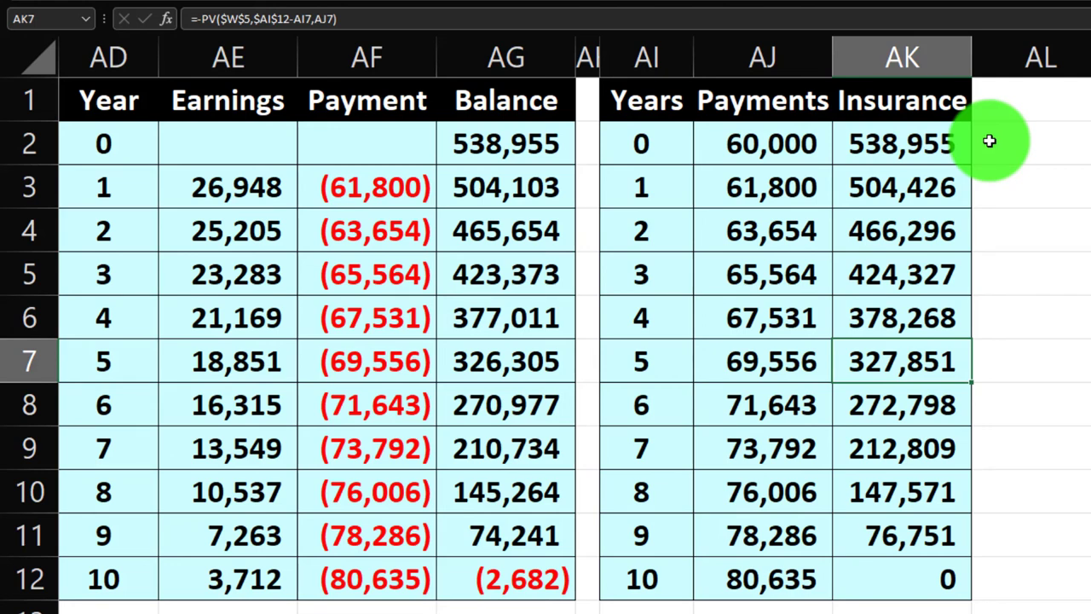
pyautogui.press('Down')
pyautogui.press('Down')
pyautogui.press('Down')
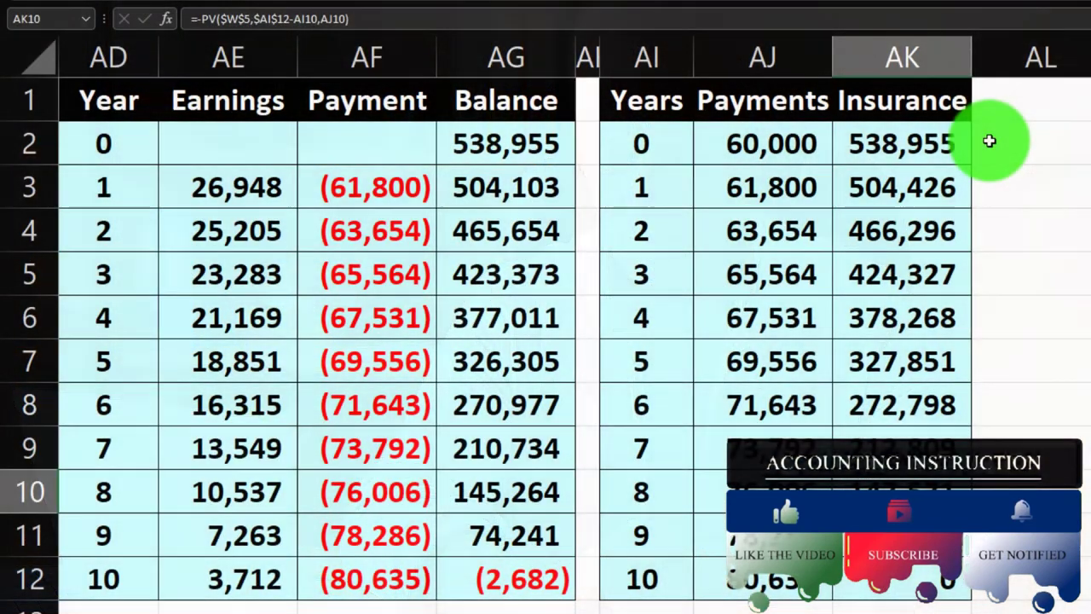
# Review the declining yearly Insurance need once more from year 0 in AK2 through year 9 in AK11.
pyautogui.click(945, 149)
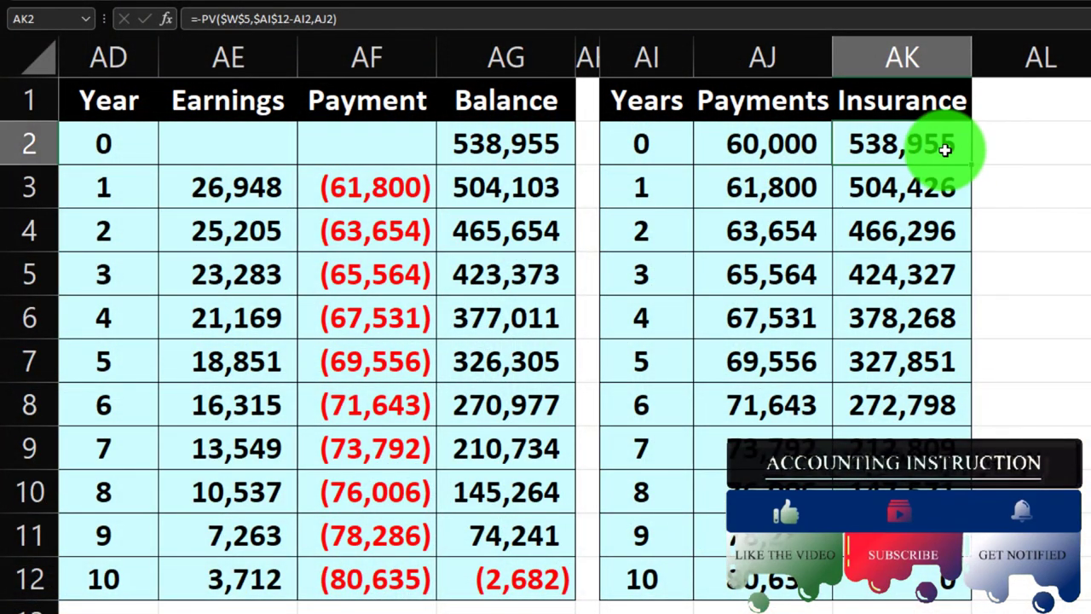
pyautogui.press('Down')
pyautogui.press('Down')
pyautogui.press('Down')
pyautogui.press('Down')
pyautogui.press('Down')
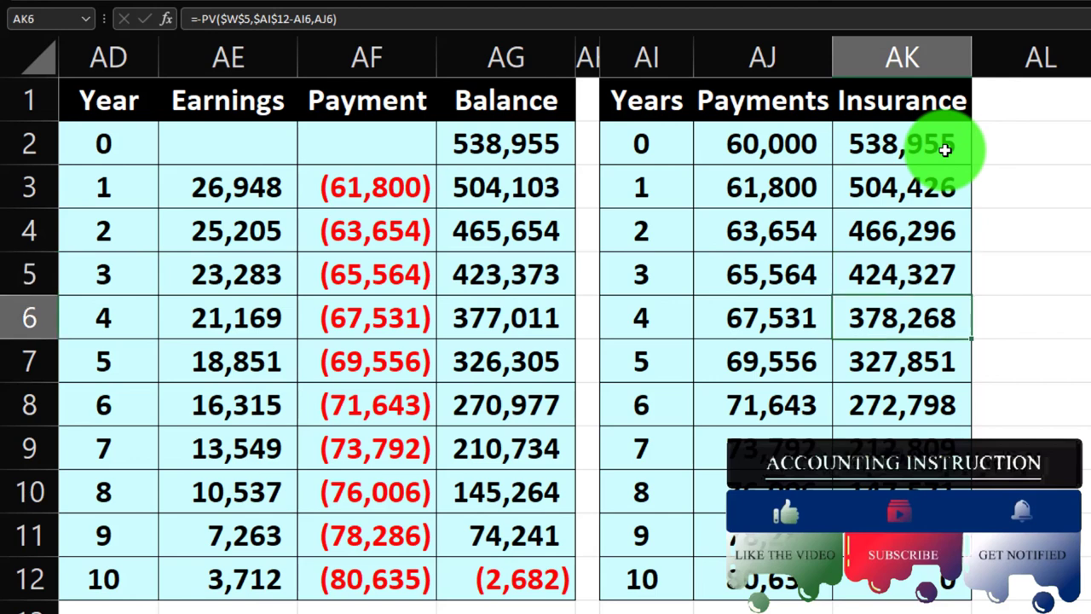
pyautogui.press('Down')
pyautogui.press('Down')
pyautogui.press('Down')
pyautogui.press('Down')
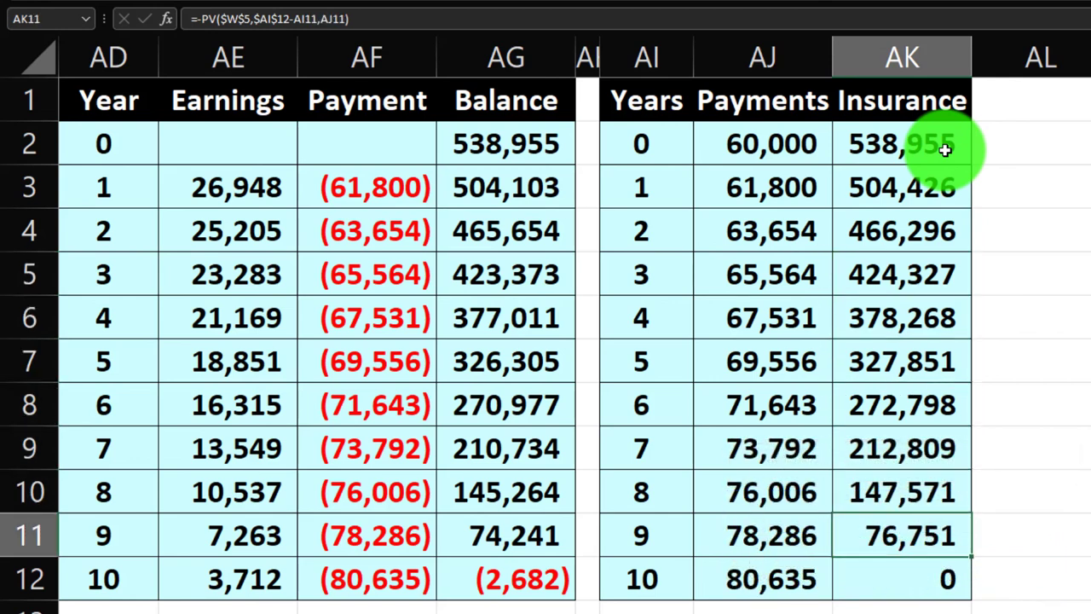